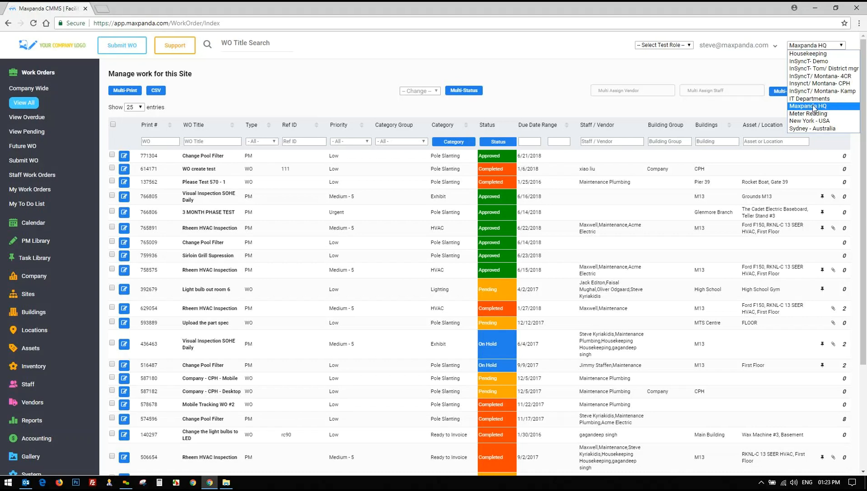
Switch the active site from Maxpanda HQ to New York - USA
click(815, 107)
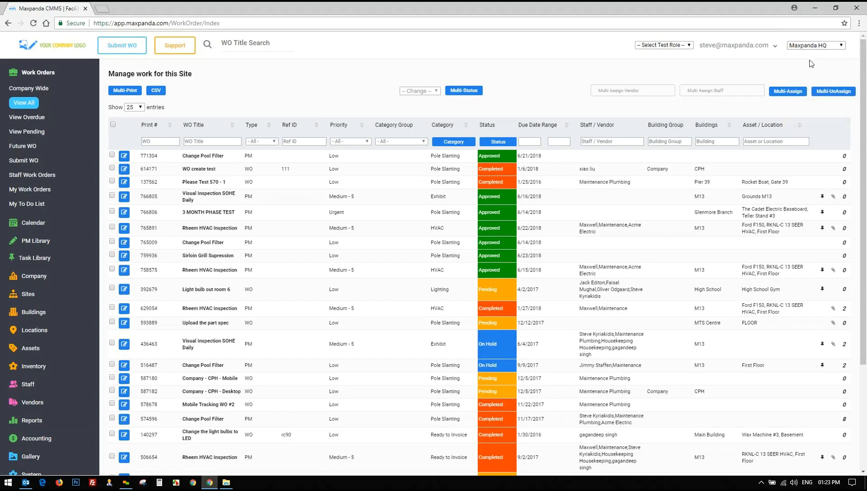
click(829, 48)
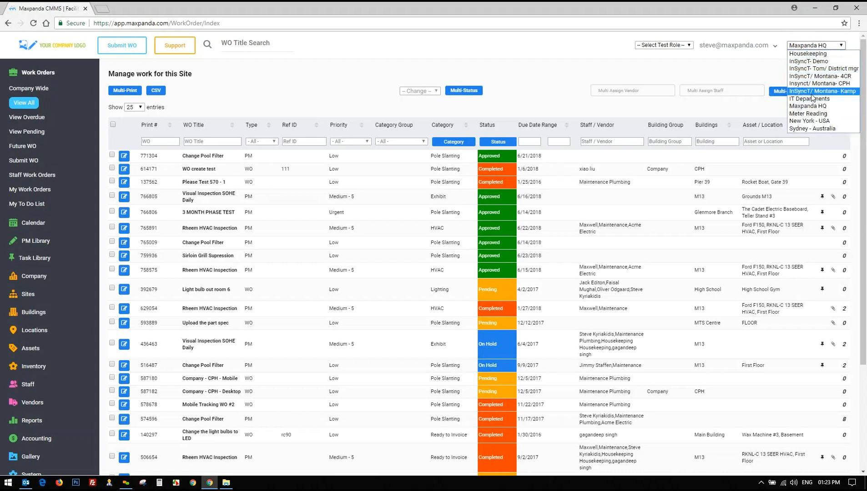
click(669, 45)
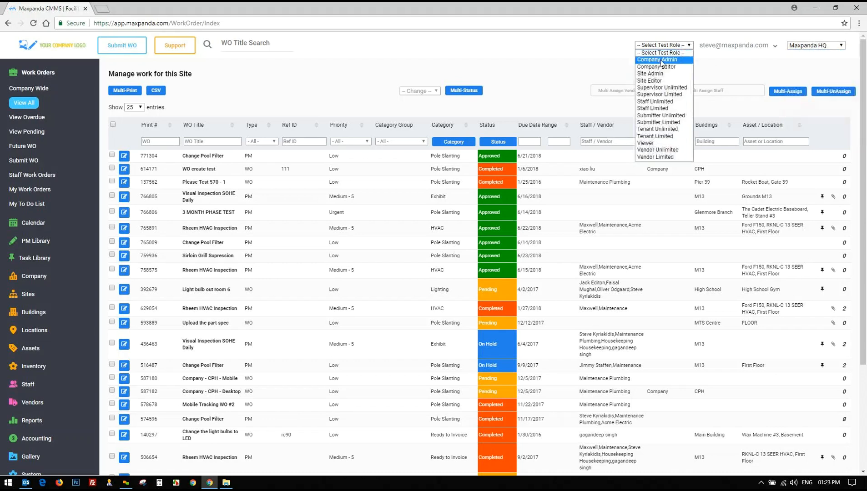
click(809, 47)
click(814, 121)
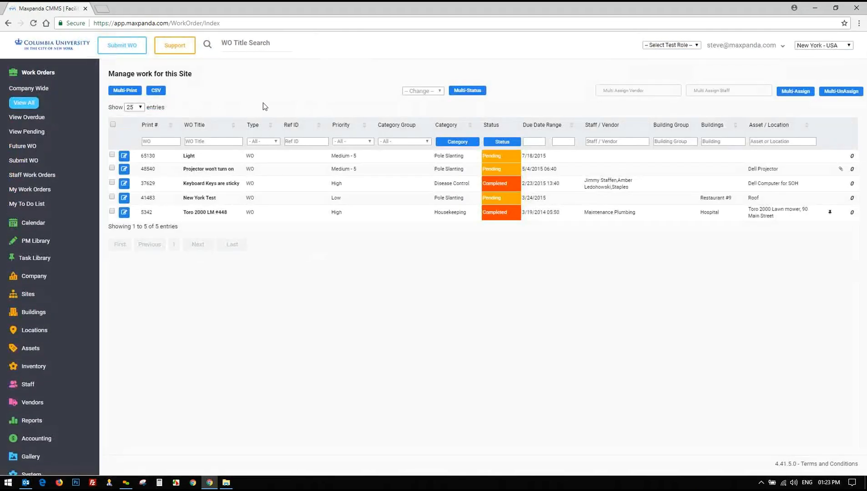
Review the New York - USA status view options, then switch the site back to Maxpanda HQ
drag(166, 157, 256, 210)
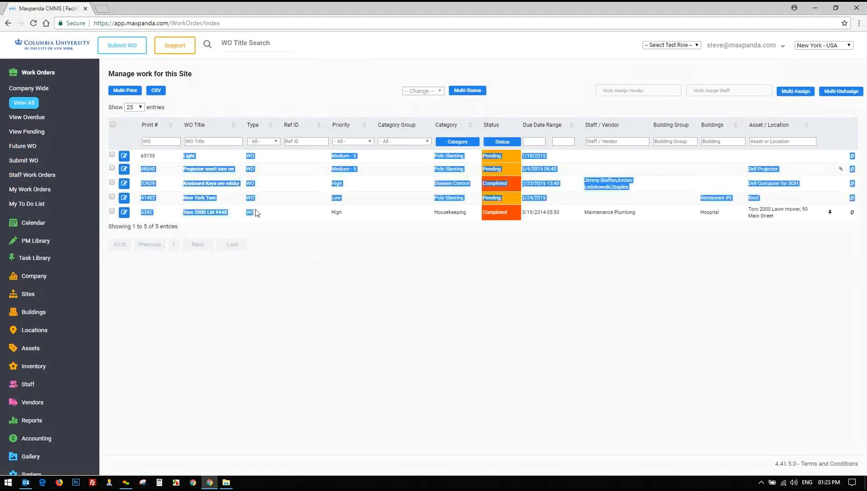
click(256, 210)
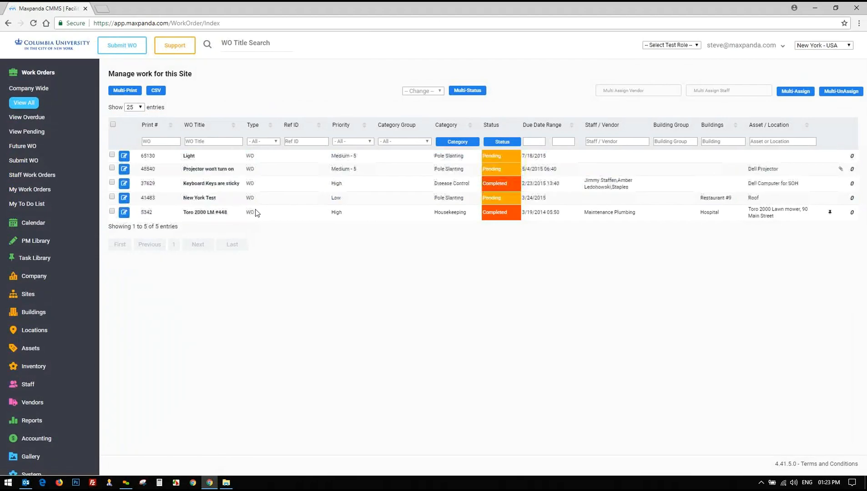
click(502, 141)
click(463, 310)
click(834, 47)
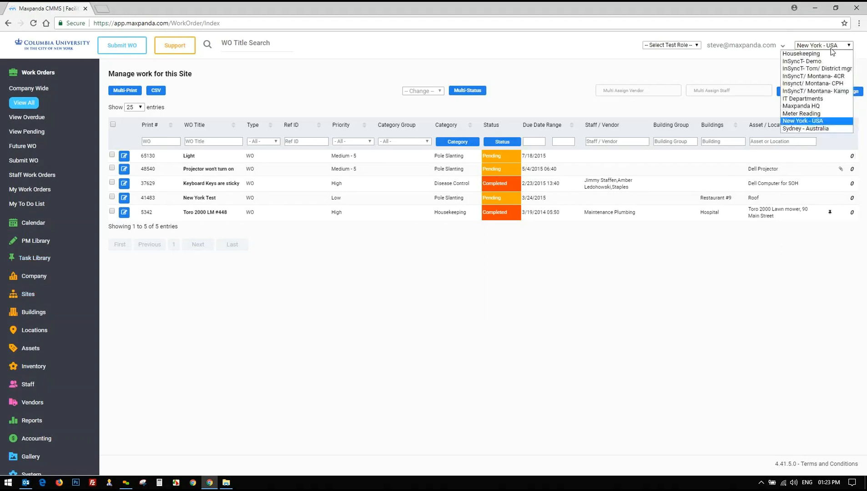
click(825, 108)
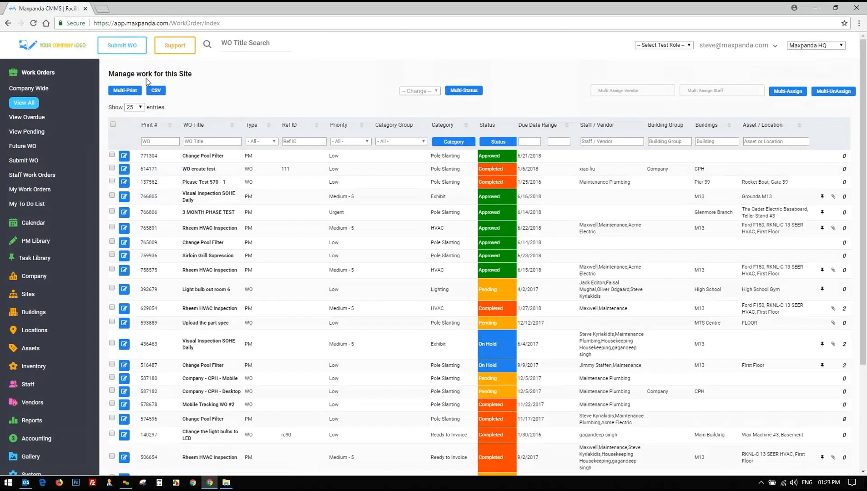
Show 10 work orders per page in the Maxpanda HQ list
click(135, 107)
click(133, 115)
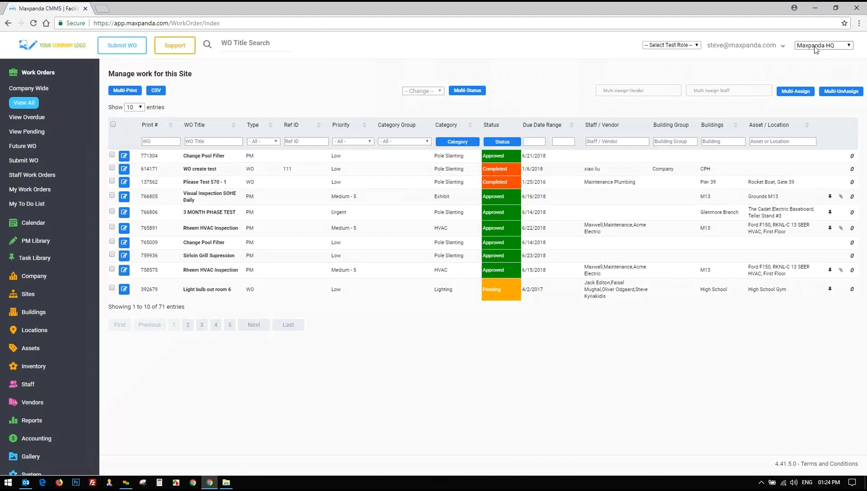
click(682, 46)
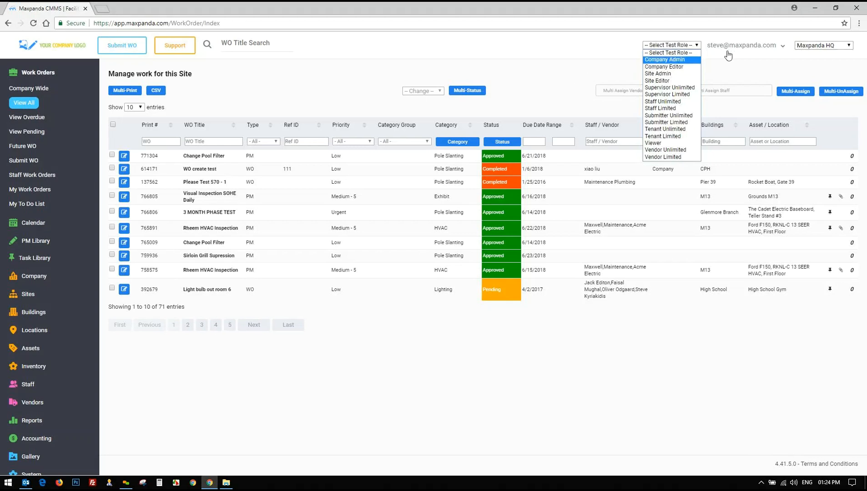
click(821, 45)
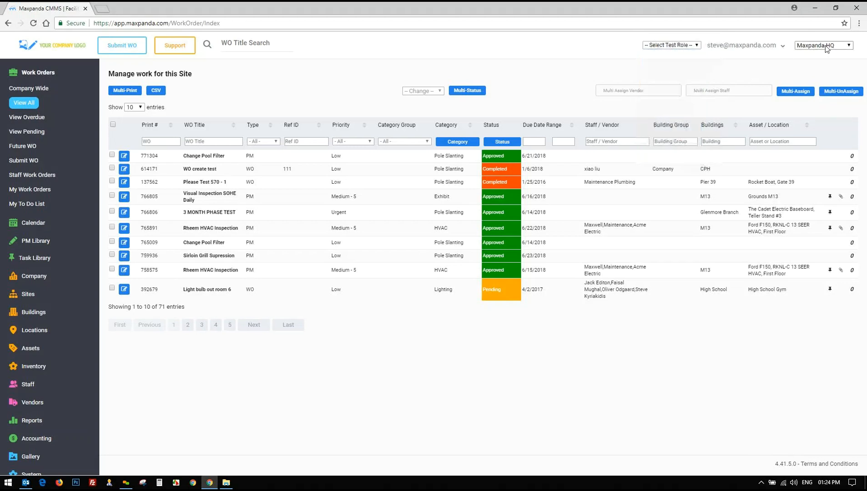
Keep Maxpanda HQ as the site and expand the Company settings options
click(821, 45)
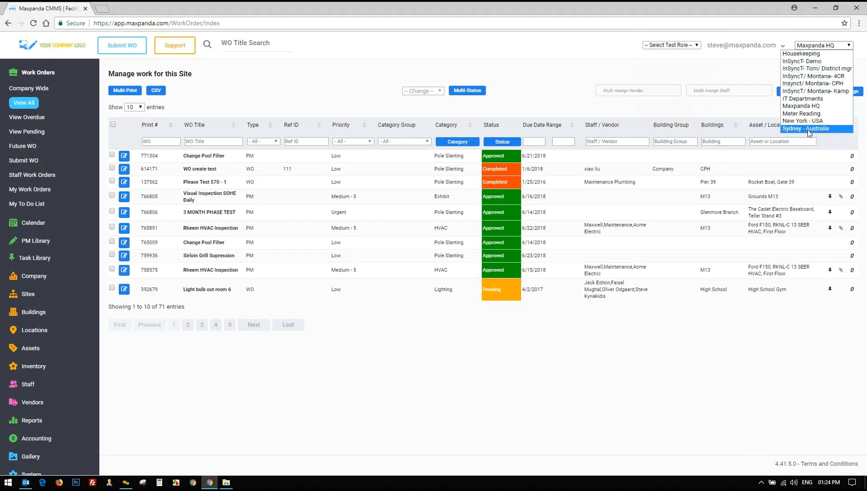
click(737, 69)
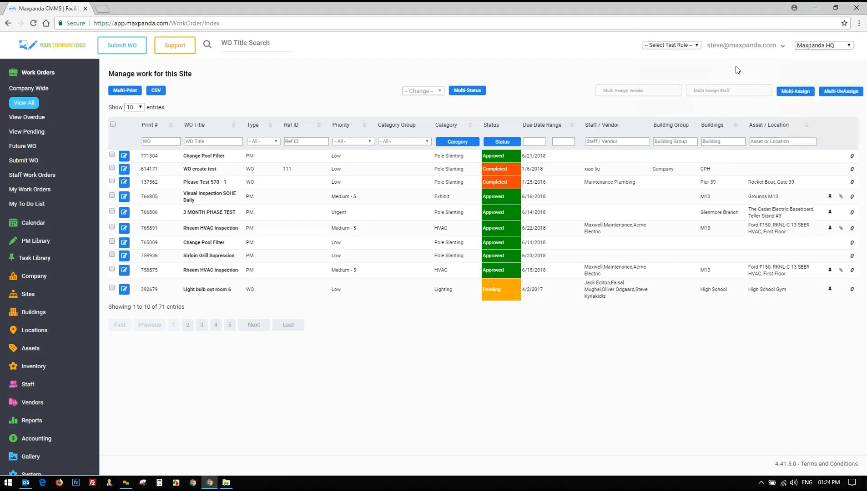
click(27, 276)
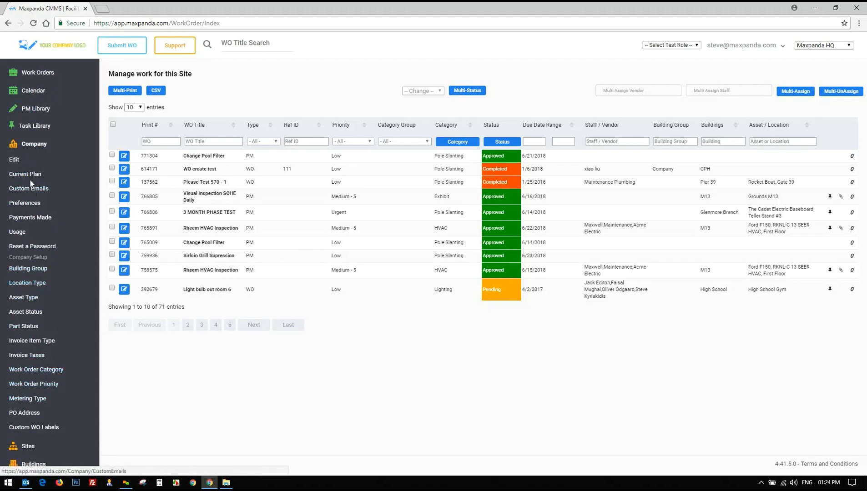
Preview as Company Editor and check its reduced Company options
click(34, 144)
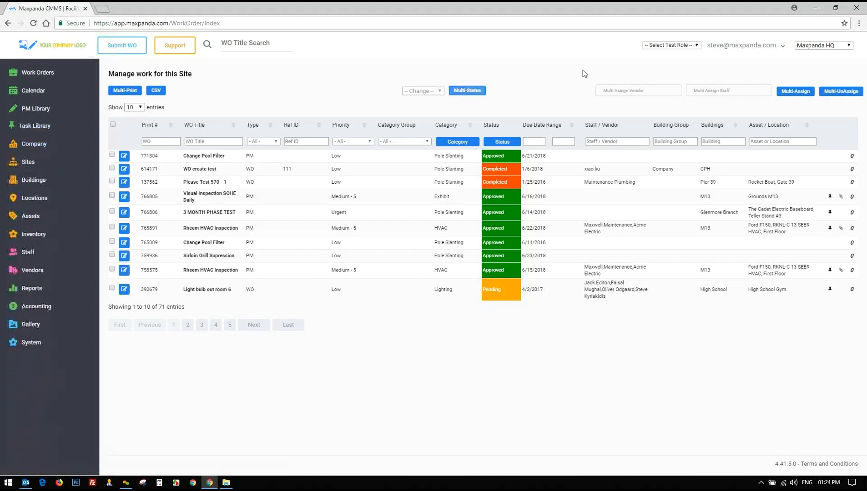
click(672, 45)
click(676, 67)
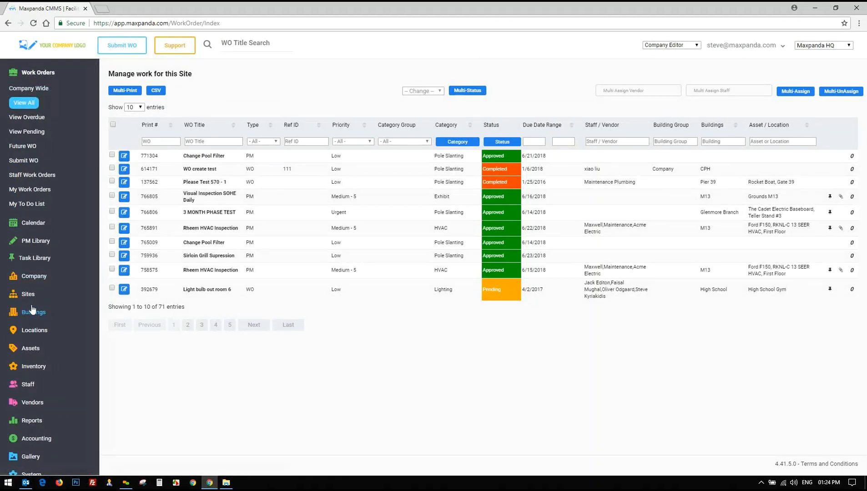
scroll(32, 310, down, 1)
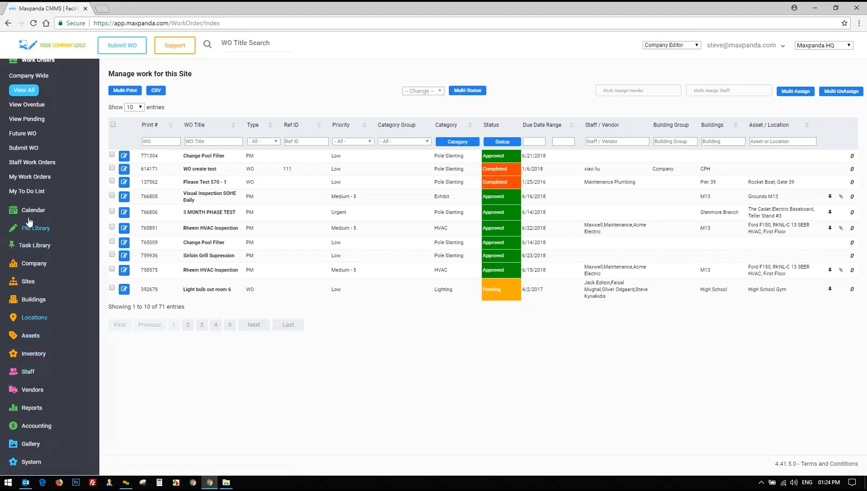
click(34, 263)
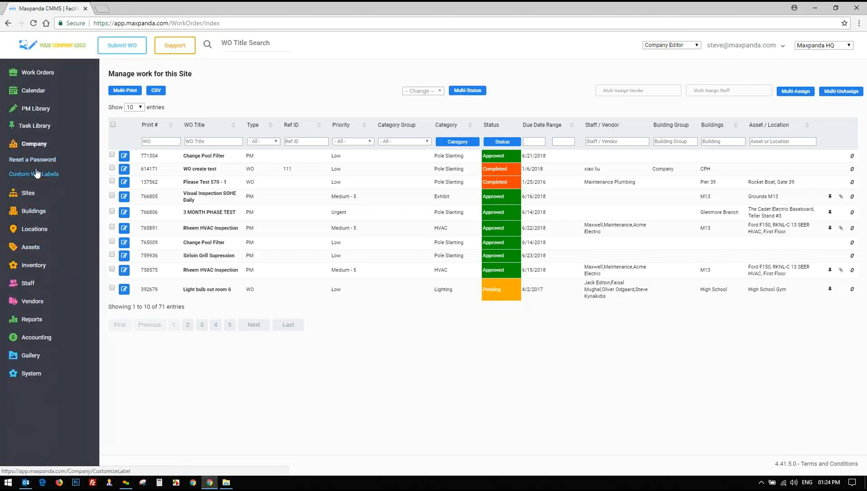
Browse the test role and site lists without leaving Maxpanda HQ
click(694, 46)
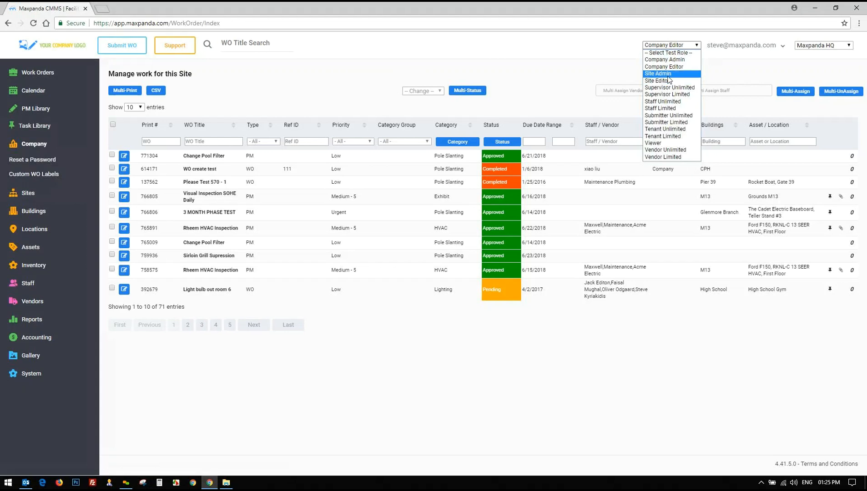
click(824, 46)
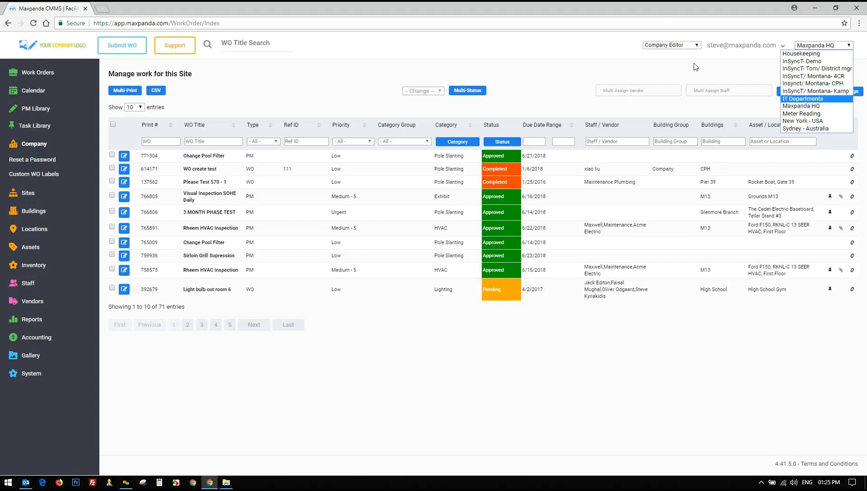
click(669, 46)
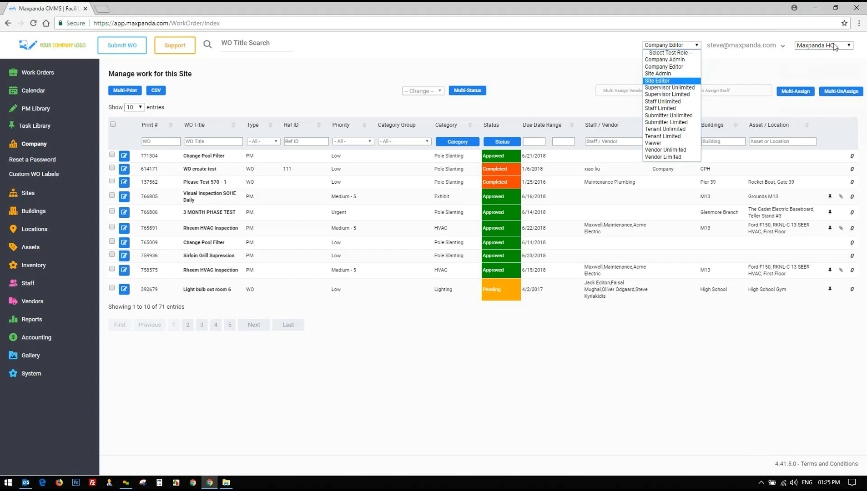
click(835, 47)
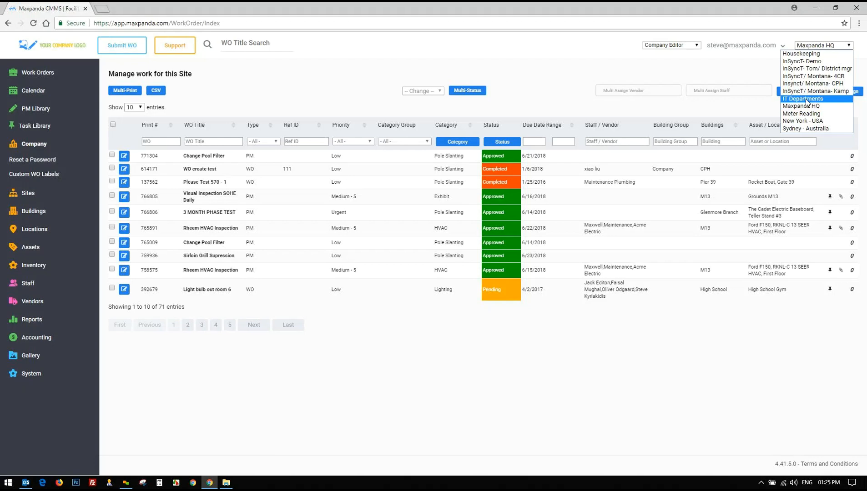
click(711, 63)
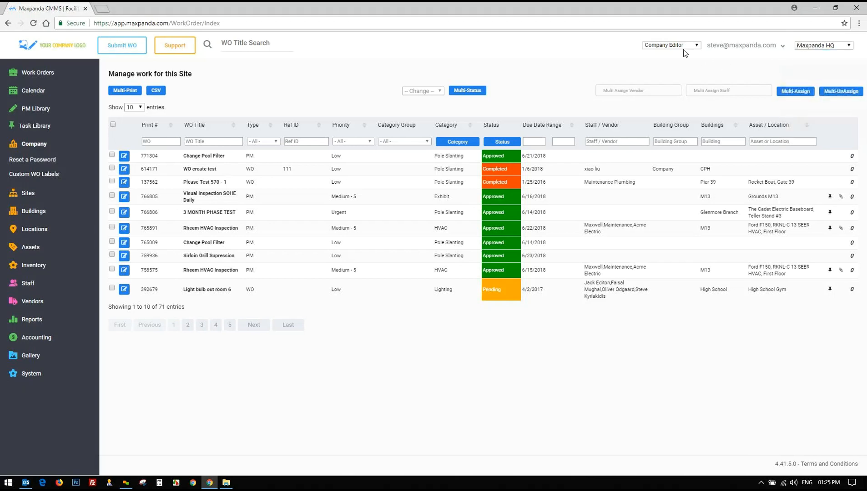
click(683, 48)
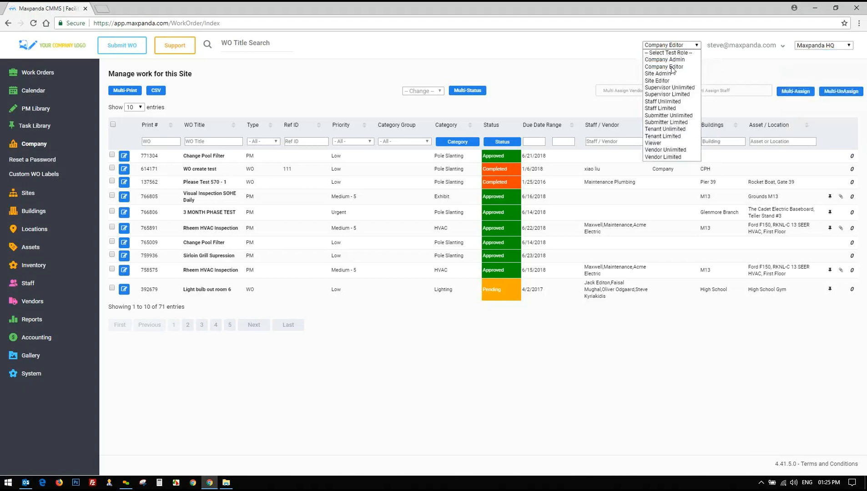
Preview as Staff Limited, then switch the test role to Staff Unlimited
click(664, 109)
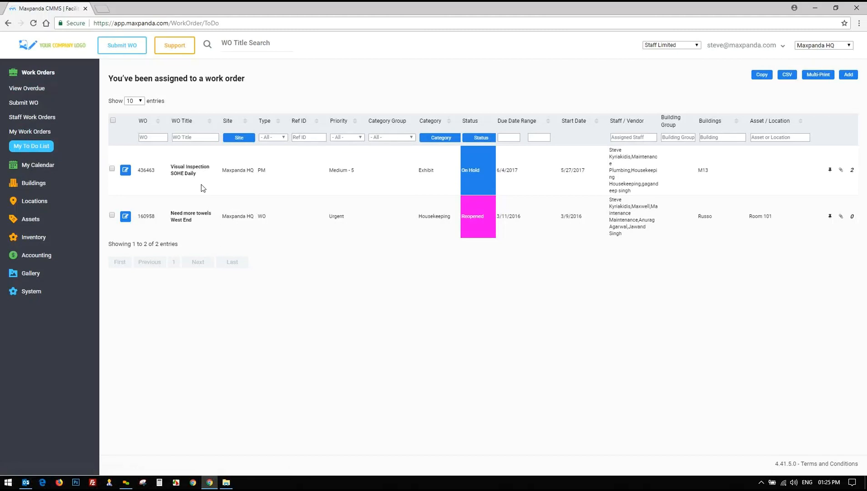
click(683, 46)
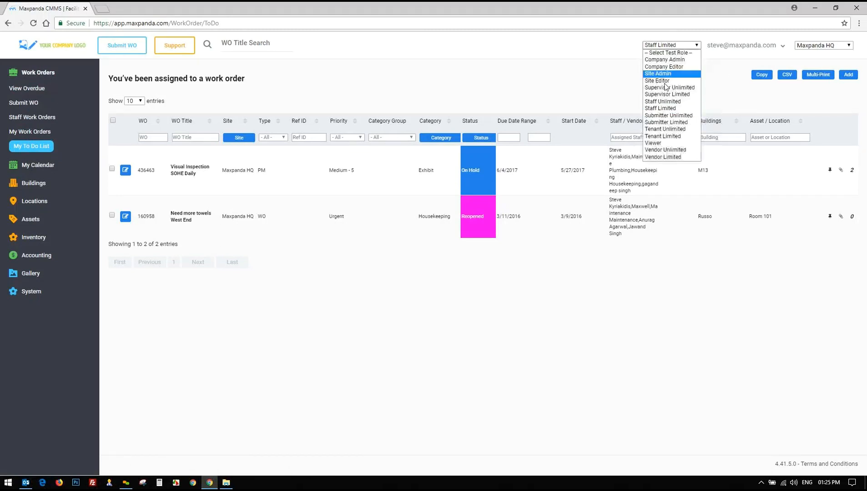
click(664, 102)
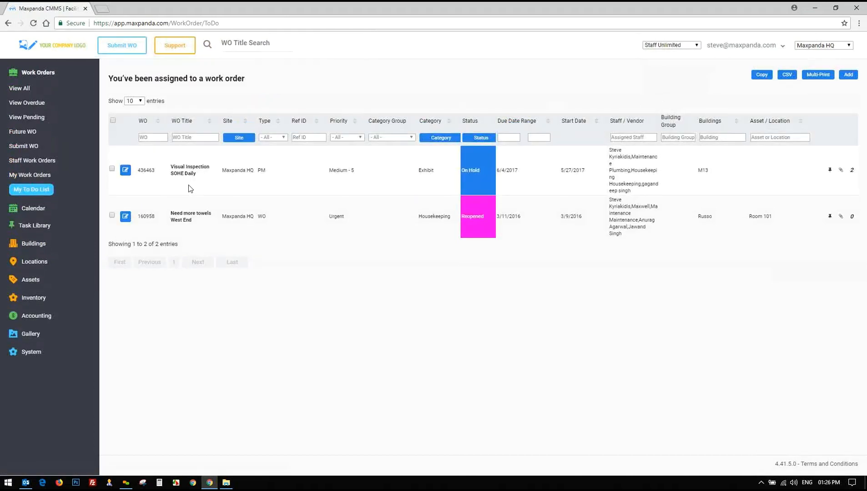
Show all 71 Maxpanda HQ work orders and highlight rows such as Light bulb out room 6 and 137562
click(18, 90)
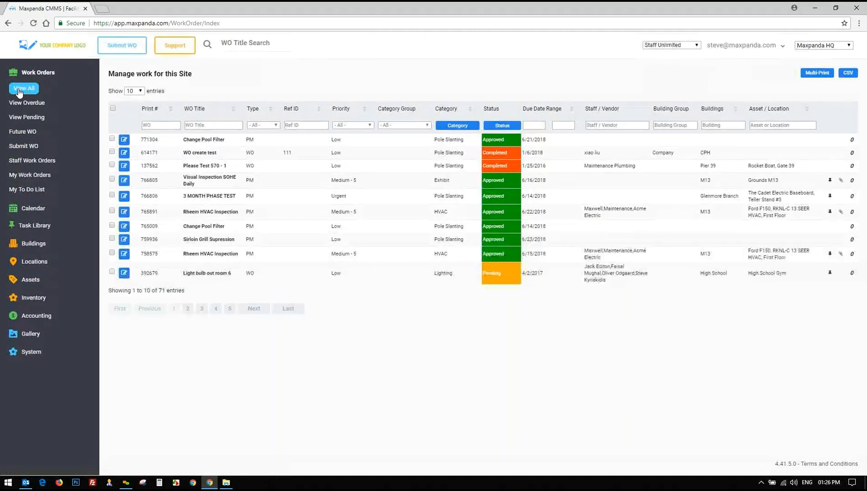
drag(190, 275, 464, 276)
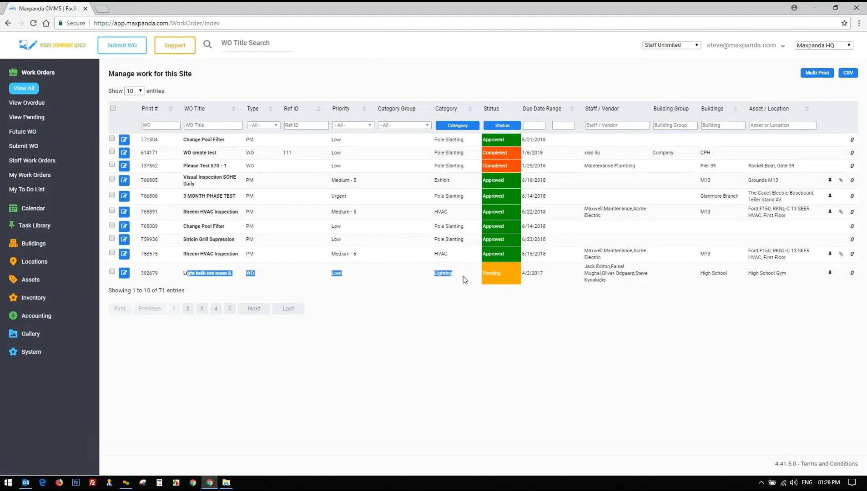
click(464, 277)
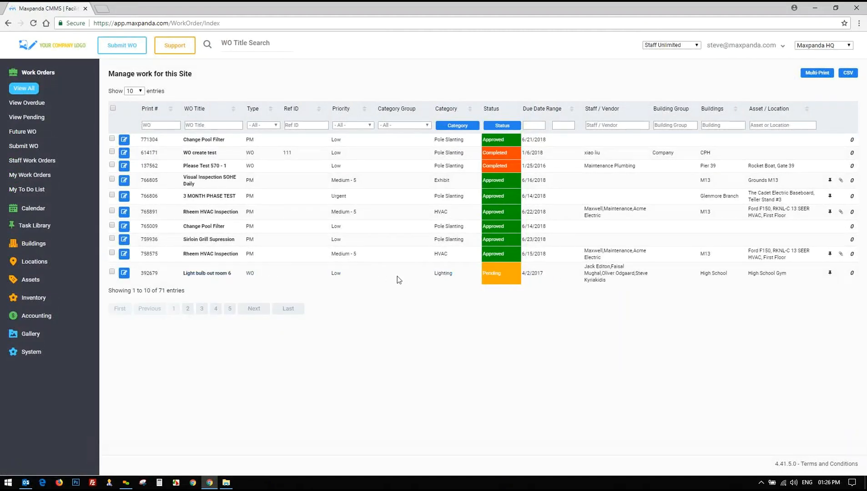
drag(180, 276, 236, 275)
click(237, 277)
drag(411, 200, 551, 200)
click(552, 201)
drag(546, 166, 408, 168)
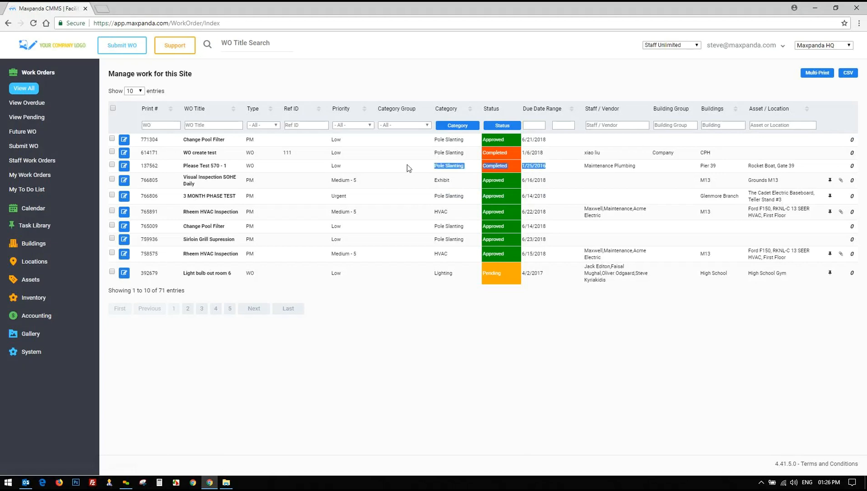
click(678, 47)
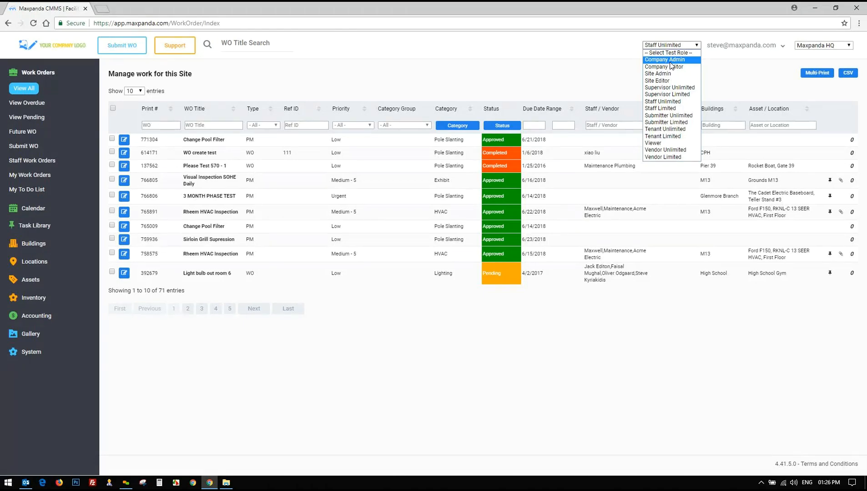
Preview as Submitter Unlimited and highlight the Light bulb out room 6 row
click(668, 116)
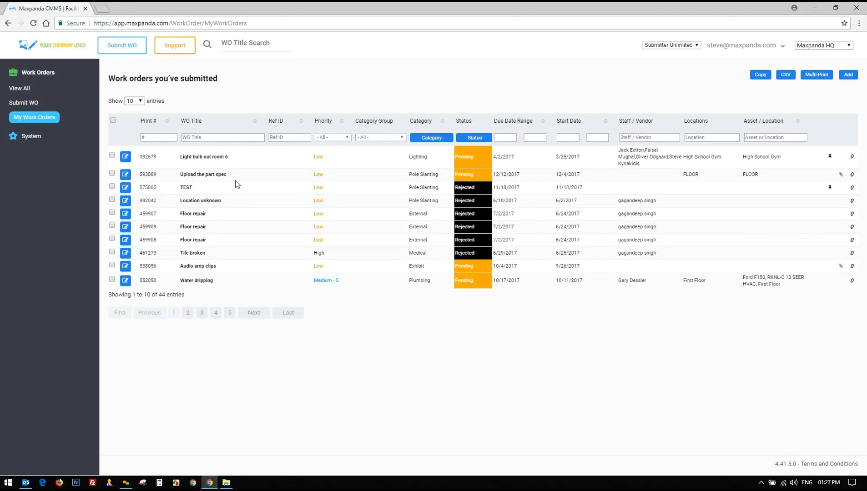
drag(180, 159, 537, 163)
click(537, 163)
click(692, 45)
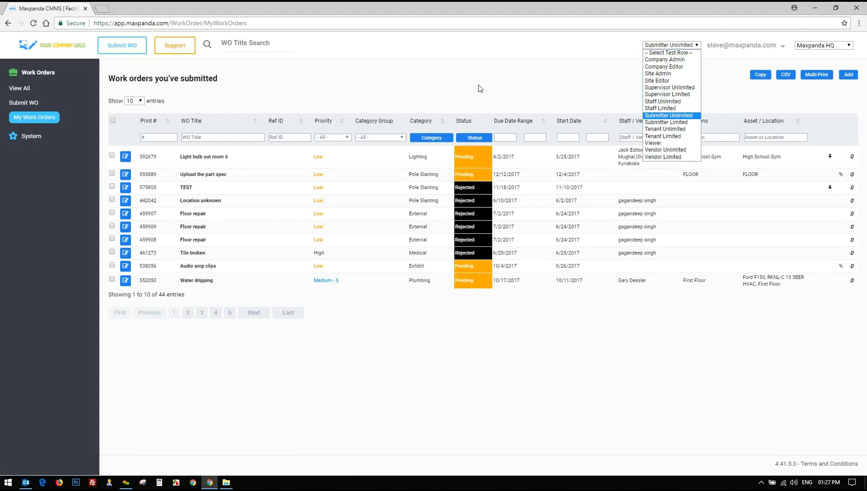
click(466, 93)
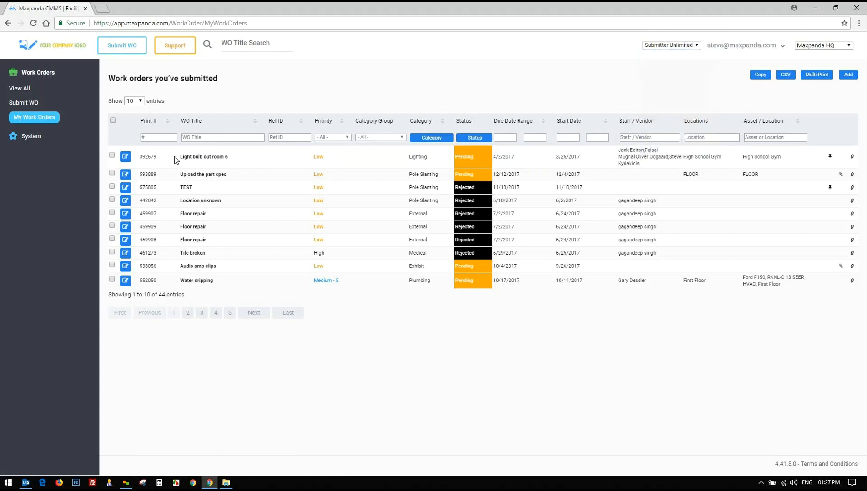
Highlight the first order's title, priority and category, then set the test role to -- Select Test Role --
drag(179, 156, 603, 164)
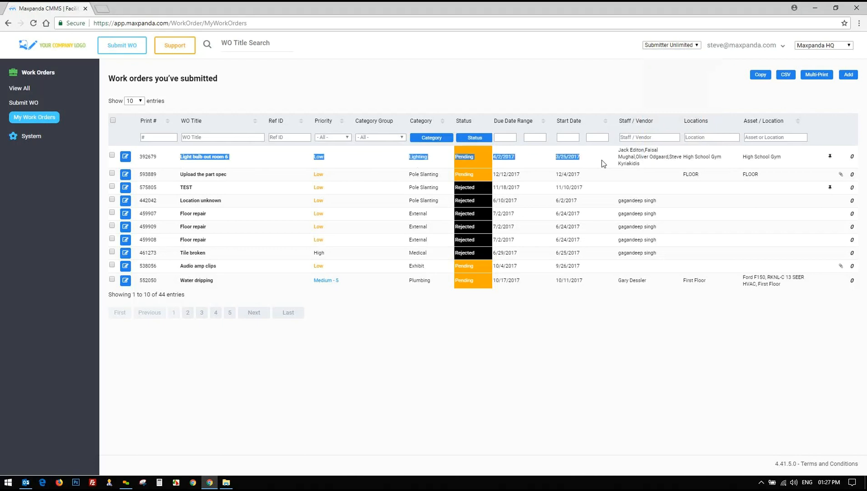
click(602, 164)
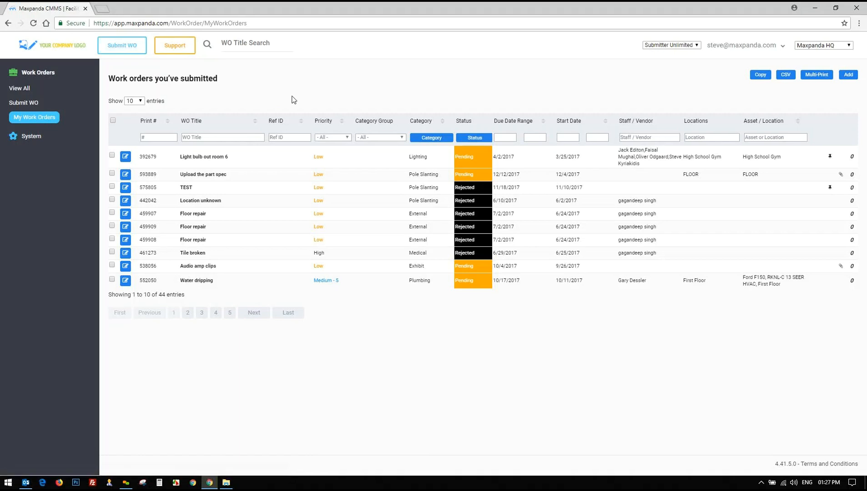
click(668, 49)
click(669, 55)
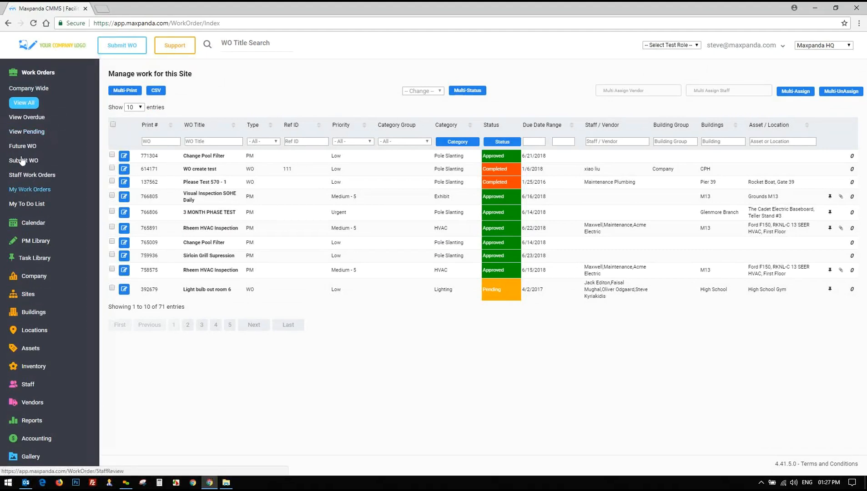
List the 13 pending work orders and highlight the first row and its assigned staff
click(30, 132)
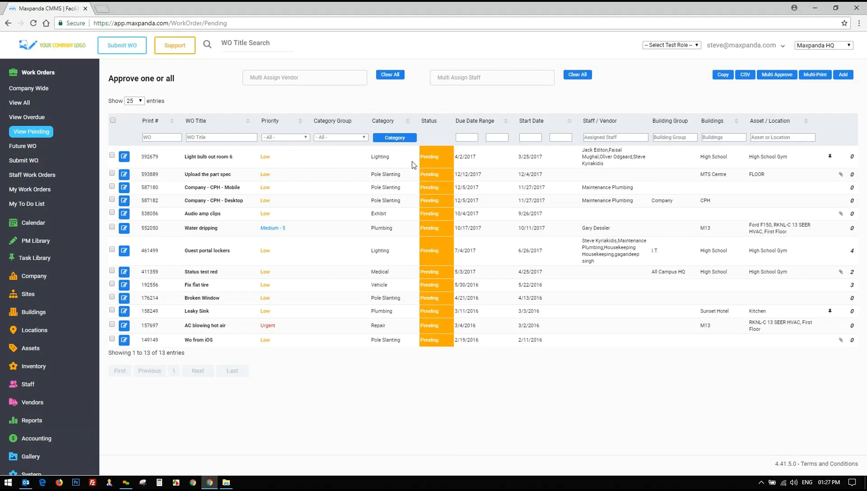
drag(175, 160, 296, 341)
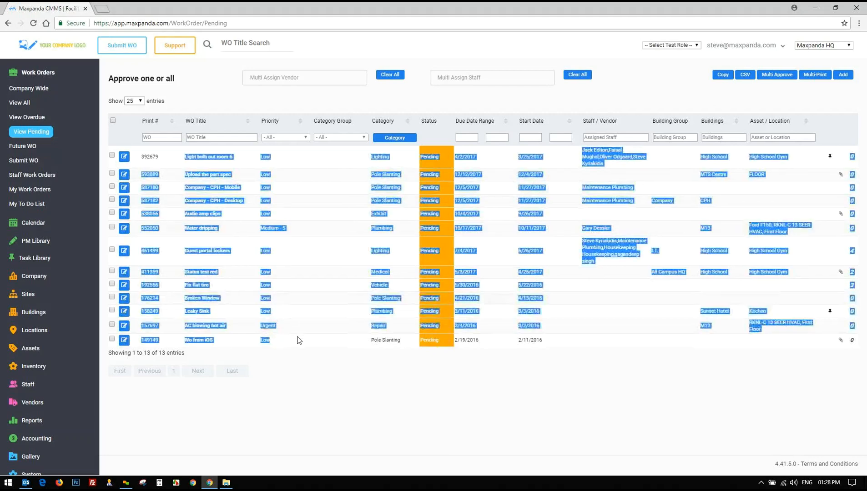
click(297, 341)
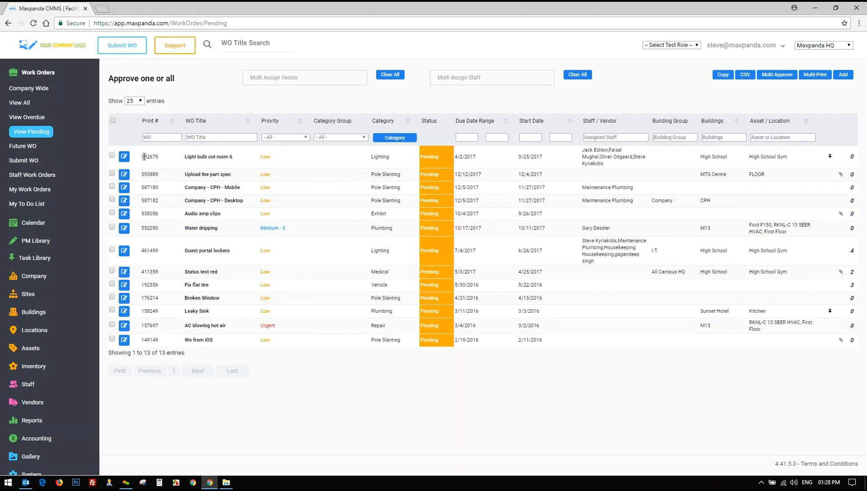
drag(144, 156, 245, 162)
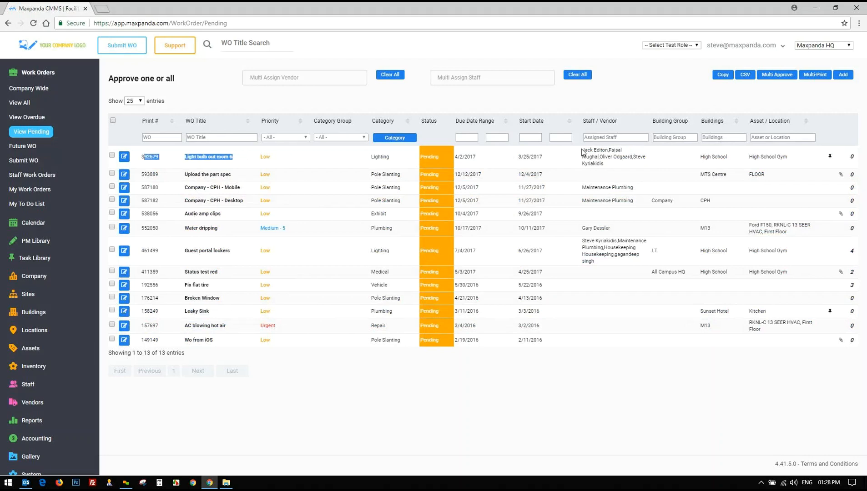
drag(583, 150, 619, 152)
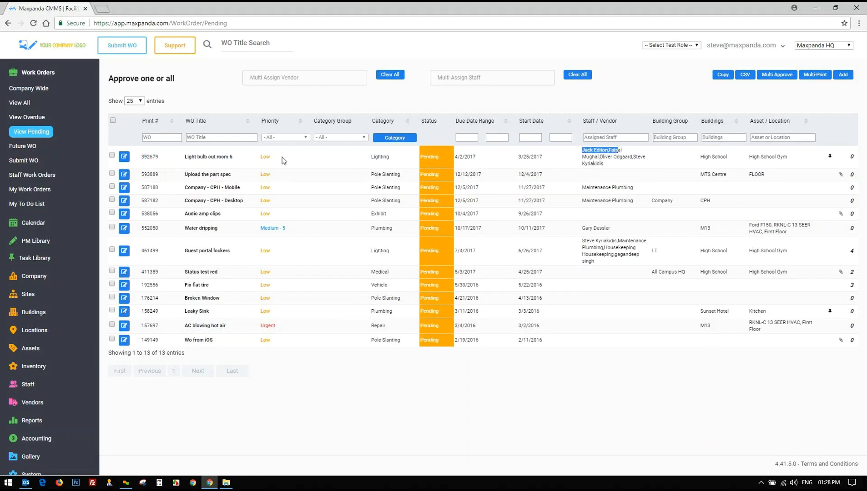
click(228, 160)
Highlight Light bulb out room 6's title, category, status and due date
drag(182, 160, 253, 161)
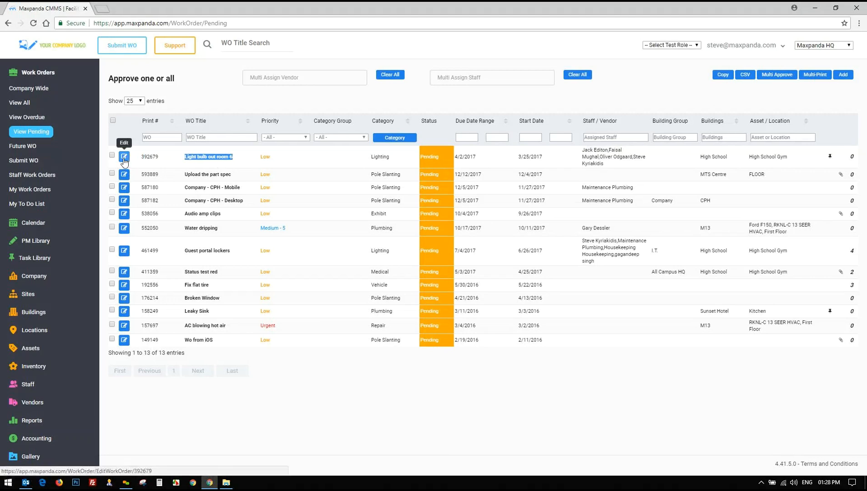
click(670, 44)
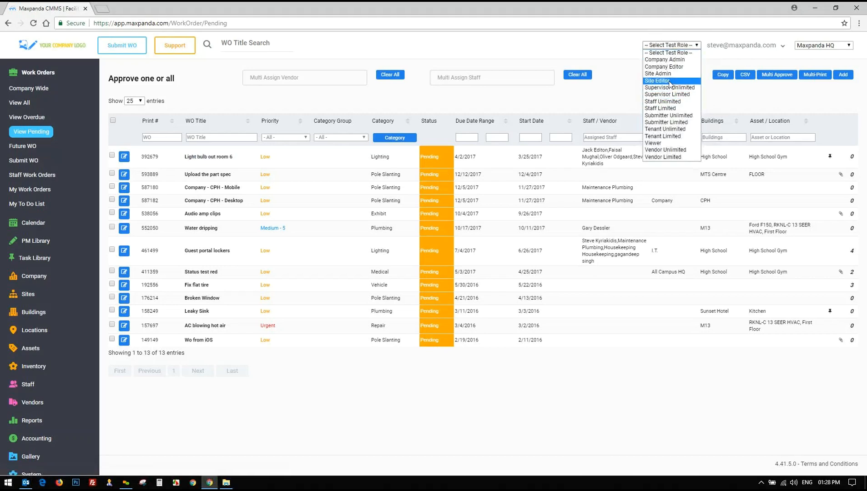
click(627, 76)
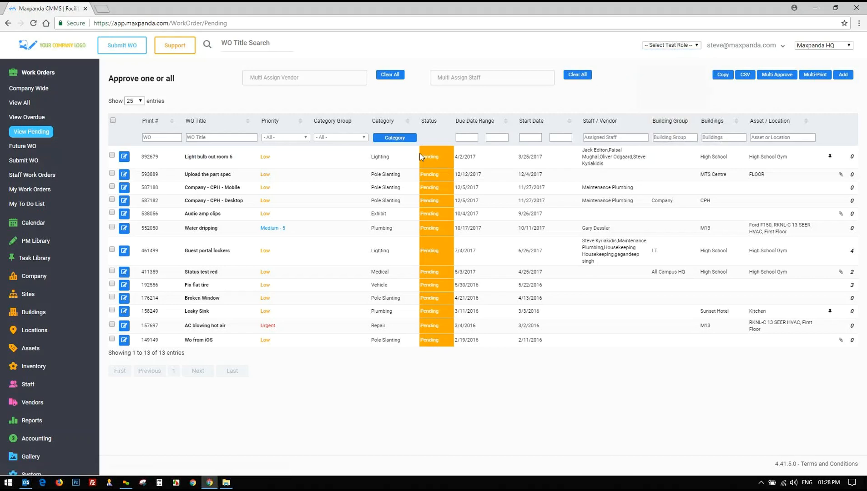
drag(369, 158, 498, 159)
click(311, 153)
Switch the test role to Submitter Unlimited to list the 44 submitted work orders
click(678, 46)
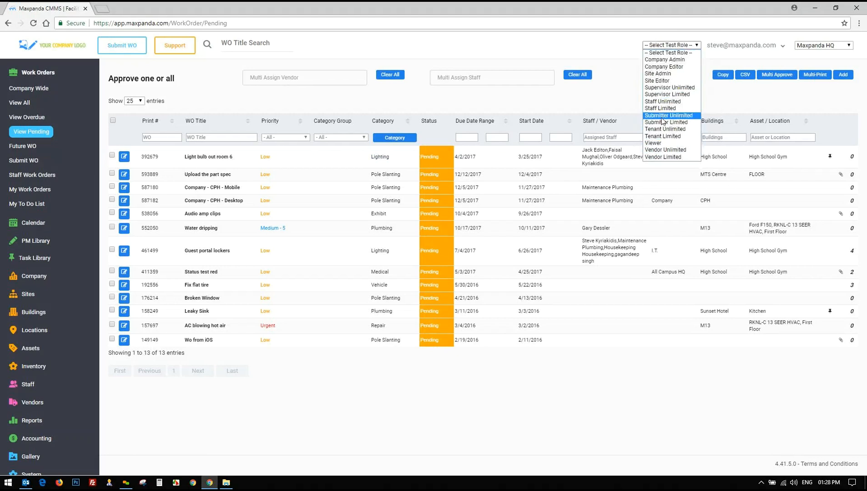
click(662, 118)
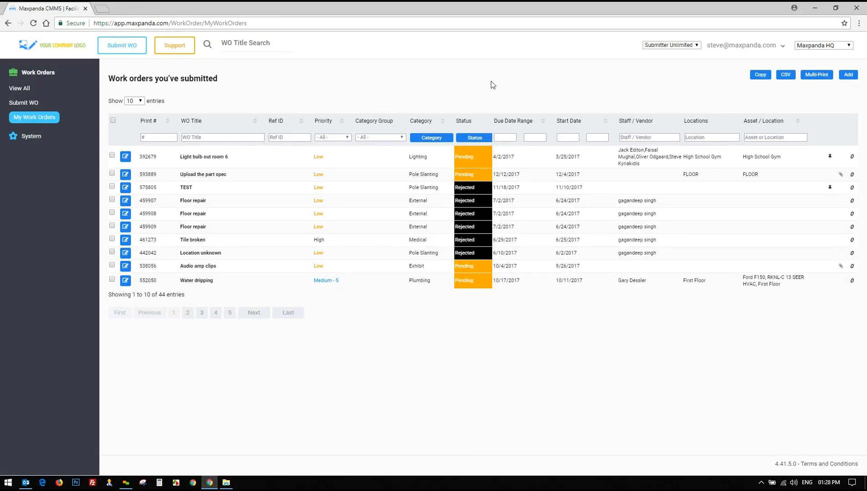
click(682, 46)
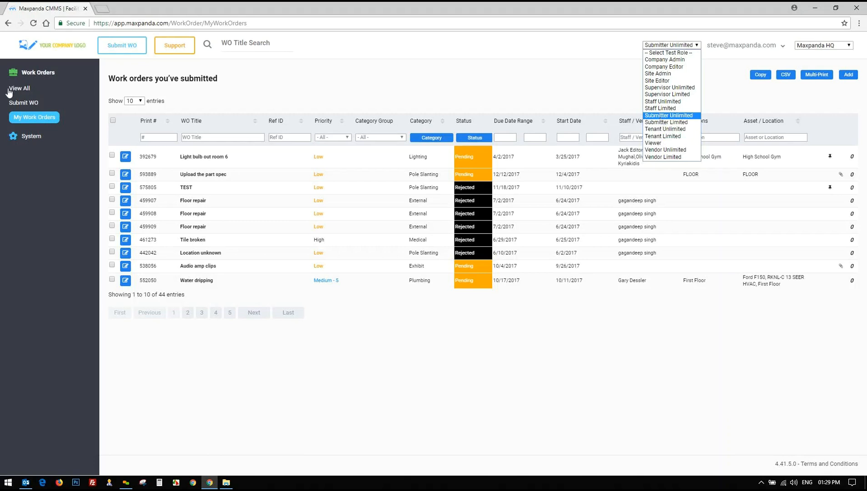
Preview as Viewer and open work order 436463, Visual Inspection SOHE Daily, reviewing its read-only form
click(654, 143)
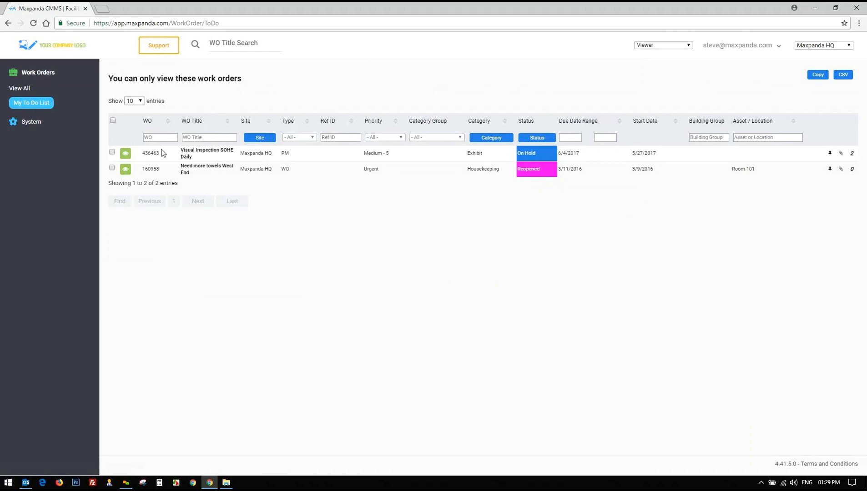
click(125, 155)
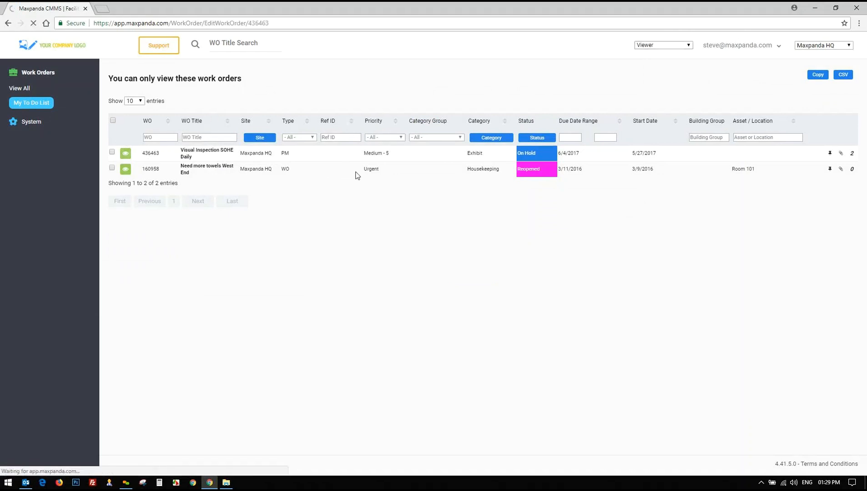
scroll(356, 175, down, 2)
scroll(349, 226, down, 5)
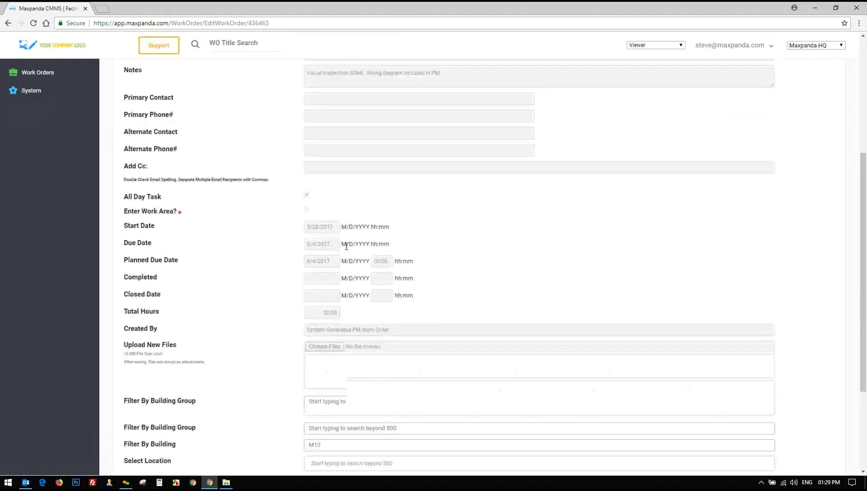
scroll(301, 305, up, 7)
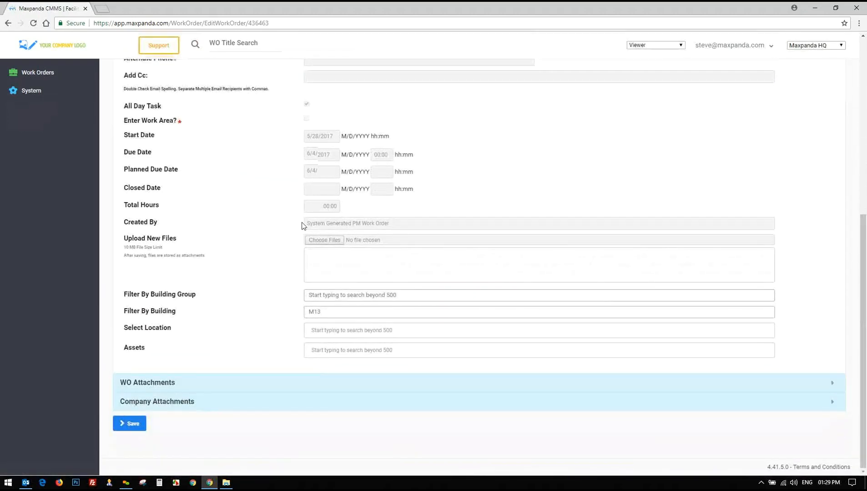
click(644, 46)
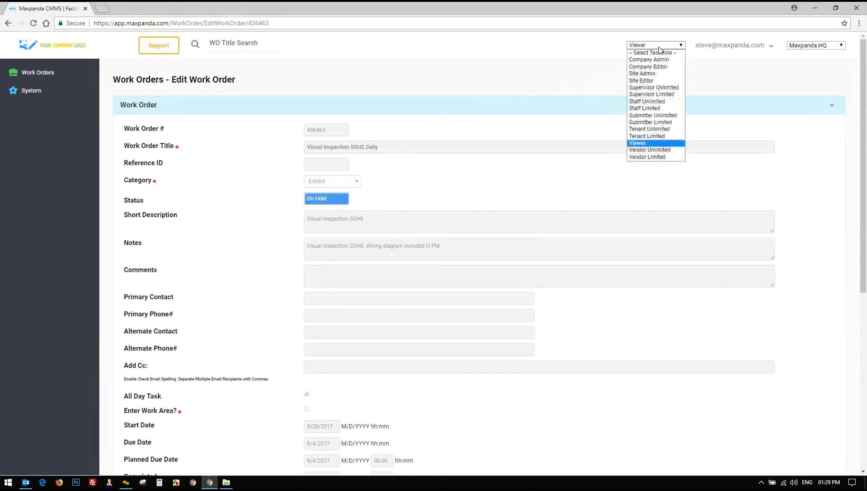
Preview the work order list under the Vendor Limited, then Vendor Unlimited test roles
click(674, 158)
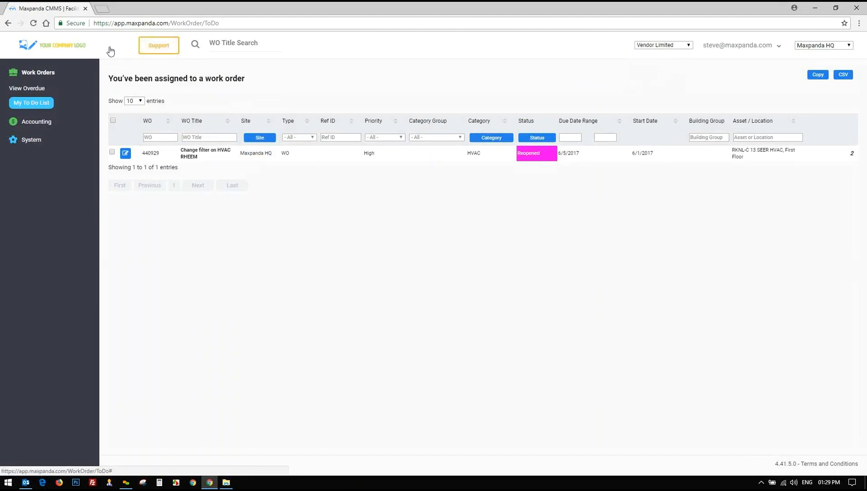
click(685, 45)
click(658, 150)
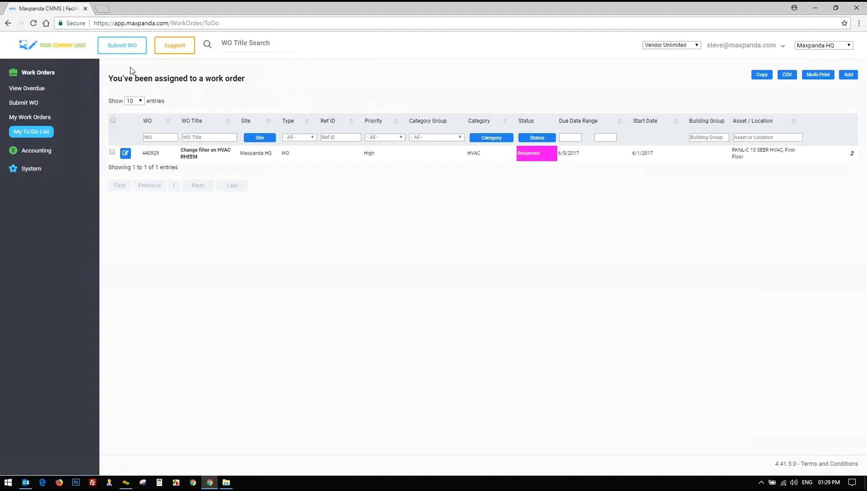
drag(181, 150, 211, 156)
click(223, 159)
Look at the accounting pages, return to Work Orders, and choose '-- Select Test Role --'
click(28, 150)
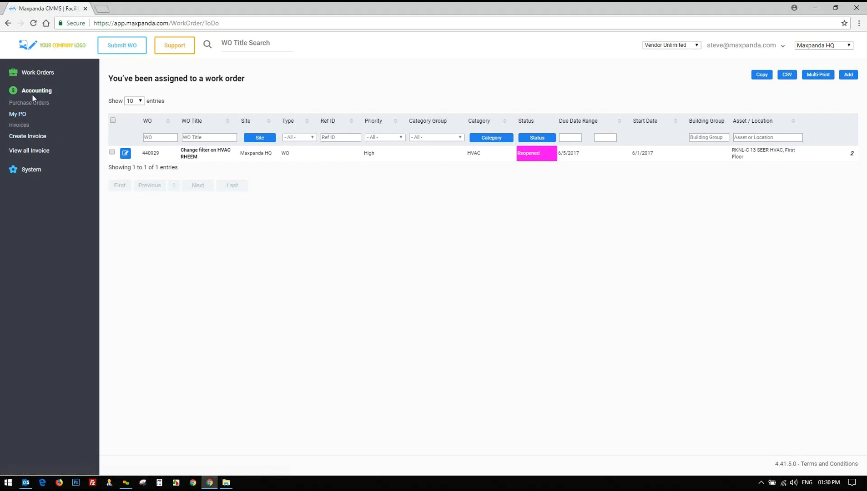
click(37, 74)
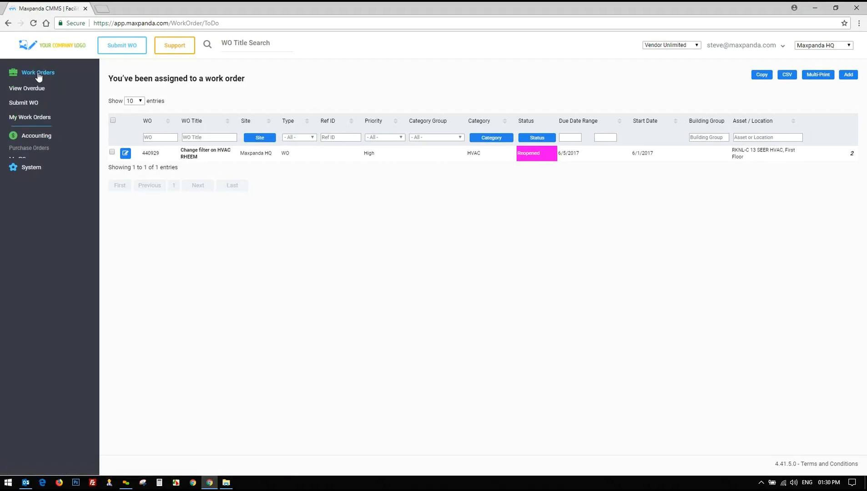
click(681, 46)
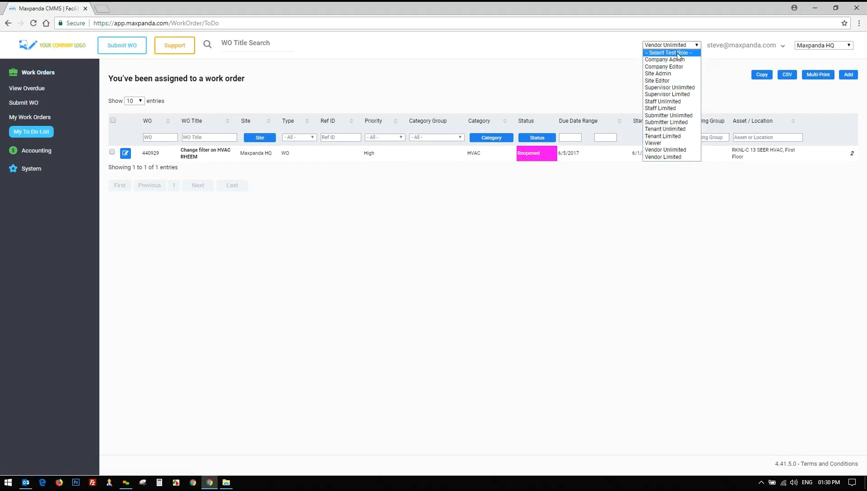
click(674, 53)
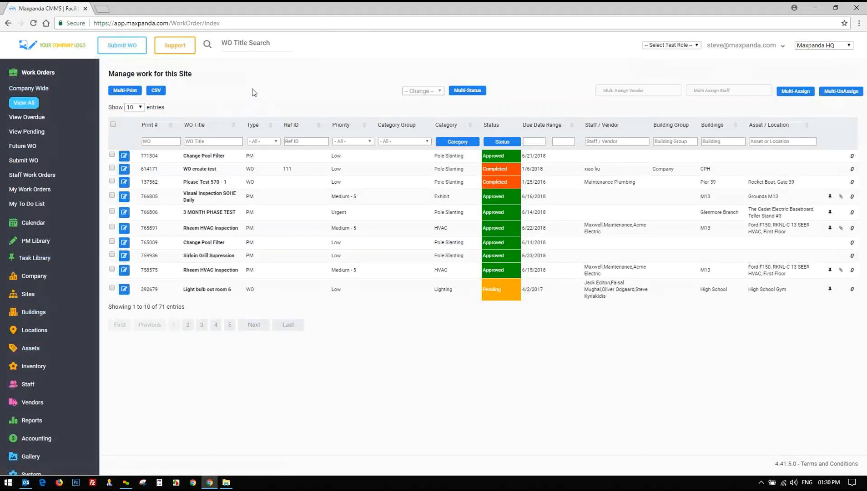
On Staff > Invite User, enter the invitee's e-mail address and paste it several more times
click(39, 73)
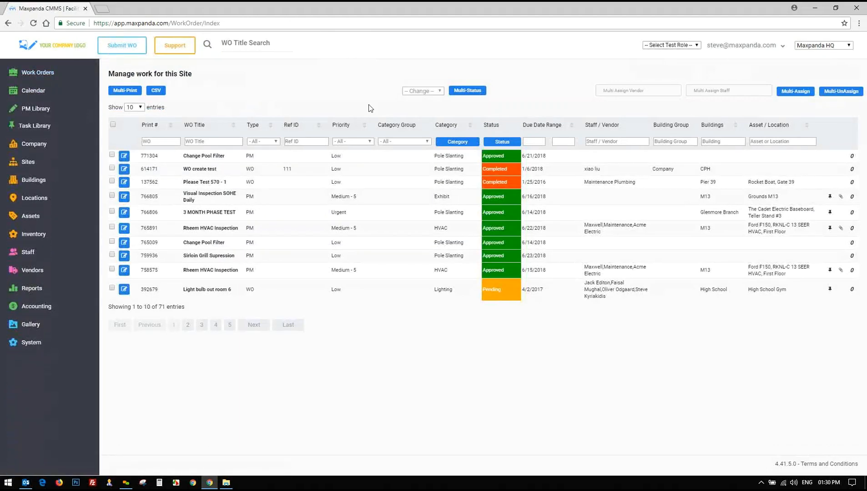
click(28, 252)
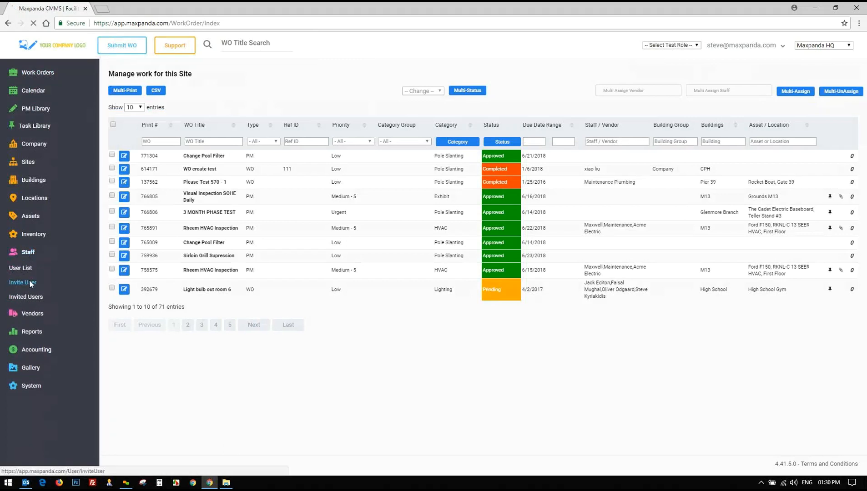
click(29, 282)
click(336, 110)
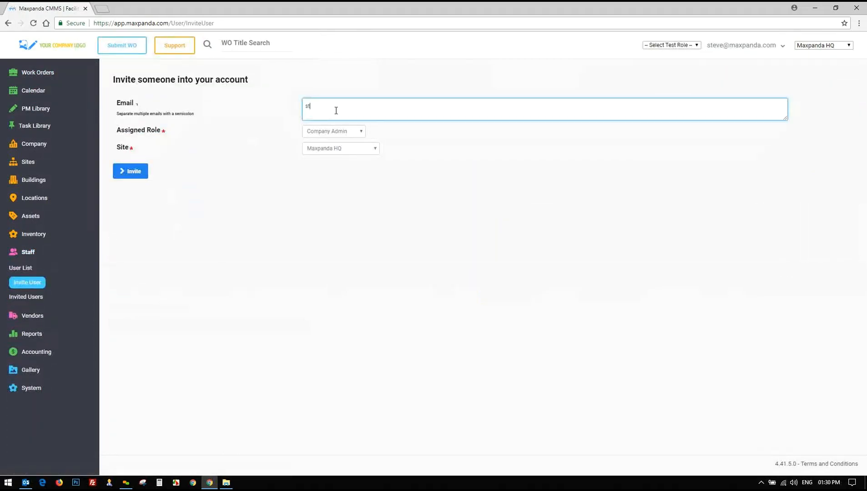
drag(400, 104, 262, 112)
key(ctrl+c)
key(ctrl+v)
key(ctrl+v)
key(ctrl+v)
key(ctrl+v)
key(ctrl+v)
key(ctrl+v)
key(ctrl+v)
key(ctrl+v)
key(ctrl+v)
key(ctrl+v)
key(ctrl+v)
key(ctrl+v)
key(ctrl+v)
key(ctrl+v)
key(ctrl+v)
key(ctrl+v)
key(ctrl+v)
key(ctrl+v)
key(ctrl+v)
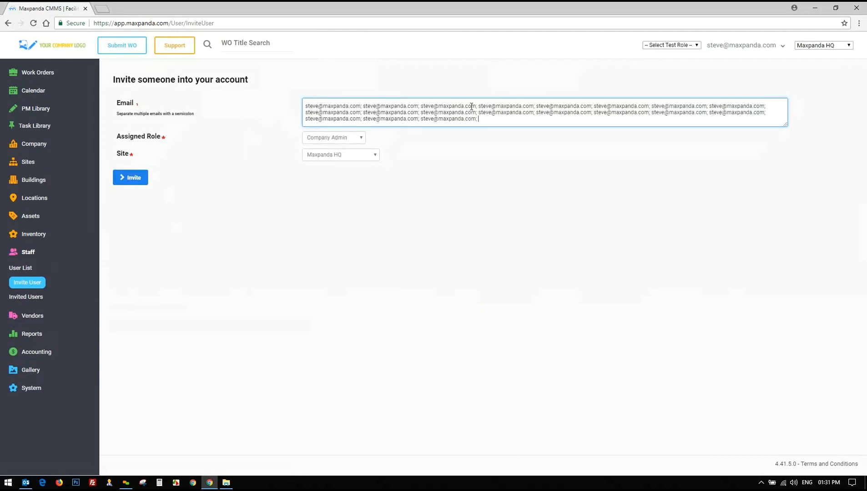
Set the invitees' Assigned Role to Staff Unlimited and Site to Sydney - Australia
click(342, 138)
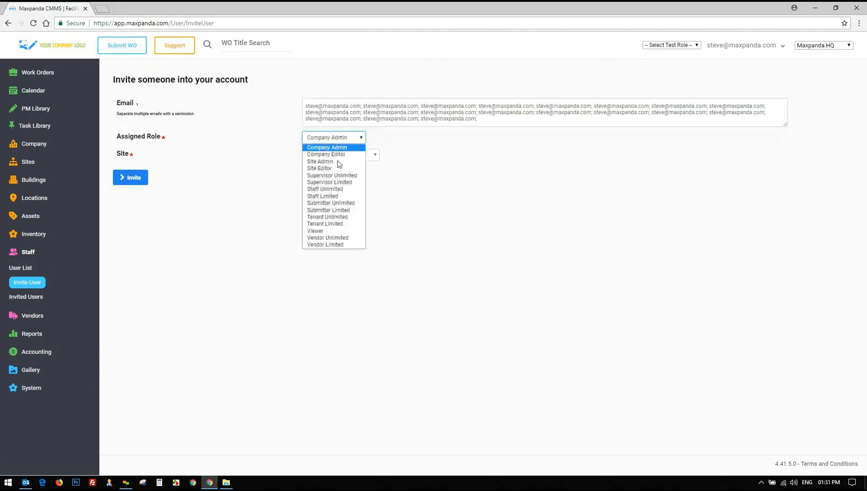
click(325, 190)
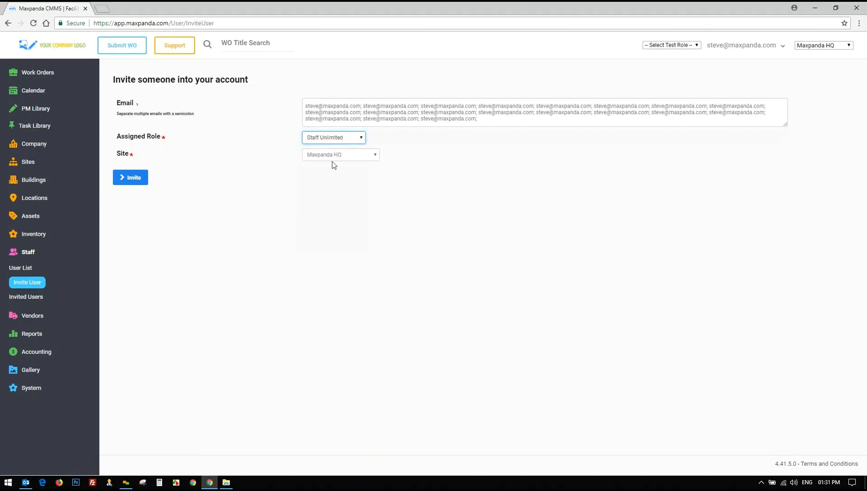
click(333, 157)
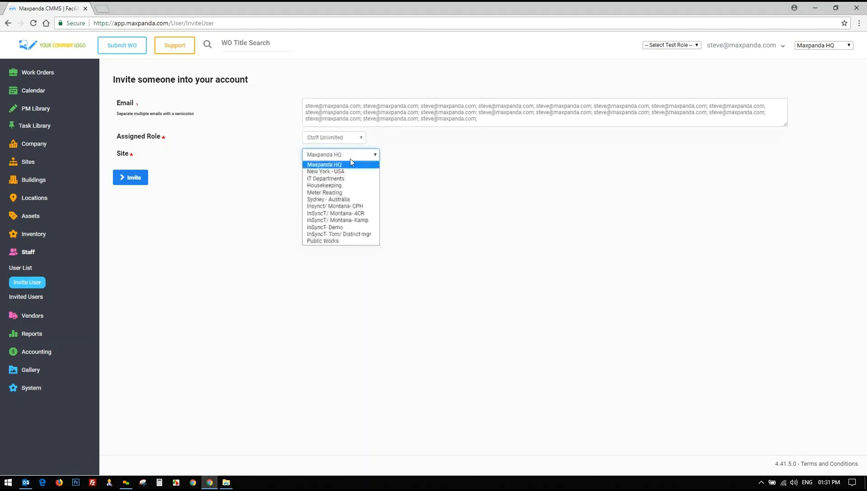
click(330, 199)
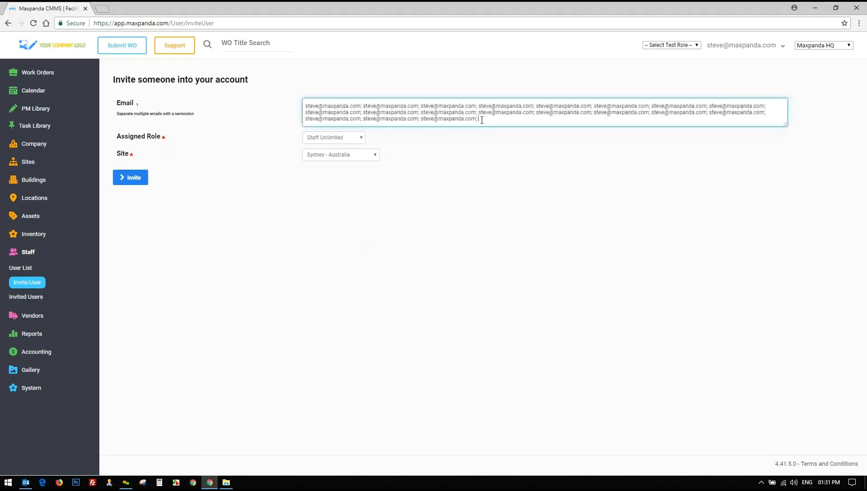
drag(480, 118, 315, 106)
click(738, 46)
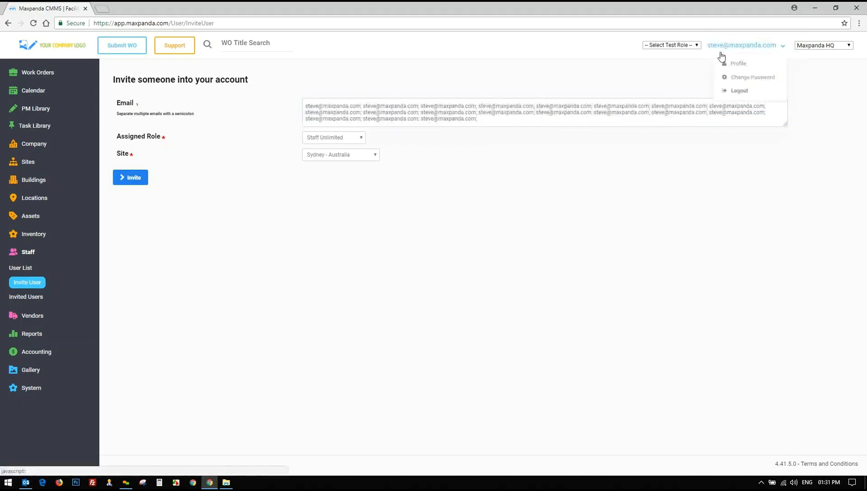
Open the user's own profile and check Culture, leaving it at English - US
click(732, 68)
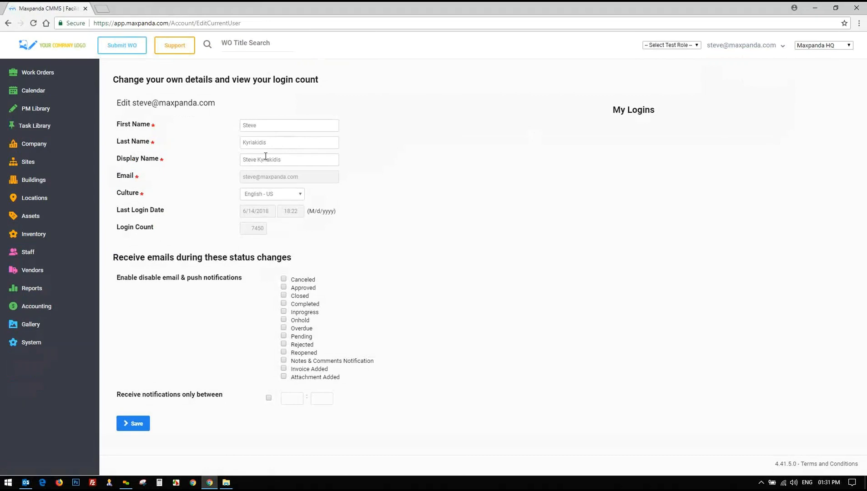
drag(307, 178, 210, 180)
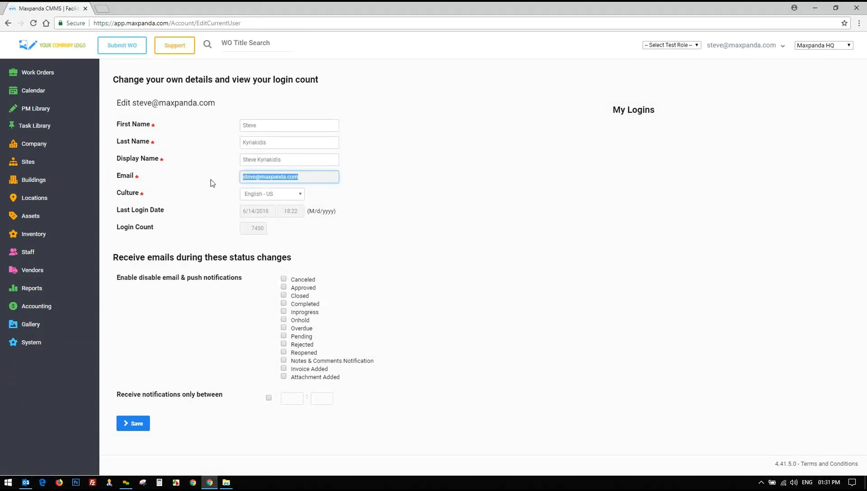
click(280, 194)
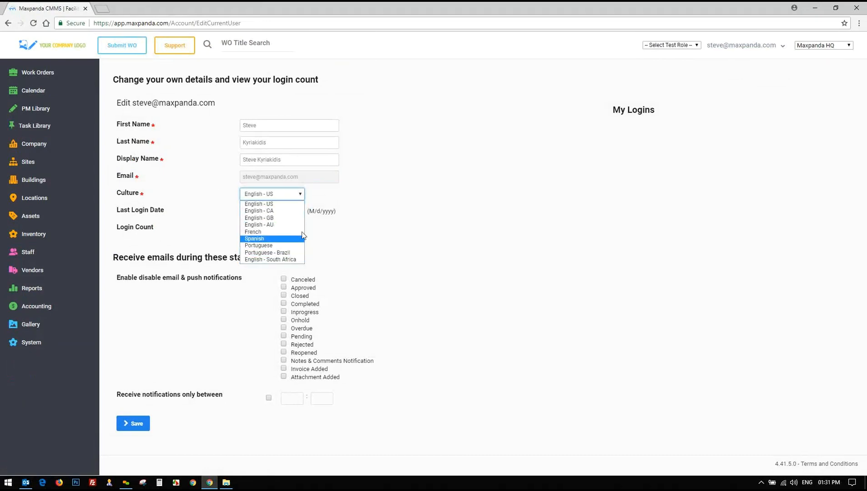
click(499, 244)
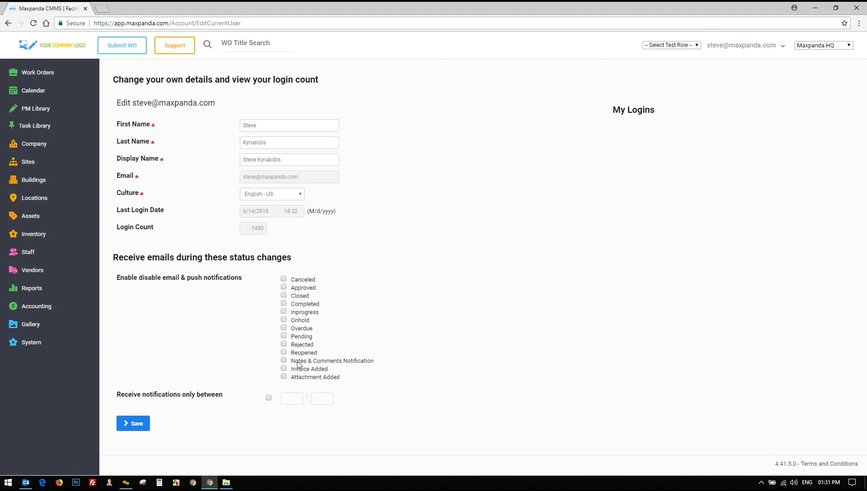
Tick Notes & Comments Notification, then untick it again so no status notifications are enabled
drag(291, 362, 344, 367)
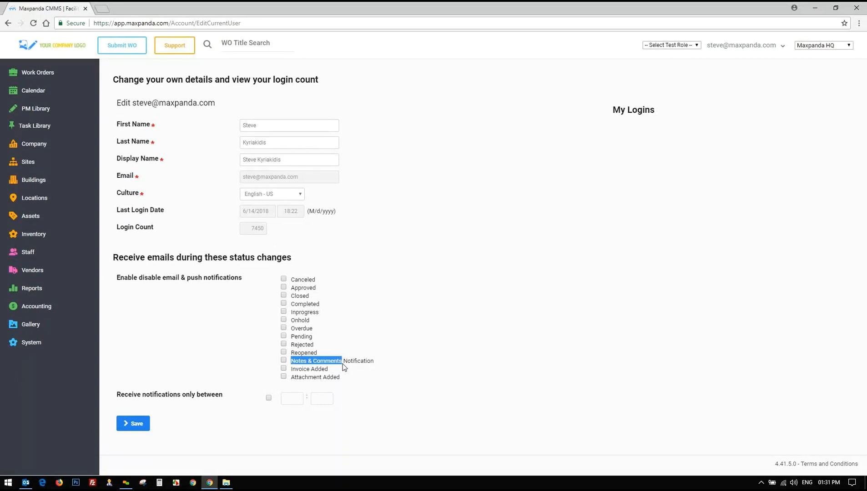
click(284, 360)
click(386, 365)
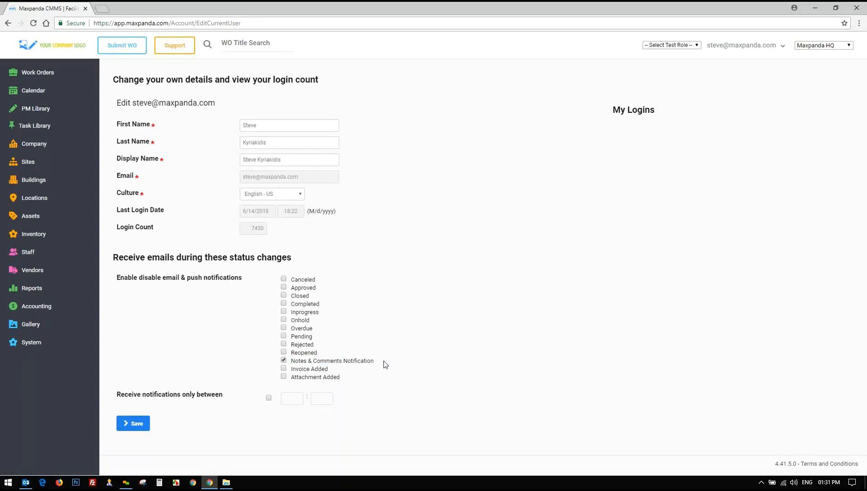
drag(187, 278, 236, 278)
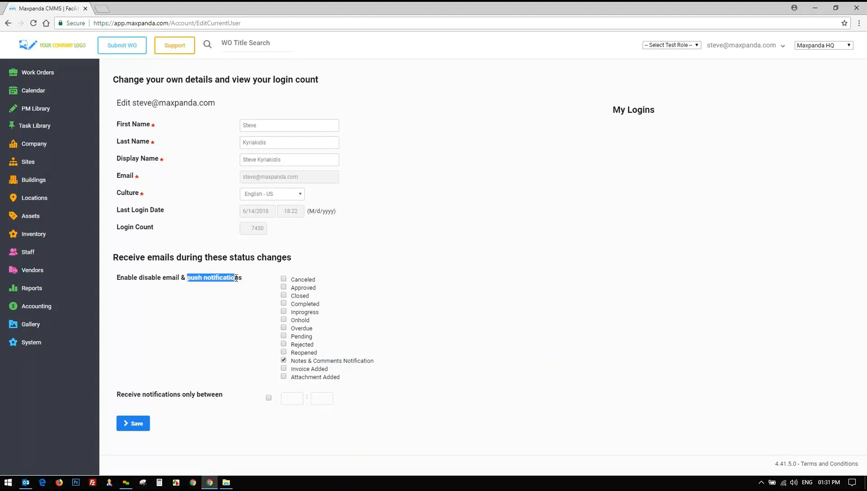
click(283, 361)
click(211, 323)
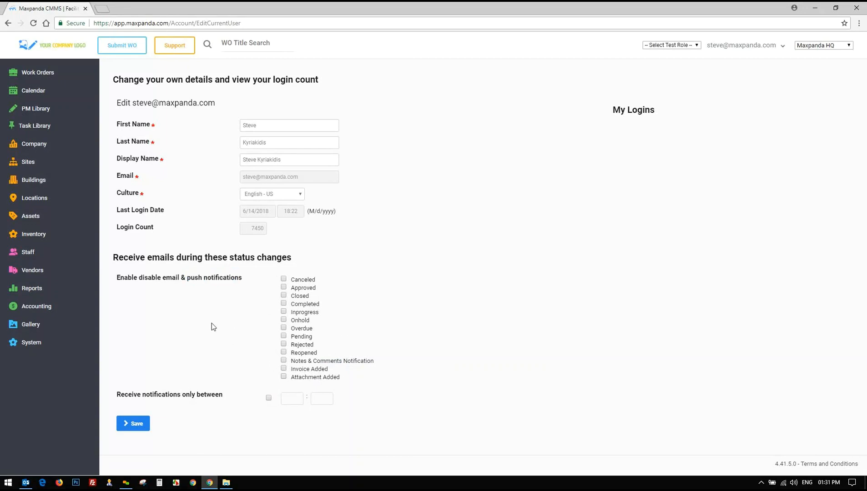
Show all 71 site work orders via Work Orders > View All and review the first rows
click(37, 74)
click(25, 104)
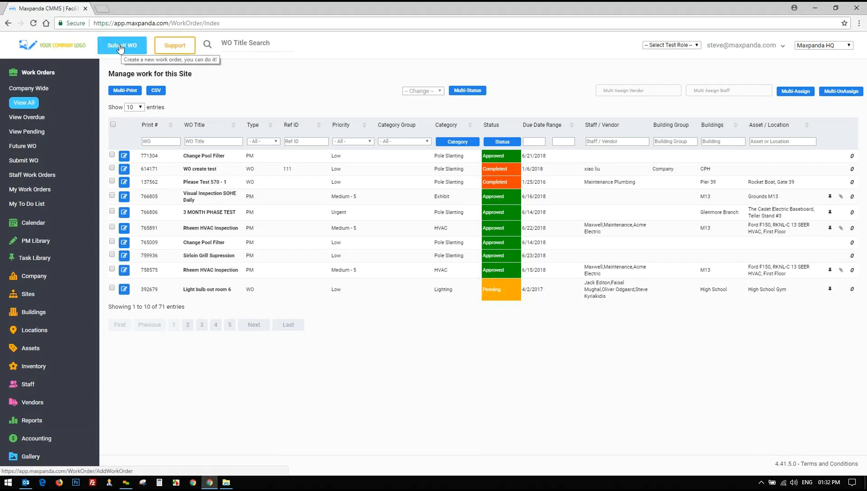
drag(247, 156, 262, 155)
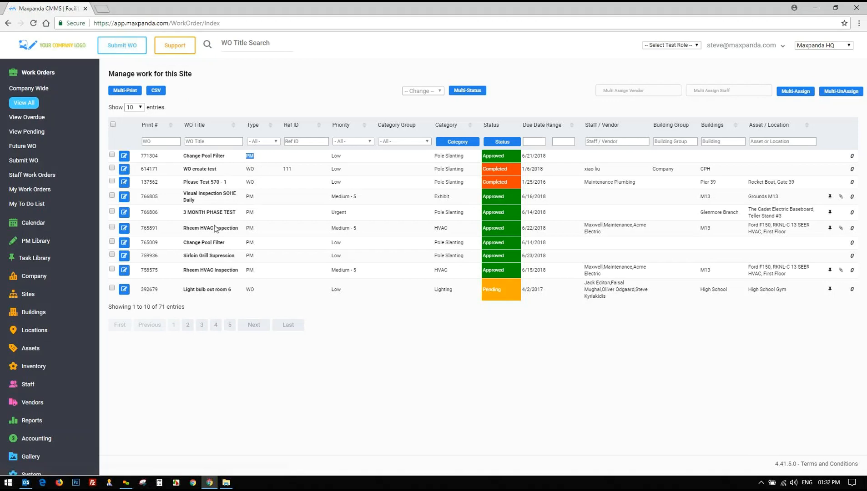
drag(183, 229, 275, 233)
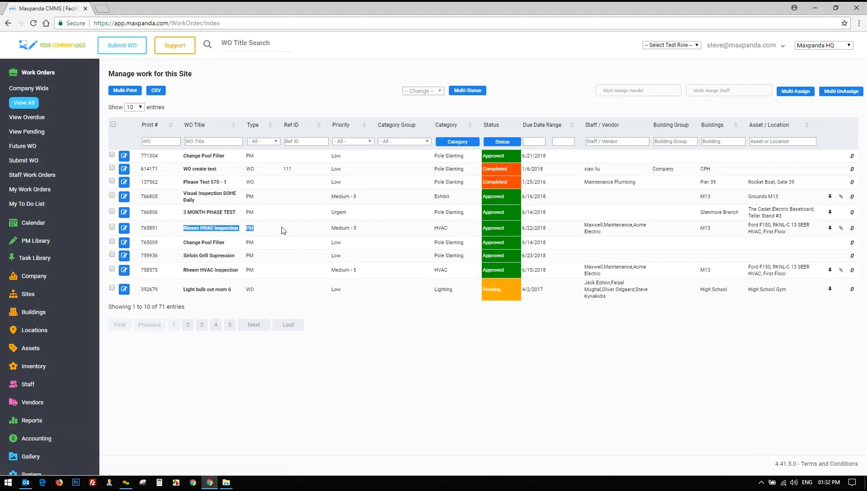
click(230, 93)
click(122, 46)
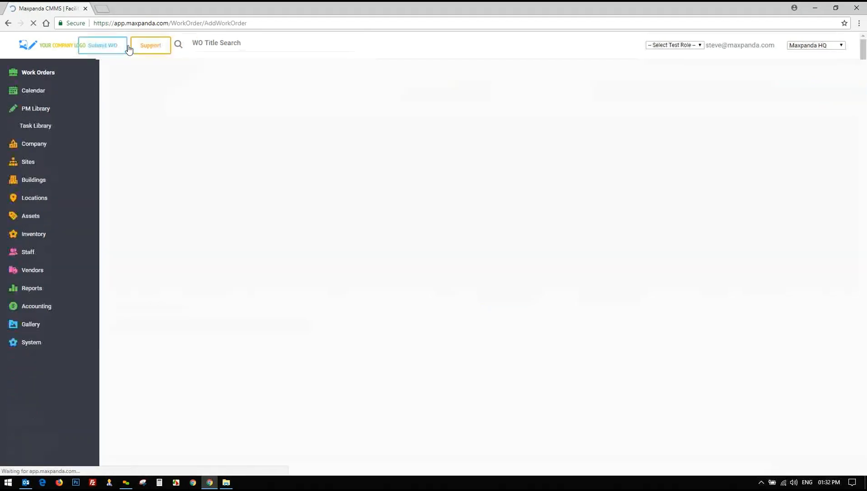
Leave the test role unchanged and put focus in the blank form's Work Order Title field
click(644, 45)
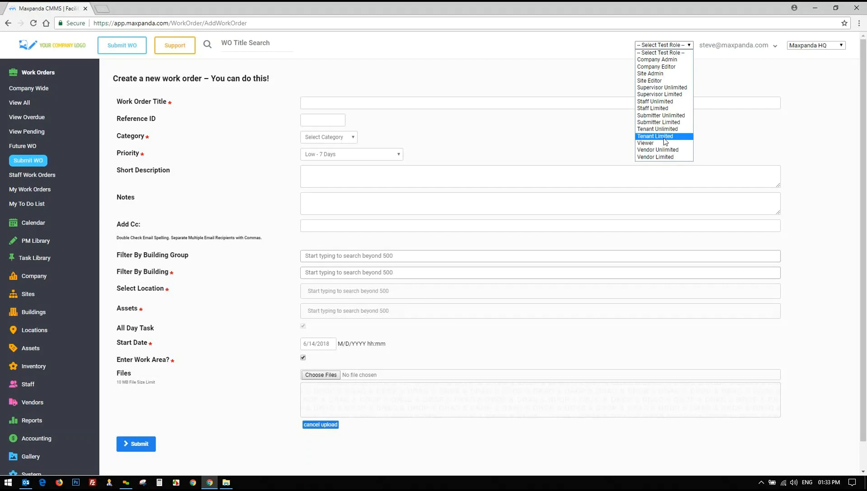
click(519, 74)
click(359, 102)
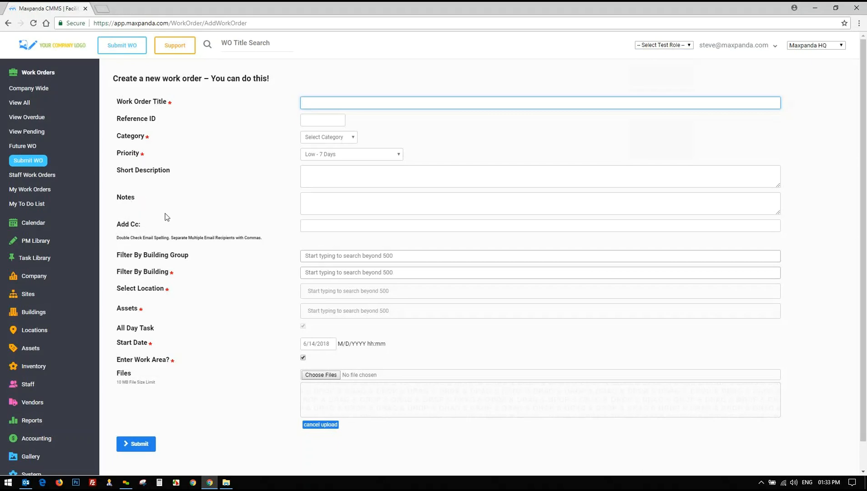
drag(117, 101, 170, 104)
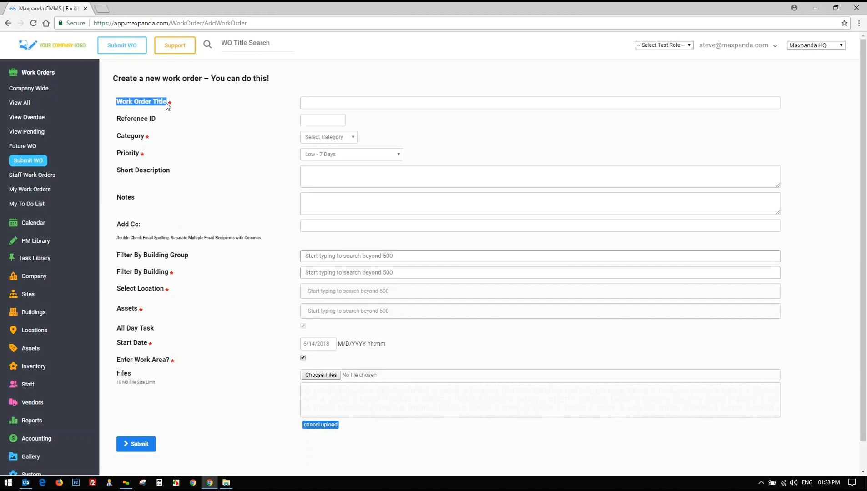
Enter the title 'Windows are super dirty clean them please'
click(316, 100)
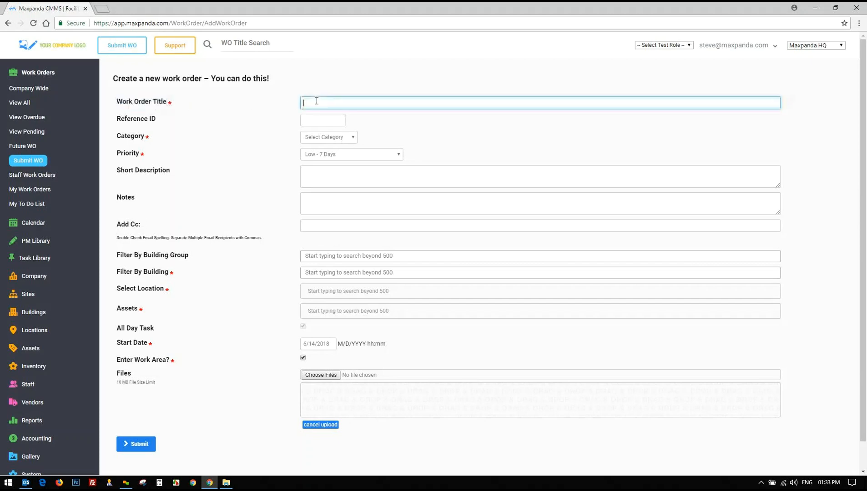
text(Window)
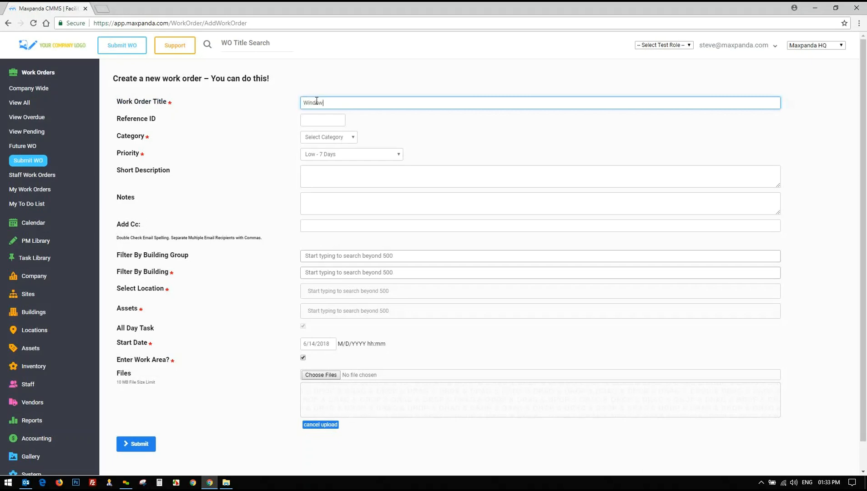
text(s are super dirty clean them please)
drag(408, 102, 159, 103)
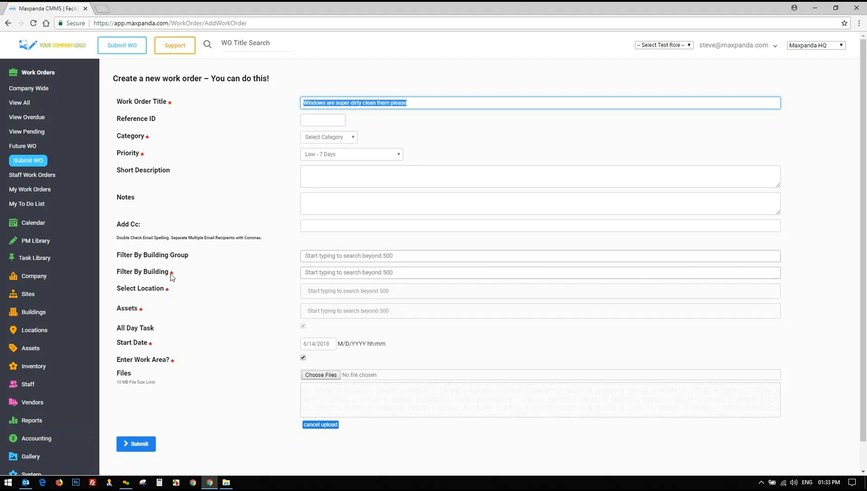
click(399, 92)
drag(418, 107, 287, 111)
drag(306, 102, 416, 102)
click(424, 134)
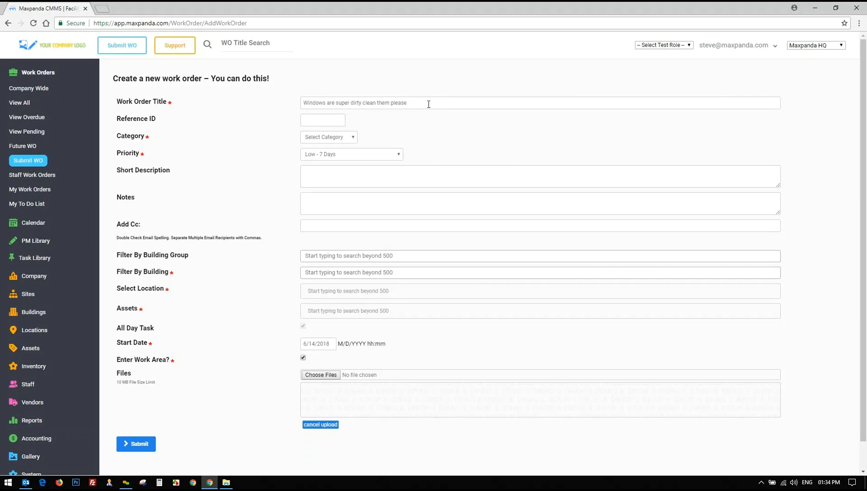
drag(428, 103, 301, 103)
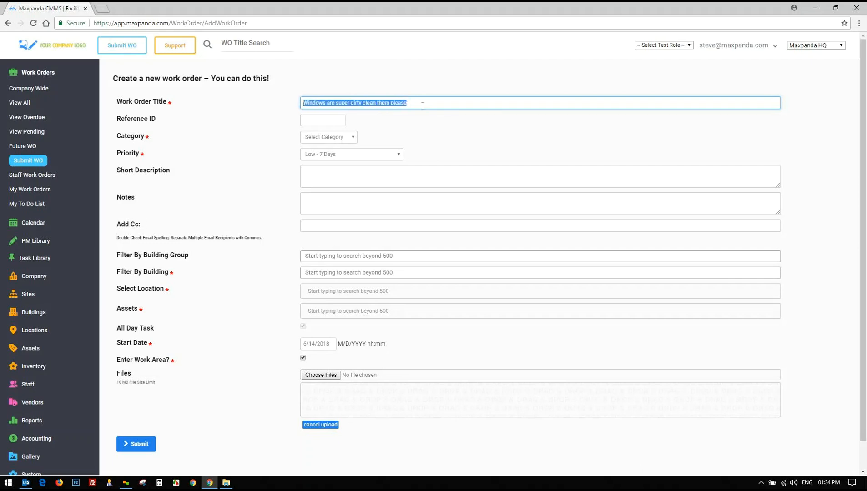
Leave Reference ID blank and open the Category options
click(323, 120)
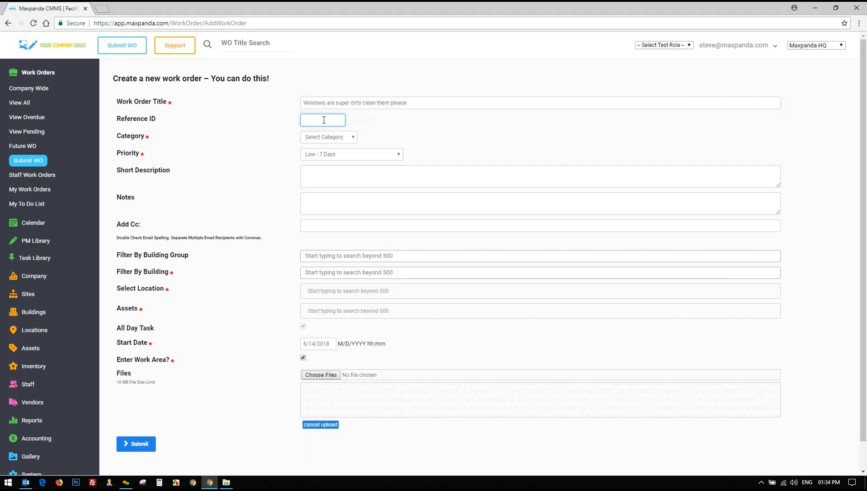
drag(118, 121, 172, 122)
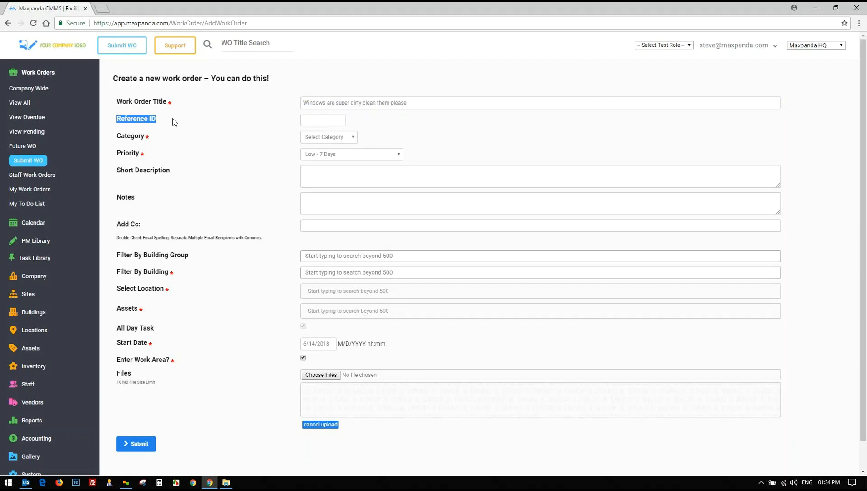
click(328, 120)
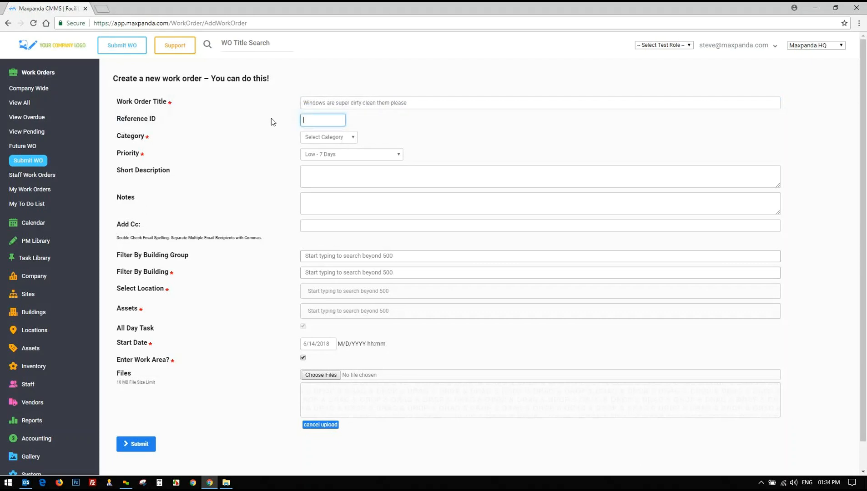
click(334, 139)
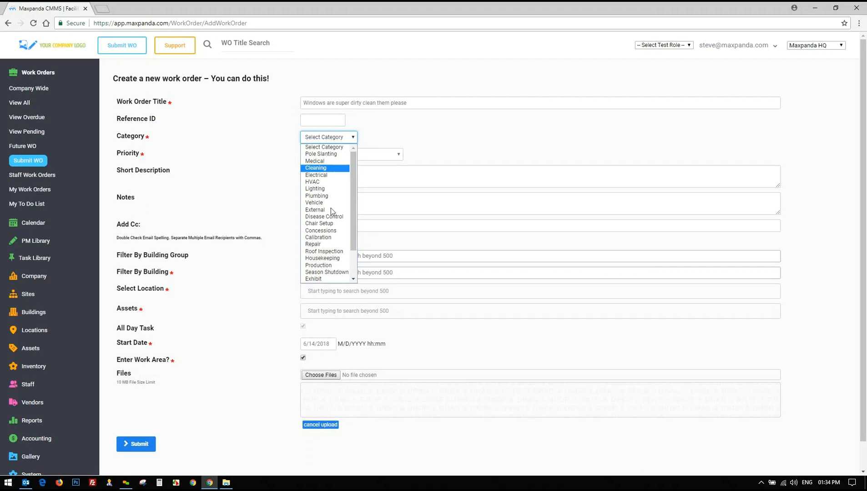
Pick Cleaning as the category and Medium - 5 - 5 Days as the priority
scroll(332, 212, down, 2)
scroll(325, 226, up, 2)
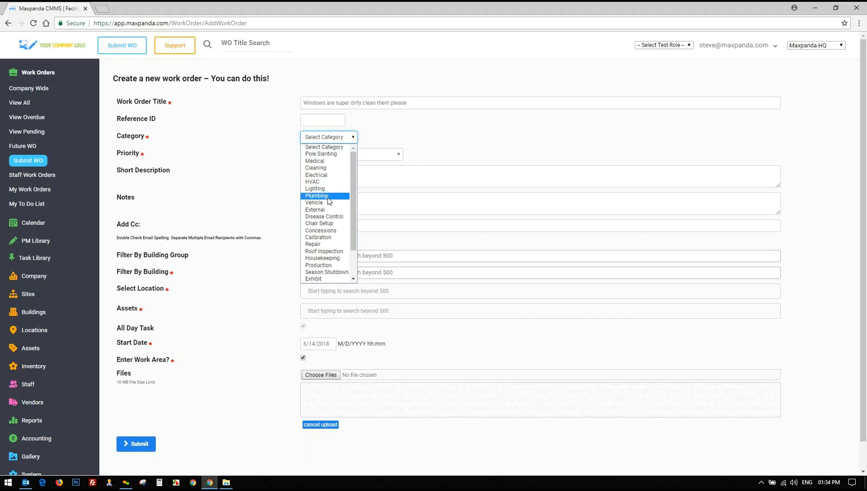
click(320, 168)
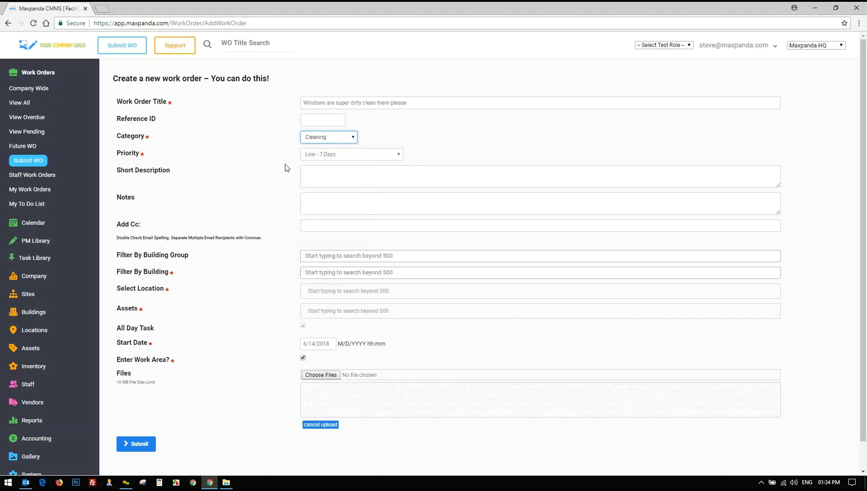
click(391, 156)
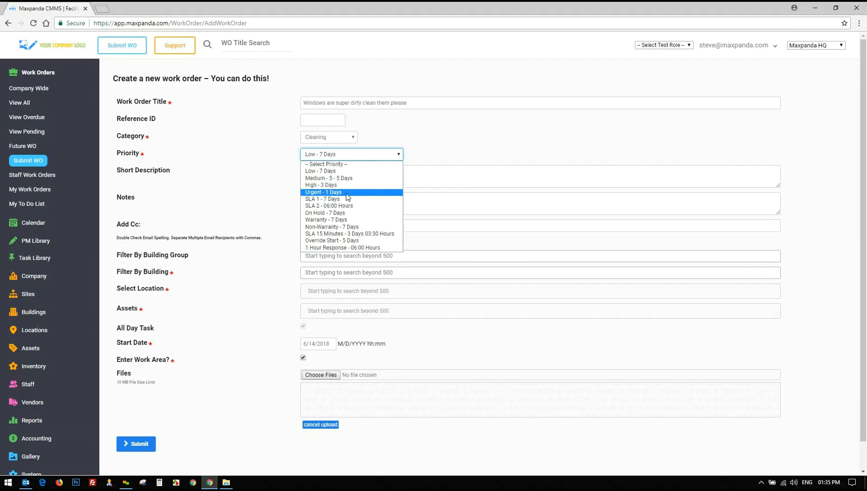
click(328, 179)
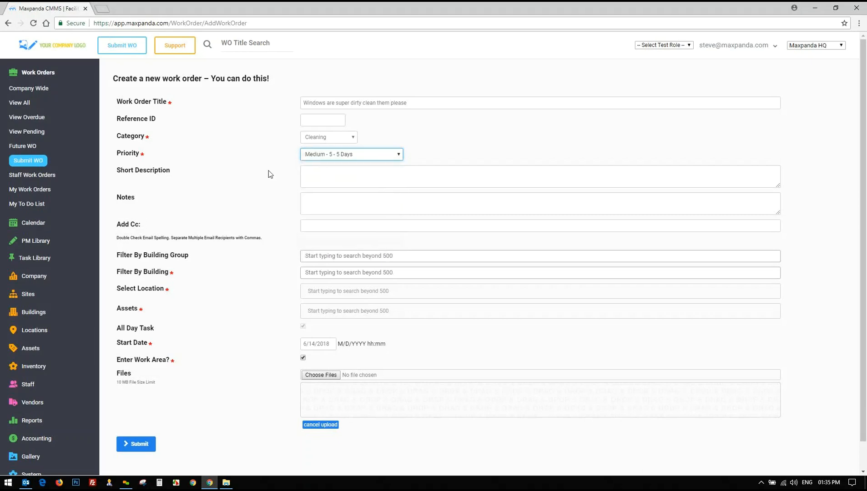
key(Tab)
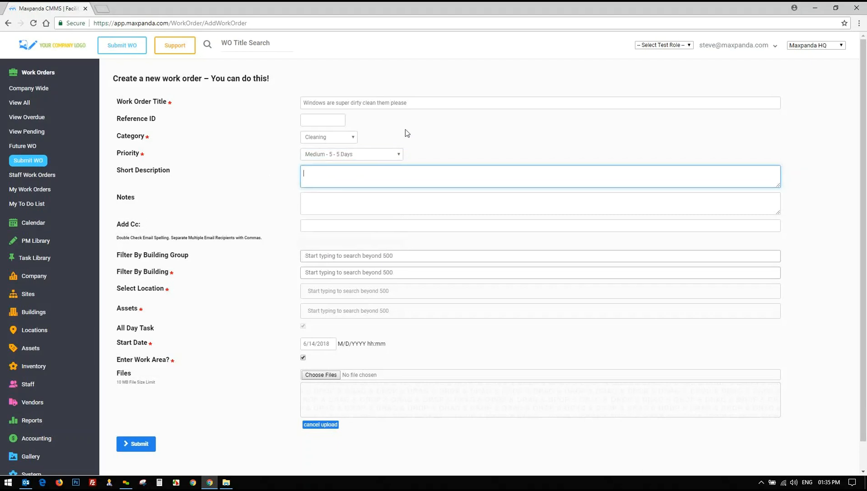
Copy the title into Short Description and paste it three times into Notes
drag(419, 103, 285, 103)
key(ctrl+c)
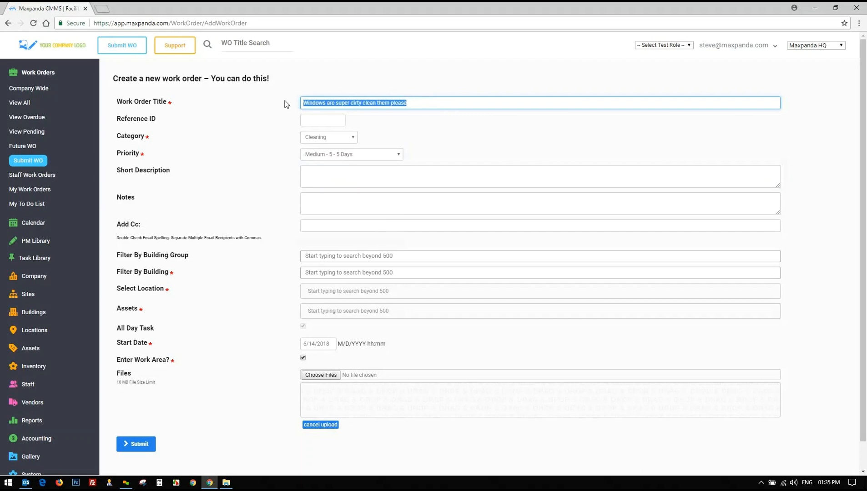
click(336, 176)
key(ctrl+v)
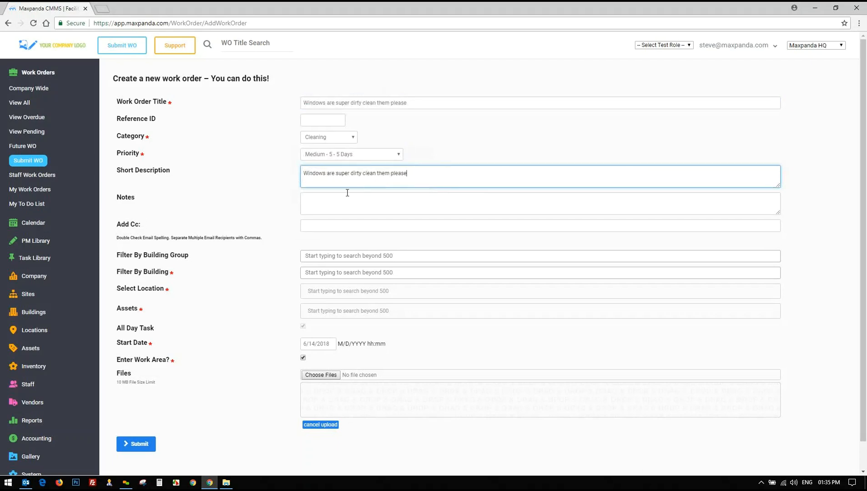
click(319, 203)
key(ctrl+v)
key(ctrl+v)
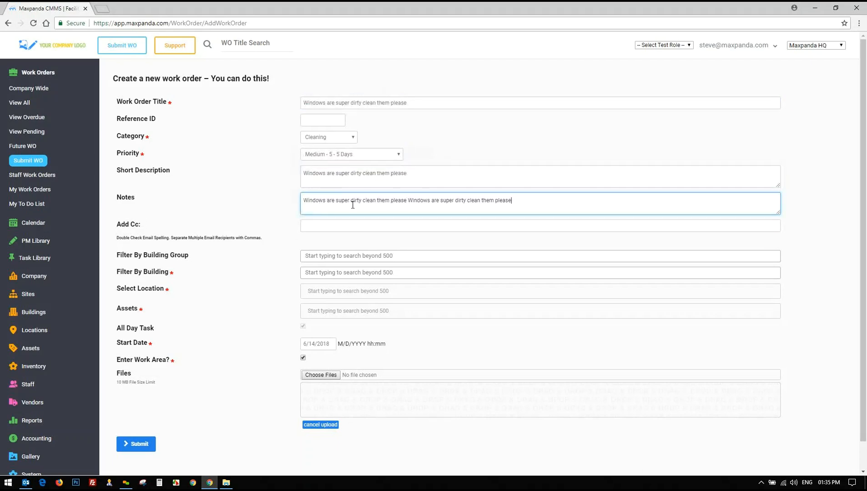
key(ctrl+v)
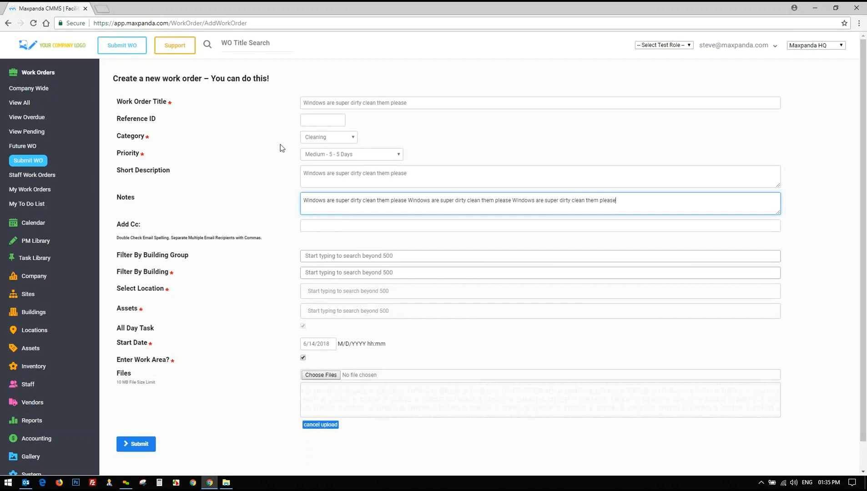
Open and close the account and test role menus without changing anything
click(716, 46)
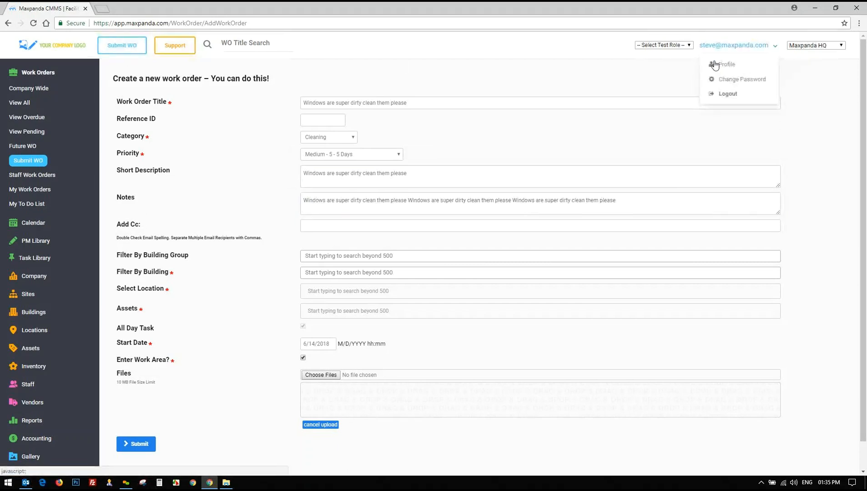
click(662, 45)
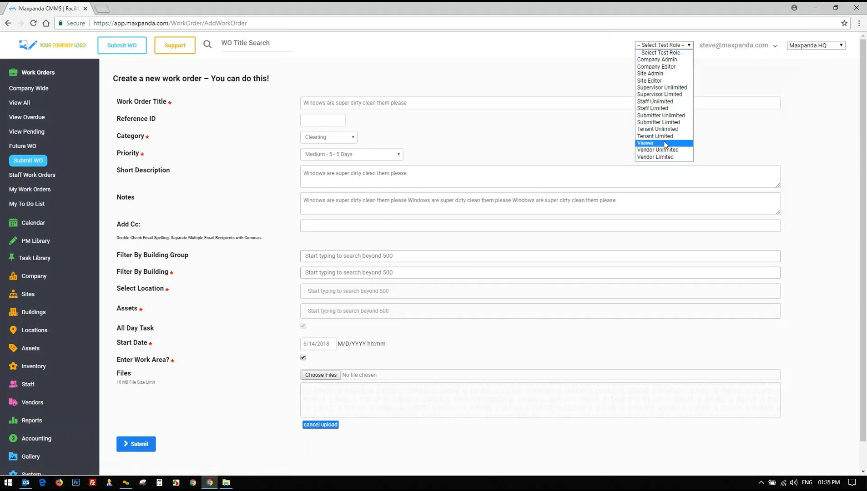
click(569, 82)
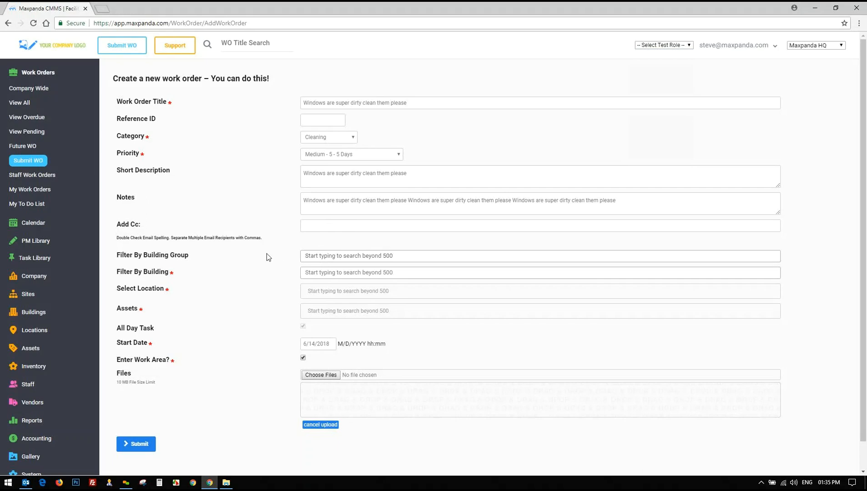
scroll(267, 253, down, 1)
Clear the building group filter, pick building M13, and set location M13 (Building) - First Floor (Floor)
click(337, 227)
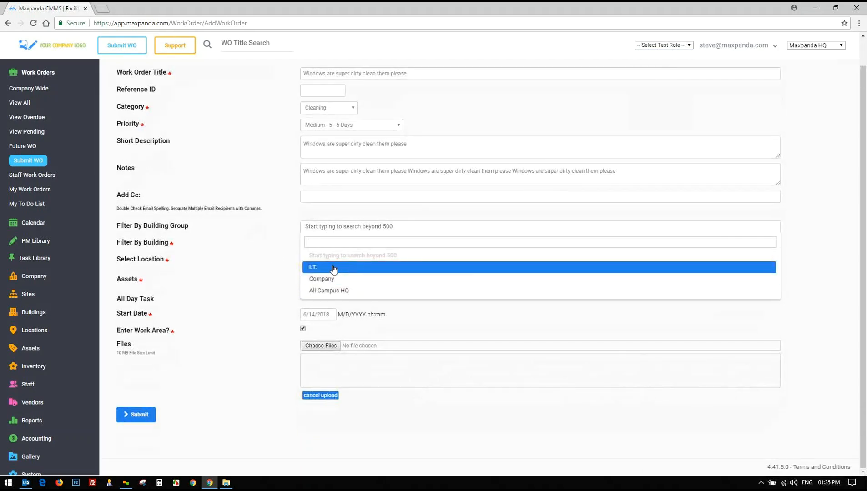
click(334, 269)
click(331, 245)
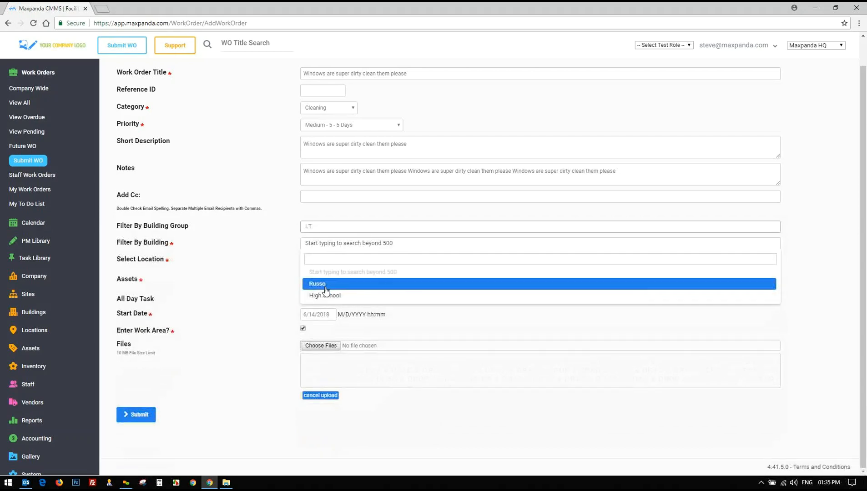
click(331, 227)
click(330, 255)
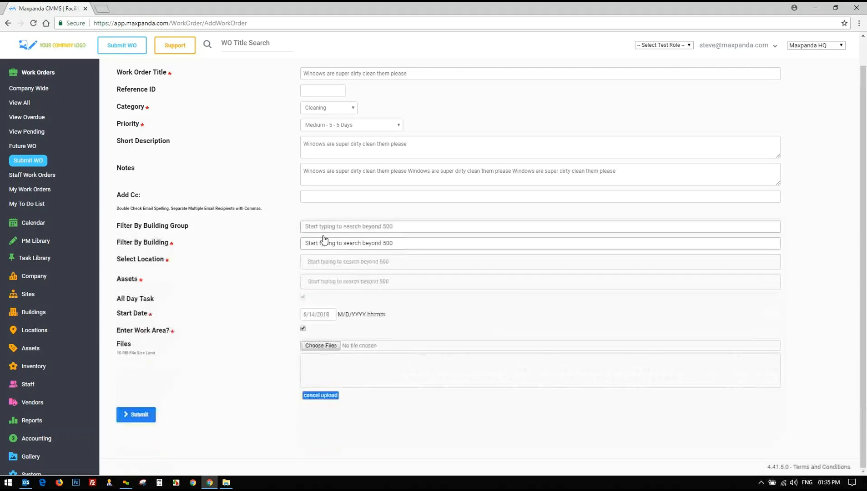
click(355, 246)
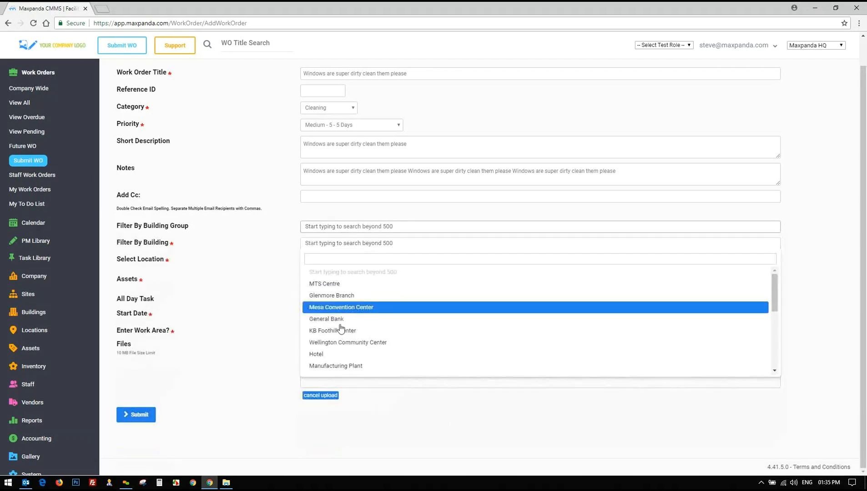
scroll(341, 334, down, 2)
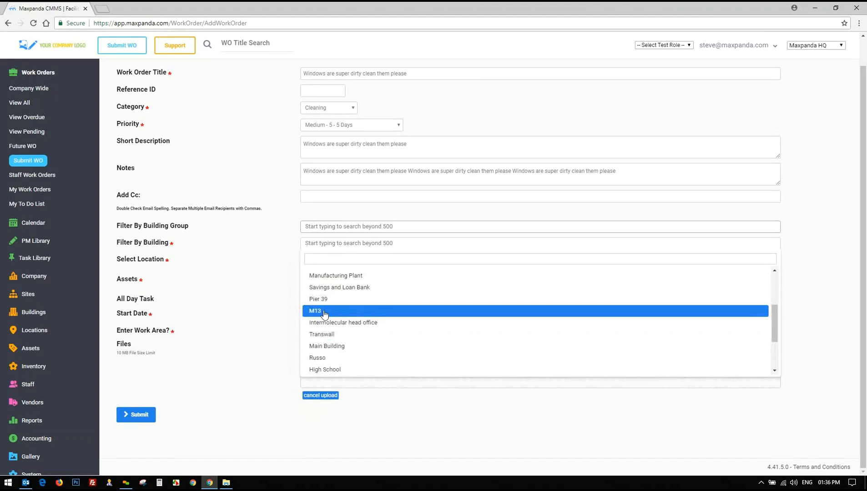
click(325, 314)
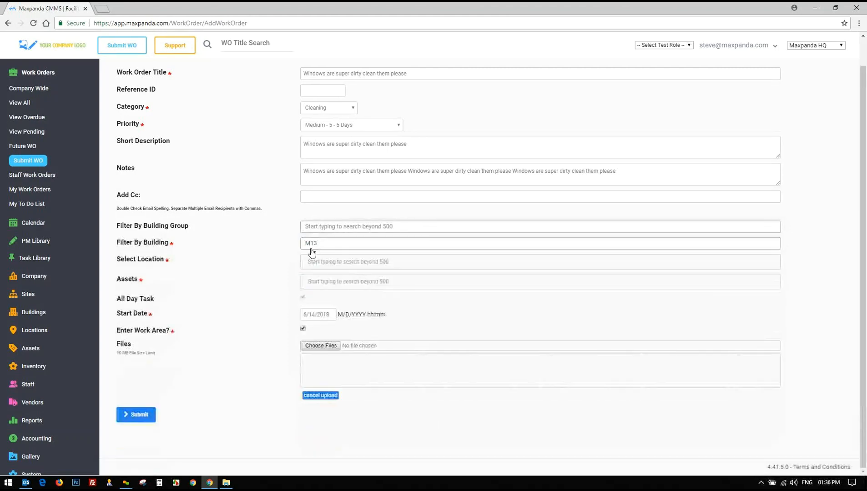
click(345, 263)
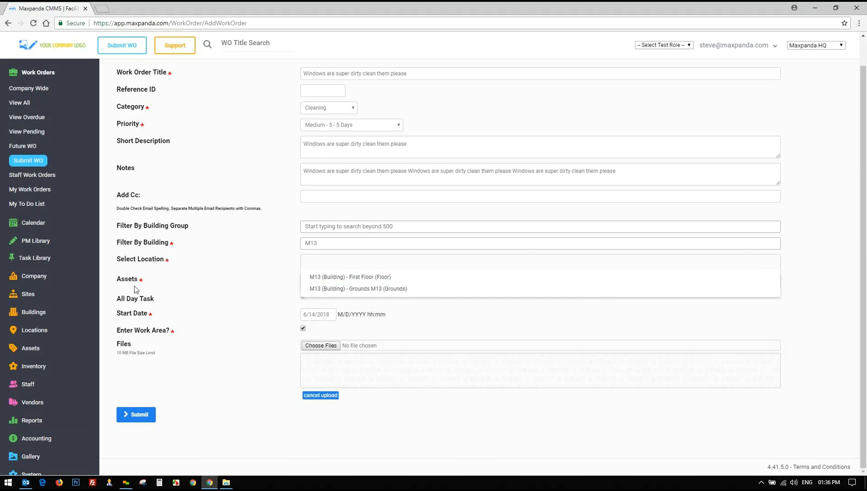
click(378, 277)
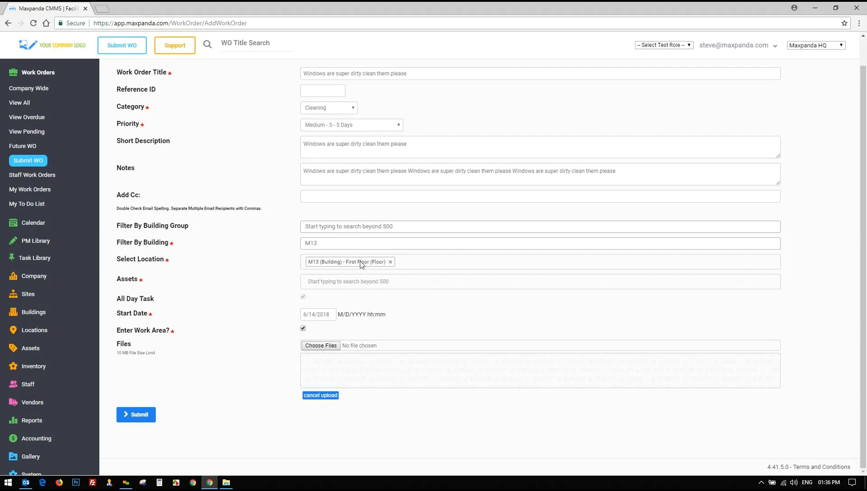
Attach the RKNL-C 13 SEER HVAC and Ford F150 assets to the work order
click(337, 281)
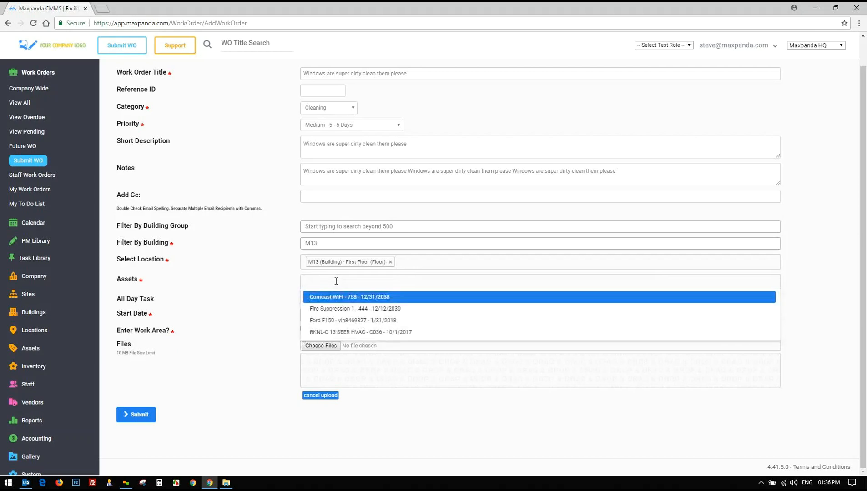
click(346, 332)
click(434, 282)
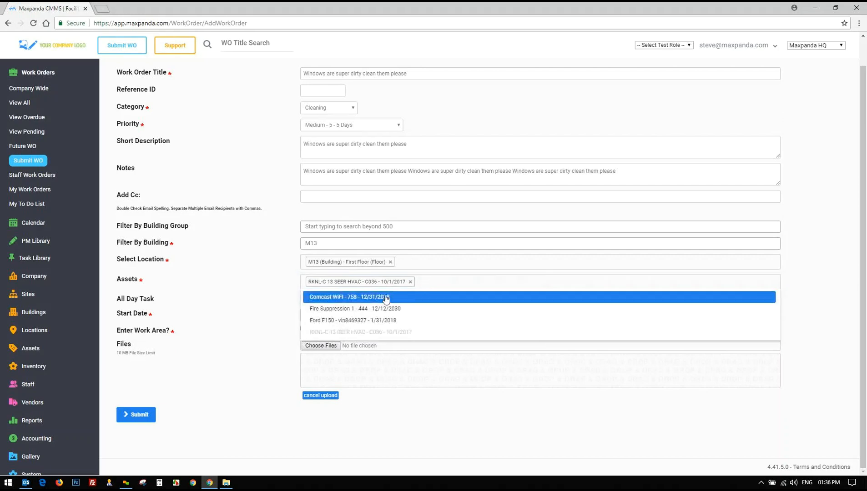
click(359, 321)
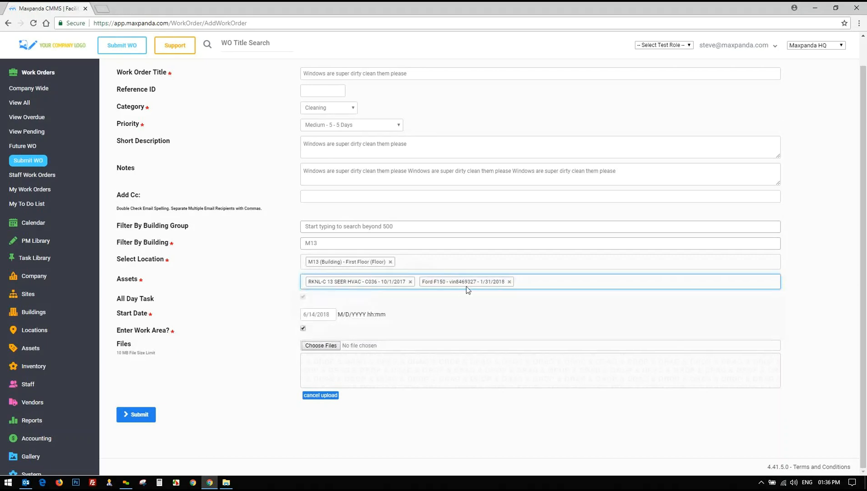
click(466, 313)
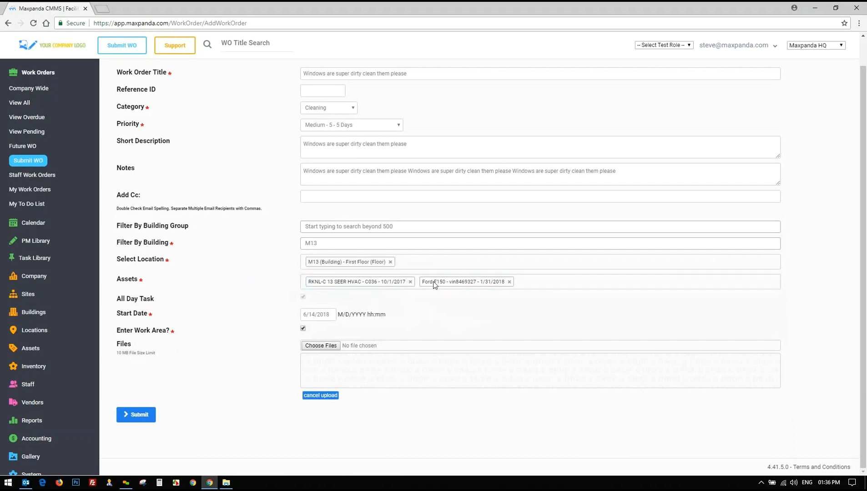
Reopen the asset choices without adding more and clear stray text selections on the form
click(541, 283)
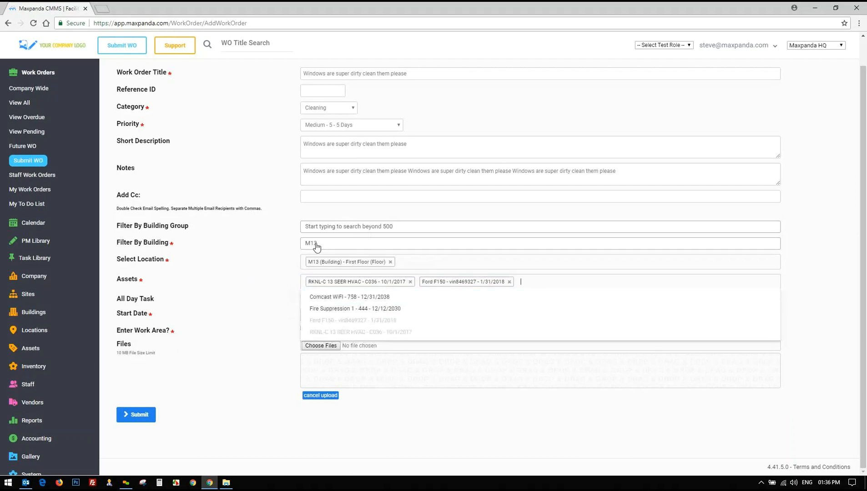
click(252, 272)
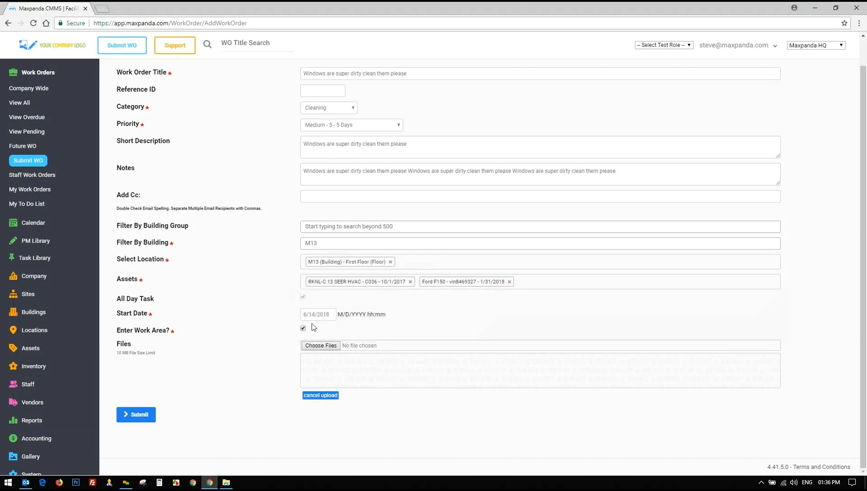
drag(111, 297, 123, 317)
click(348, 329)
click(148, 382)
Submit the new cleaning work order and bring up the full Work Orders list
click(137, 415)
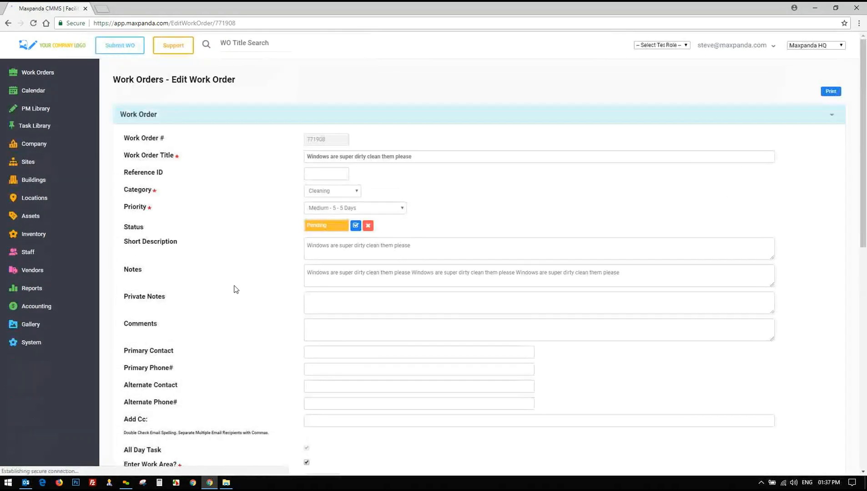
click(248, 120)
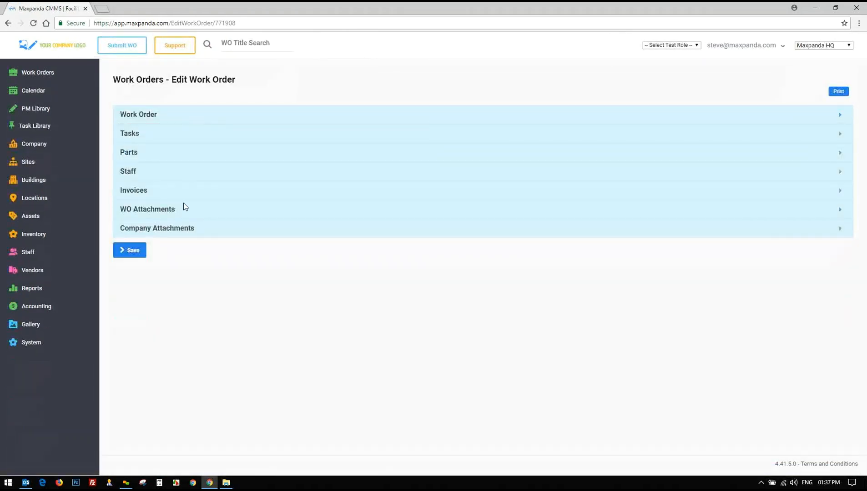
click(25, 72)
click(19, 105)
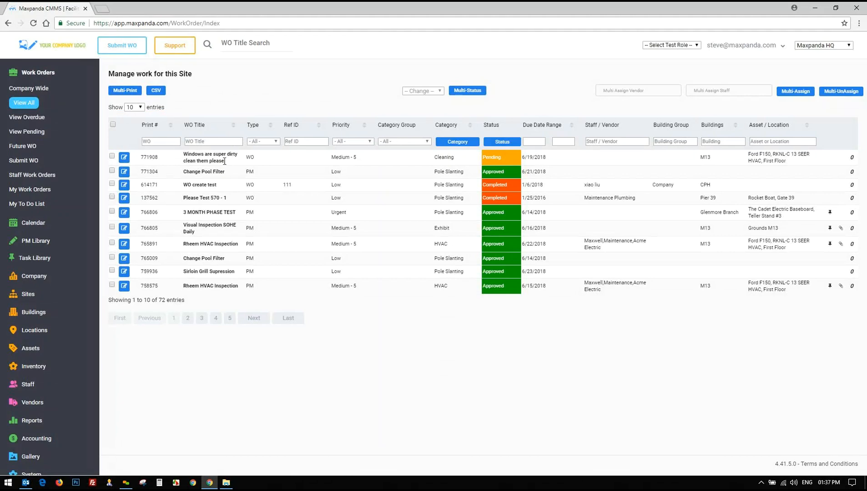
Find the Pending work order 771908 in the list and open it for editing
mouse_move(181, 155)
mouse_down()
mouse_move(212, 156)
mouse_move(176, 156)
mouse_up()
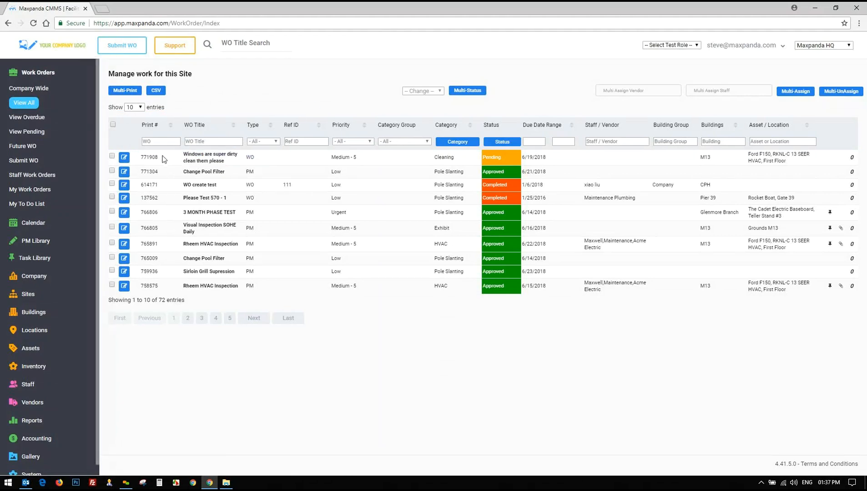
drag(150, 157, 624, 160)
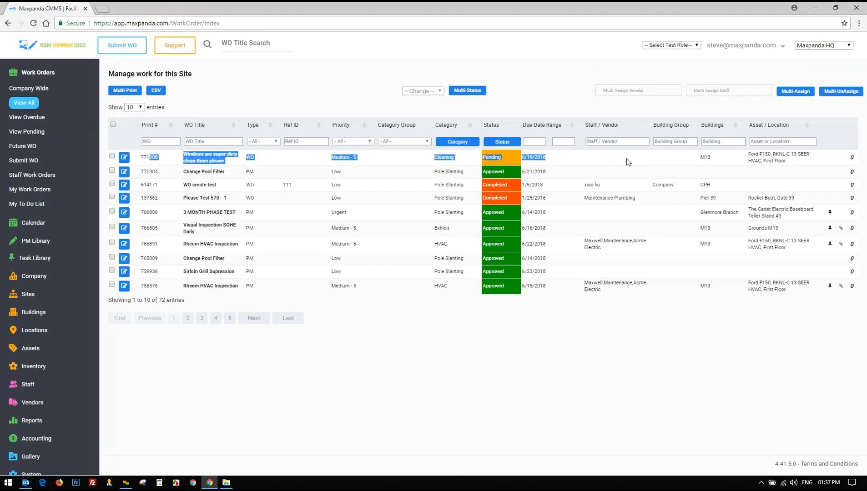
click(452, 162)
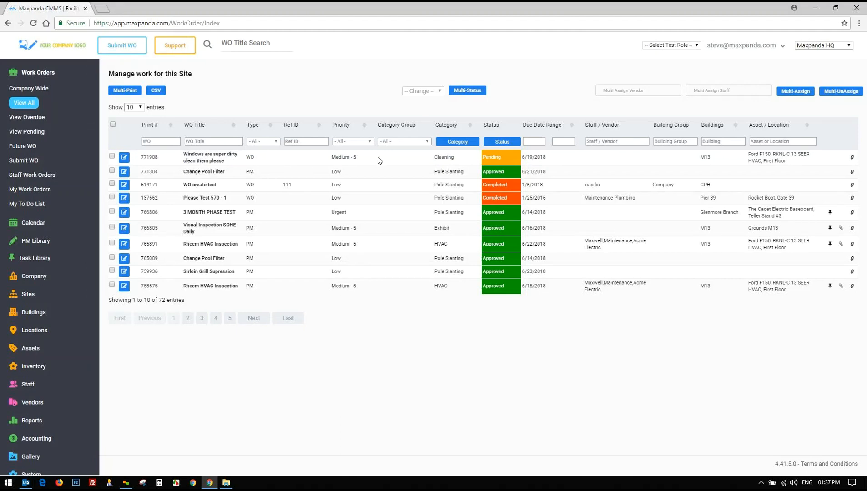
click(123, 157)
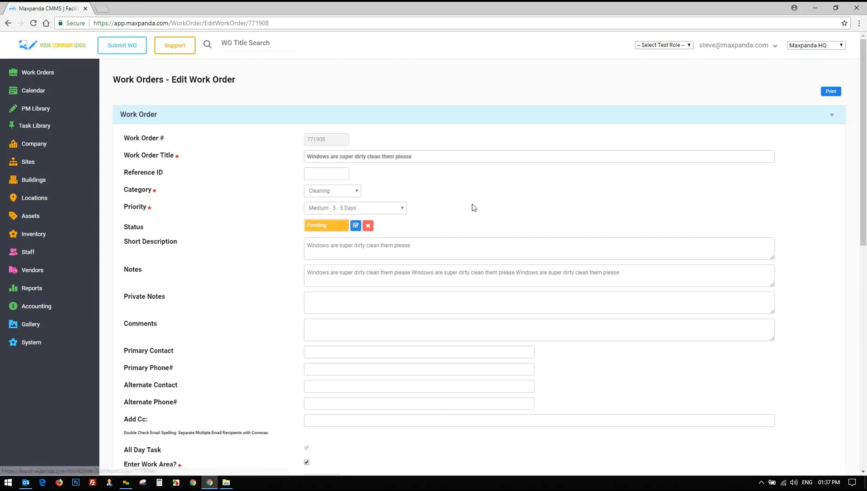
Set work order 771908's priority to Urgent - 1 Days
scroll(413, 143, down, 1)
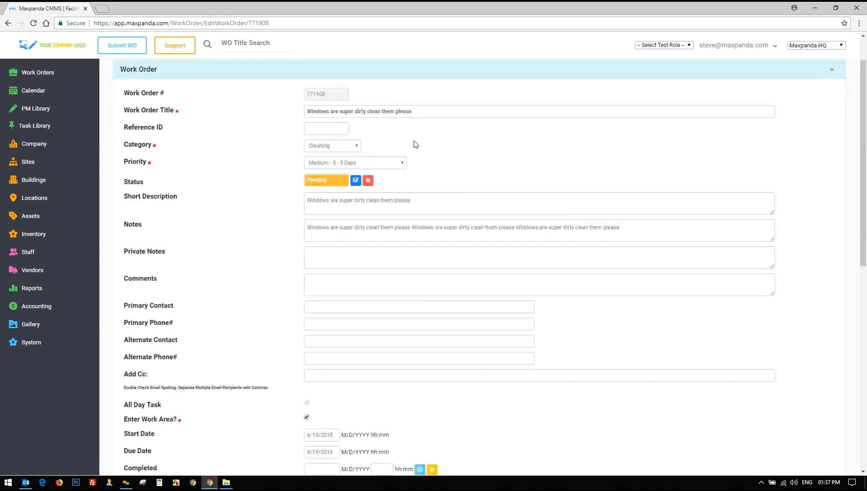
click(286, 71)
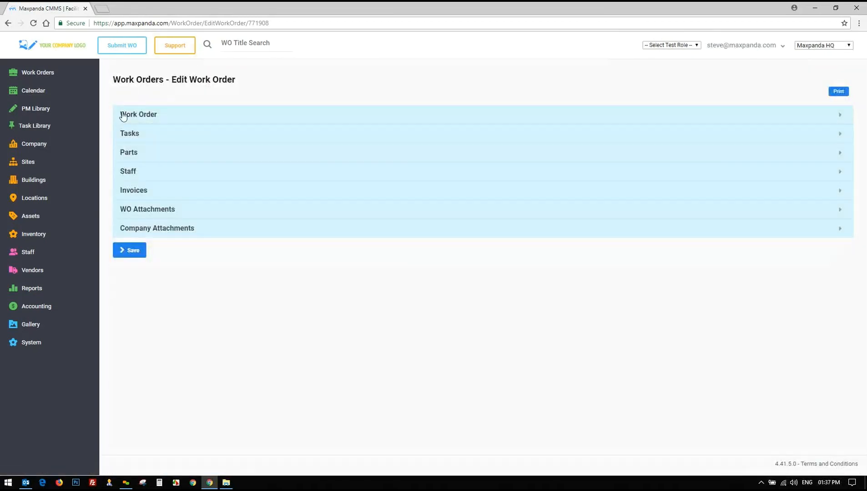
click(151, 117)
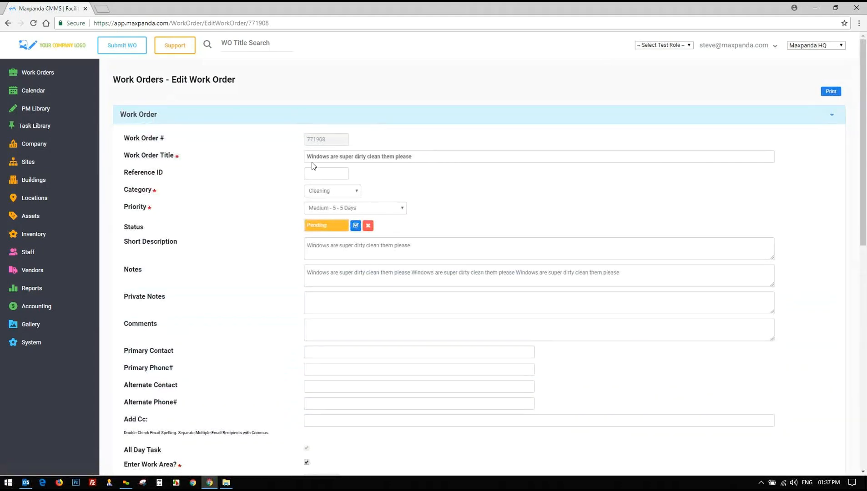
drag(429, 154, 268, 158)
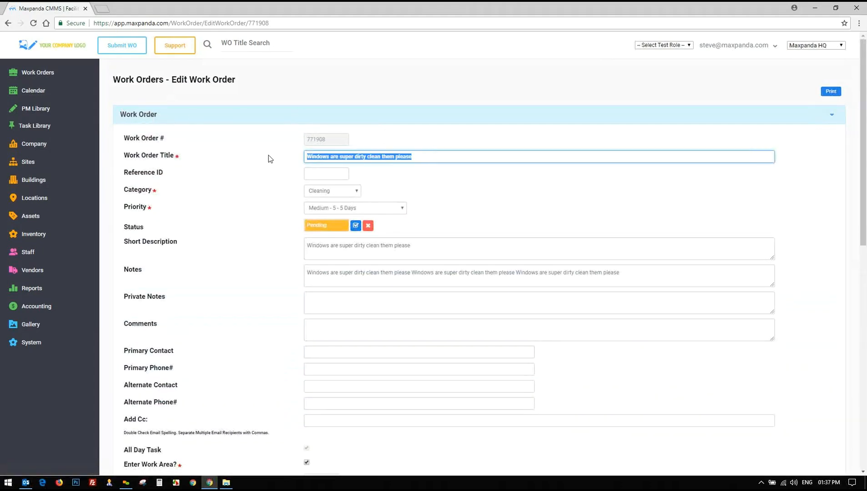
click(378, 208)
click(427, 227)
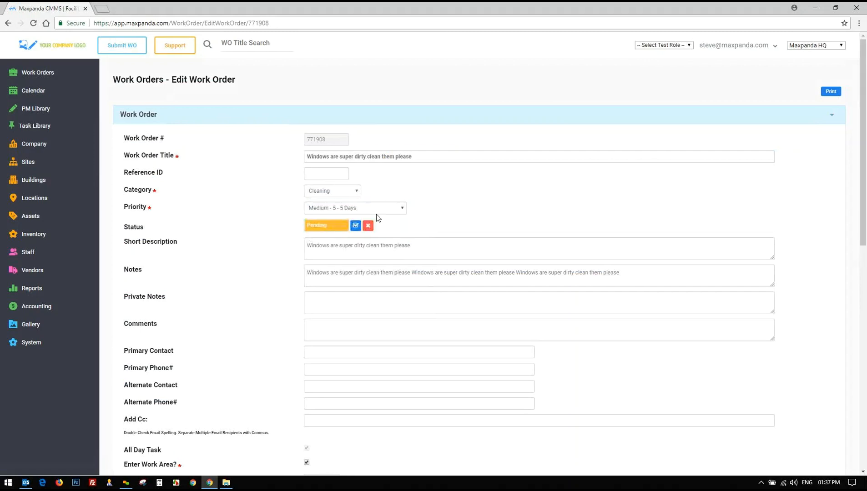
click(375, 211)
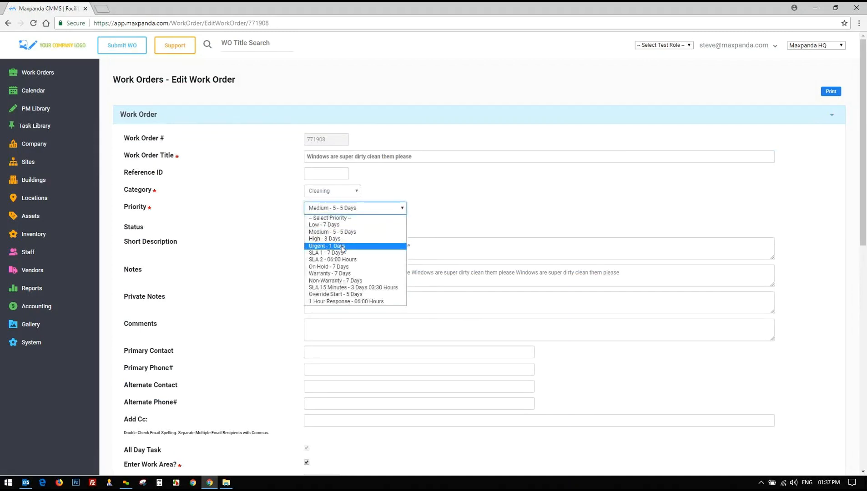
click(342, 247)
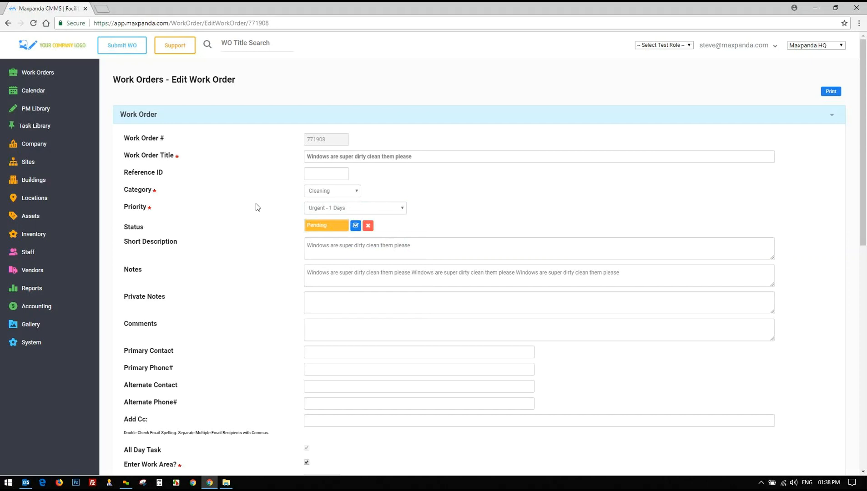
Delete the repeated sentences so the Notes hold the sentence only once
scroll(247, 205, down, 1)
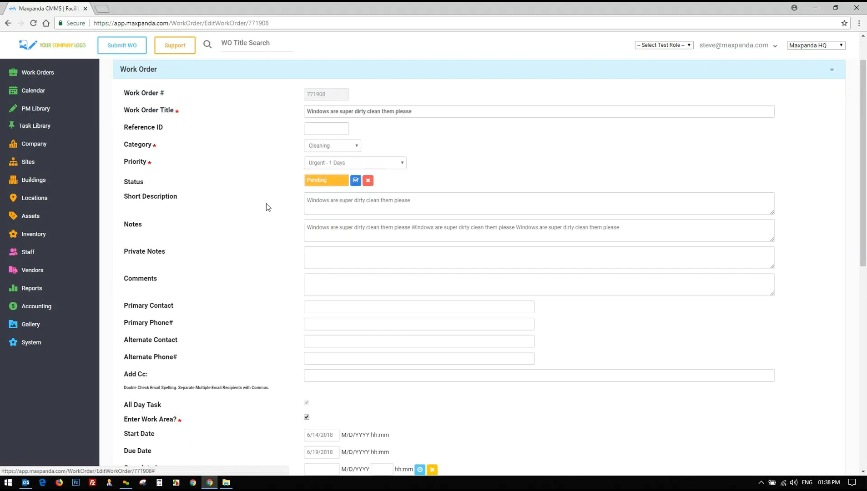
scroll(266, 204, down, 1)
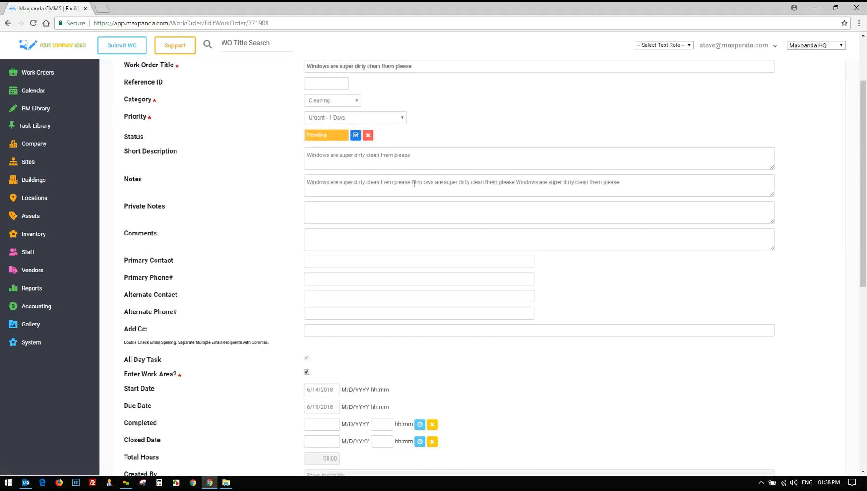
drag(620, 182, 411, 183)
key(BackSpace)
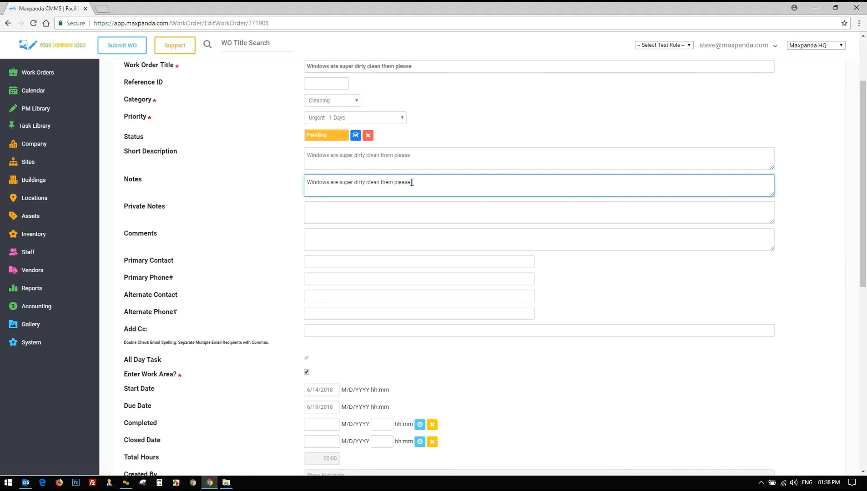
Look over the Private Notes, Comments and Notes fields without changing them
click(375, 214)
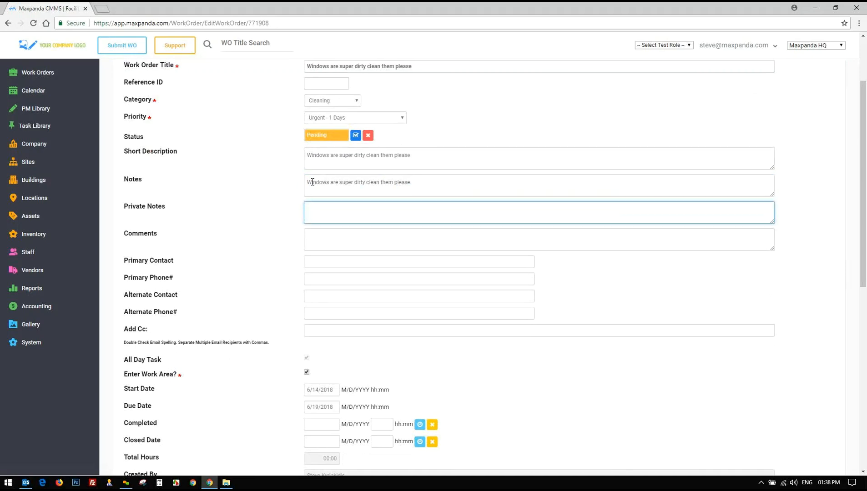
drag(313, 182, 433, 184)
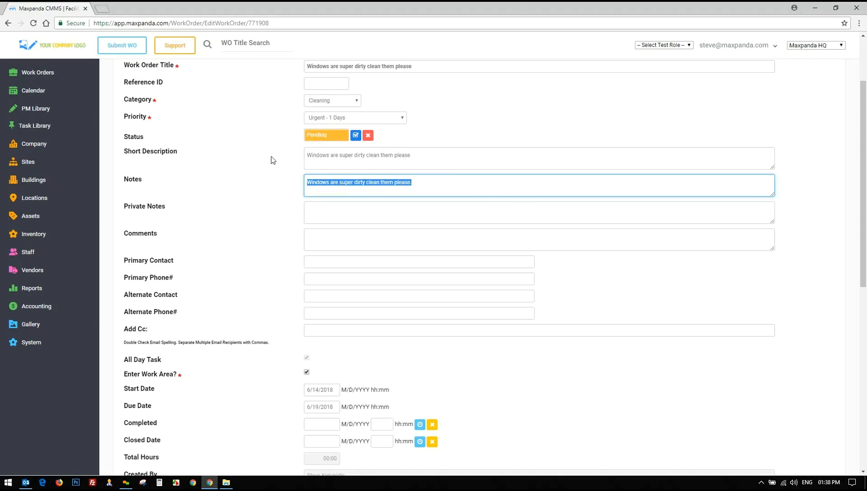
click(261, 175)
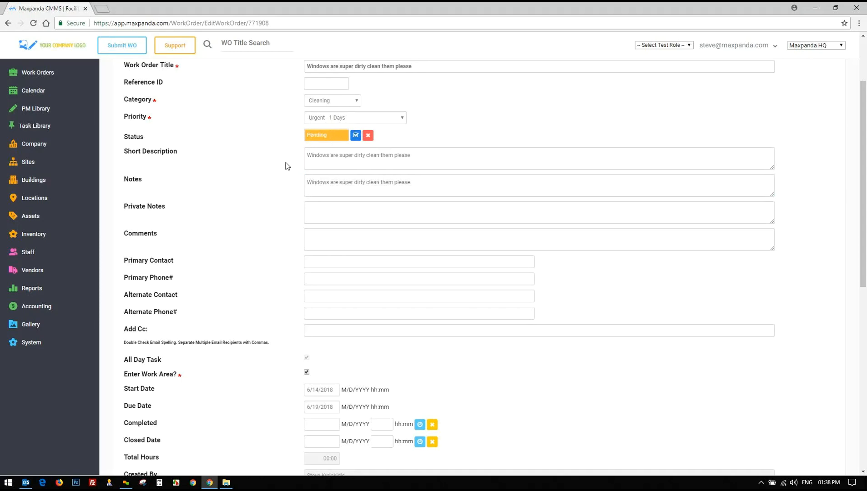
click(348, 211)
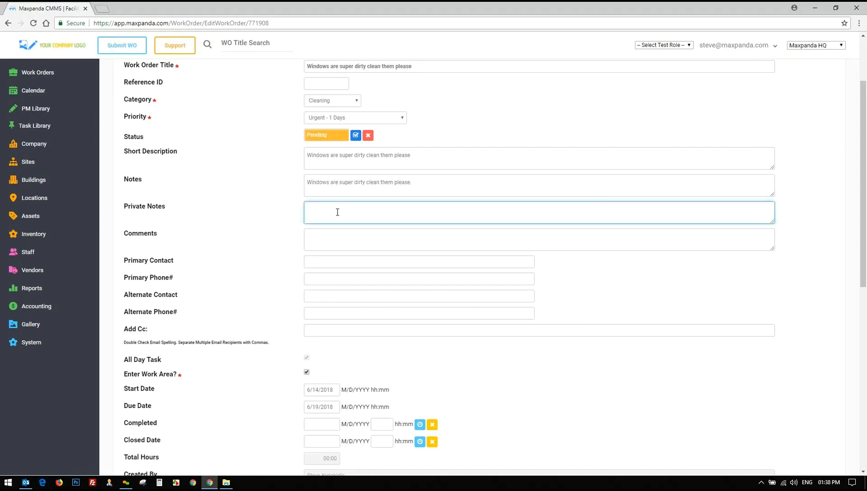
click(663, 45)
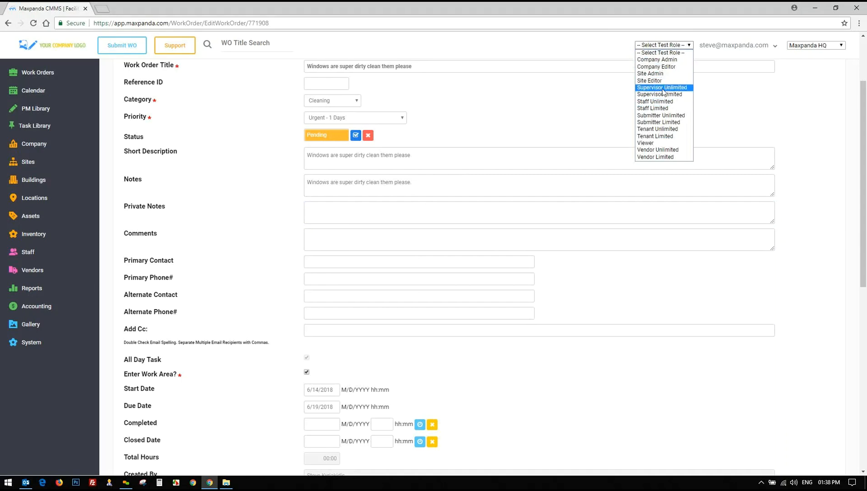
click(328, 213)
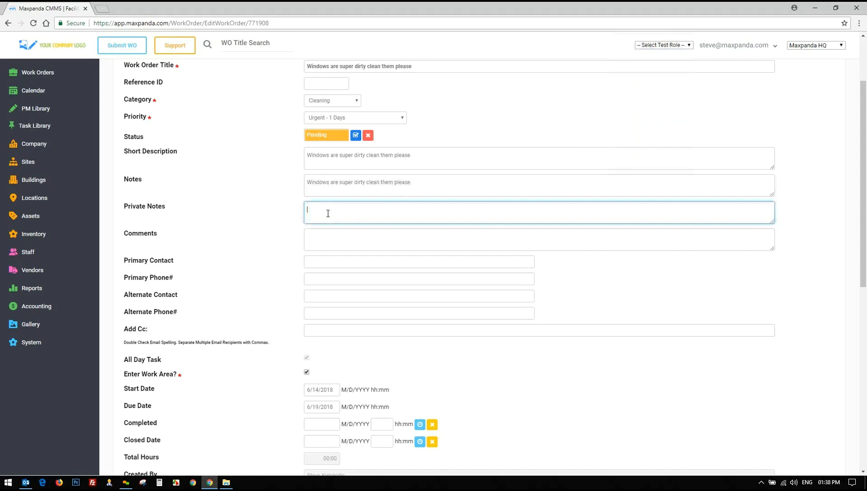
click(328, 240)
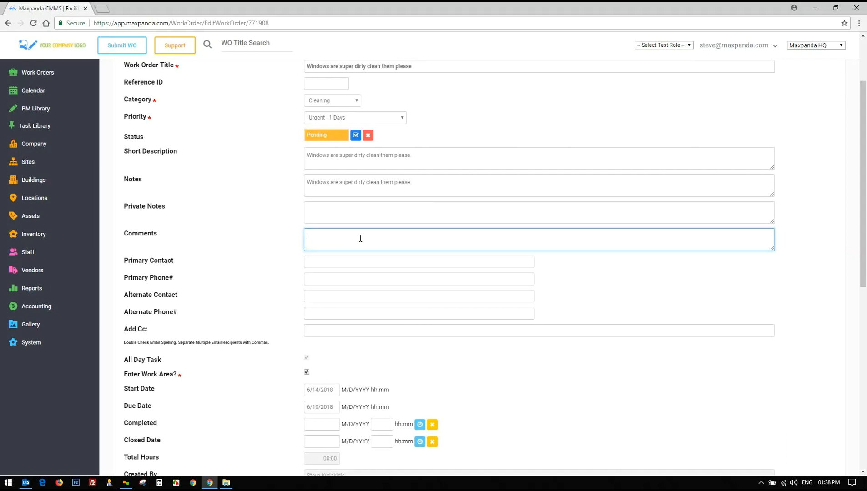
mouse_move(417, 182)
mouse_down()
mouse_move(312, 183)
mouse_move(420, 183)
mouse_up()
drag(120, 178, 151, 177)
drag(123, 233, 160, 237)
drag(125, 186, 148, 184)
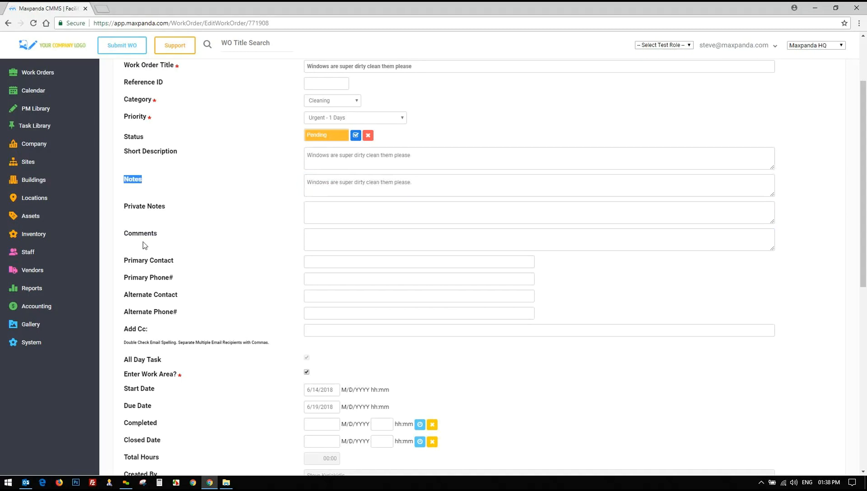
click(175, 231)
Scroll down the work order form, pointing out the date rows
scroll(188, 227, down, 3)
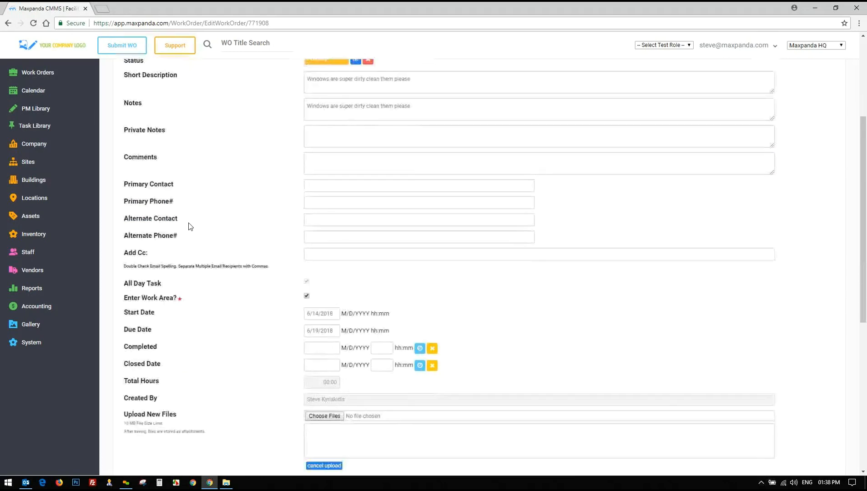
drag(273, 134, 396, 230)
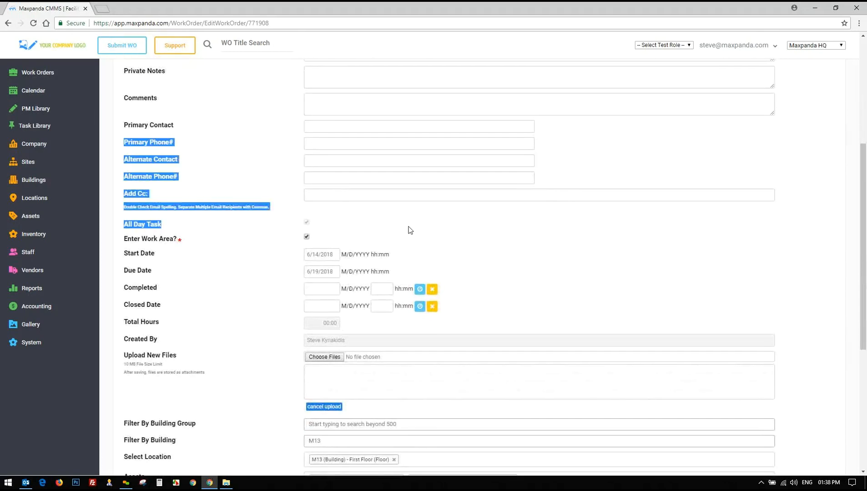
scroll(396, 230, down, 1)
drag(295, 216, 487, 268)
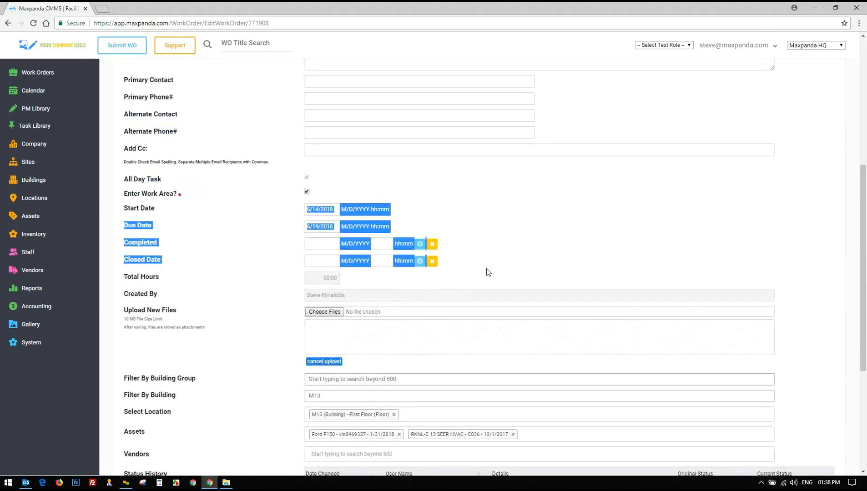
click(488, 272)
scroll(478, 253, down, 3)
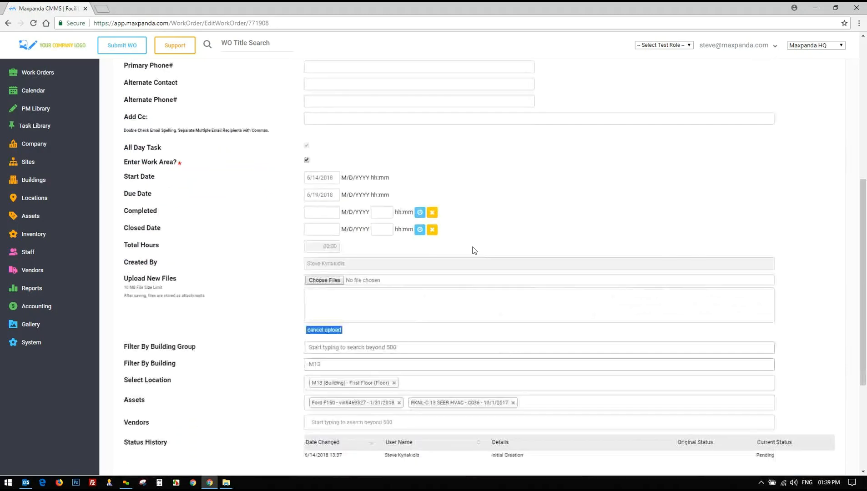
drag(358, 161, 268, 209)
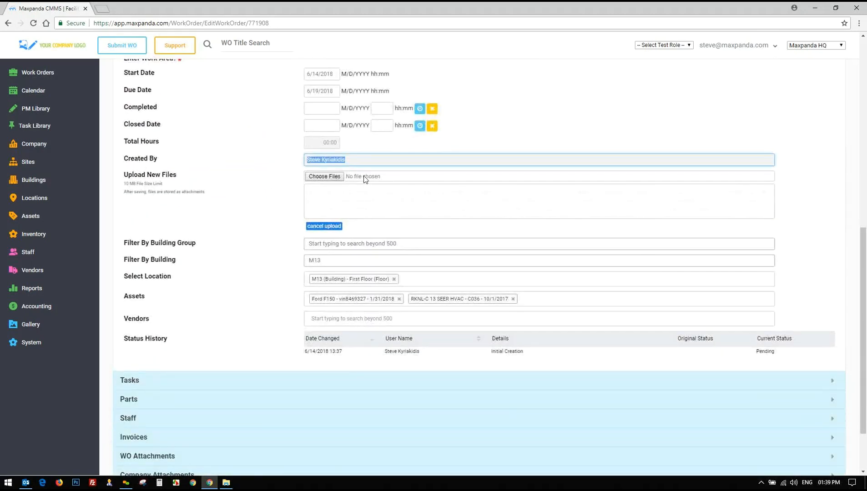
scroll(267, 207, down, 2)
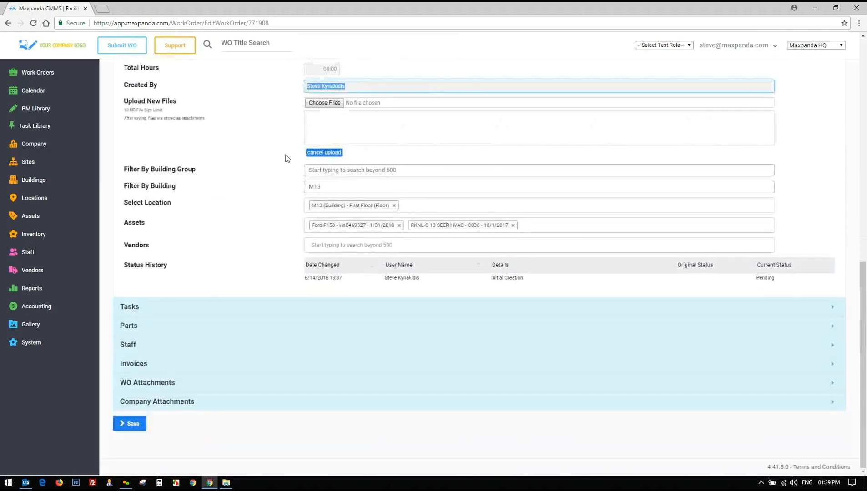
drag(286, 157, 352, 244)
click(236, 215)
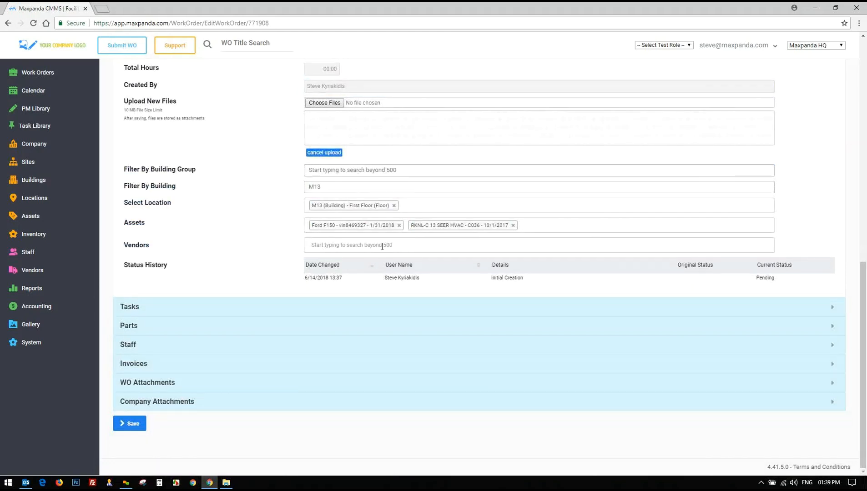
Choose Acme Electric as the work order's vendor
click(396, 247)
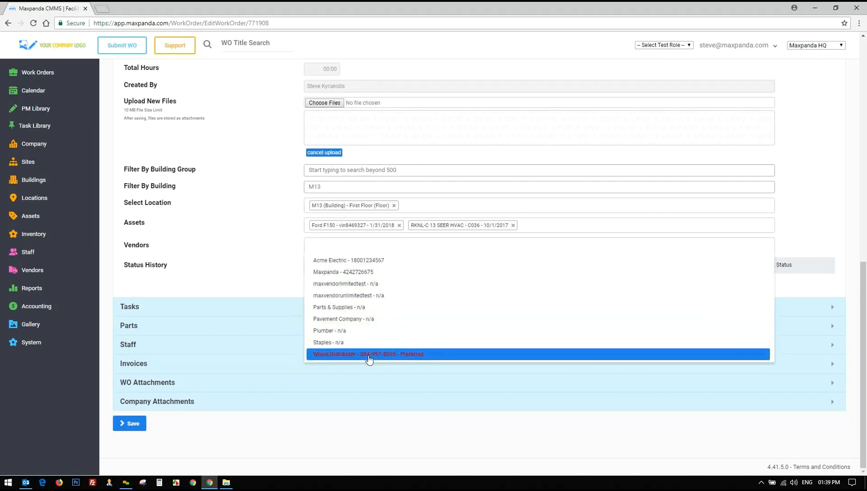
click(358, 261)
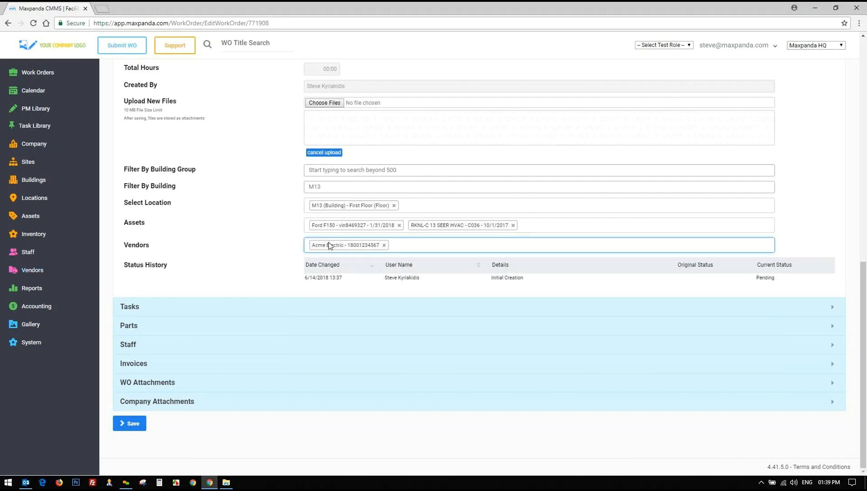
click(39, 73)
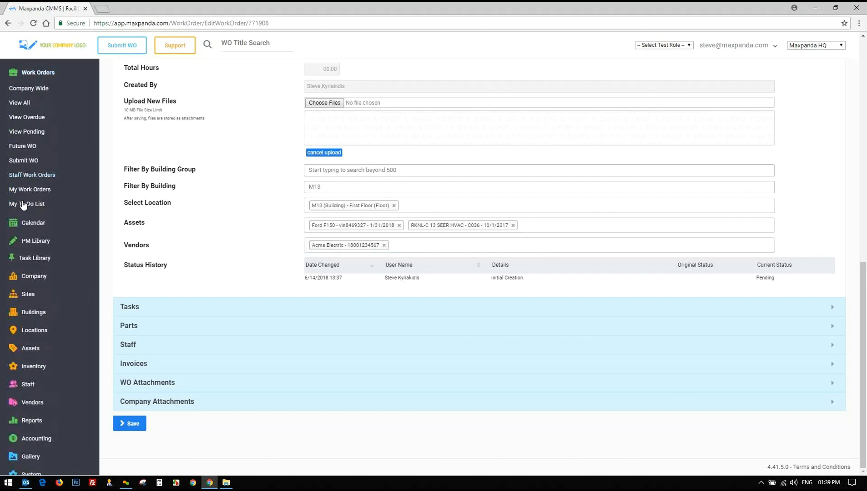
Scroll back over the form and point out the status history entry
scroll(302, 189, up, 4)
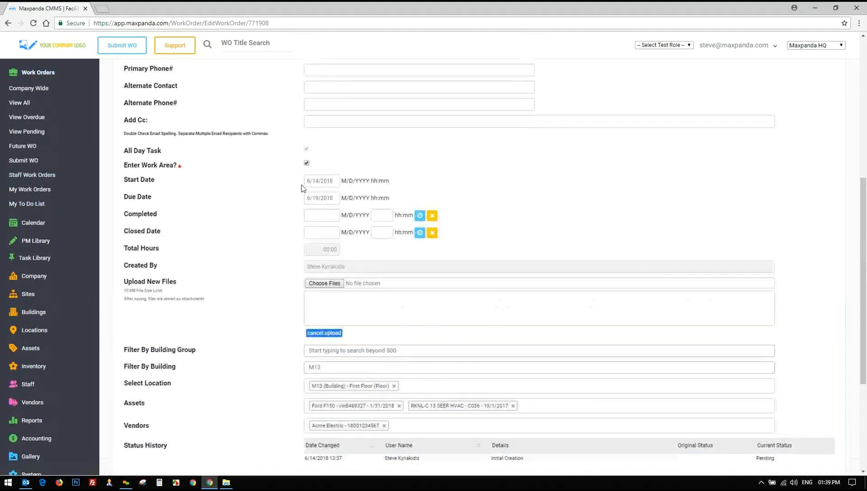
scroll(285, 176, up, 4)
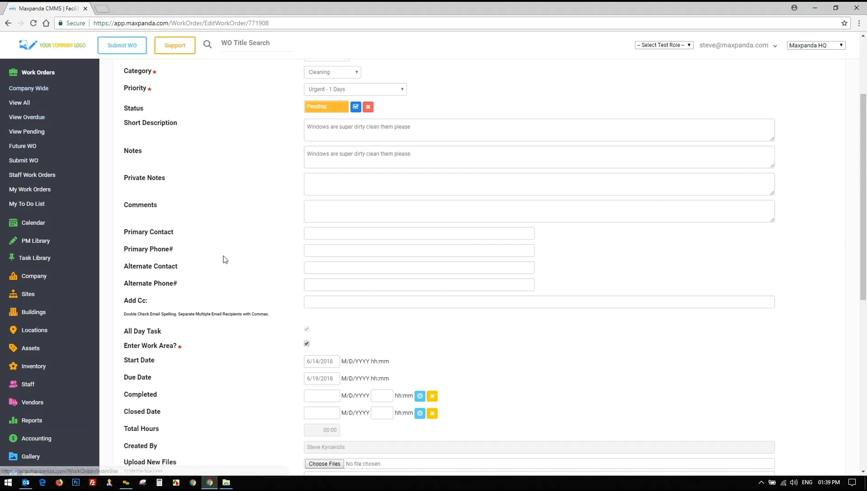
scroll(222, 258, down, 8)
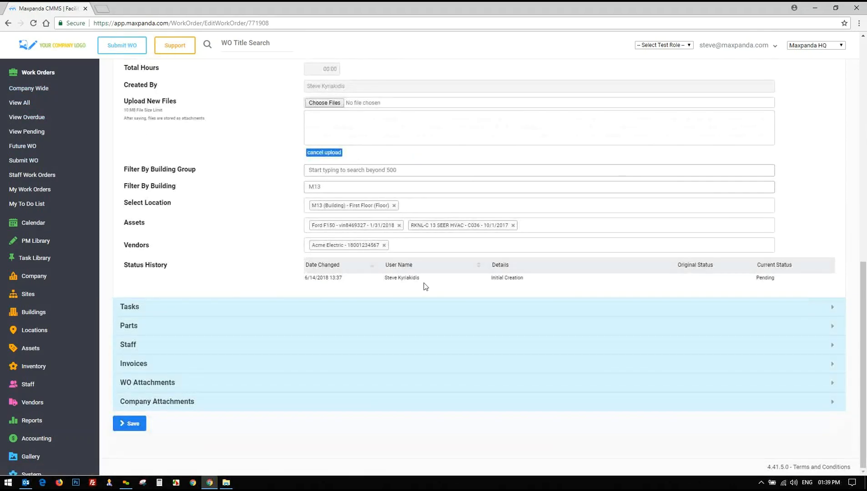
drag(424, 283, 544, 277)
click(545, 279)
Add the Roof Inspection Report 2 task, Medium priority, from the available task list
click(154, 312)
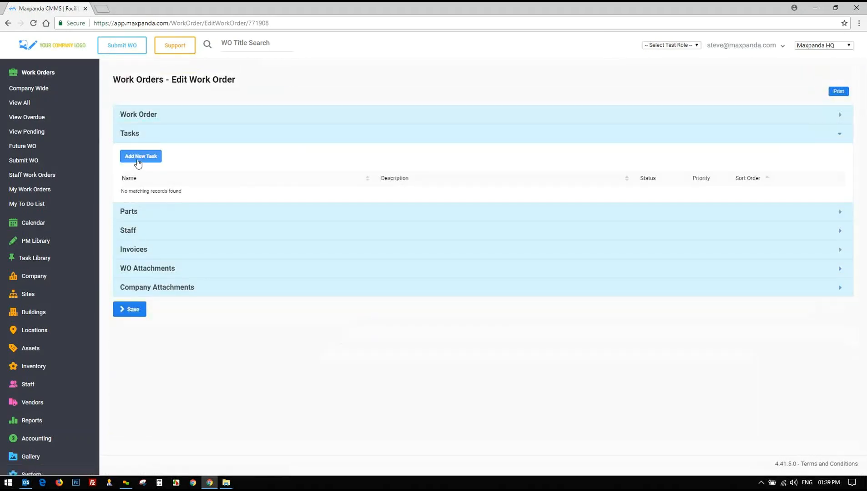
click(139, 160)
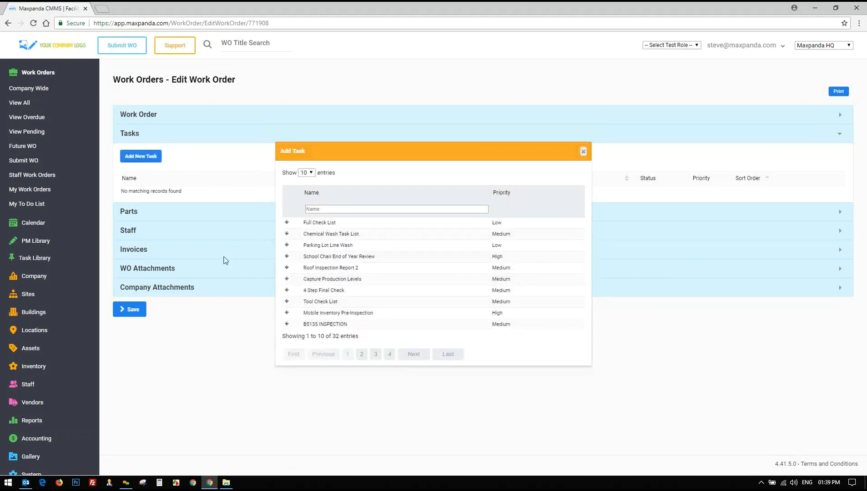
drag(331, 338, 359, 338)
click(359, 337)
drag(300, 222, 472, 344)
click(505, 351)
click(287, 268)
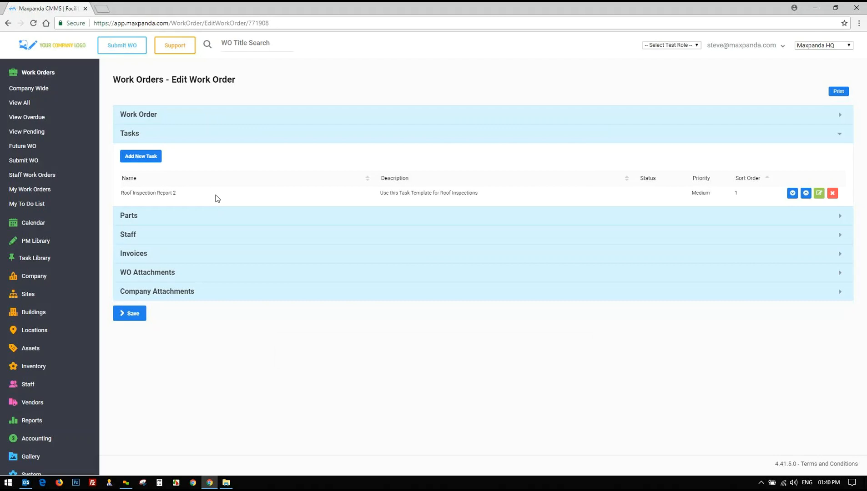
drag(123, 192, 330, 203)
Set the Roof Inspection Report 2 task's status to Completed
click(574, 198)
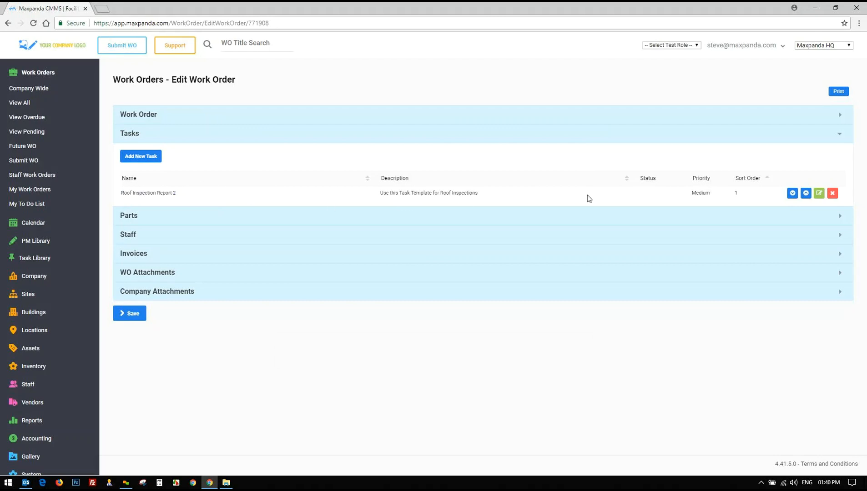
click(820, 193)
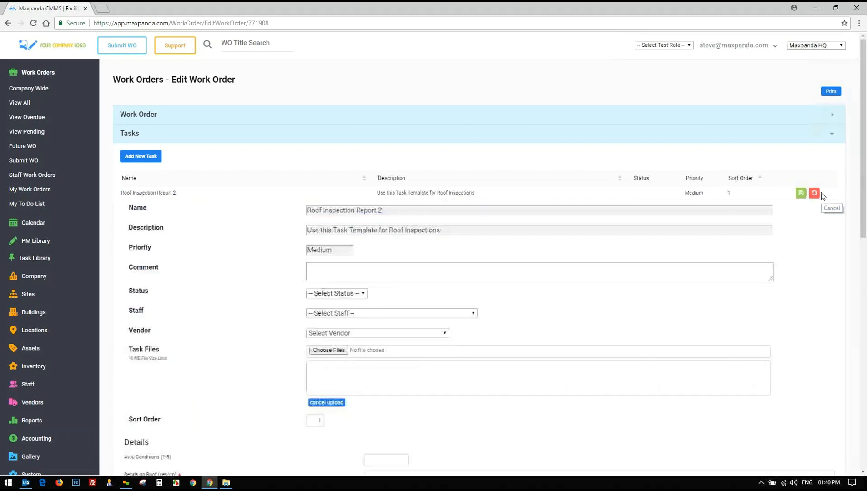
scroll(619, 203, down, 1)
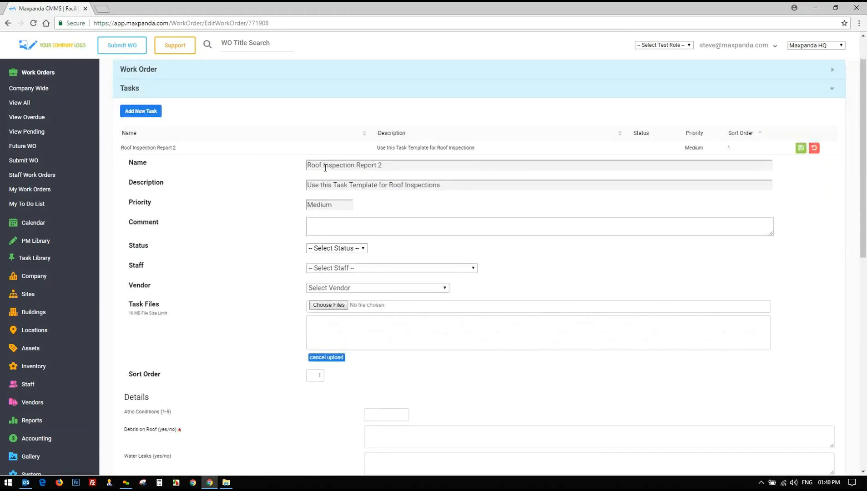
drag(391, 169, 296, 172)
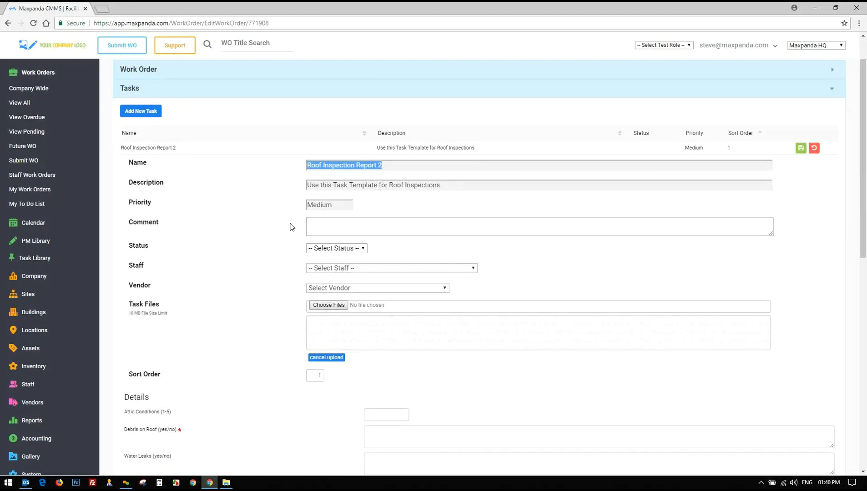
click(327, 224)
click(337, 249)
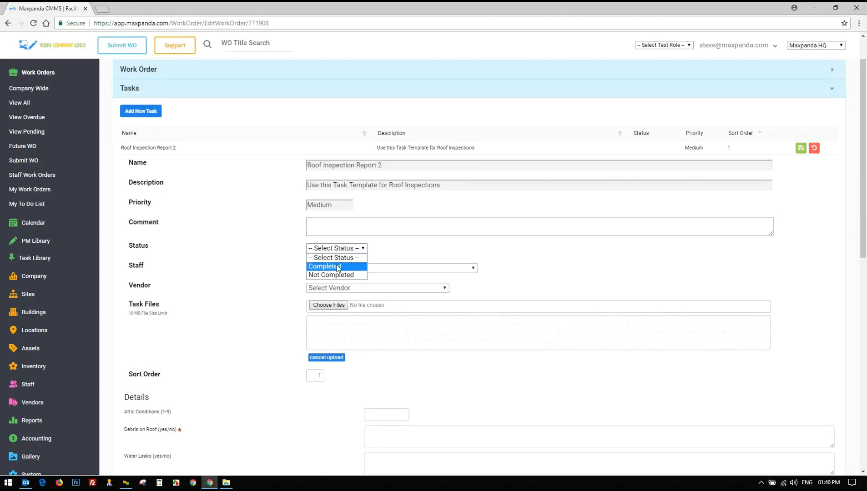
click(342, 267)
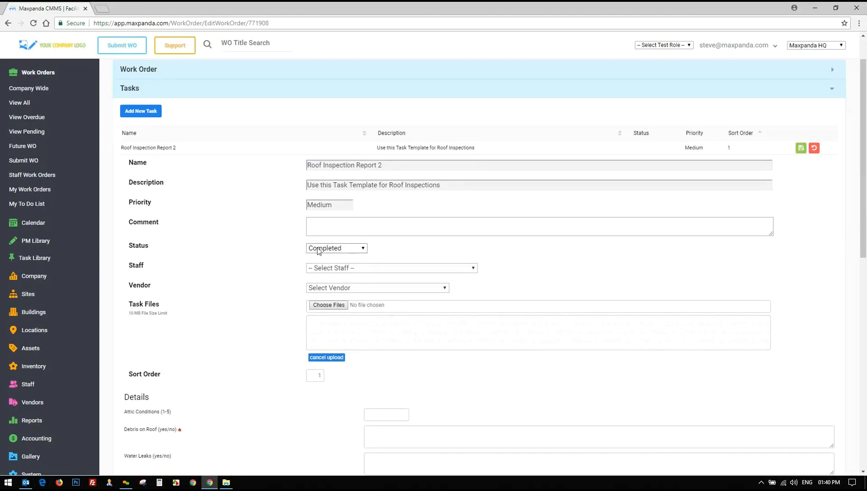
click(344, 249)
click(335, 274)
scroll(152, 277, down, 4)
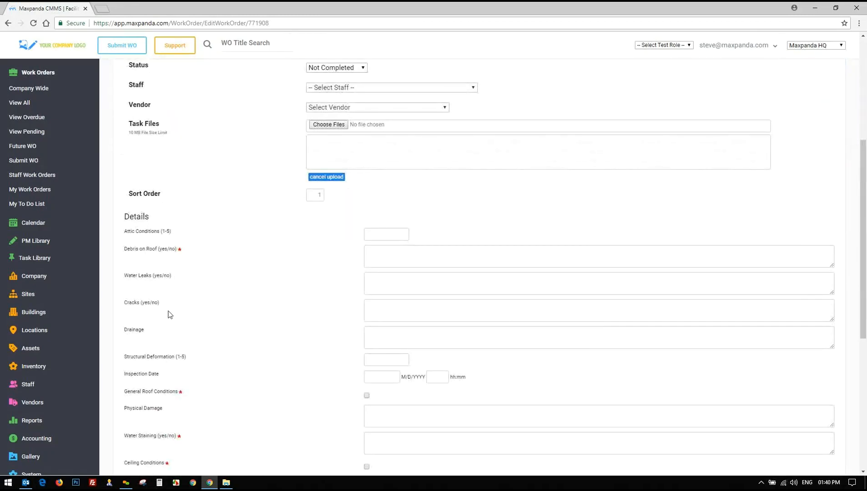
scroll(167, 314, up, 4)
click(337, 248)
click(331, 267)
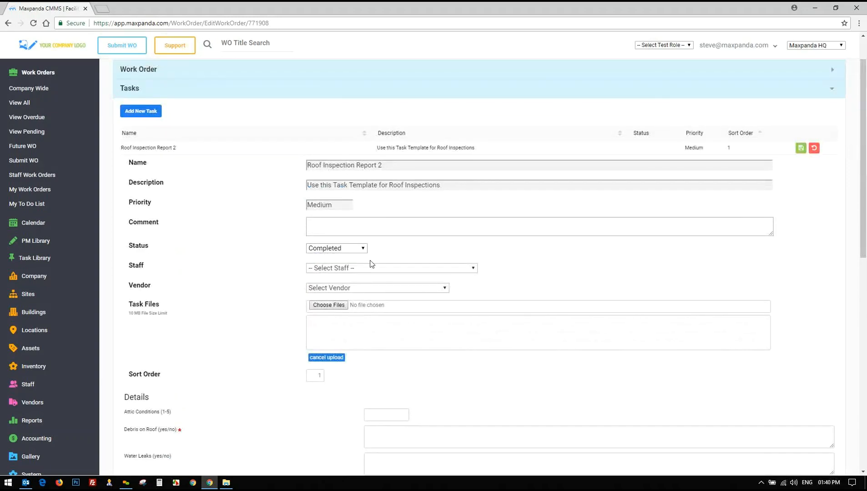
Assign a staff member to the Roof Inspection Report 2 task
click(388, 267)
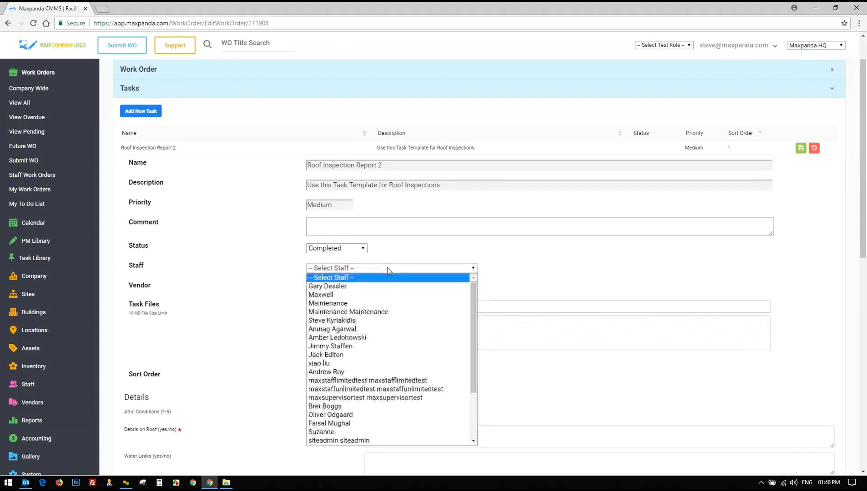
click(323, 295)
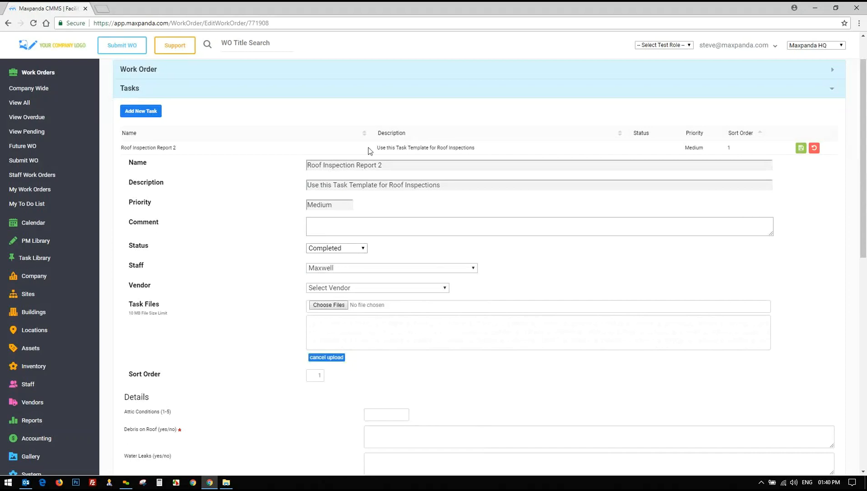
scroll(254, 291, down, 10)
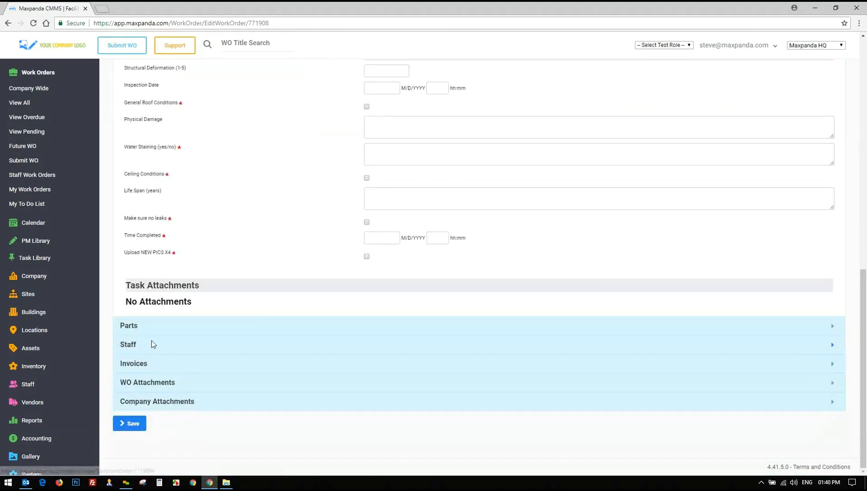
scroll(278, 255, up, 6)
scroll(280, 255, up, 2)
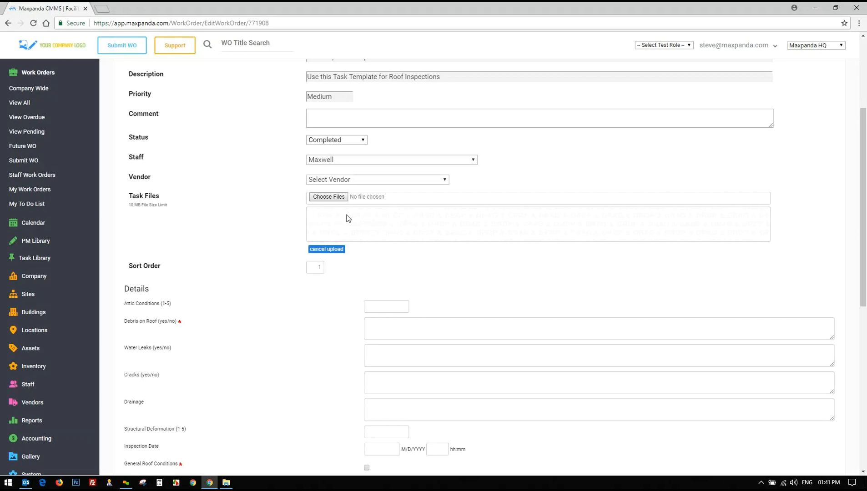
Enter Attic Conditions 5 and Debris on Roof 'no' in the task details
scroll(255, 226, down, 4)
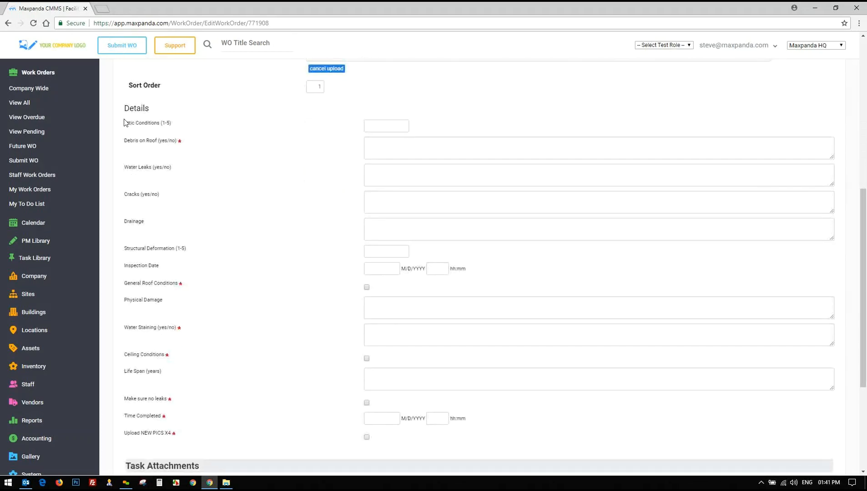
drag(126, 123, 174, 126)
click(175, 126)
scroll(250, 198, up, 1)
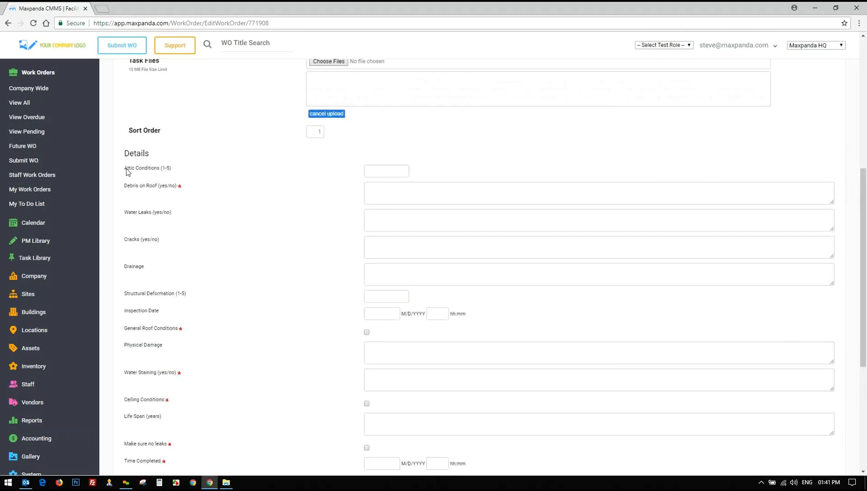
drag(127, 169, 168, 169)
click(385, 173)
click(396, 196)
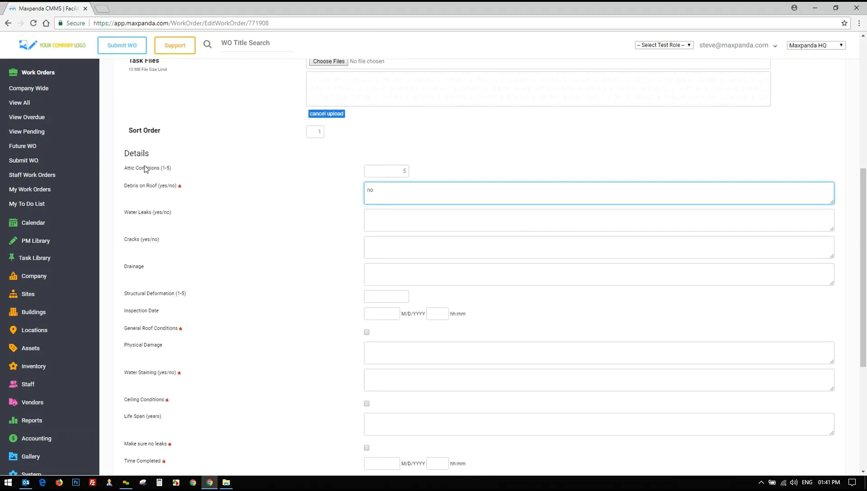
click(393, 171)
key(Tab)
Open the Inspection Date calendar and toggle General Roof Conditions on and off again
click(384, 312)
click(440, 314)
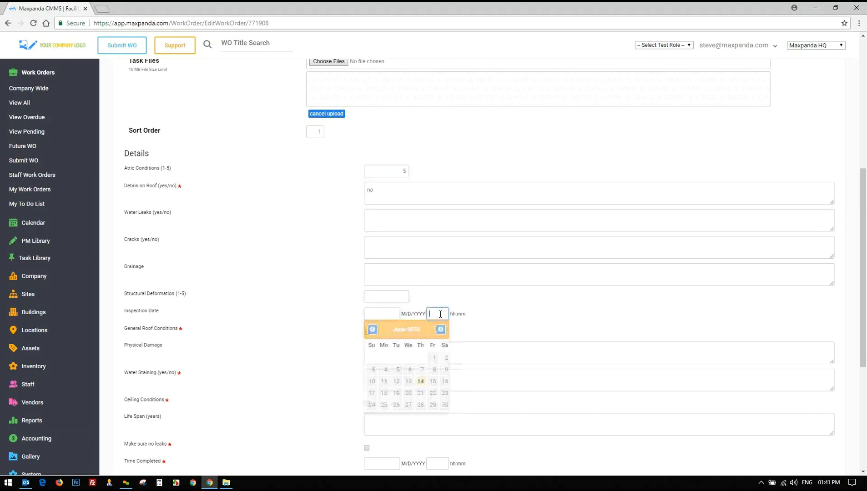
click(506, 301)
click(367, 333)
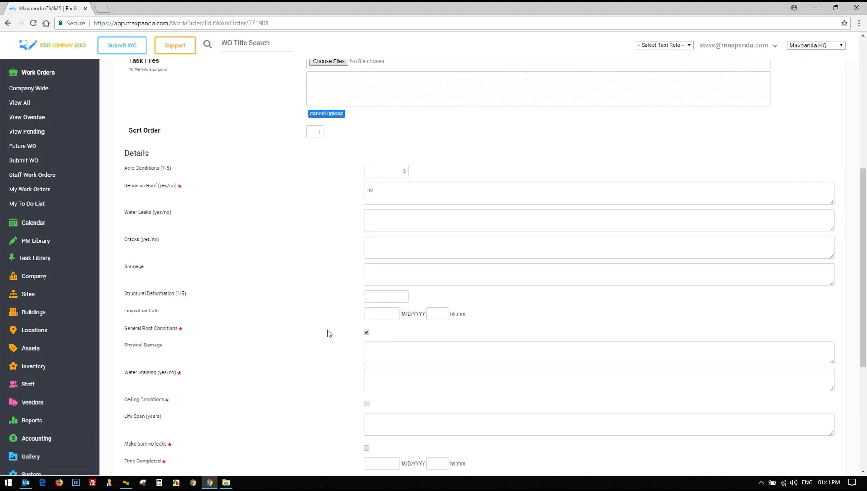
click(367, 333)
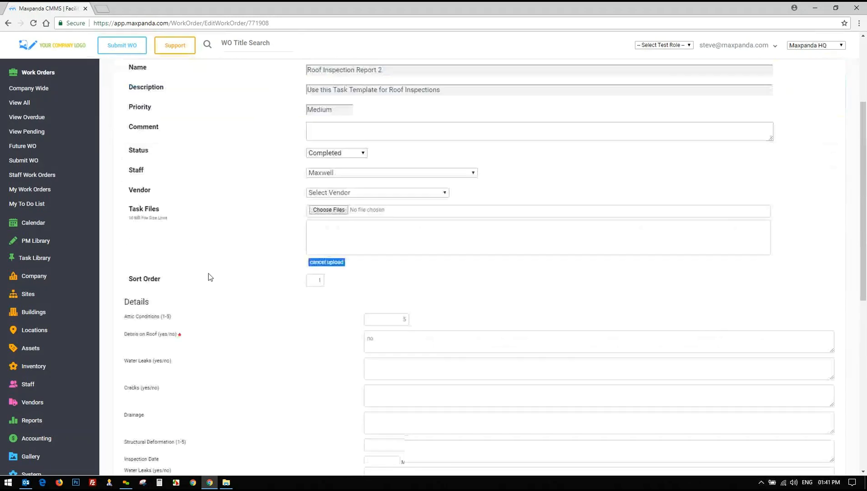
drag(136, 168, 161, 399)
click(203, 296)
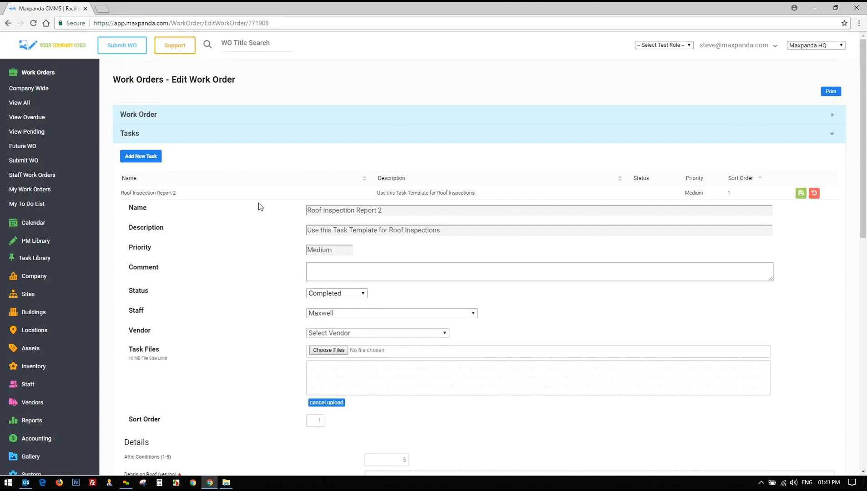
Close the task edit form and add the Full Check List task
click(814, 193)
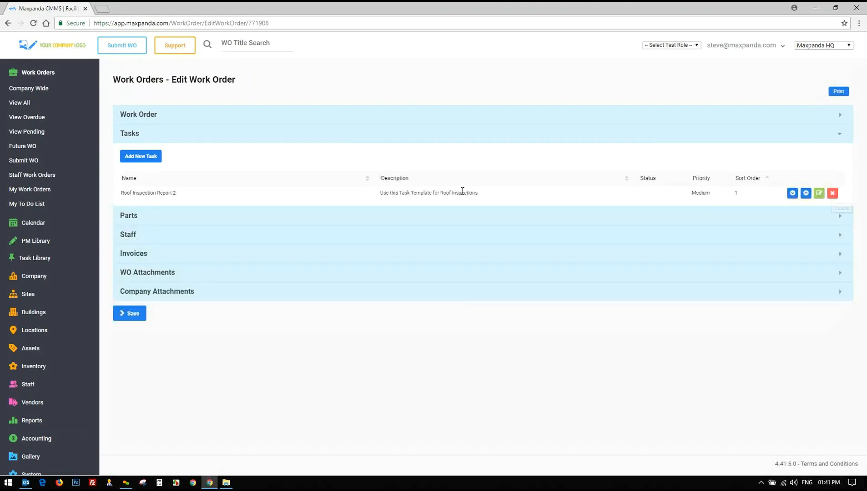
click(819, 195)
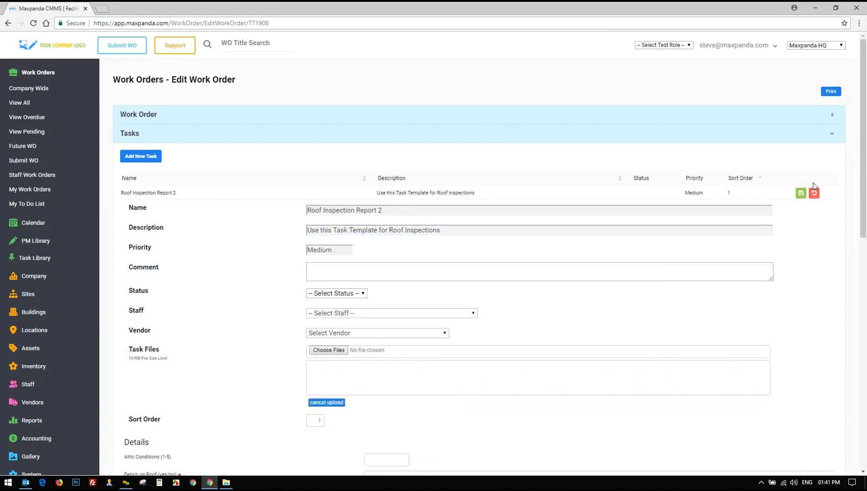
click(814, 194)
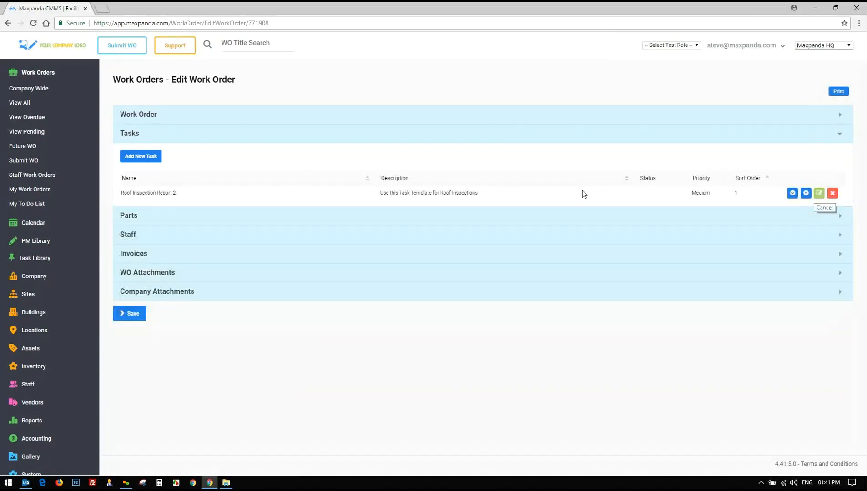
click(143, 157)
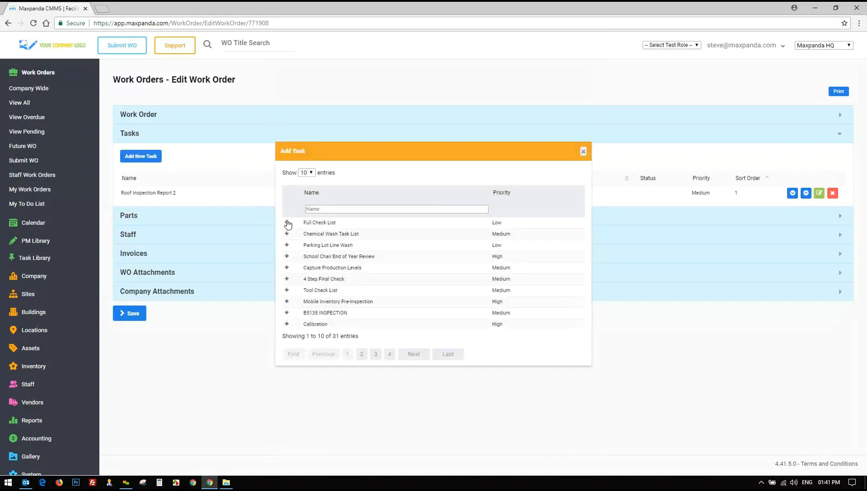
click(284, 223)
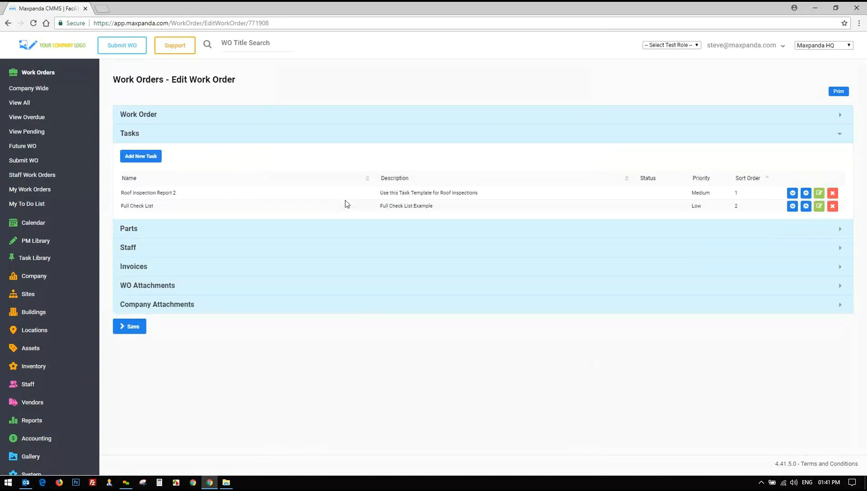
Revisit Roof Inspection Report 2's Attic Conditions, Debris on Roof and Inspection Date fields
click(819, 195)
scroll(290, 261, down, 6)
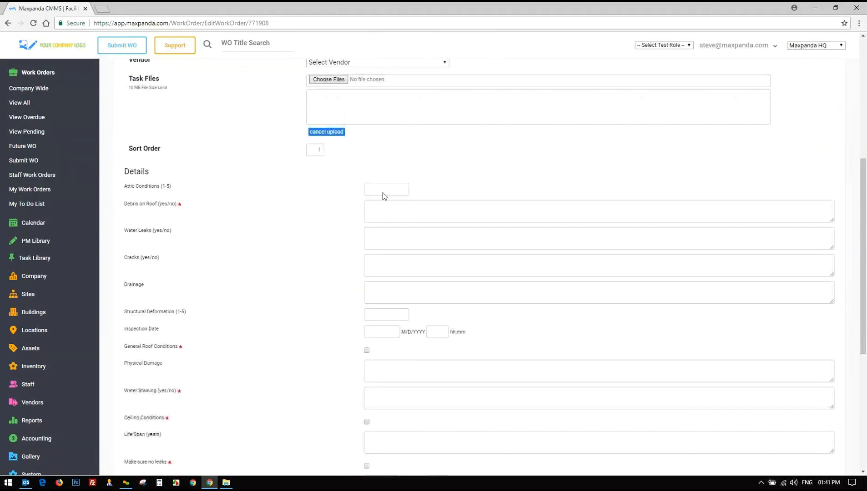
click(388, 189)
click(390, 212)
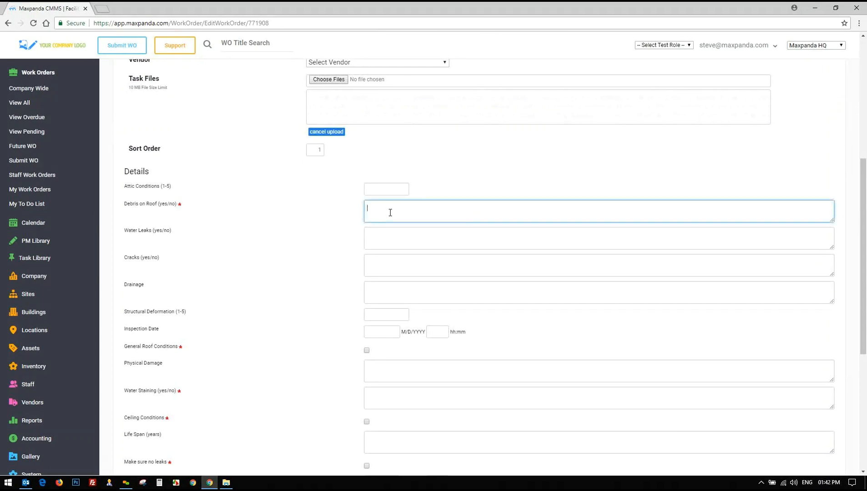
scroll(411, 172, down, 2)
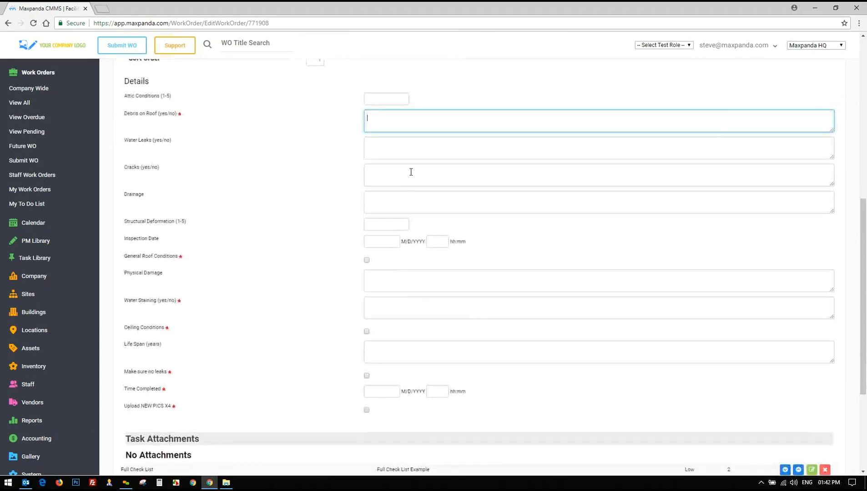
click(380, 241)
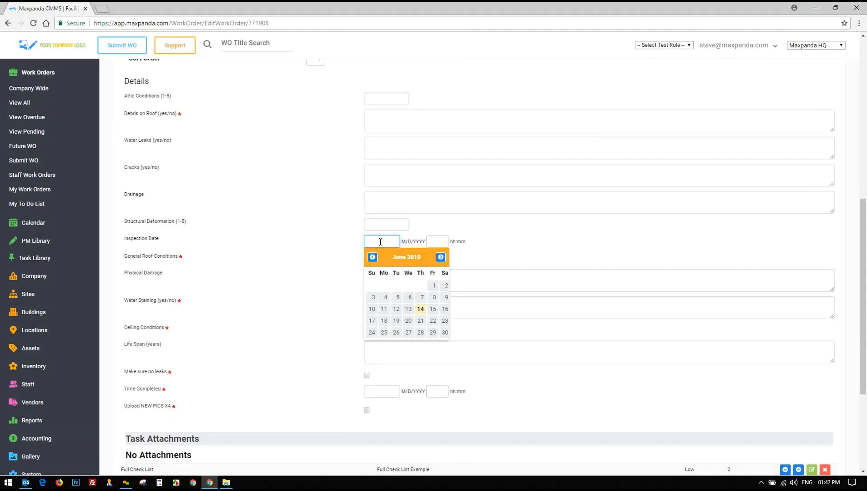
click(488, 234)
click(438, 242)
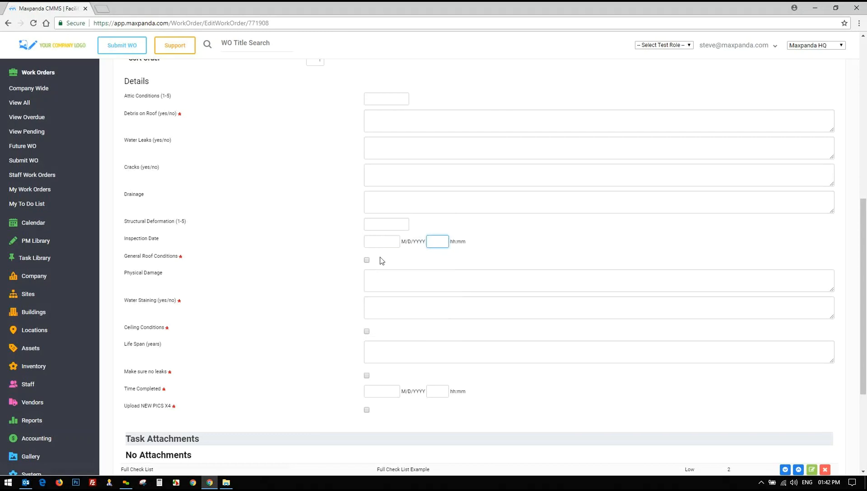
Check General Roof Conditions, Ceiling Conditions and Make sure no leaks on the task
click(367, 261)
click(367, 332)
click(366, 375)
scroll(274, 314, up, 3)
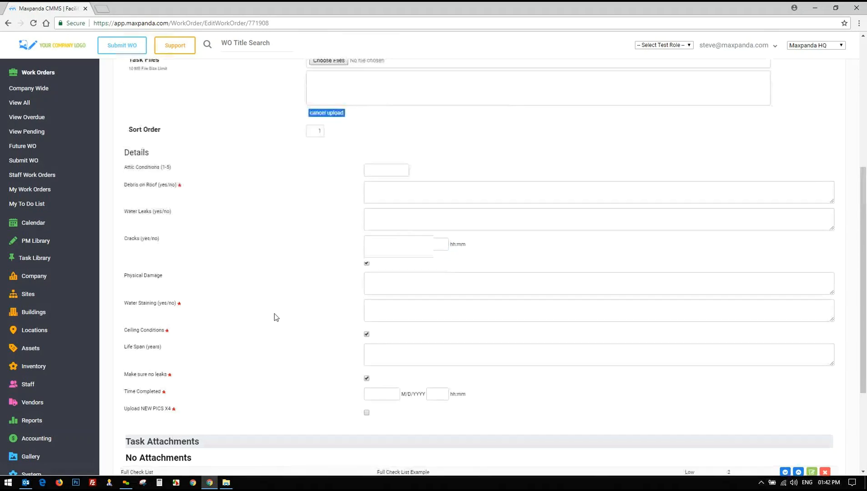
scroll(274, 317, up, 5)
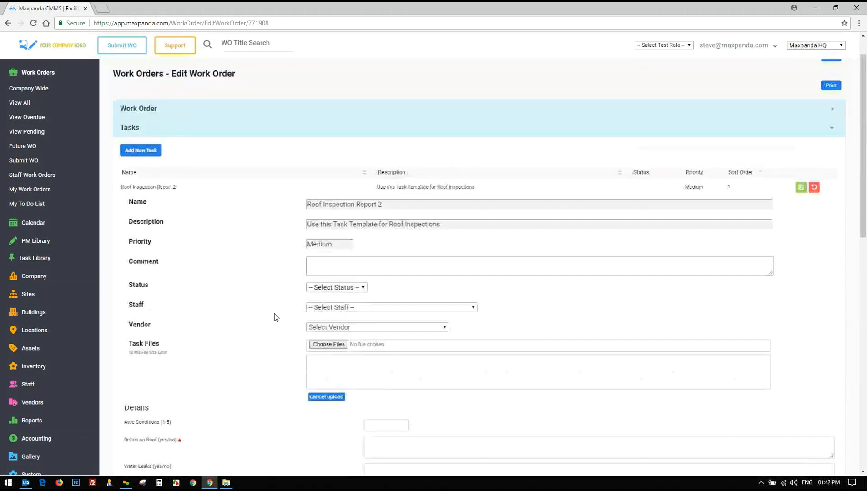
click(815, 191)
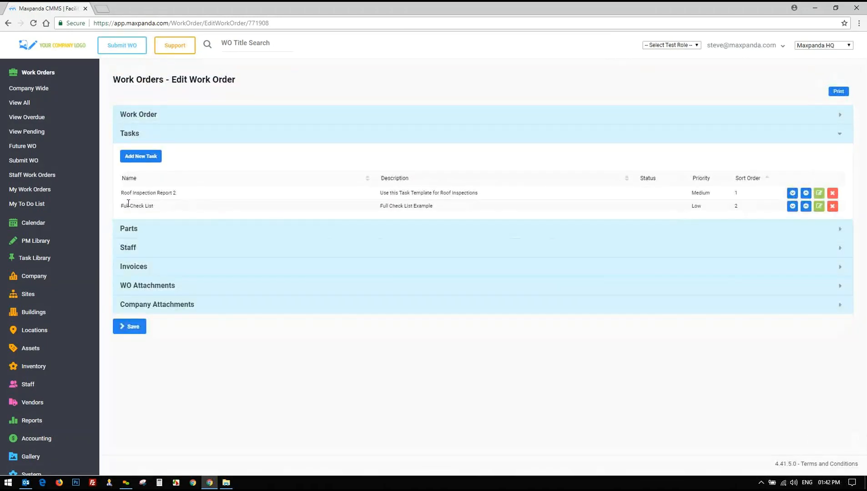
Delete both the Full Check List and Roof Inspection Report 2 tasks
click(833, 207)
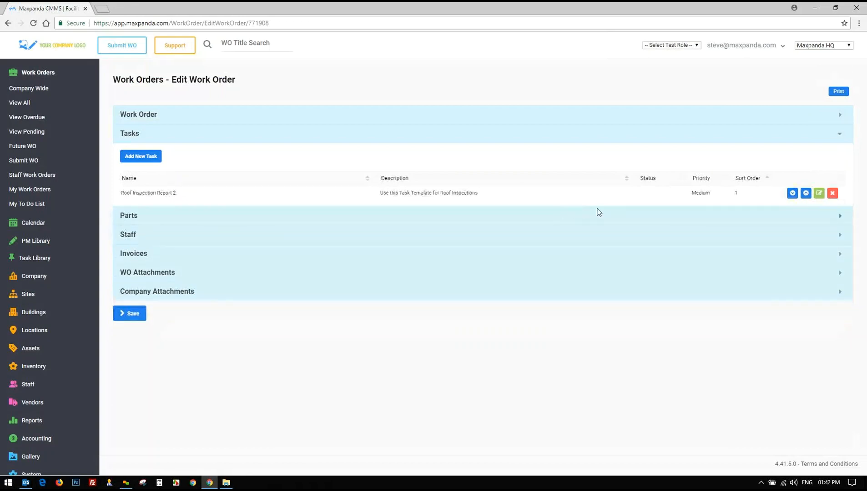
click(833, 193)
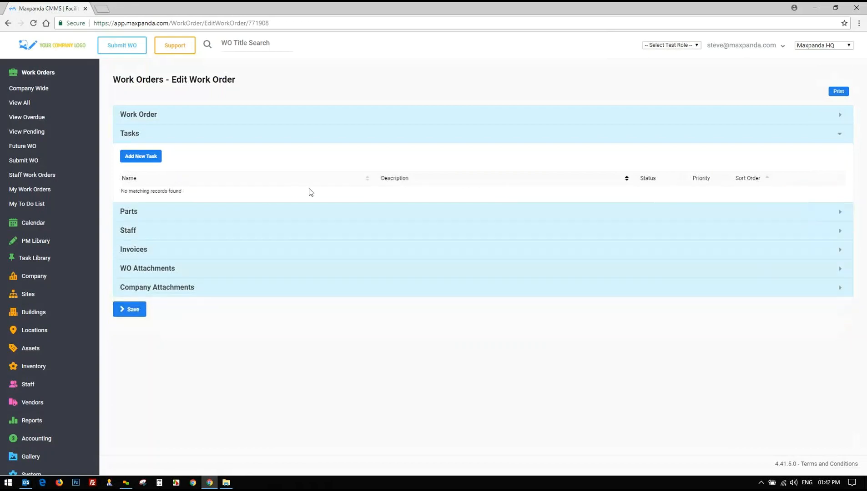
click(147, 212)
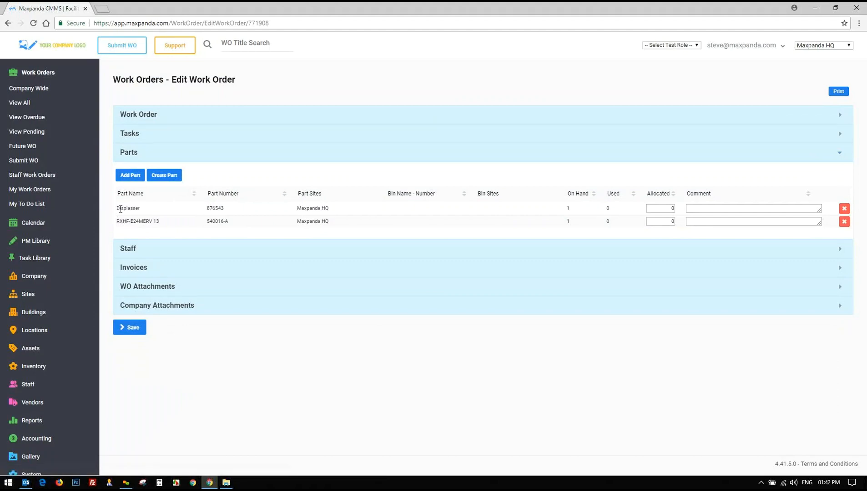
Add Test Diode Compactor, with no bin, from inventory to the work order's parts
click(165, 180)
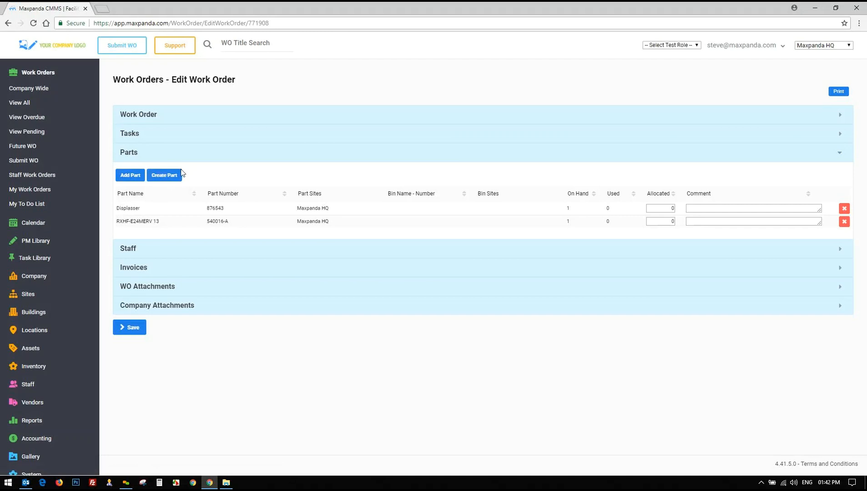
click(151, 113)
click(152, 112)
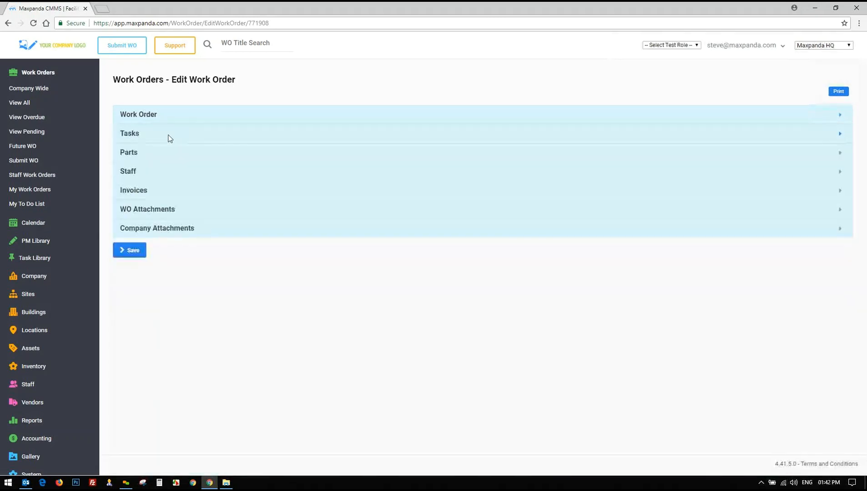
click(138, 158)
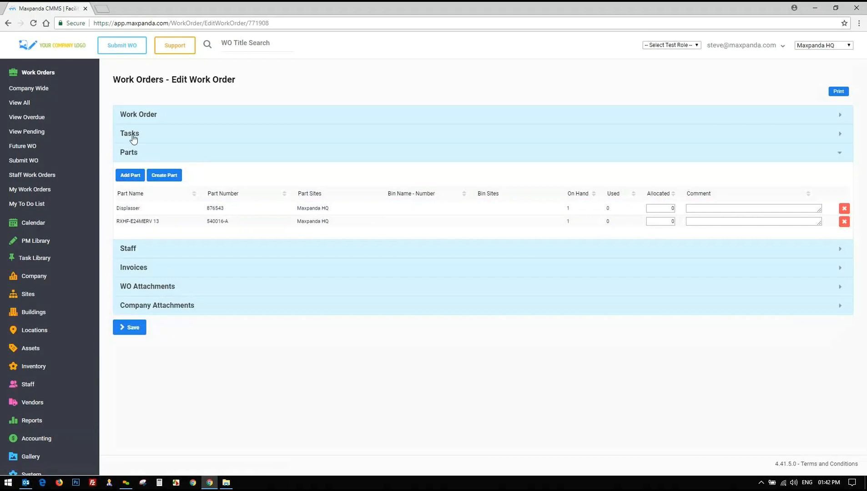
click(133, 178)
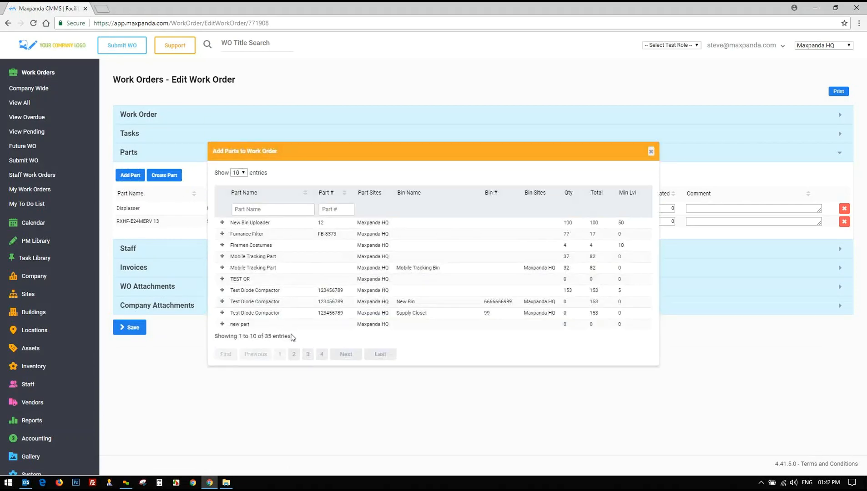
drag(291, 337, 264, 338)
click(222, 291)
click(652, 152)
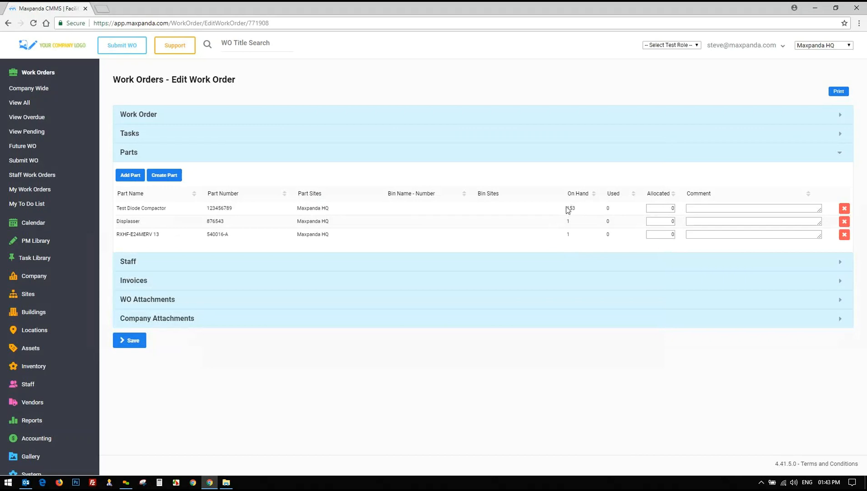
click(578, 348)
Assign three staff members, including Maintenance, at rates 16.00, 22.00 and 36.75
click(139, 269)
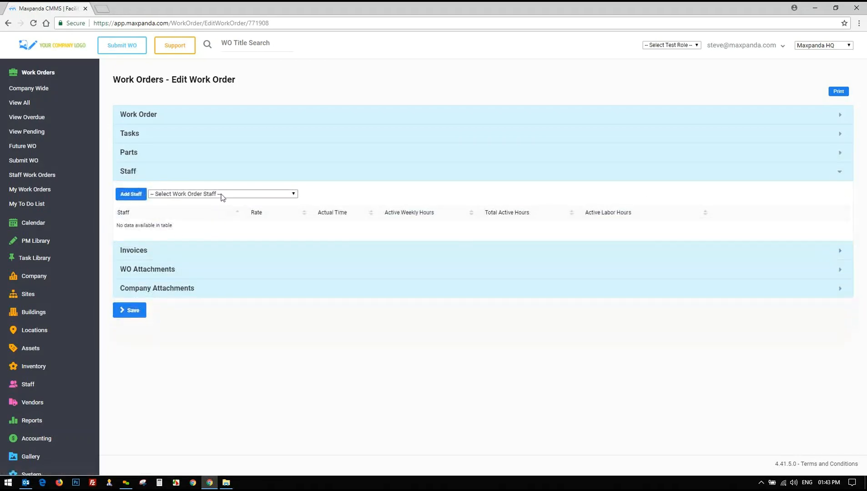
click(223, 196)
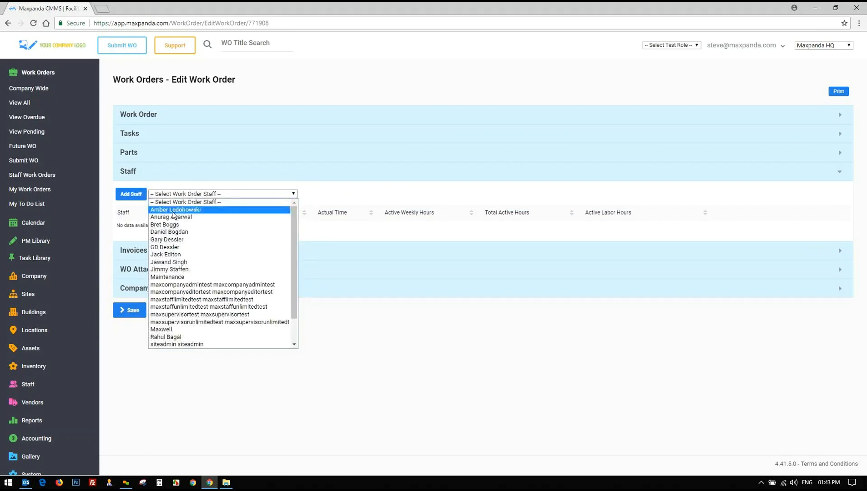
click(168, 262)
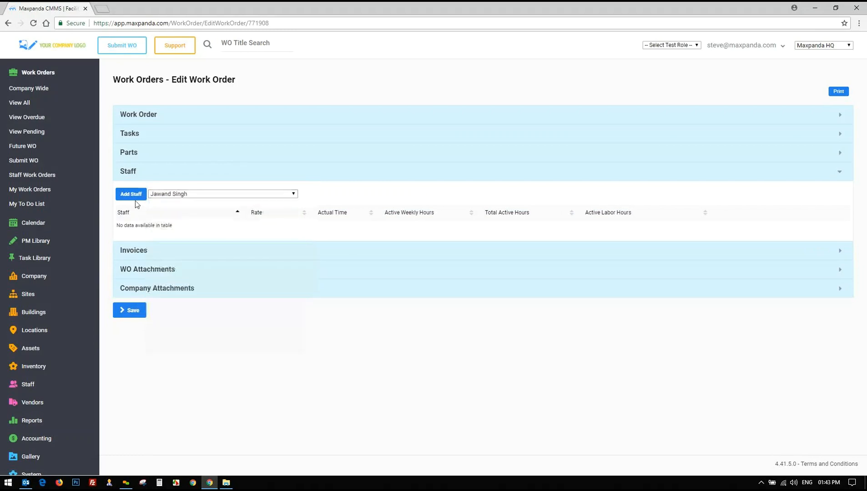
click(168, 195)
click(170, 234)
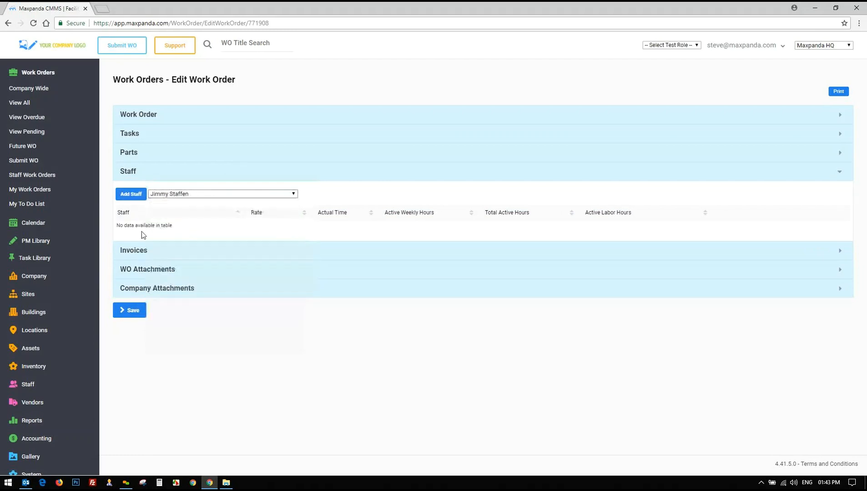
click(131, 194)
click(174, 196)
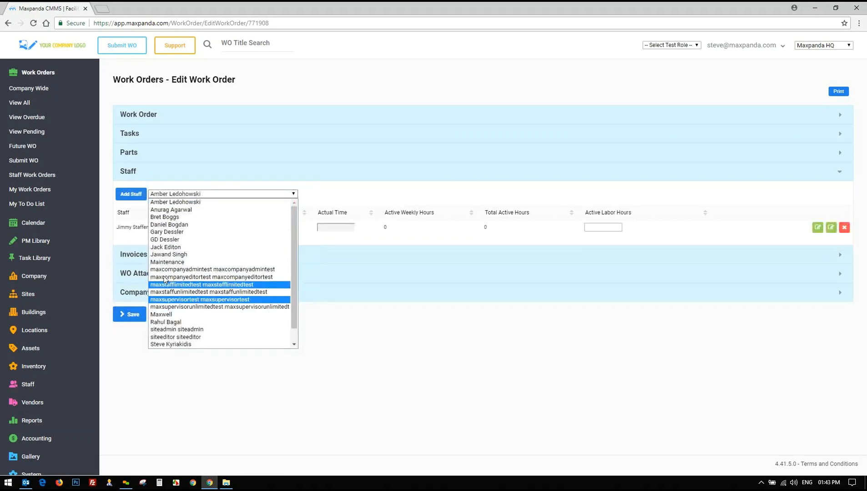
click(166, 266)
click(131, 193)
click(175, 196)
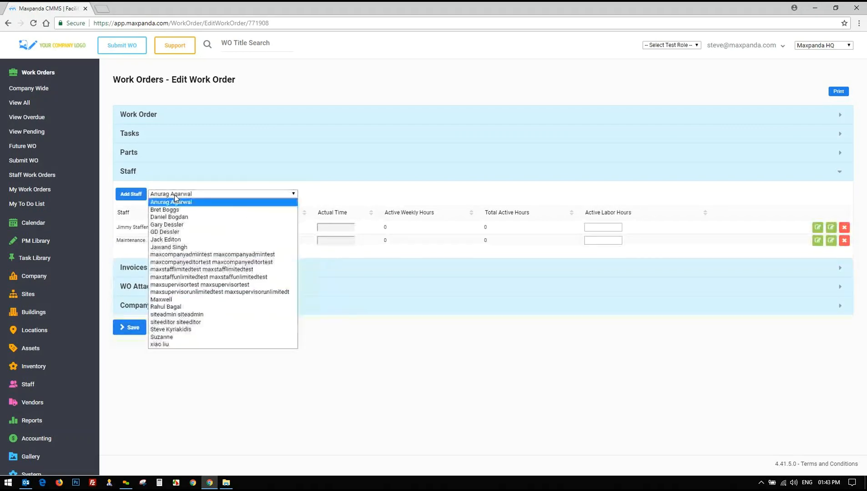
click(168, 299)
click(131, 193)
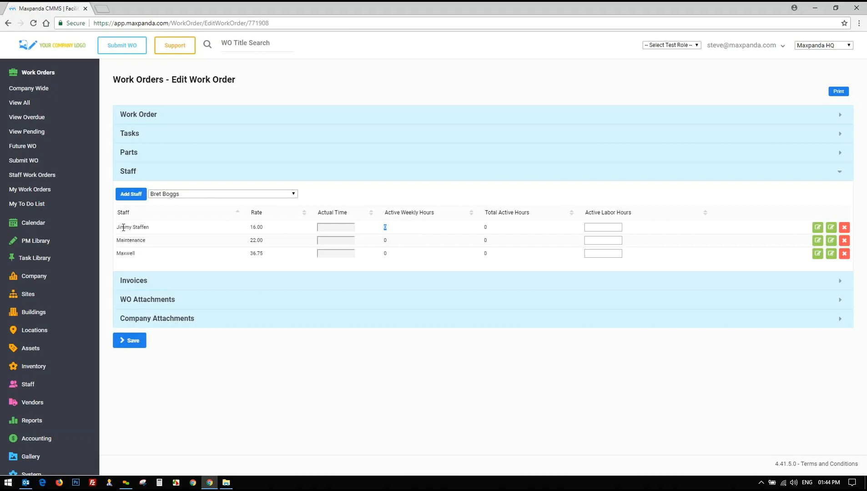
Open and close the first staff member's labor hours picker, leaving the hours empty
drag(120, 227, 272, 225)
click(618, 229)
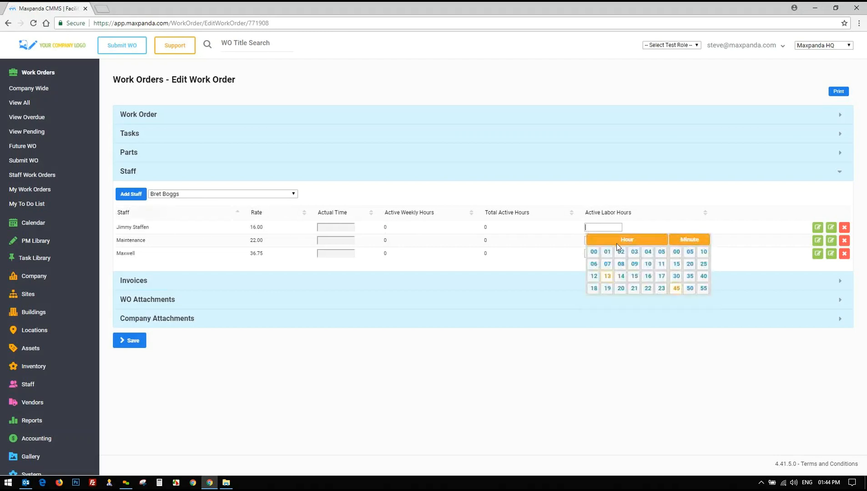
click(620, 385)
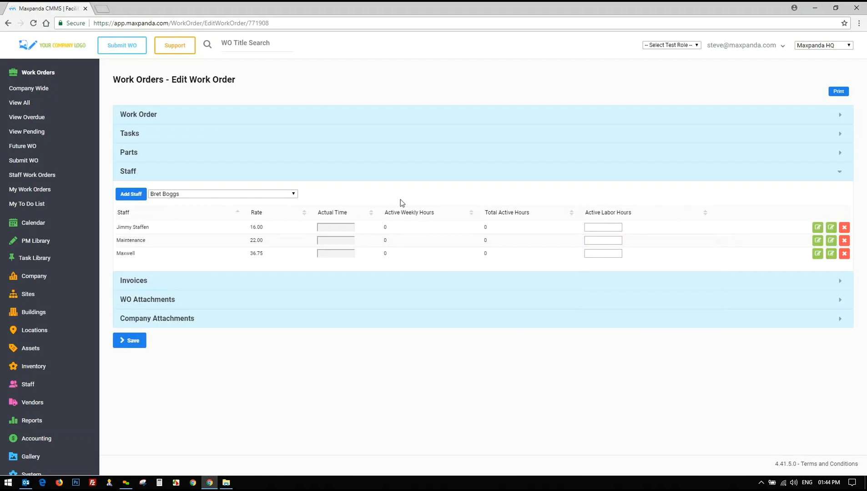
click(611, 230)
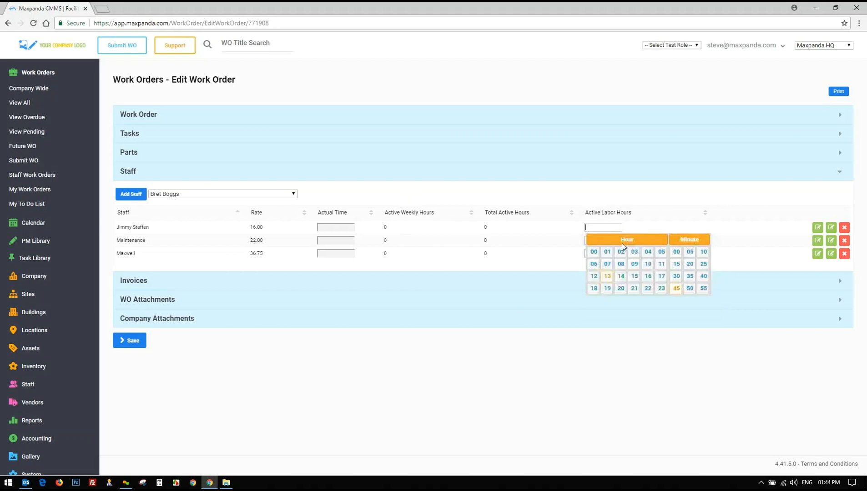
click(581, 196)
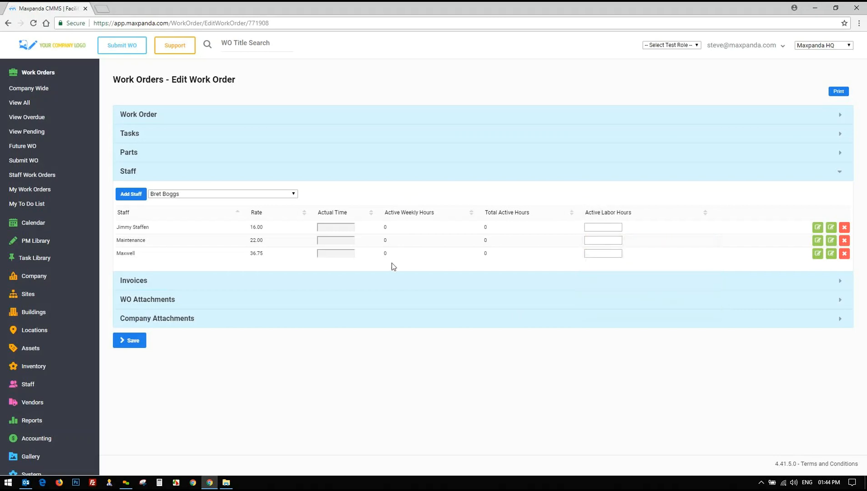
click(141, 283)
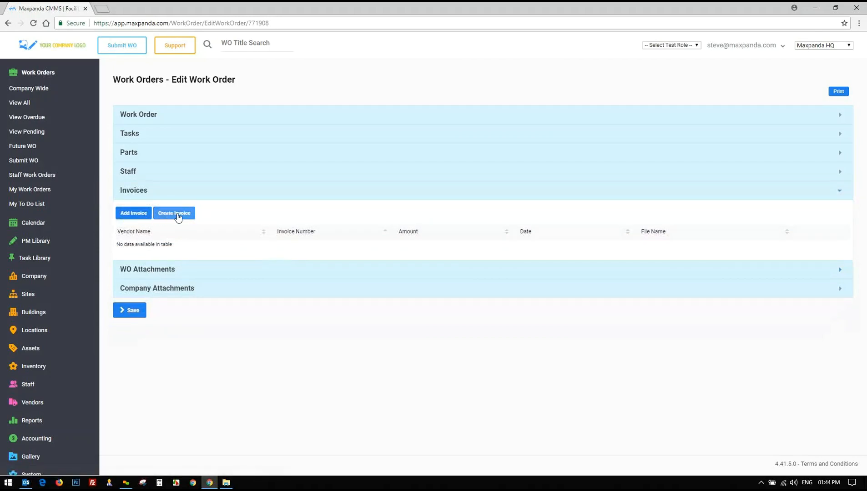
Attach Acme Electric invoice 9876543 for $409.50, dated 2/18/2014, to the work order
click(134, 214)
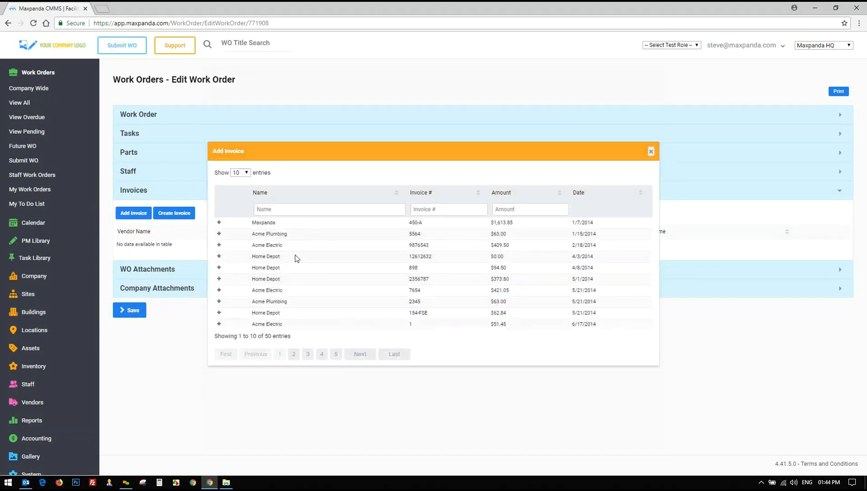
drag(522, 246, 311, 245)
click(501, 246)
drag(251, 245, 477, 248)
click(519, 247)
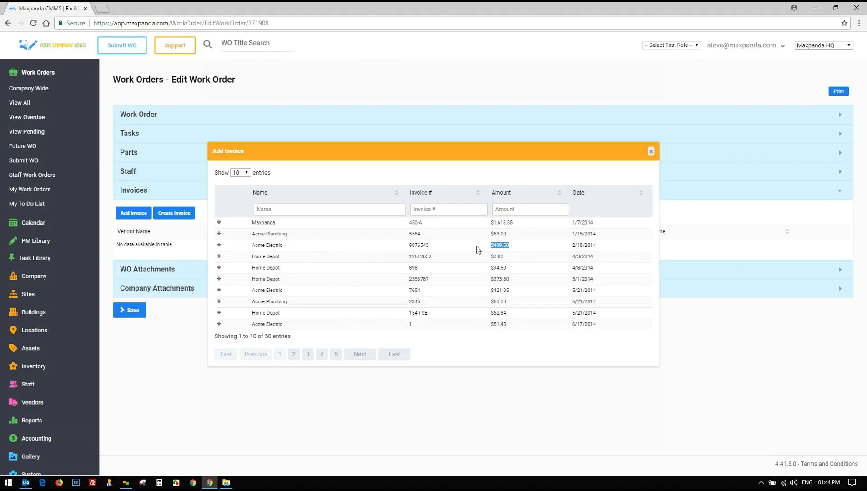
click(219, 246)
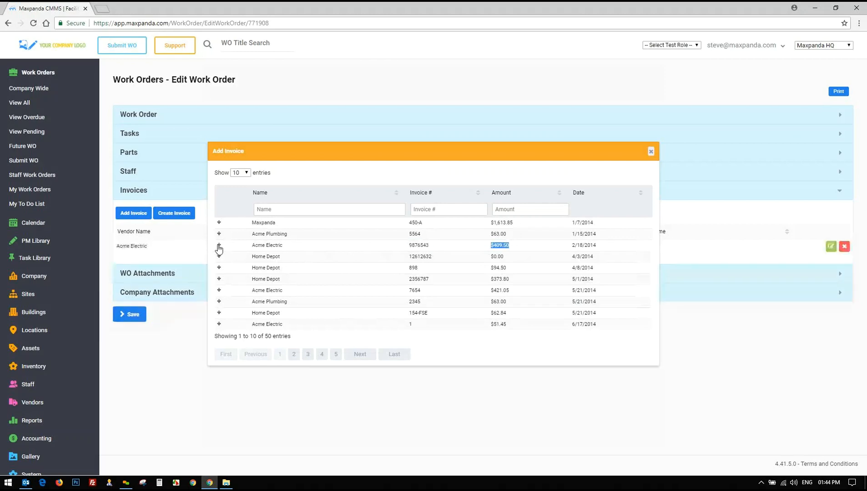
click(651, 152)
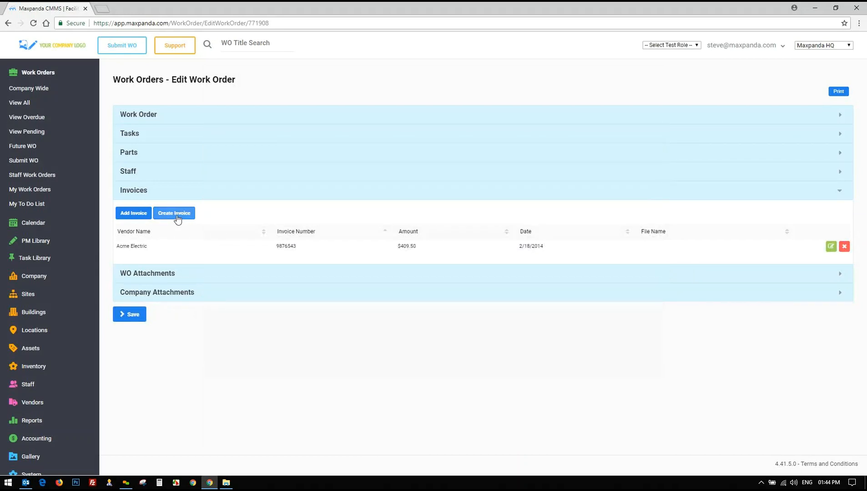
click(31, 439)
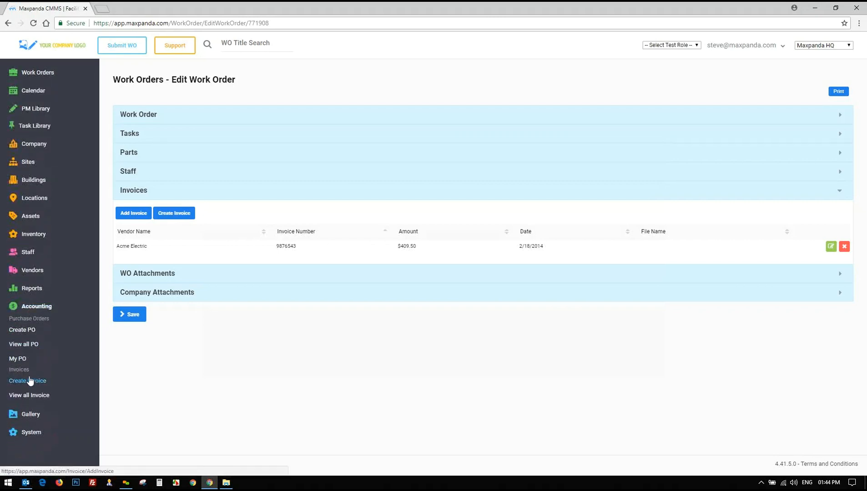
click(152, 273)
Browse the Company Attachments' location, asset and part files and preview the HVAC unit image
drag(121, 235, 197, 238)
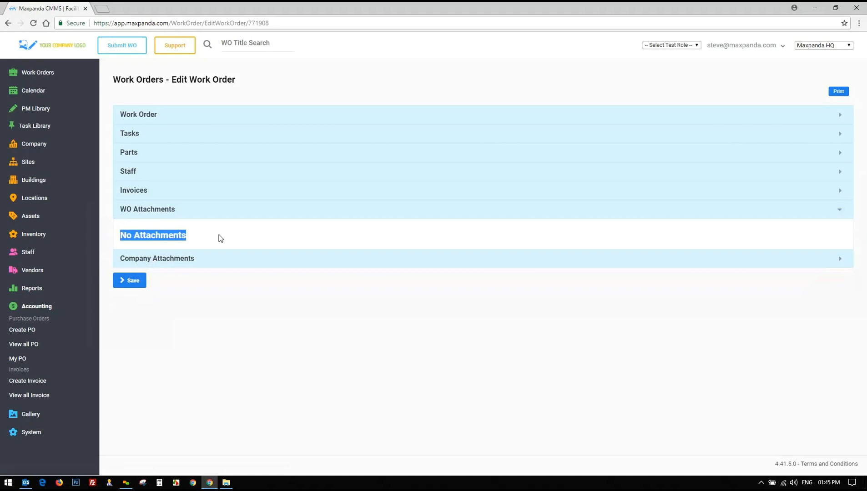
click(176, 261)
scroll(223, 253, down, 2)
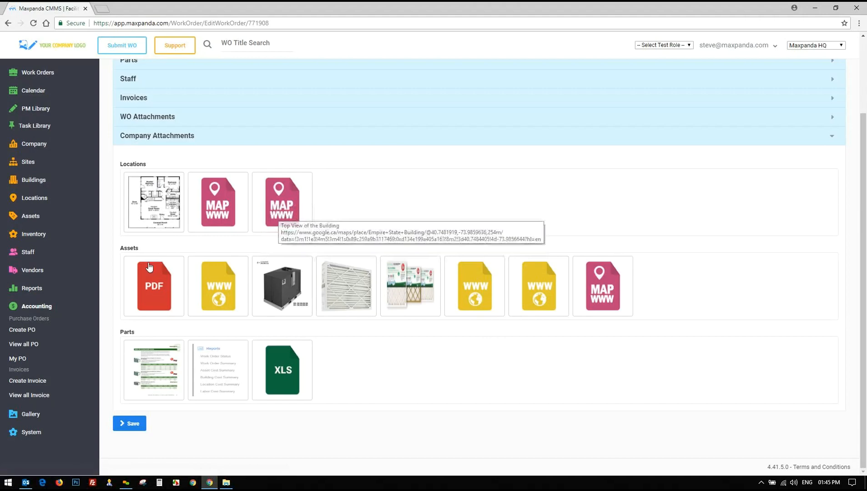
drag(120, 250, 140, 249)
click(139, 249)
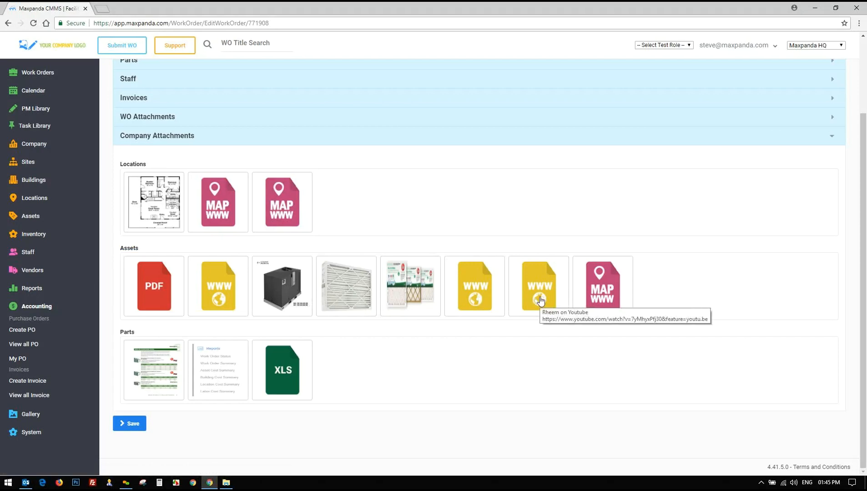
click(281, 293)
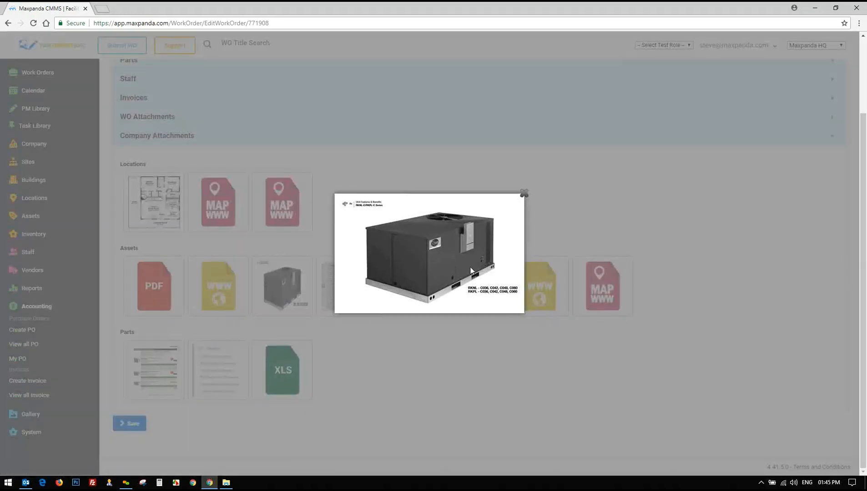
double_click(448, 235)
click(523, 197)
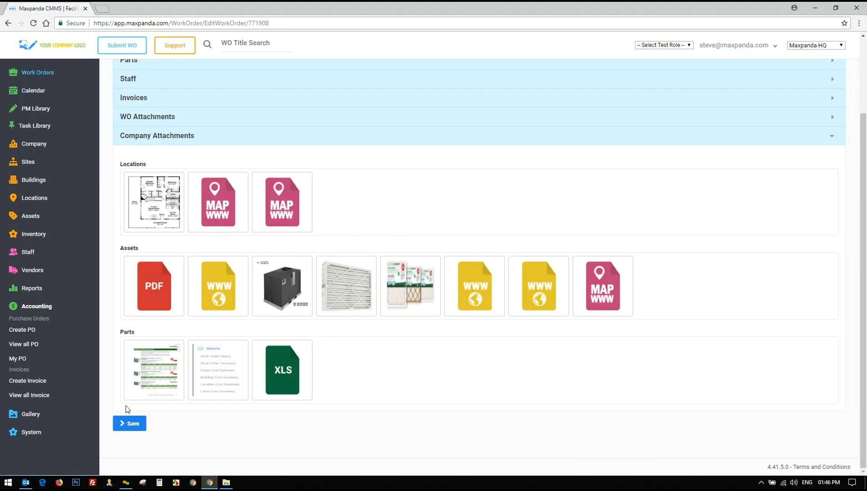
Approve work order 771908 from its details form so the list shows it as Approved
scroll(135, 316, up, 1)
scroll(135, 316, up, 3)
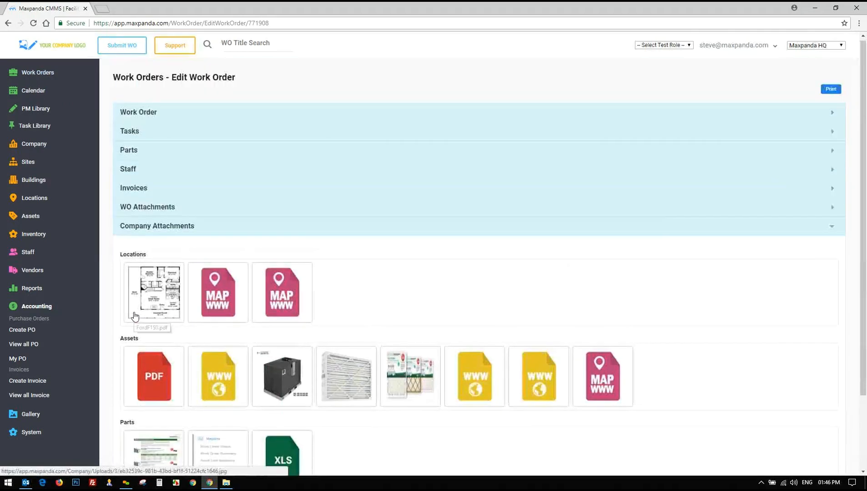
click(251, 117)
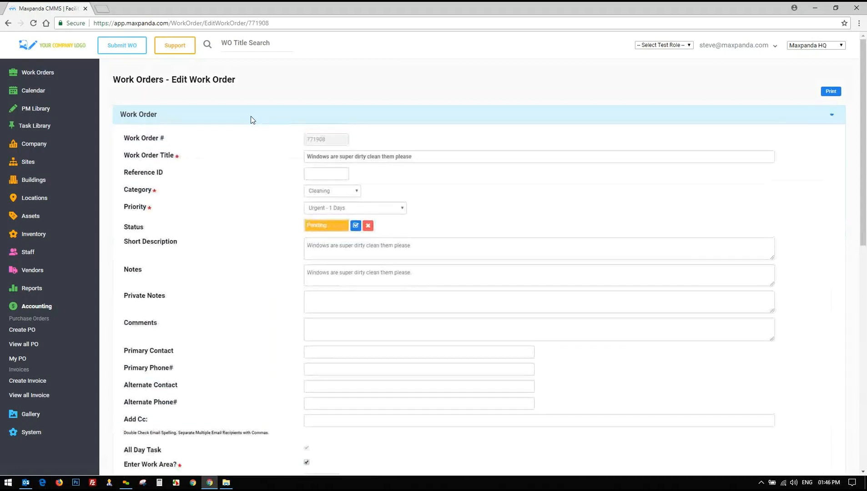
scroll(236, 218, down, 1)
scroll(235, 220, down, 3)
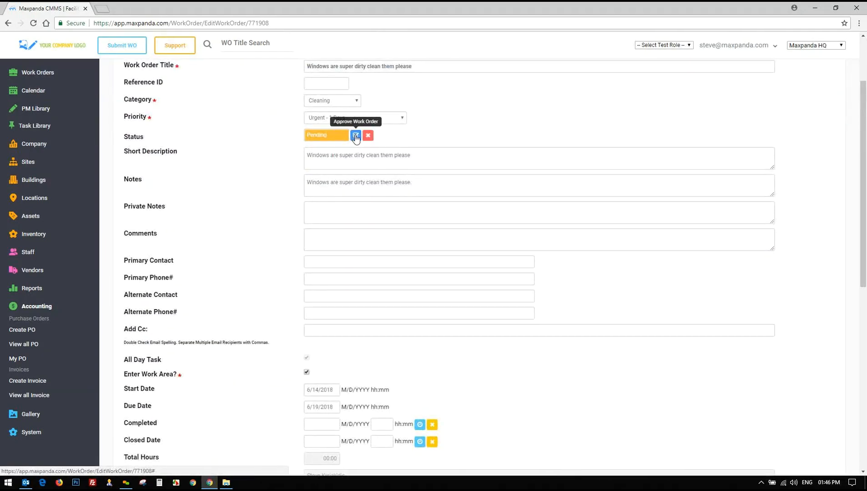
click(356, 136)
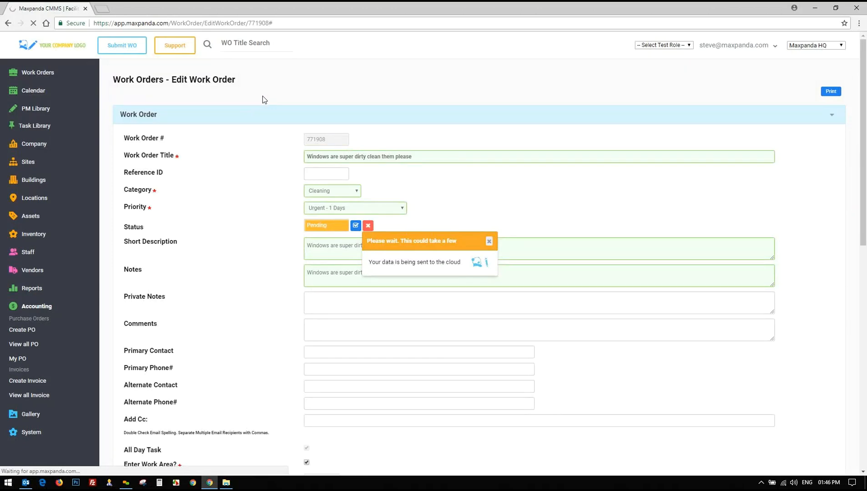
scroll(240, 308, down, 10)
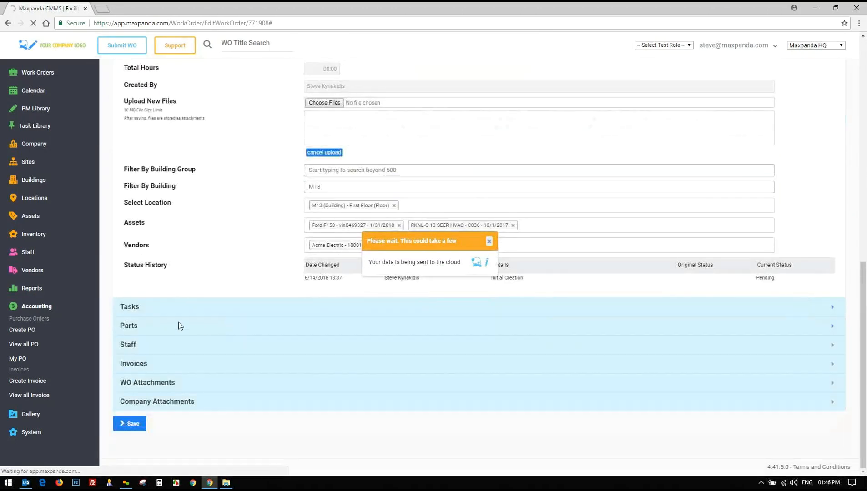
scroll(255, 242, up, 6)
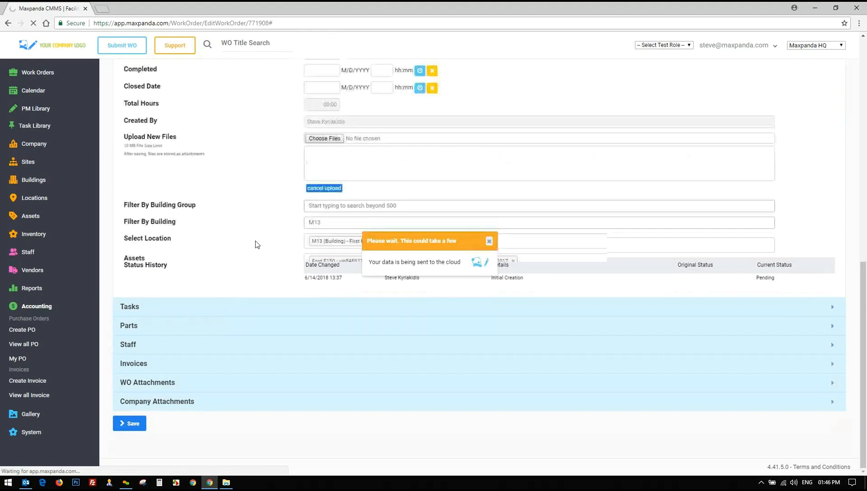
scroll(256, 242, up, 2)
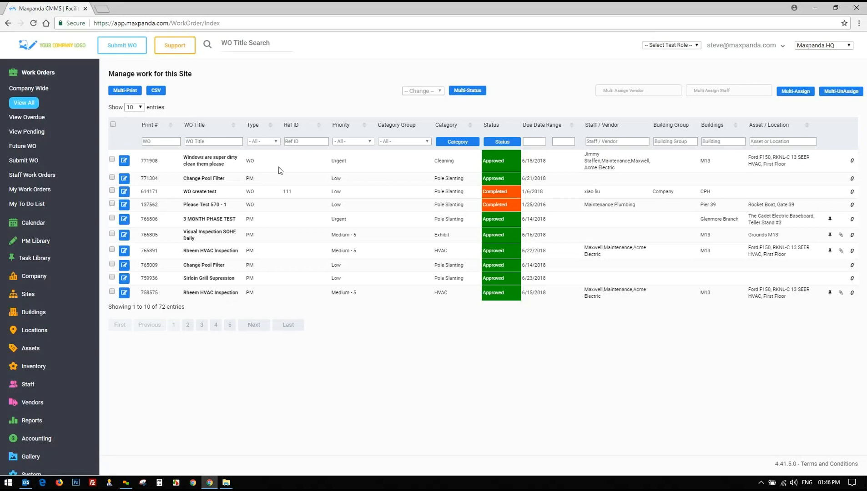
drag(591, 156, 610, 168)
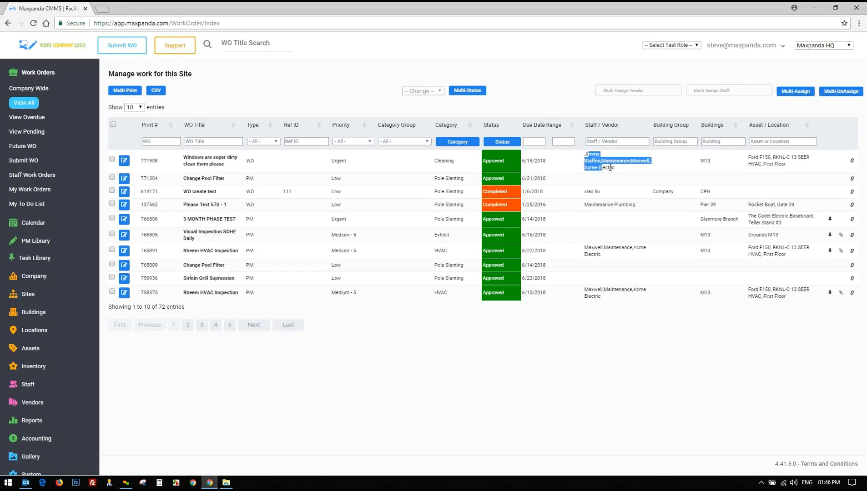
click(610, 168)
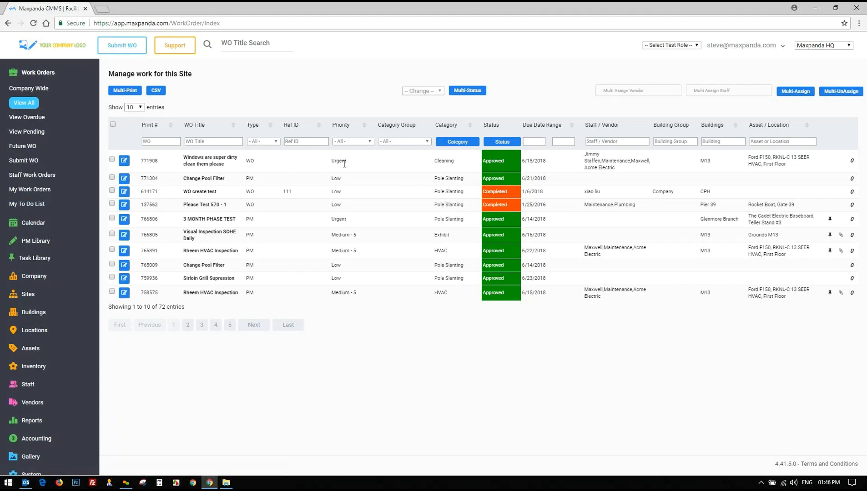
drag(523, 161, 552, 162)
click(537, 162)
drag(179, 160, 236, 159)
click(236, 160)
drag(194, 166, 467, 167)
click(469, 168)
Open work order 771908 in Edit Work Order to confirm its Approved status
click(125, 162)
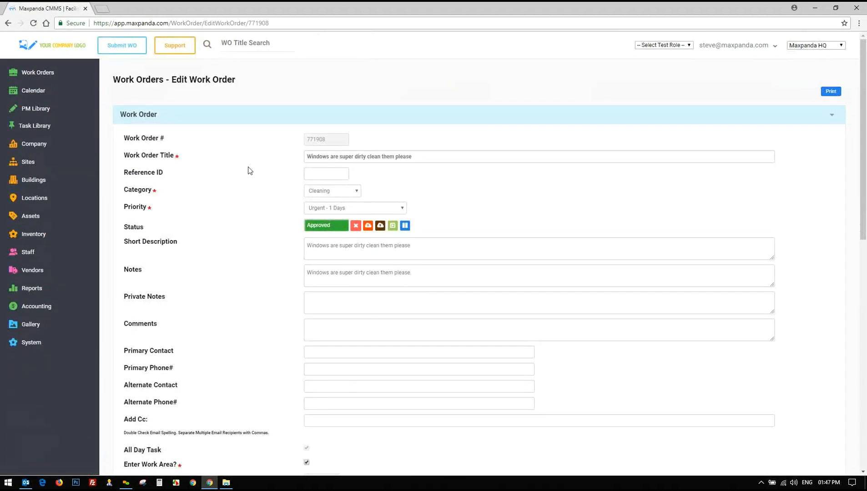
scroll(293, 172, down, 1)
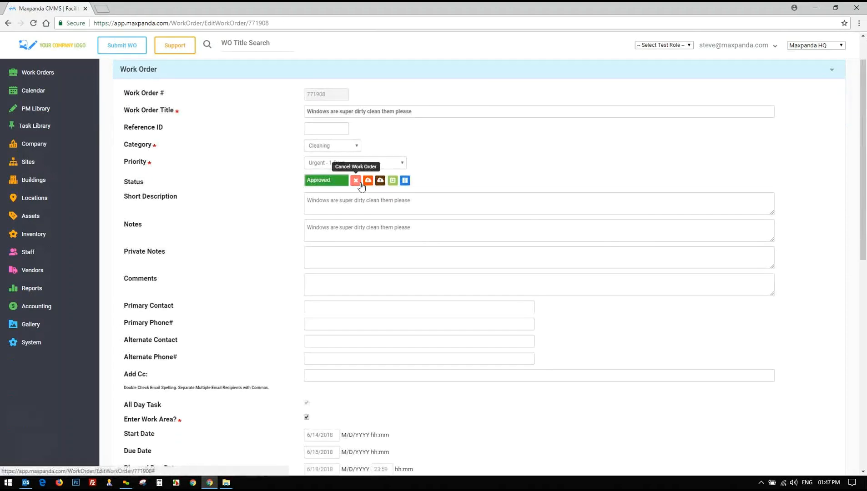
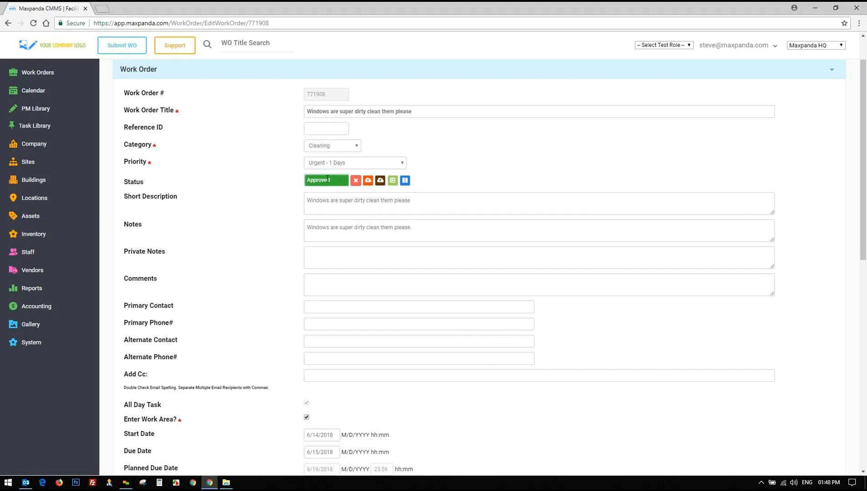
Expand the work order's Tasks and Parts sections
scroll(277, 180, down, 1)
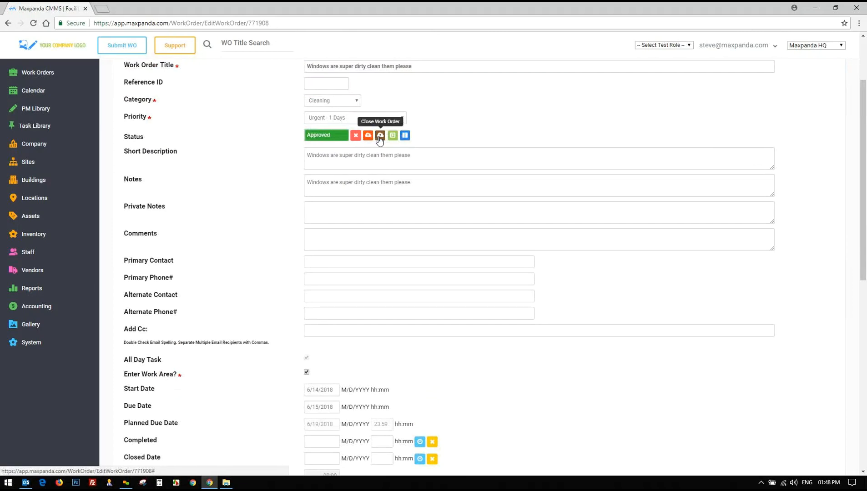
scroll(379, 139, down, 10)
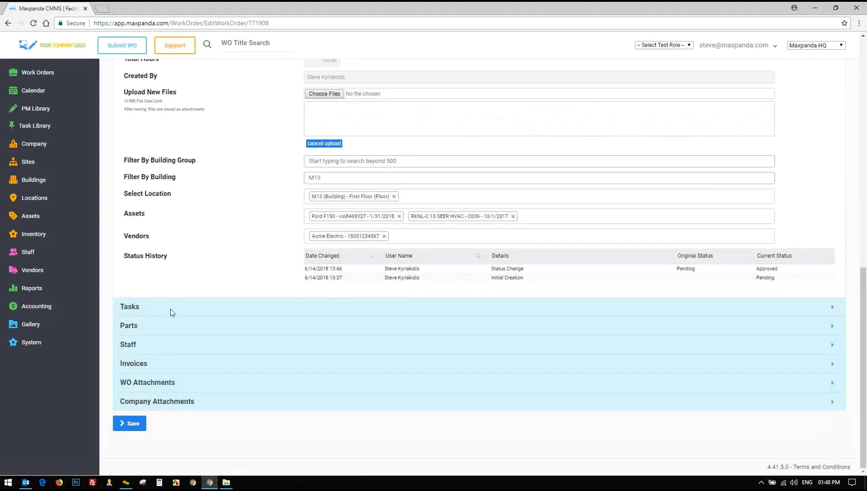
click(170, 310)
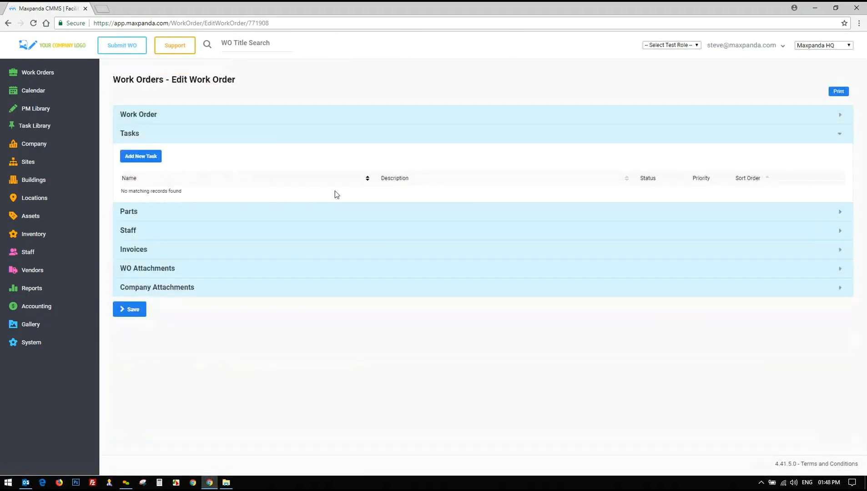
click(160, 212)
Allocate 3 Test Diode Compactor parts and show the Staff section's three assigned staff
double_click(674, 235)
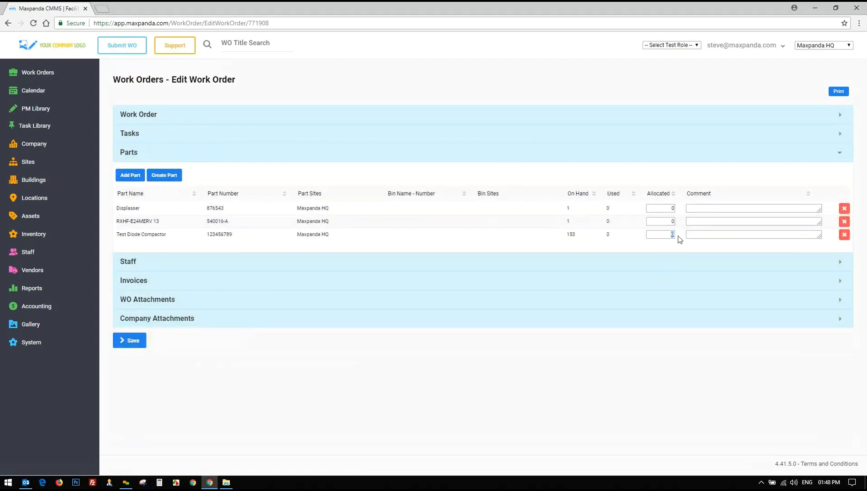
text(3)
drag(131, 234, 163, 237)
click(631, 244)
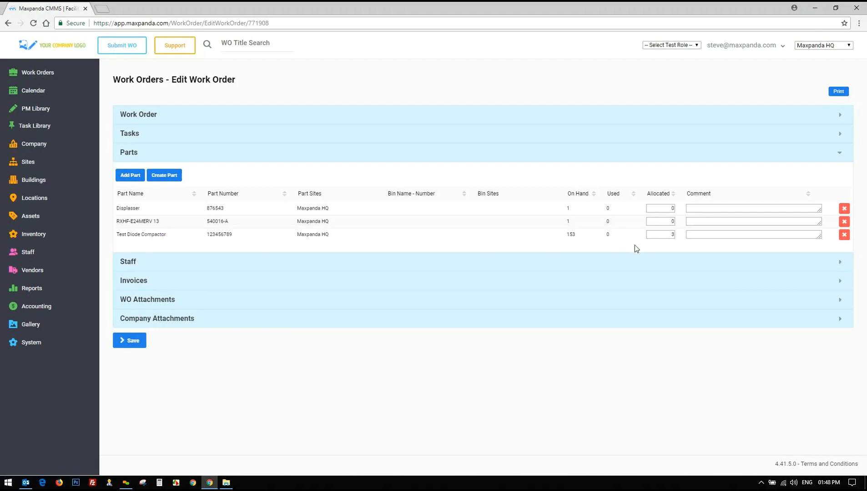
click(673, 236)
text(3)
click(147, 263)
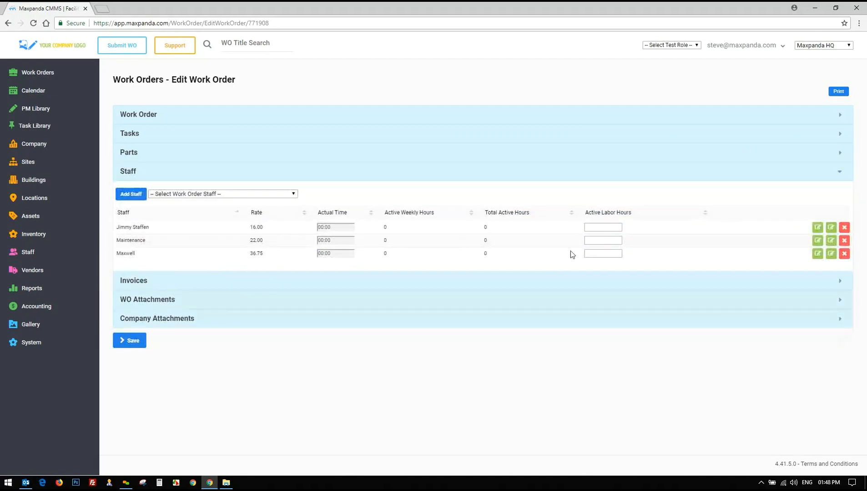
Set the three staff members' active labor hours to 01:30, 02:15 and 01:20
click(605, 227)
click(607, 252)
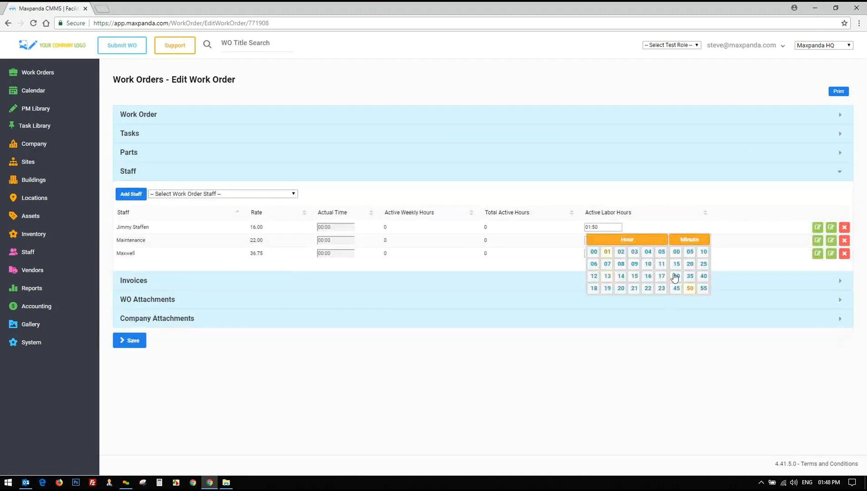
click(676, 276)
click(596, 239)
click(621, 264)
click(677, 277)
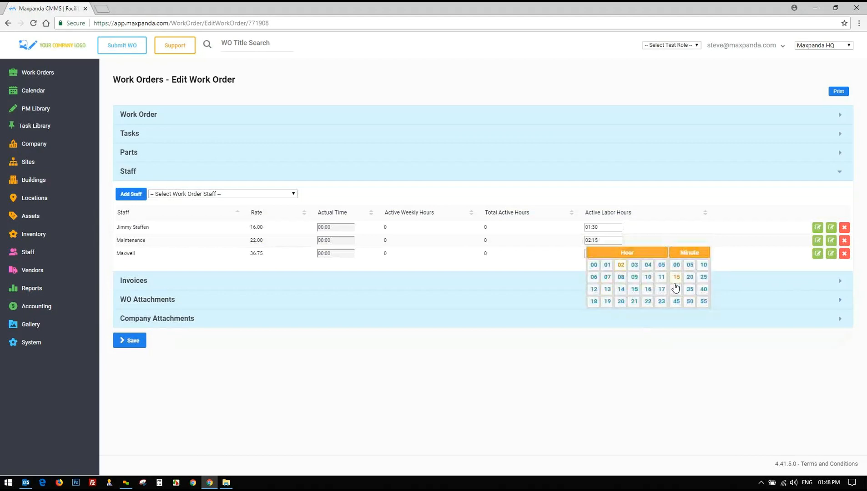
click(607, 254)
click(607, 278)
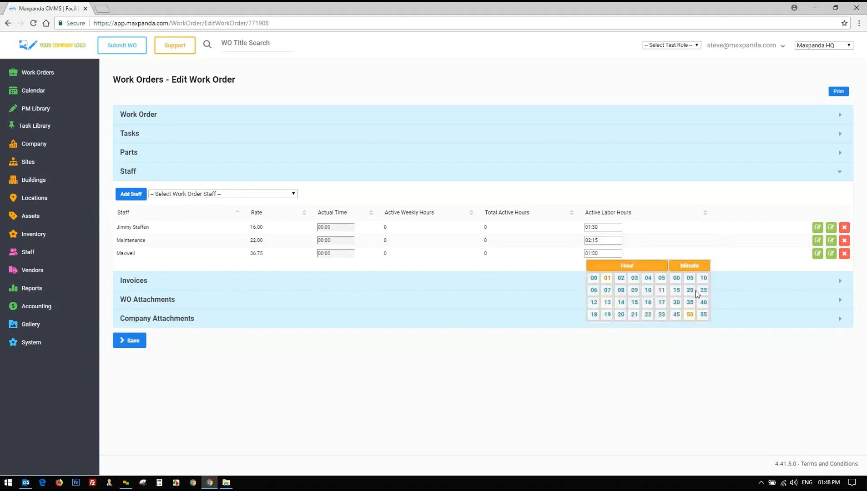
click(690, 290)
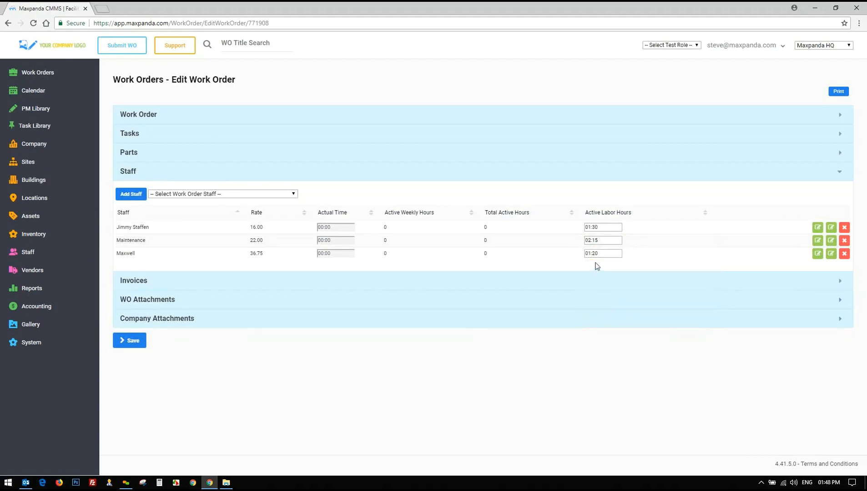
Browse the work order's invoices, attachments and company attachments, then return to its details form
click(138, 280)
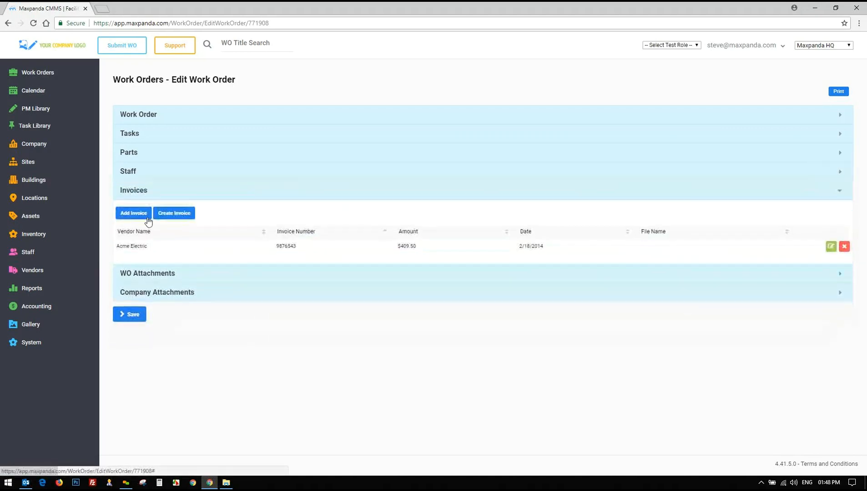
click(145, 276)
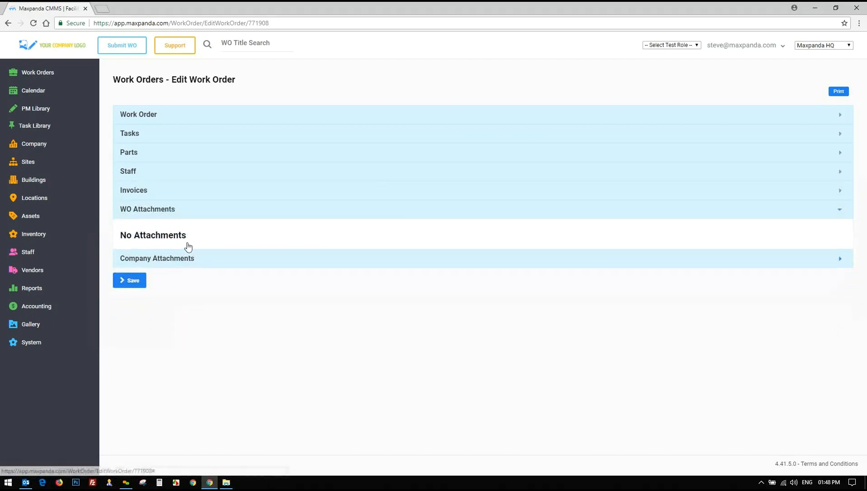
click(186, 257)
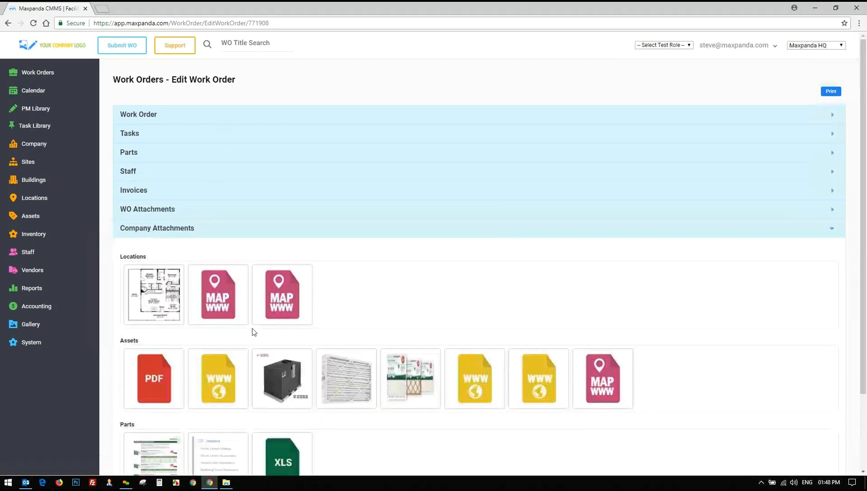
click(275, 119)
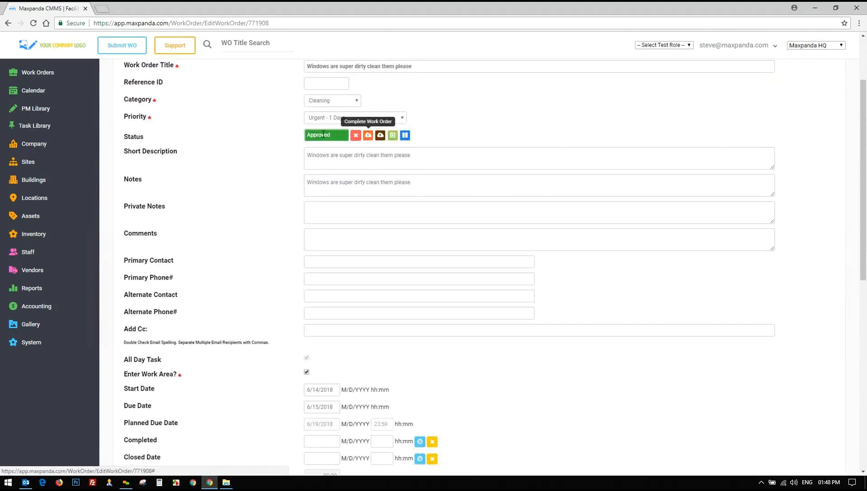
Close work order 771908, confirming the closure comment dialog with OK
click(380, 136)
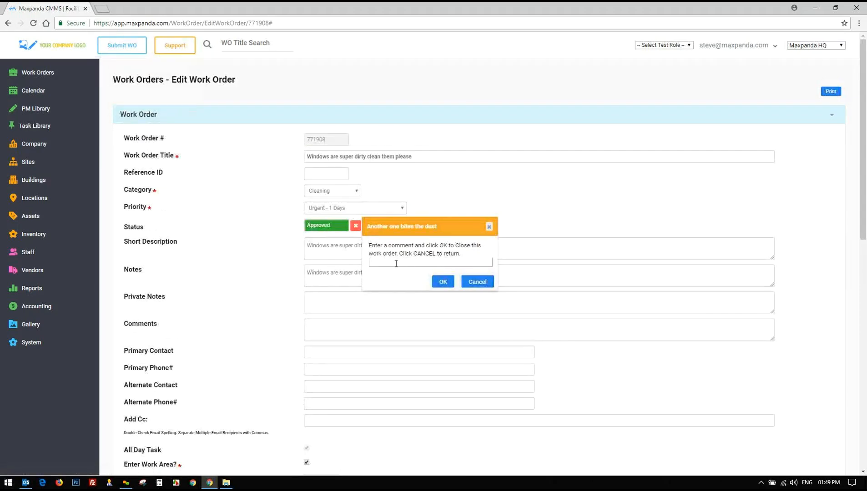
click(482, 281)
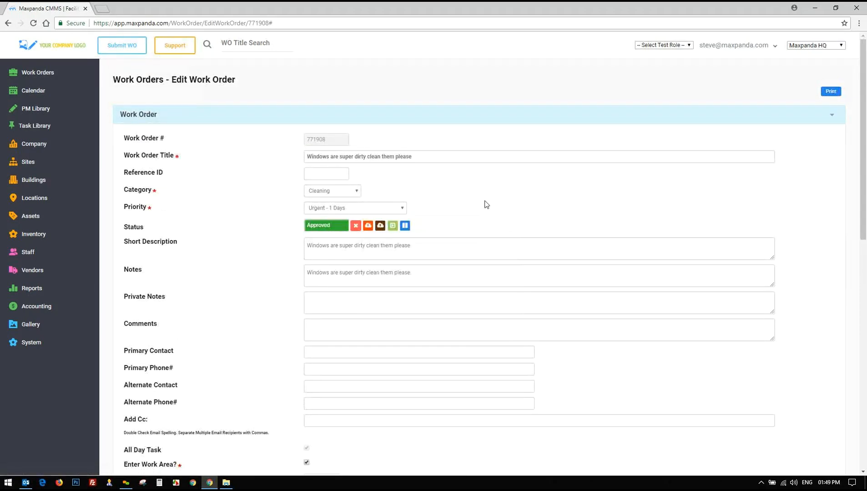
scroll(486, 205, down, 4)
scroll(486, 205, down, 6)
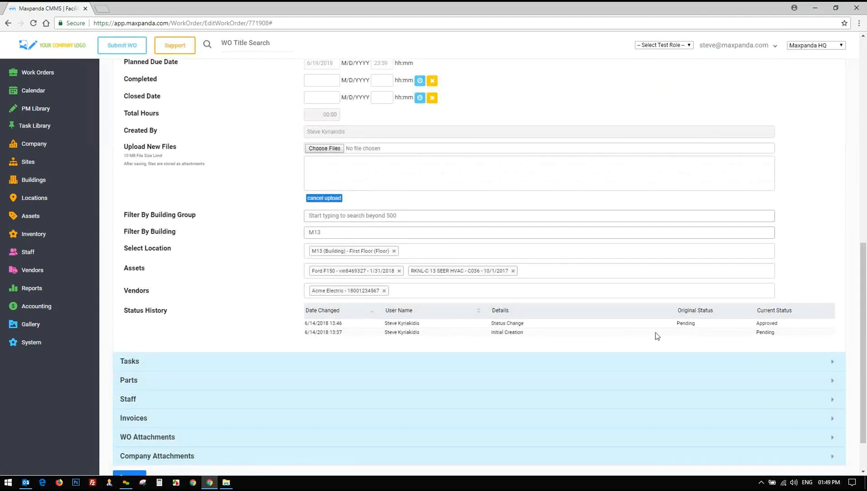
scroll(493, 293, up, 1)
scroll(493, 293, up, 10)
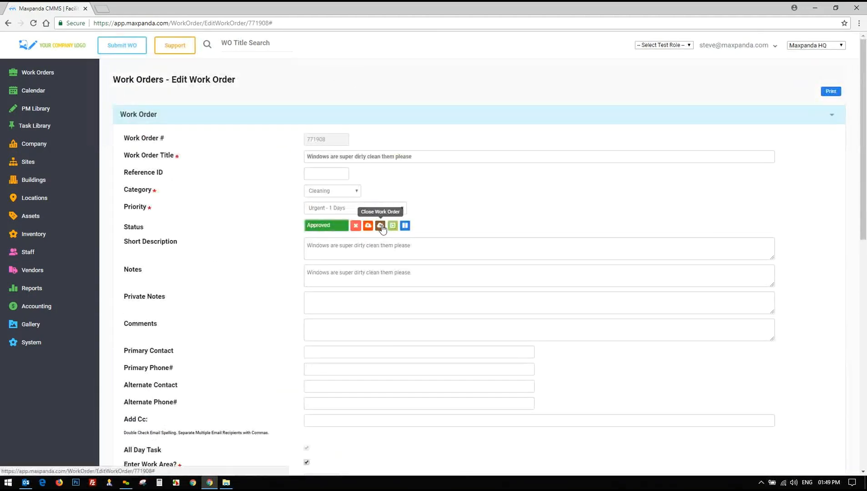
click(380, 225)
click(443, 282)
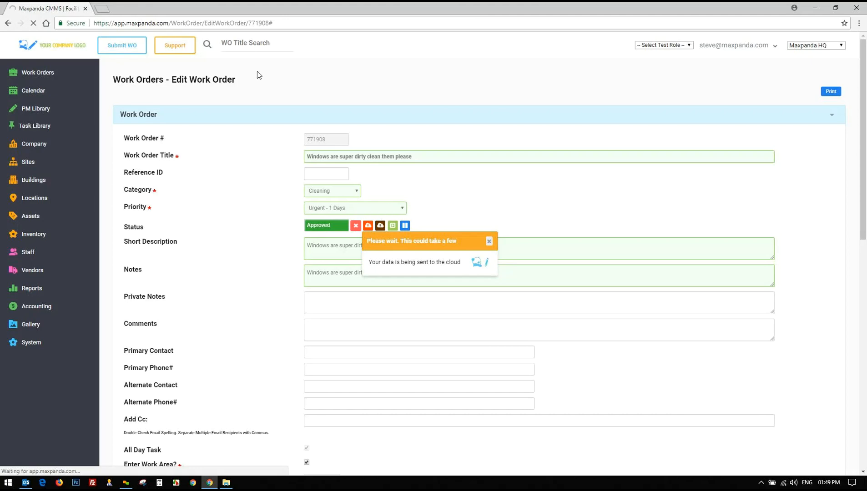
Expand the Work Orders options in the sidebar to reach View All
click(24, 76)
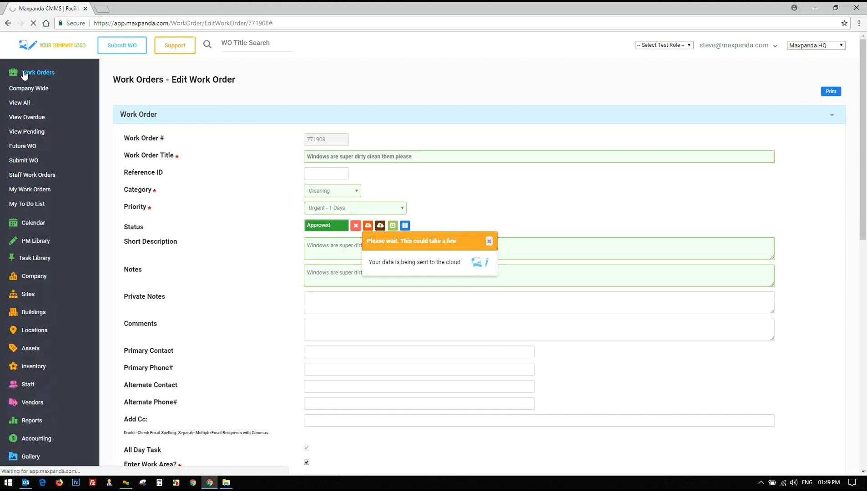
scroll(393, 172, down, 3)
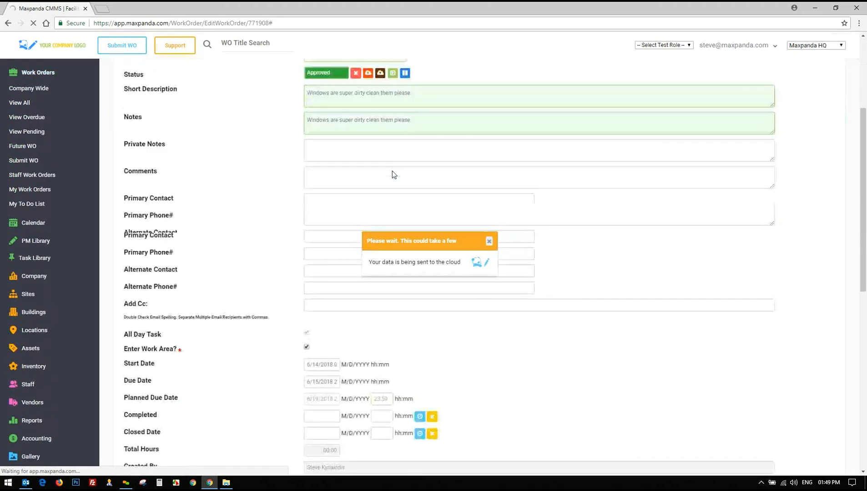
scroll(393, 172, down, 5)
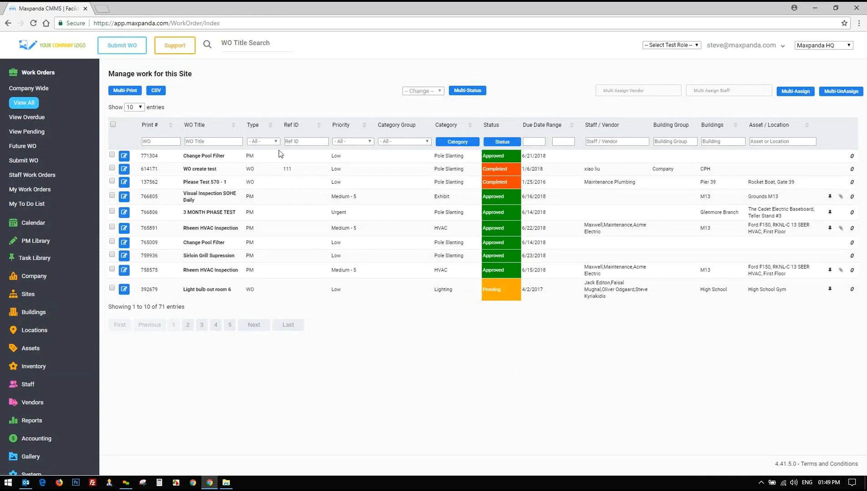
Widen the work order list's default status view beyond its 71 entries
drag(183, 156, 526, 294)
click(194, 315)
drag(185, 307, 151, 306)
click(530, 90)
click(510, 144)
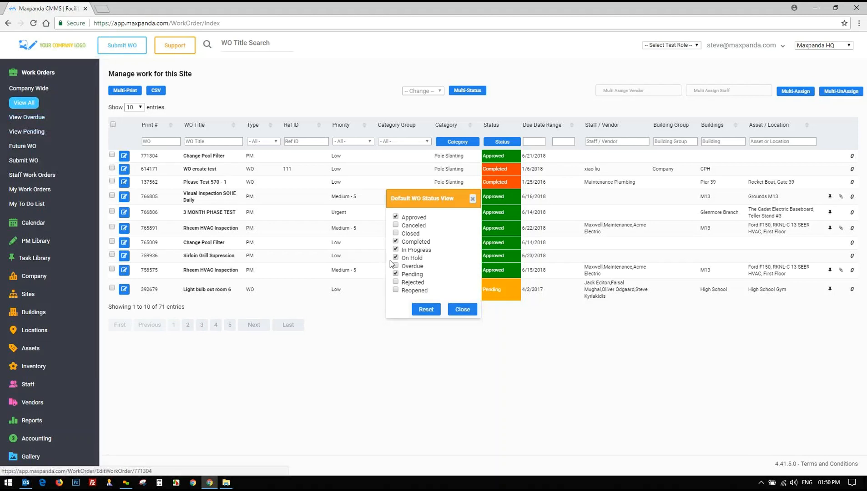
click(460, 310)
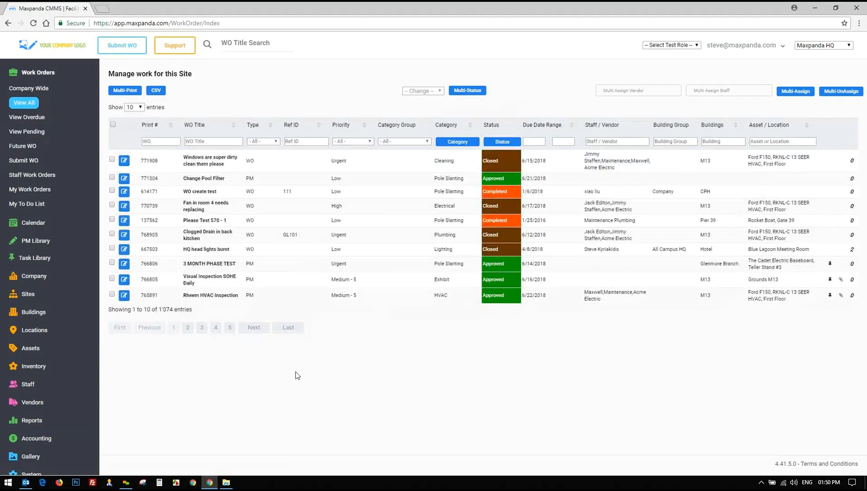
Show 25 work orders per page in the 1,074-entry list
drag(170, 311, 160, 311)
click(134, 109)
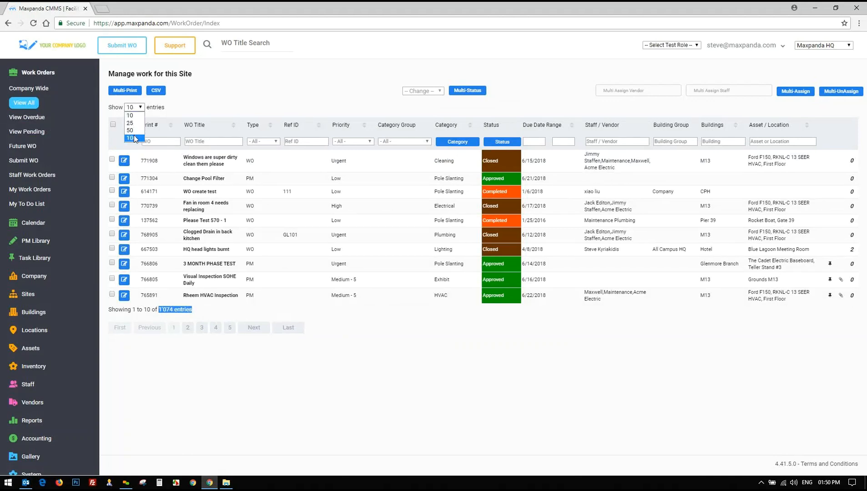
click(132, 123)
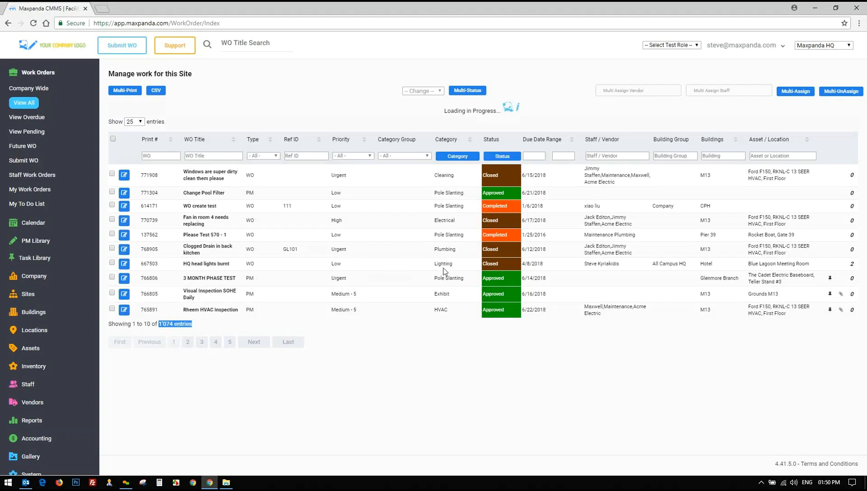
scroll(423, 201, down, 1)
drag(172, 118, 455, 122)
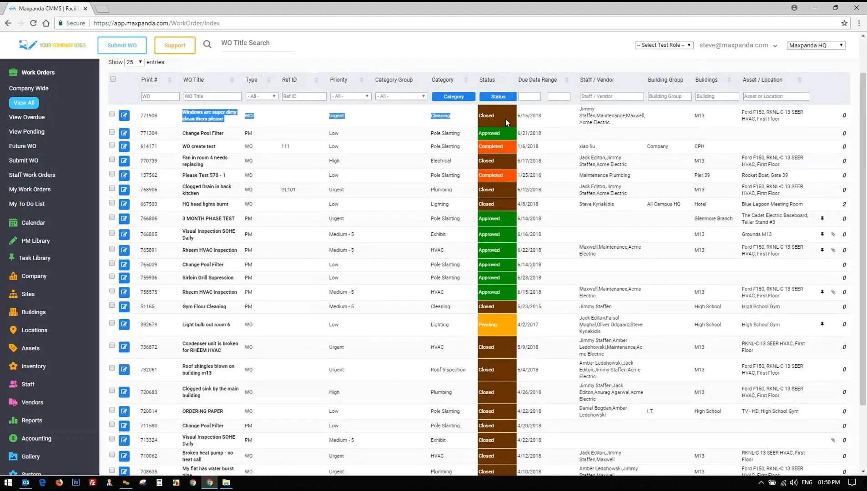
scroll(506, 118, up, 1)
click(314, 92)
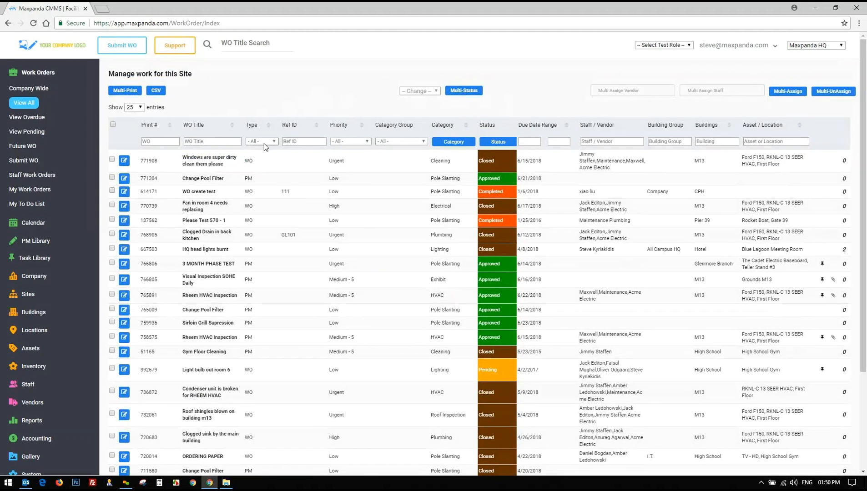
Reapply the status view without closed work orders, then go to PM Library's Calendar
click(498, 142)
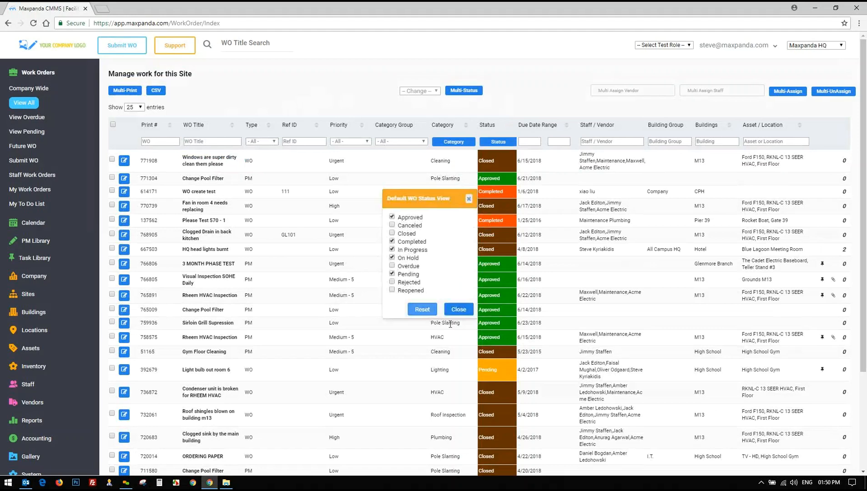
click(458, 310)
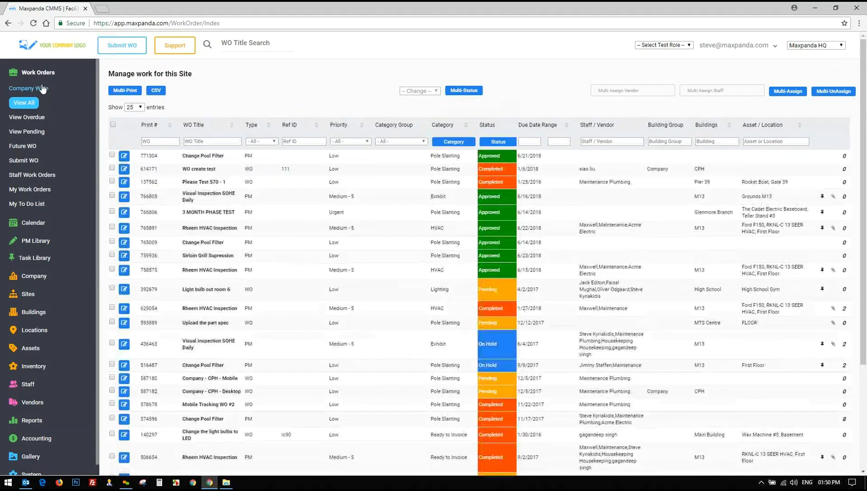
click(38, 72)
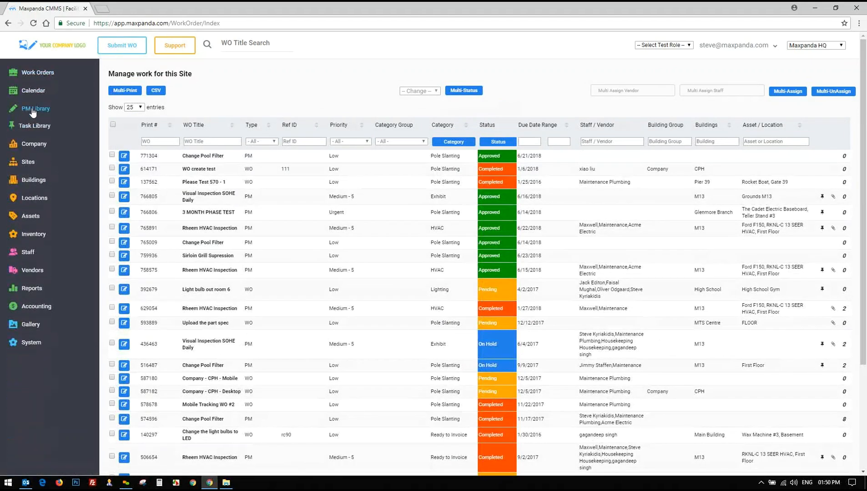
click(32, 110)
click(32, 93)
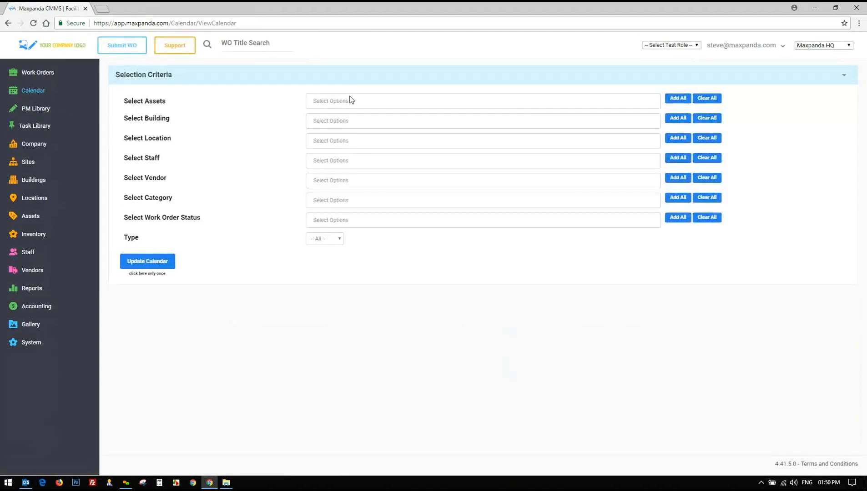
Update the calendar with Type -- All -- and browse June 2018's colour-coded work orders
click(333, 240)
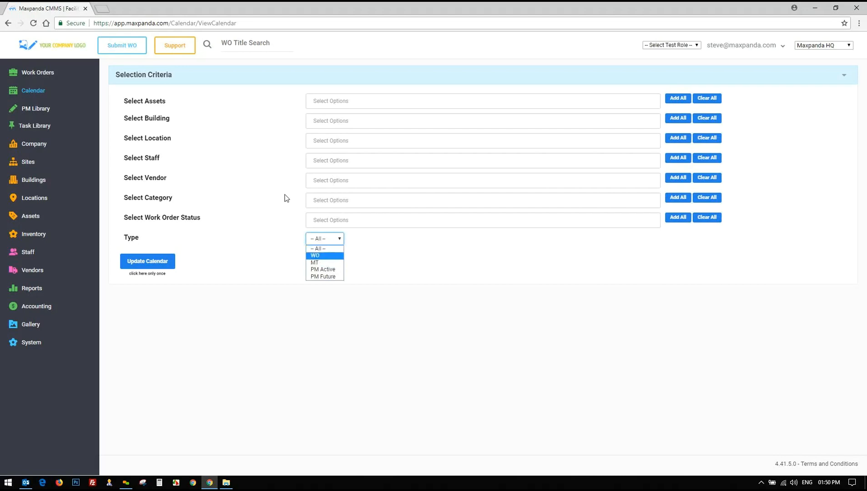
click(318, 238)
click(326, 239)
click(257, 260)
click(147, 261)
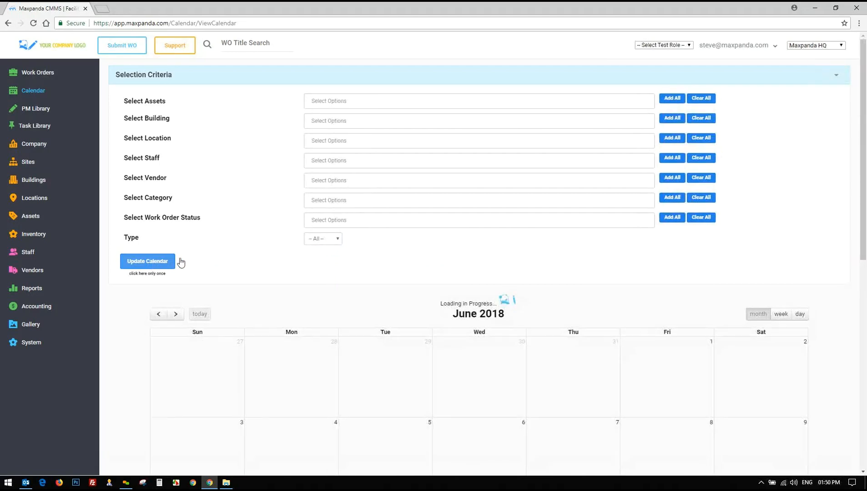
scroll(249, 202, down, 6)
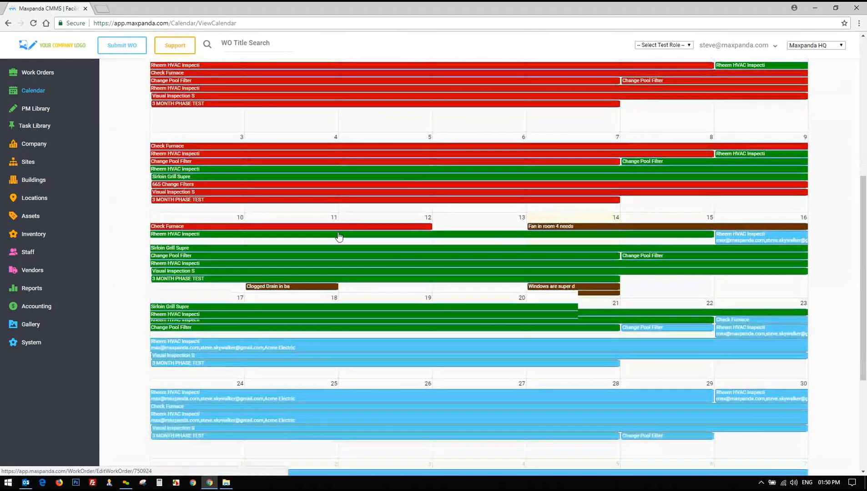
mouse_move(552, 290)
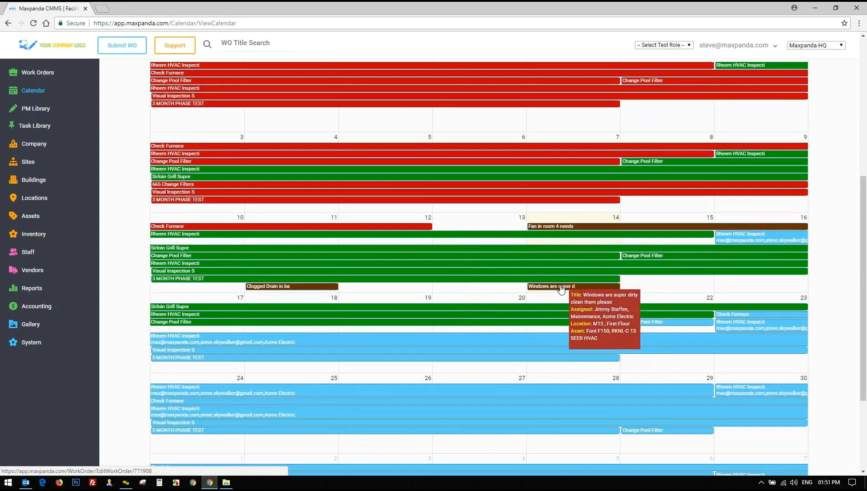
scroll(561, 290, up, 2)
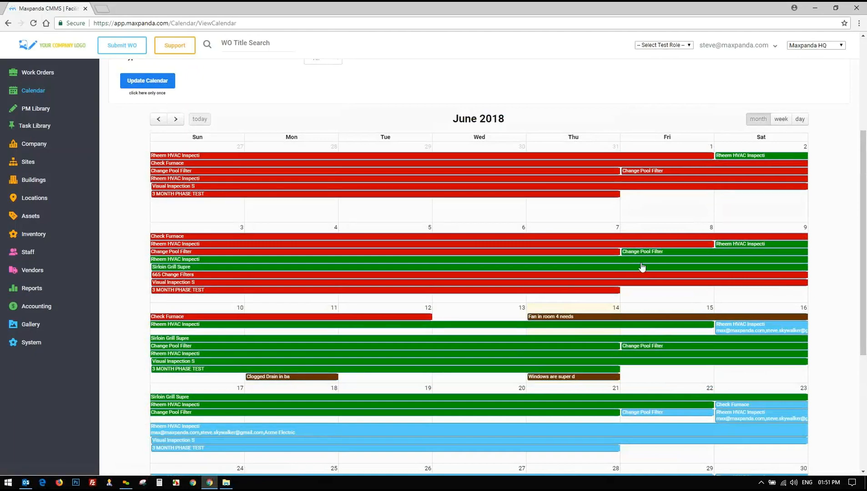
scroll(637, 269, down, 5)
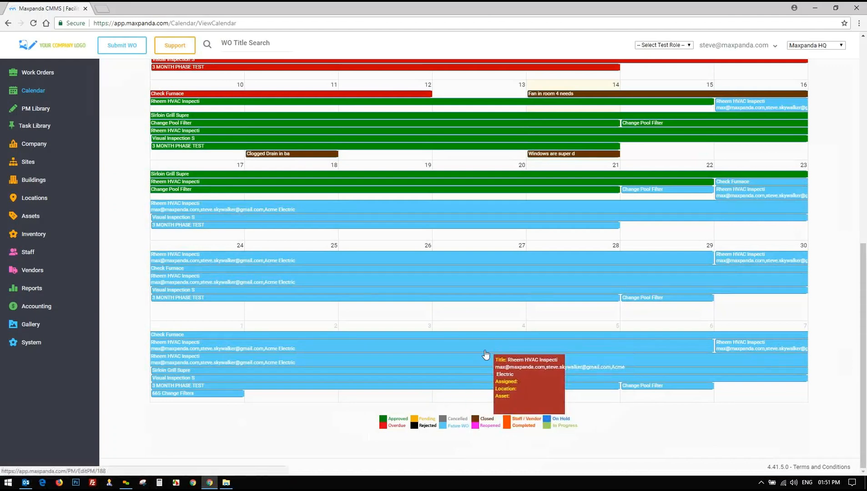
scroll(568, 321, up, 1)
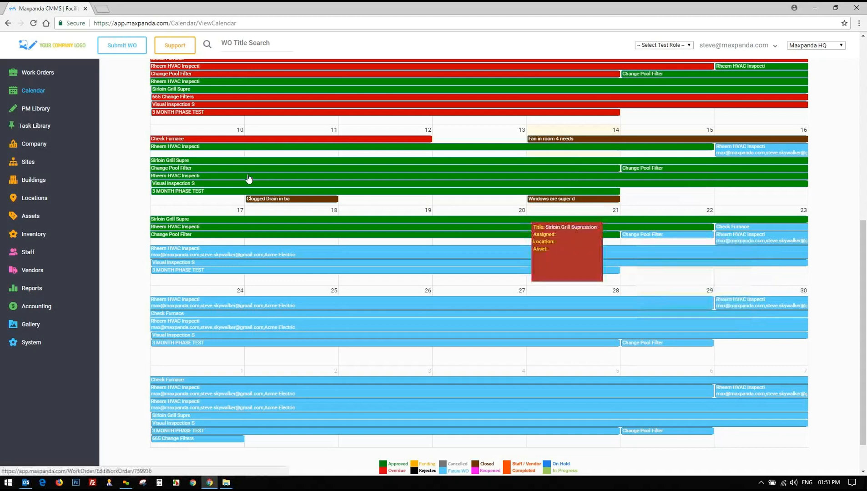
click(30, 72)
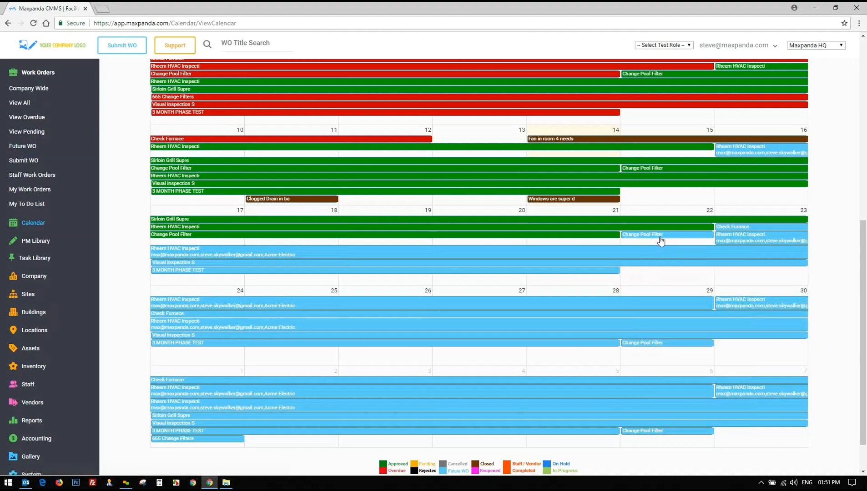
mouse_move(648, 225)
scroll(648, 221, up, 1)
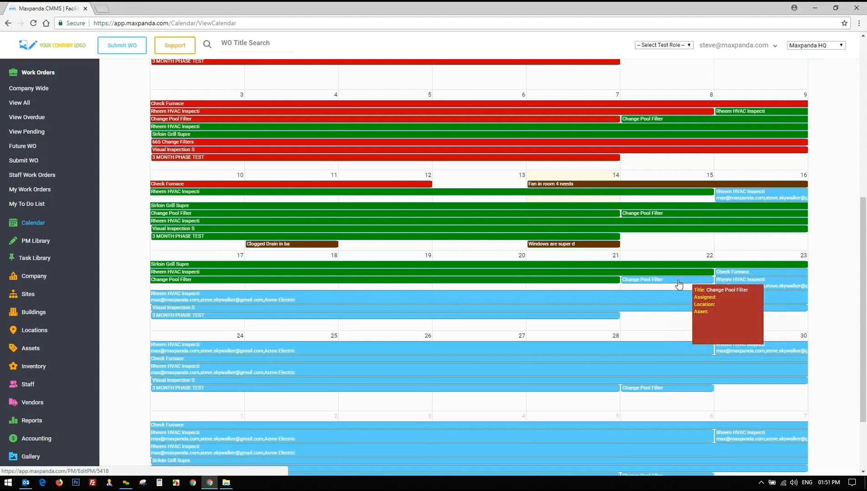
drag(679, 283, 580, 287)
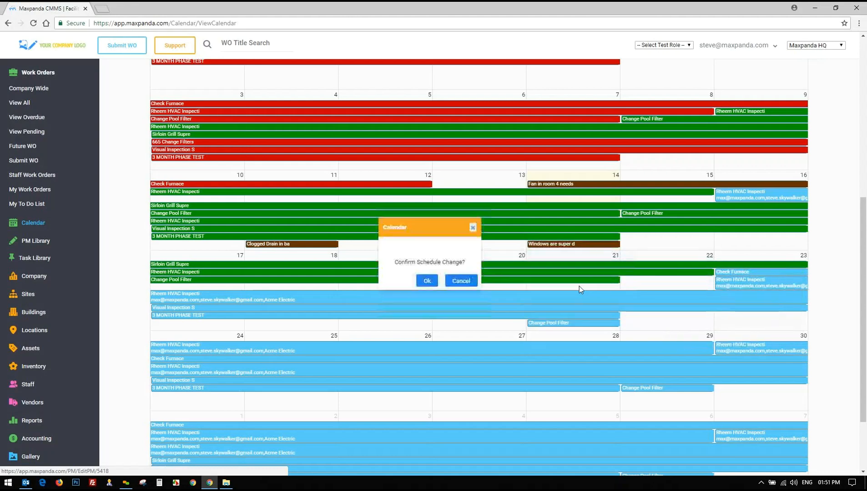
click(460, 281)
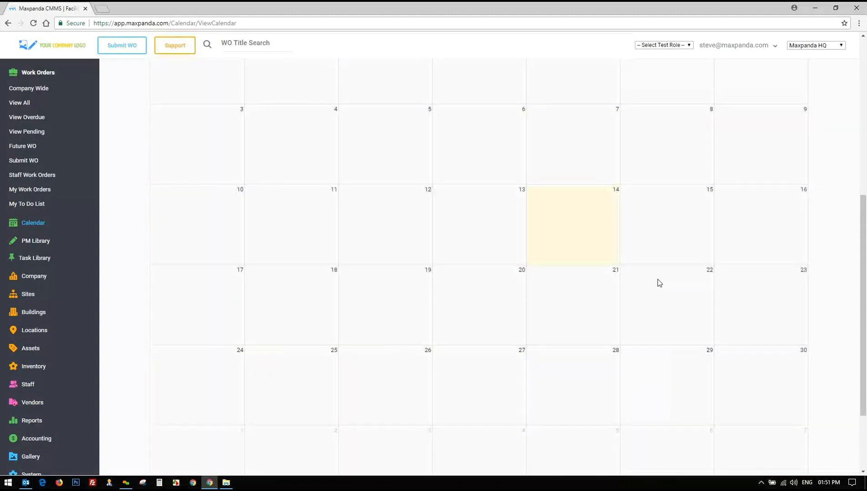
scroll(497, 178, up, 3)
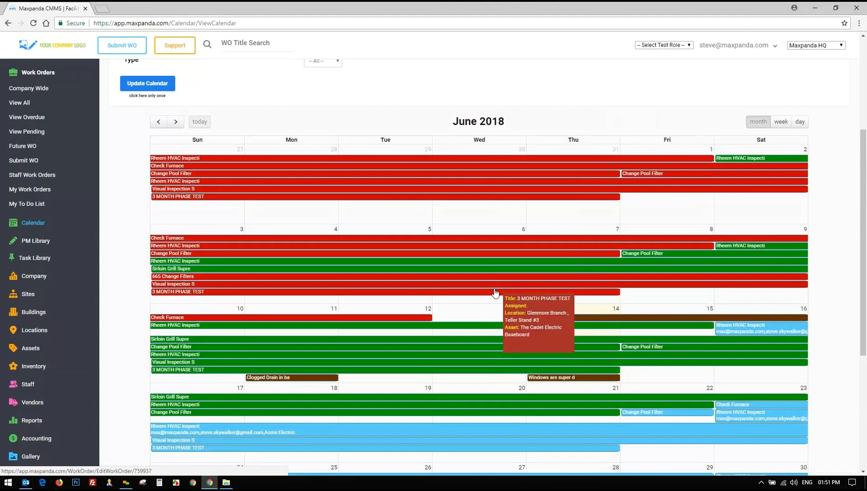
scroll(134, 128, up, 4)
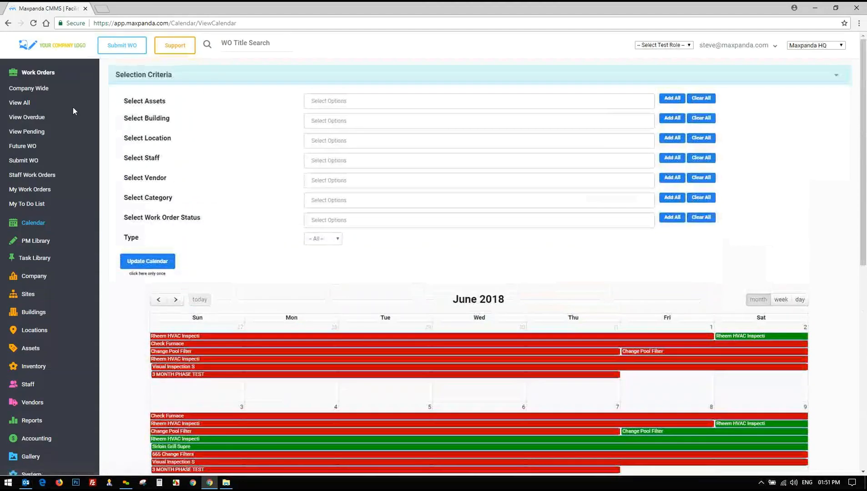
Open PM Library's 4. Review Active list at Maxpanda HQ and edit the Rheem HVAC Inspection schedule
click(29, 87)
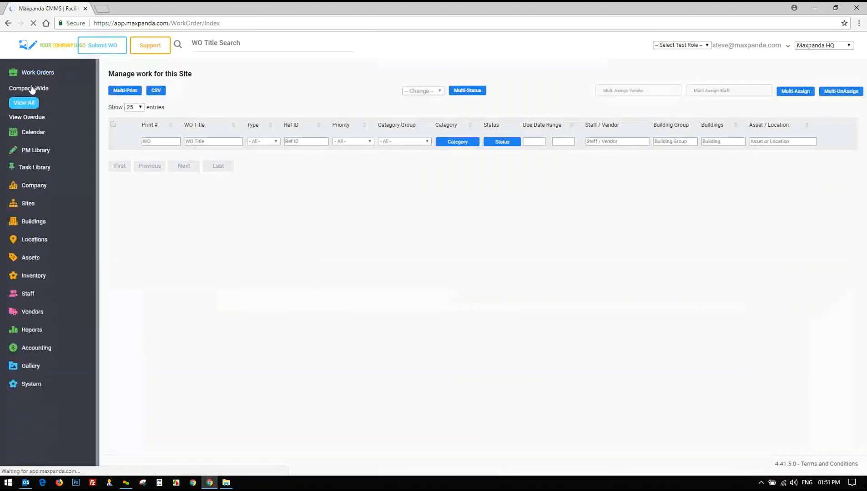
click(35, 113)
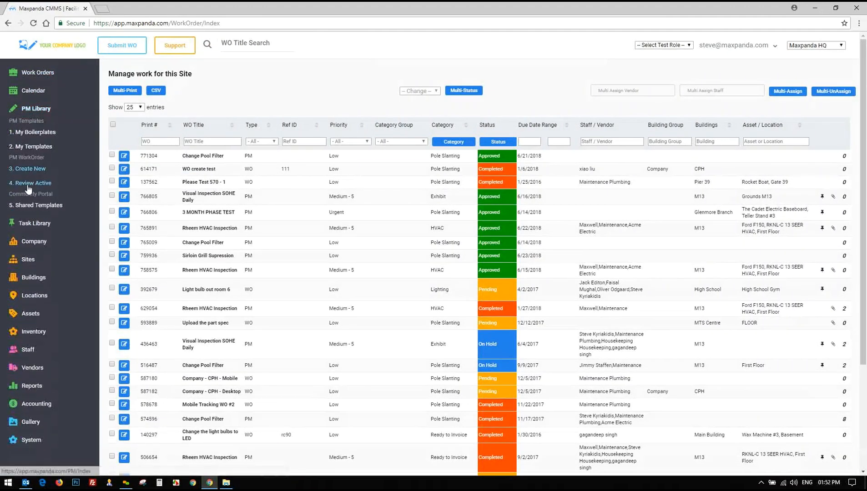
click(35, 183)
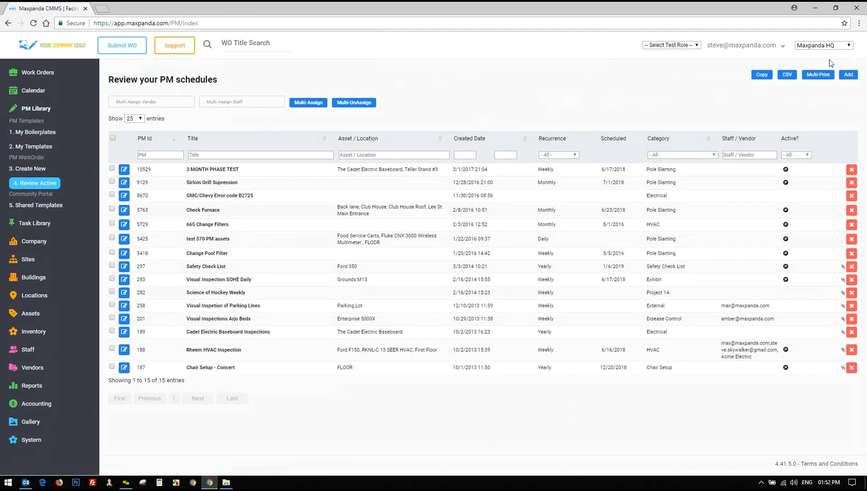
click(829, 46)
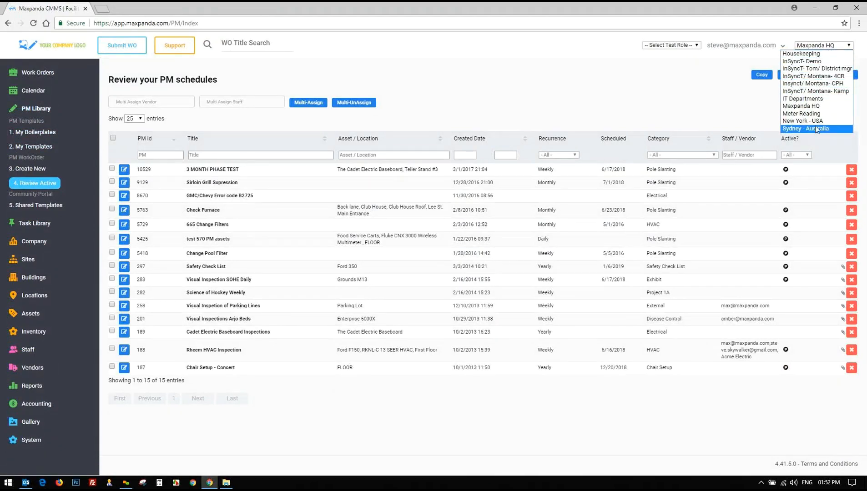
click(632, 99)
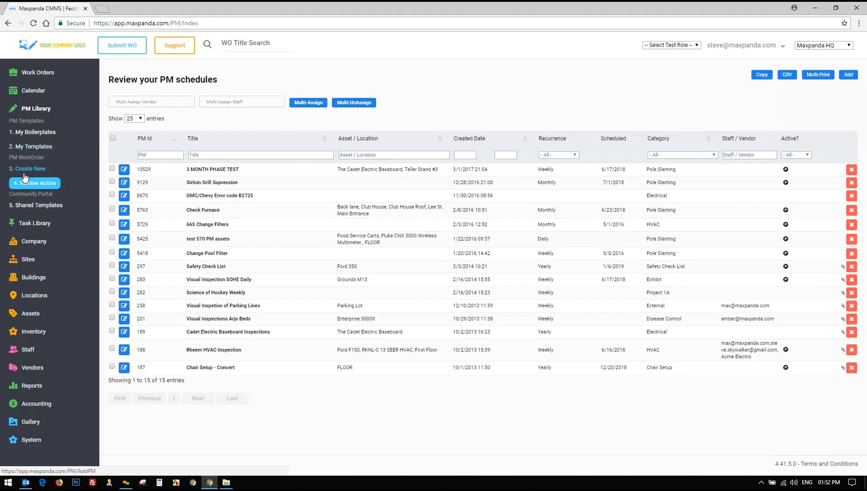
drag(187, 351, 450, 354)
click(125, 351)
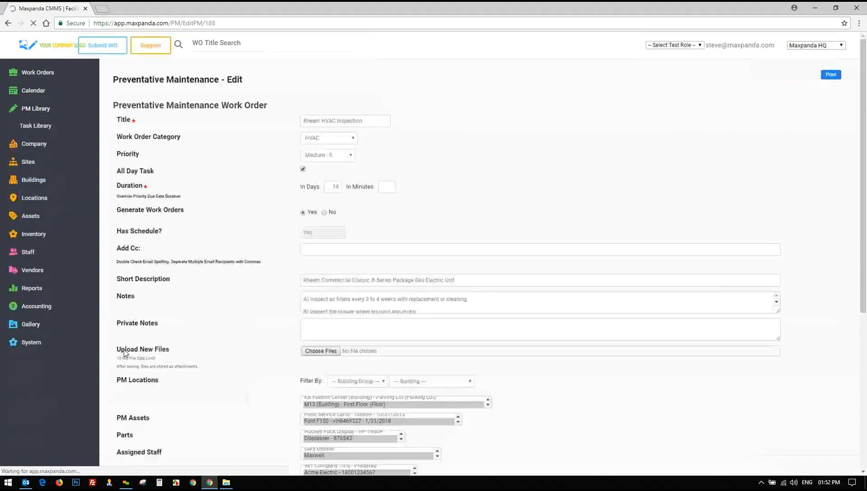
Review the schedule's details, keeping Medium - 5 priority and the 14-day duration
click(204, 107)
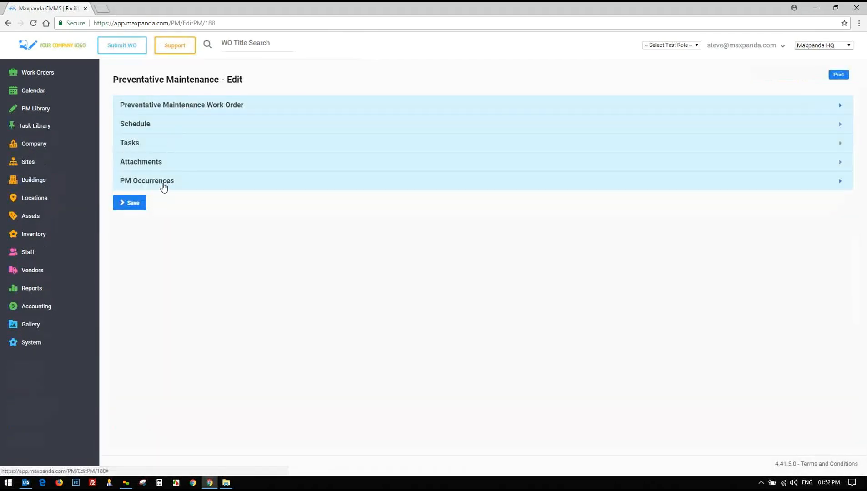
click(214, 106)
drag(391, 130, 293, 131)
click(324, 130)
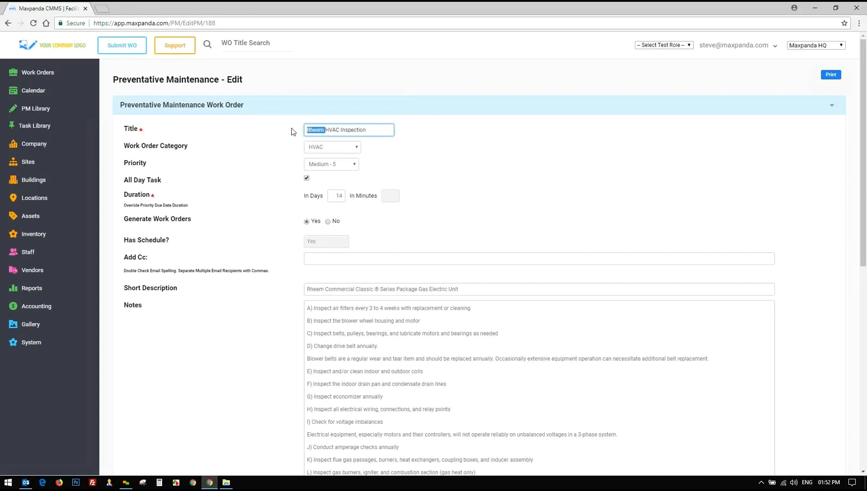
click(342, 165)
click(334, 181)
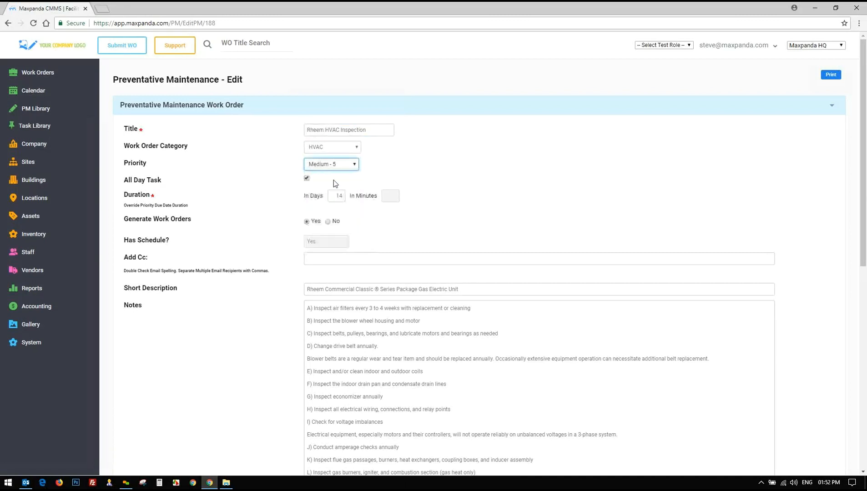
click(336, 197)
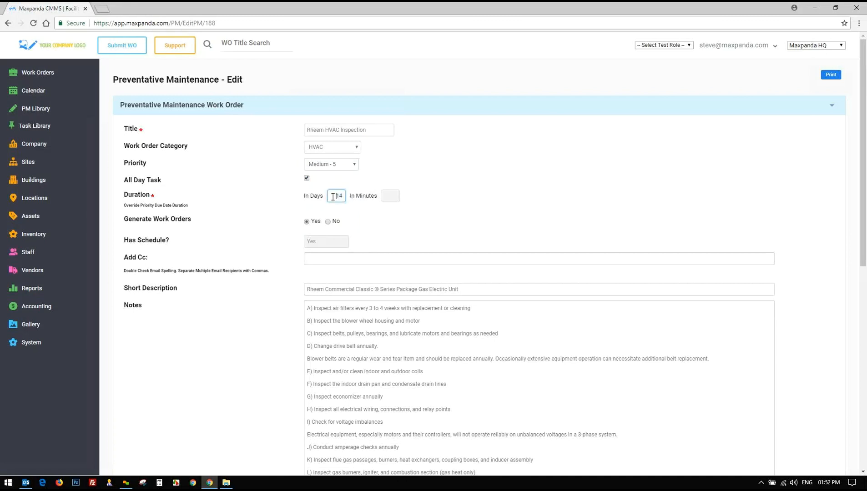
click(470, 193)
scroll(199, 302, down, 8)
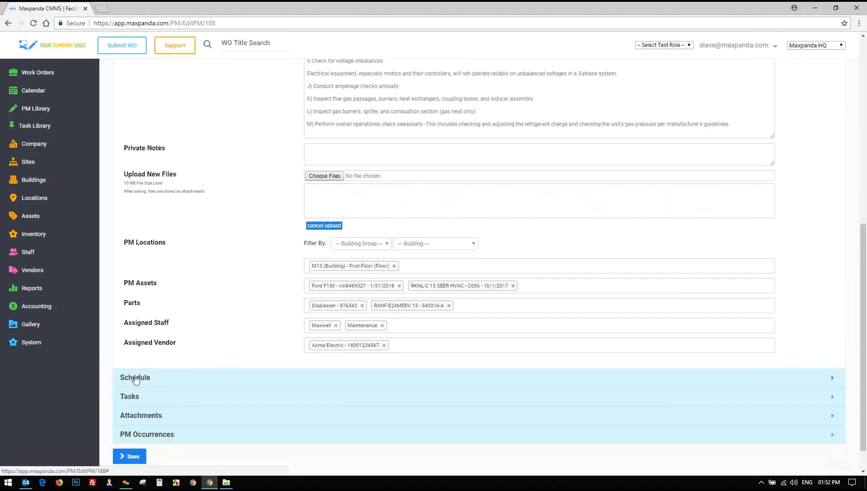
scroll(231, 265, up, 6)
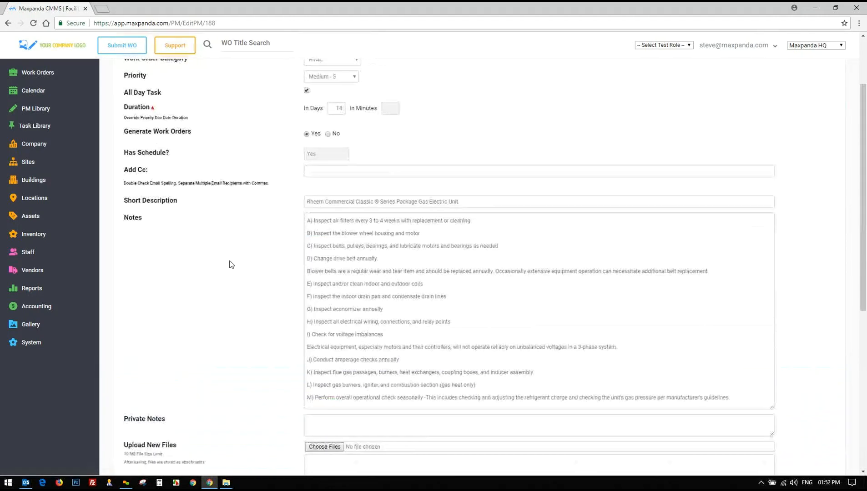
scroll(236, 253, up, 2)
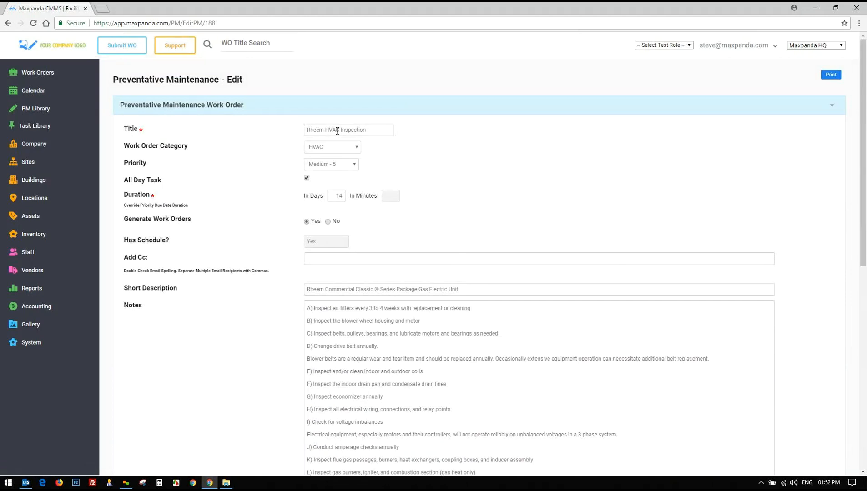
double_click(337, 196)
scroll(463, 203, down, 4)
Check the Rheem Commercial Classic short description and the inspection notes, steps A through M
click(469, 109)
mouse_move(469, 108)
mouse_down()
mouse_move(287, 114)
mouse_move(465, 110)
mouse_up()
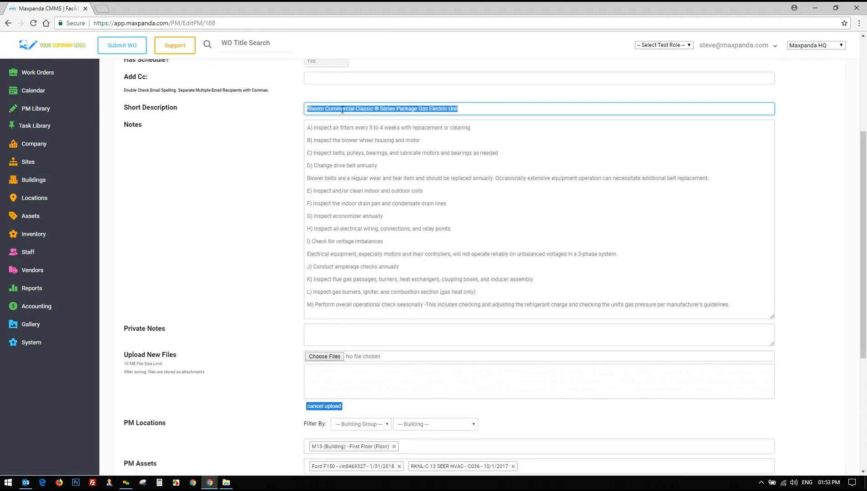
click(305, 128)
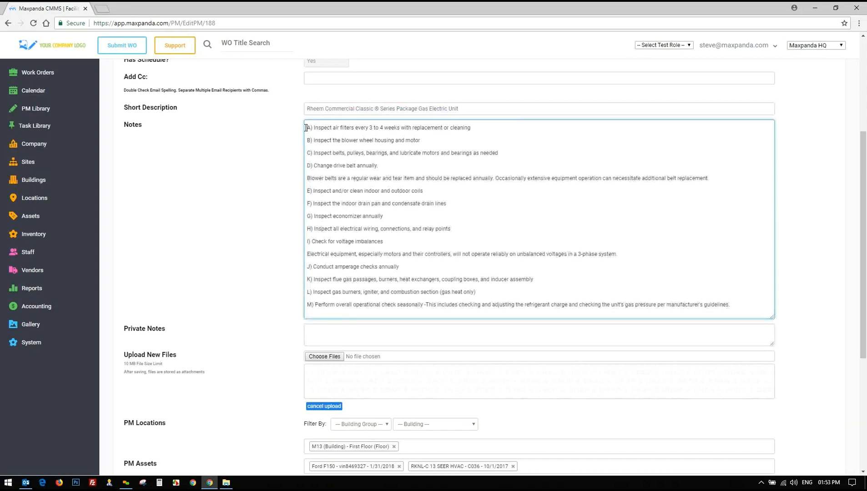
drag(306, 128, 720, 310)
click(410, 164)
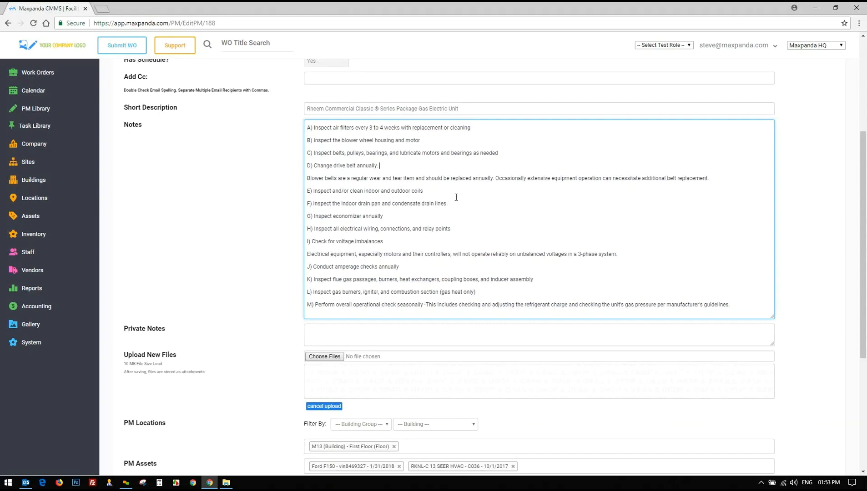
Keep Acme Electric as the assigned vendor and show the weekly Saturday schedule starting 9/30/2017
scroll(338, 259, down, 3)
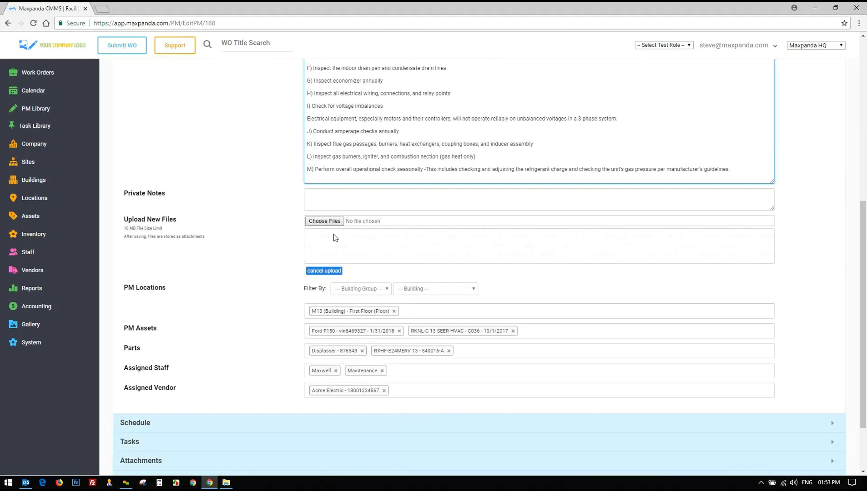
scroll(300, 236, down, 2)
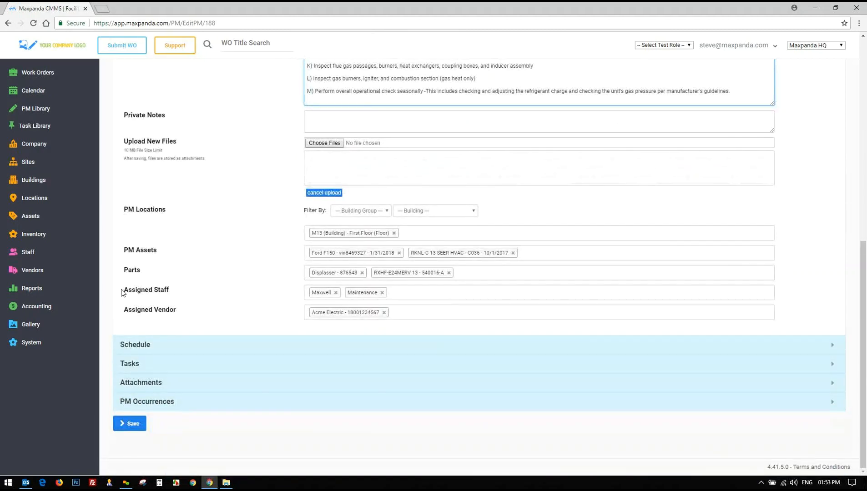
drag(122, 293, 171, 293)
click(142, 271)
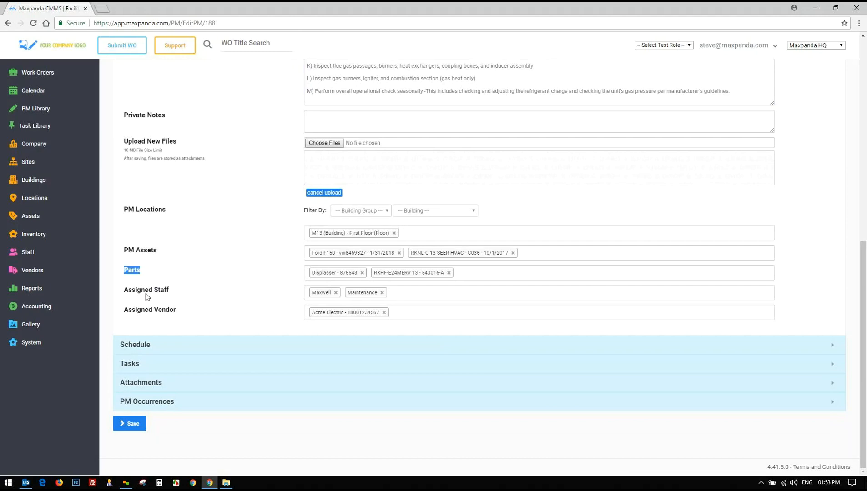
drag(126, 314, 160, 315)
click(162, 316)
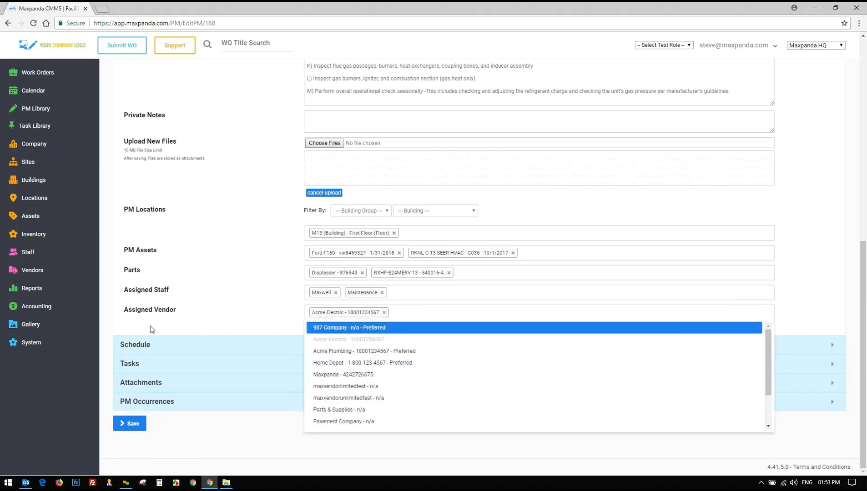
click(151, 326)
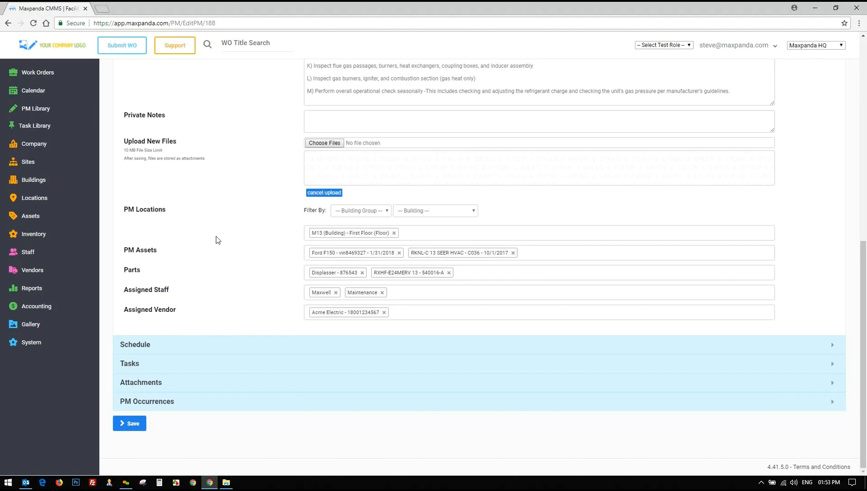
click(140, 347)
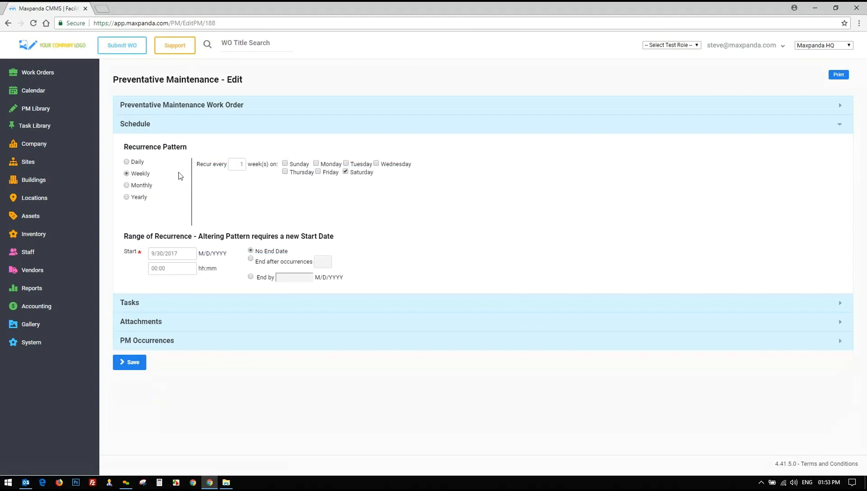
Make the PM recur monthly on the first Monday every 2 months, ending after 6 occurrences
click(127, 188)
click(277, 182)
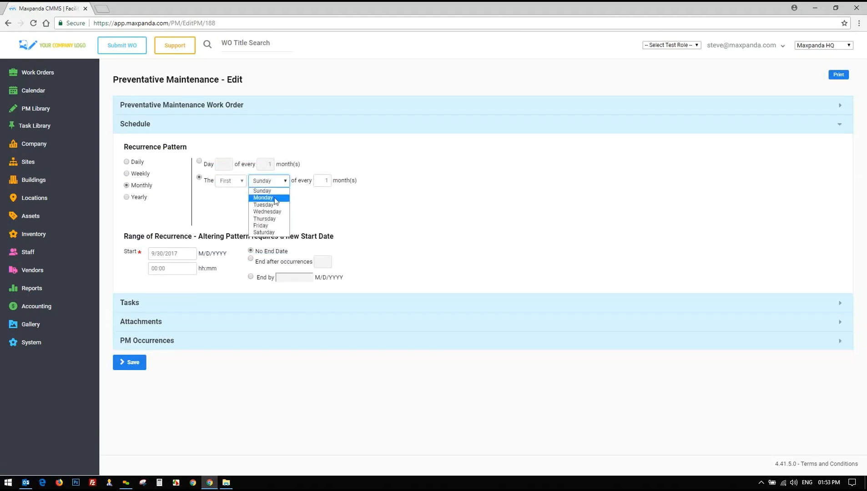
click(264, 190)
click(321, 182)
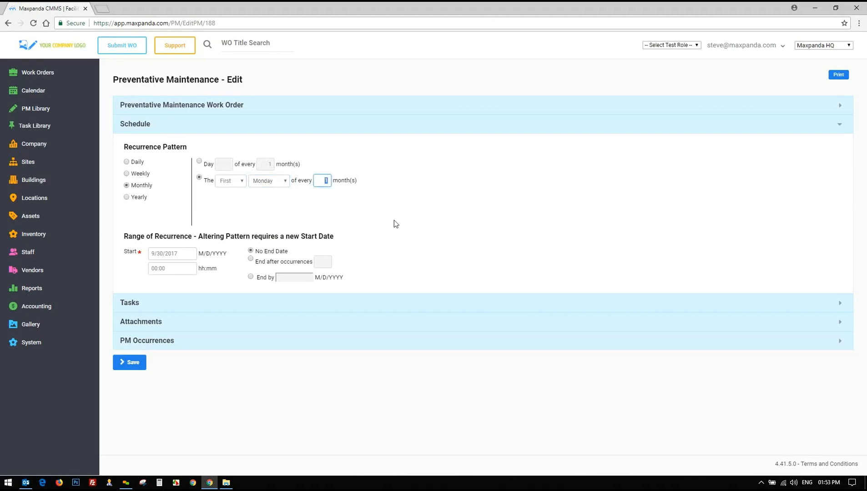
key(BackSpace)
text(2)
drag(255, 251, 287, 252)
click(250, 260)
click(323, 261)
text(6)
click(140, 307)
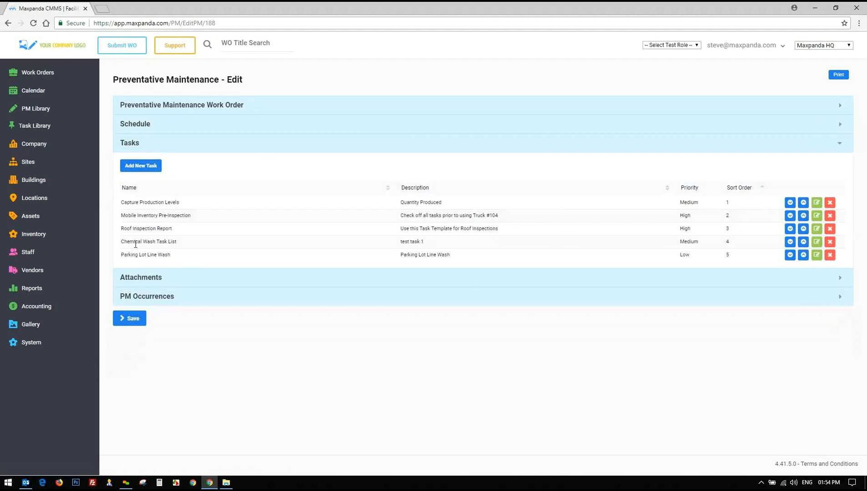
Show the PM's two PDFs and photo, previewing the gas furnace installation photo enlarged
drag(120, 202, 170, 254)
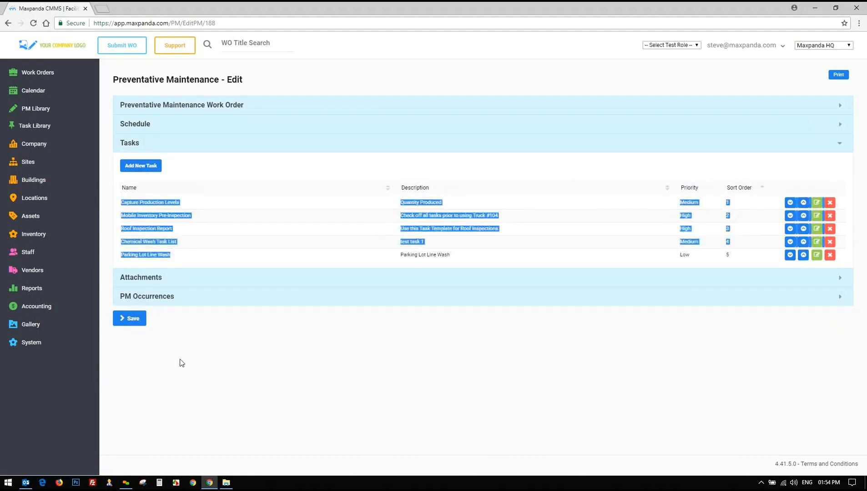
click(181, 362)
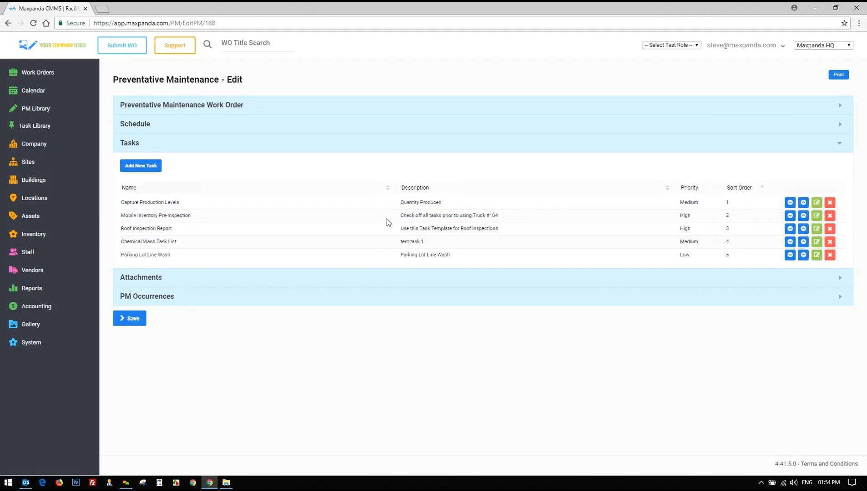
click(144, 282)
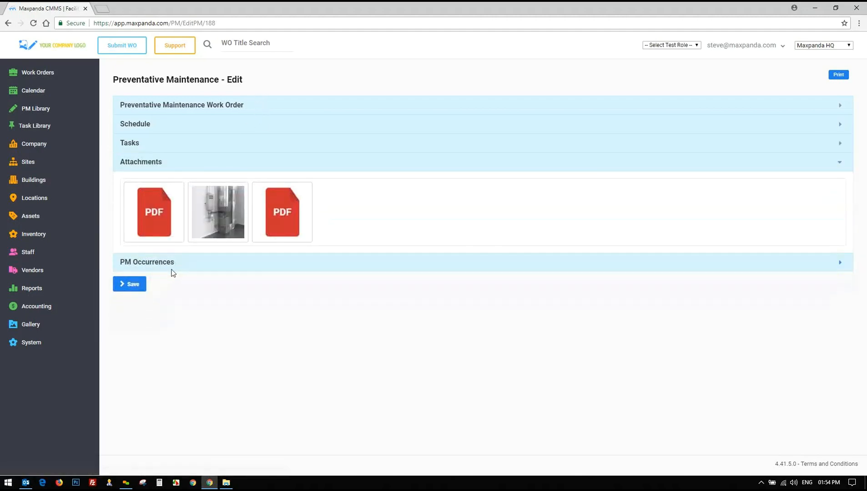
mouse_move(164, 207)
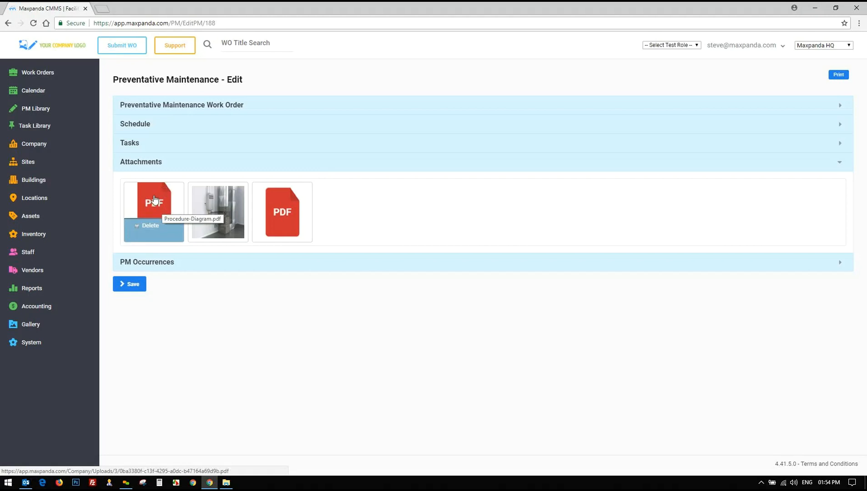
click(217, 207)
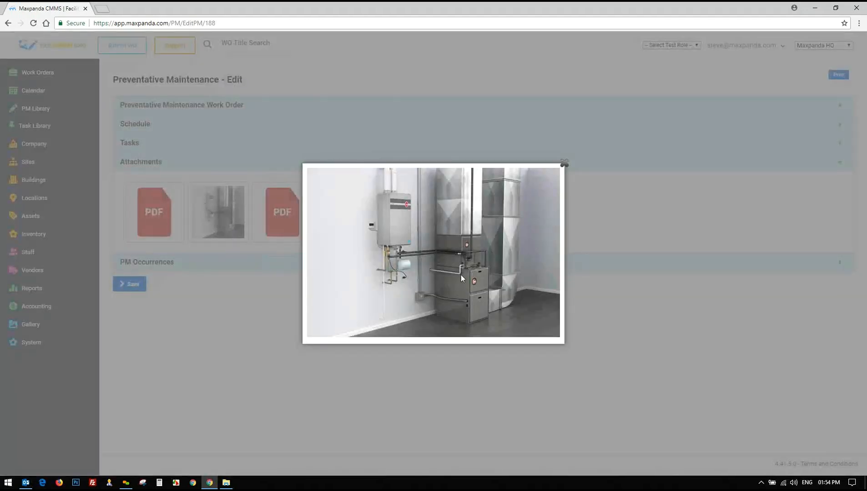
click(564, 165)
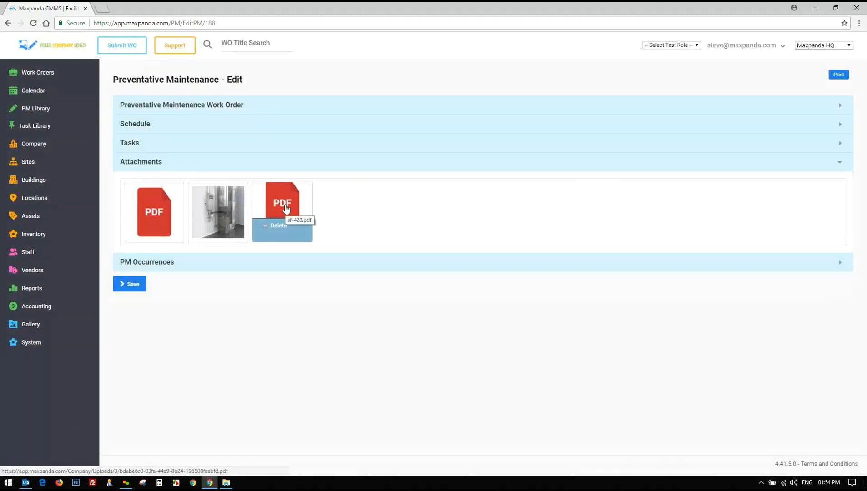
Review the 137 processed PM occurrences, the first running 4/5/2015 to 4/19/2015, then reopen the work order details
click(145, 267)
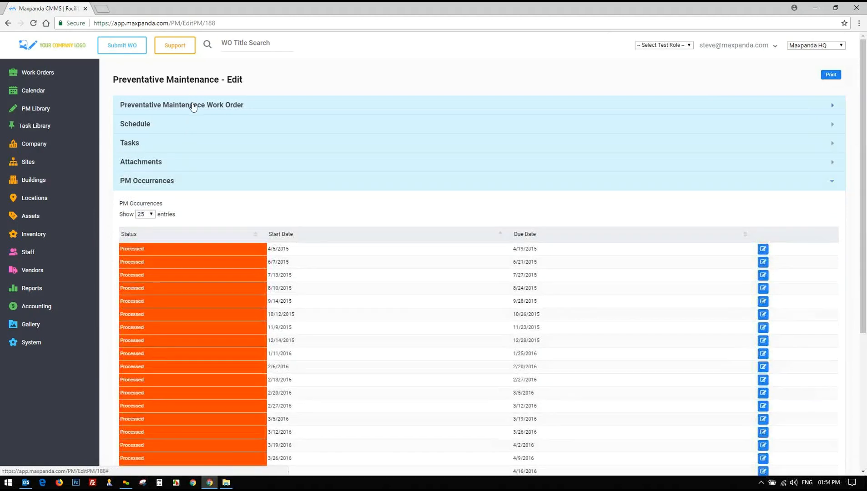
scroll(286, 226, down, 3)
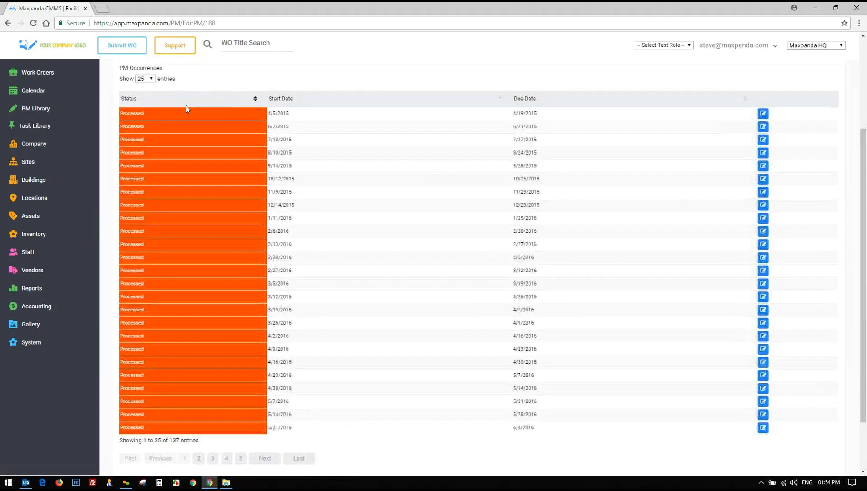
drag(268, 117, 304, 120)
click(298, 132)
scroll(305, 268, up, 3)
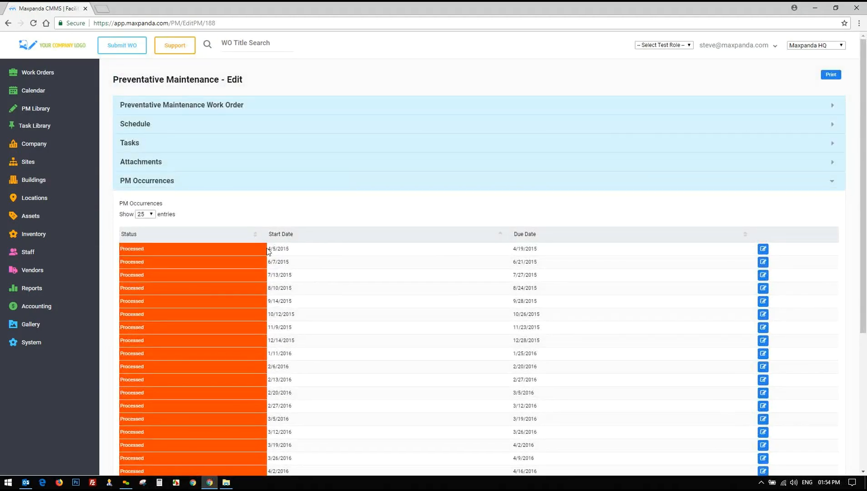
drag(269, 253, 570, 254)
scroll(296, 262, down, 3)
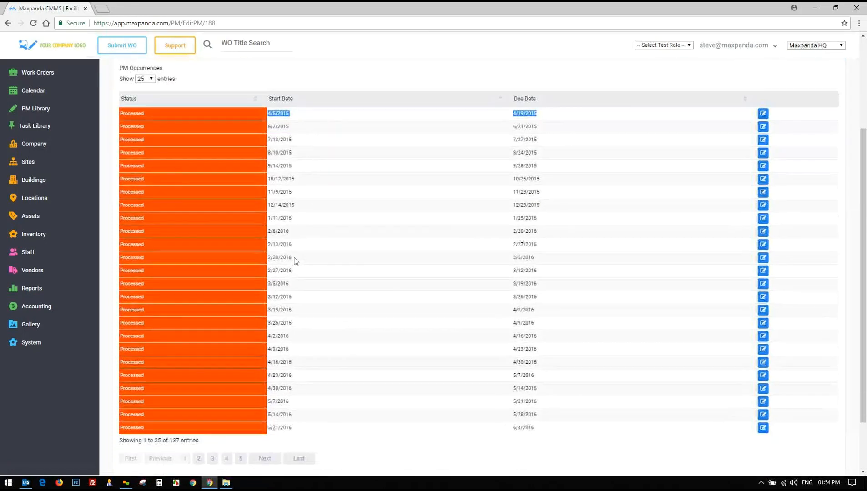
scroll(296, 261, up, 3)
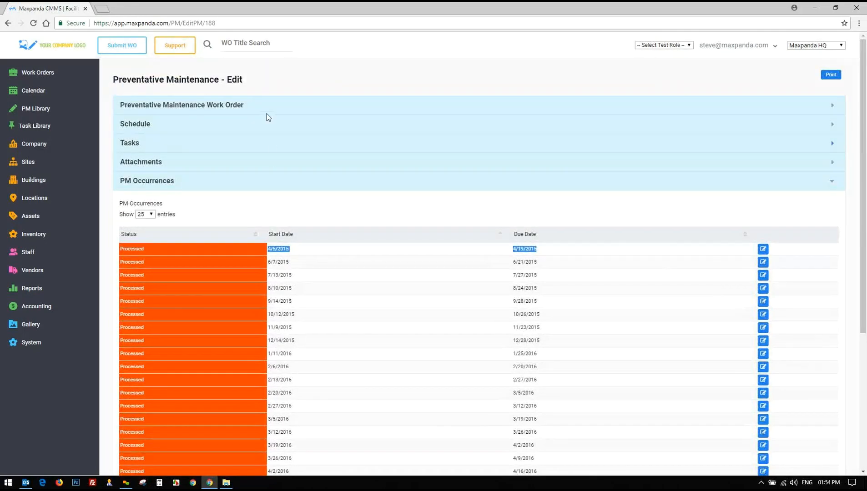
click(267, 106)
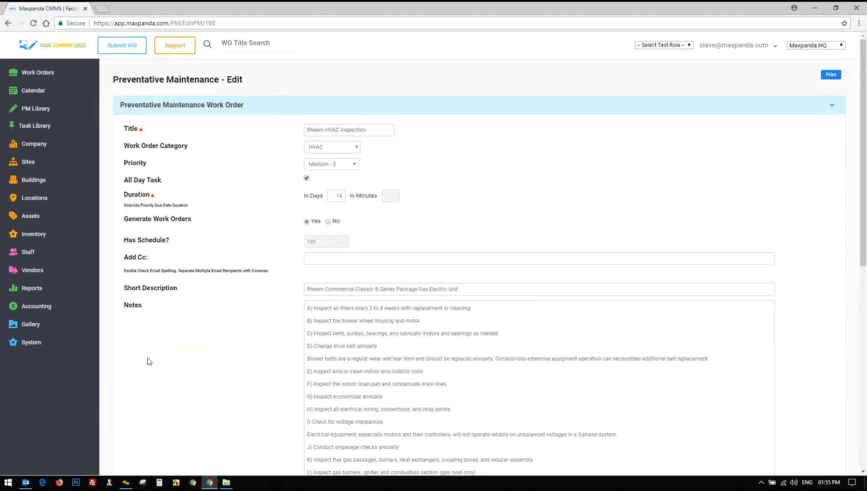
Expand the Reports list in the sidebar and open the SLA Export report
click(25, 309)
click(24, 291)
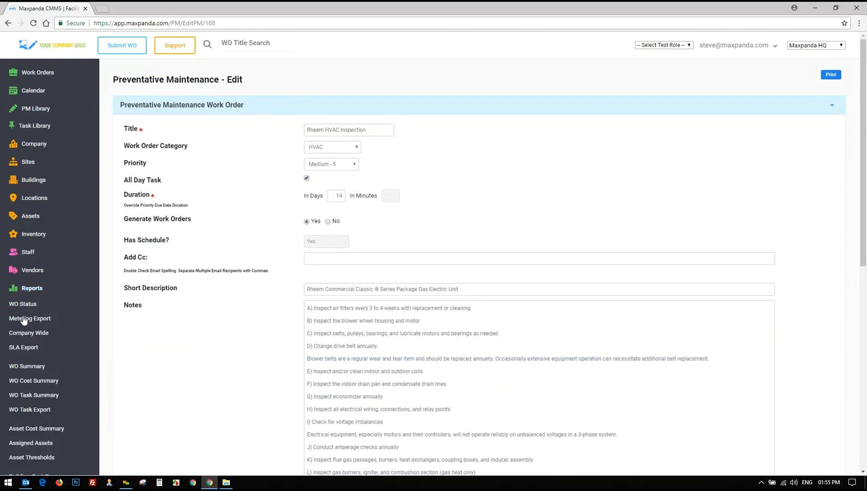
scroll(23, 305, down, 4)
scroll(24, 314, down, 4)
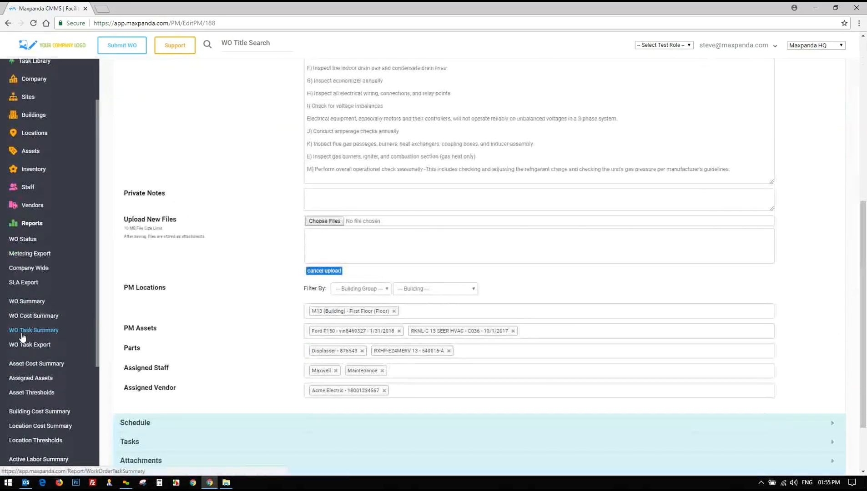
scroll(30, 341, down, 1)
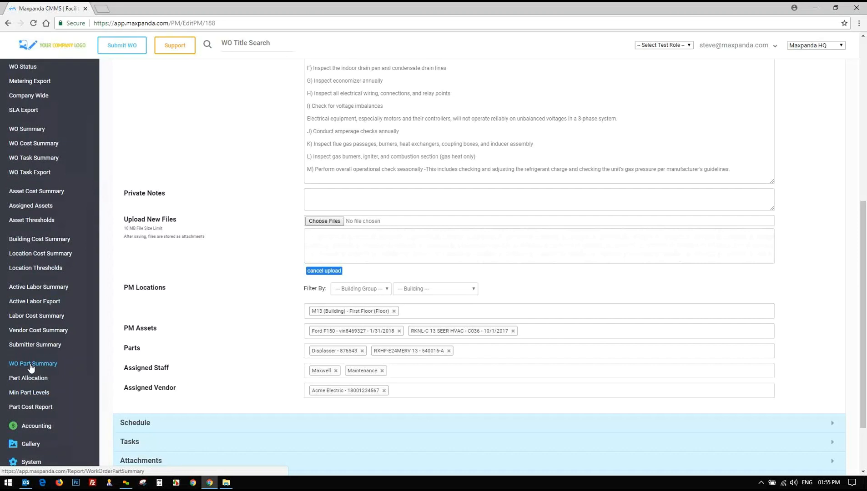
scroll(26, 295, up, 2)
scroll(26, 294, up, 1)
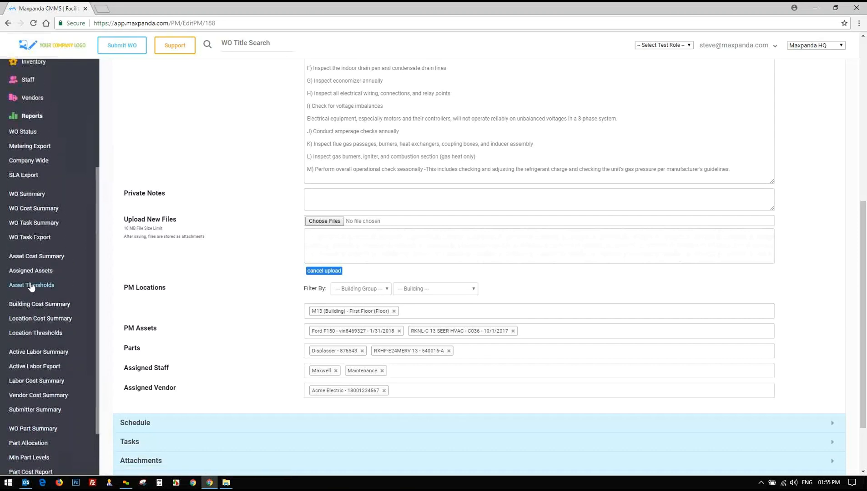
click(23, 177)
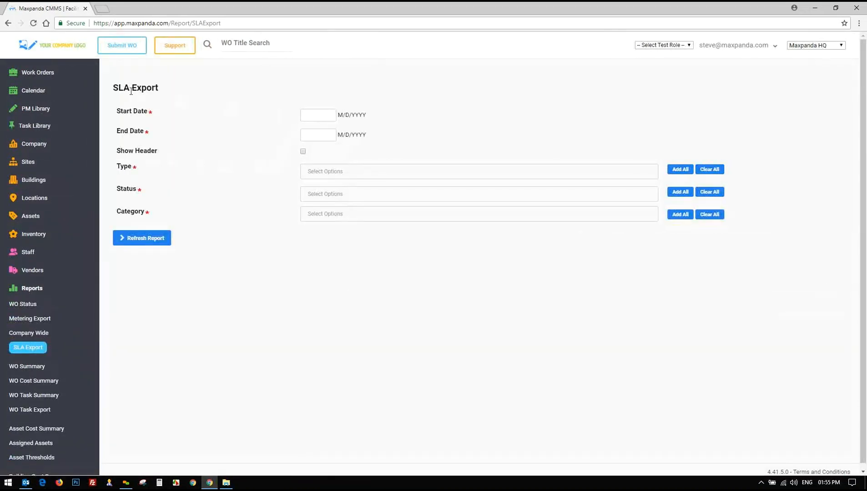
Set the SLA Export date range from 03/01/2018 to 06/15/2018
drag(117, 88, 133, 89)
click(326, 114)
click(308, 132)
click(309, 131)
click(309, 131)
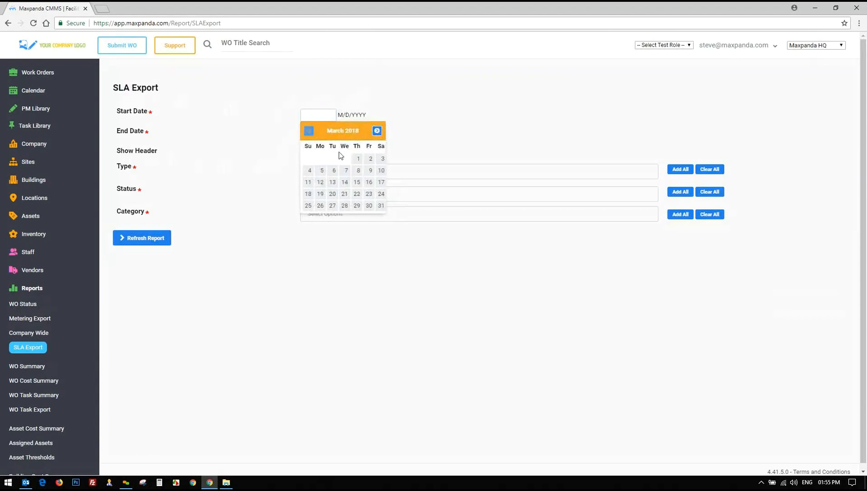
click(318, 135)
click(369, 202)
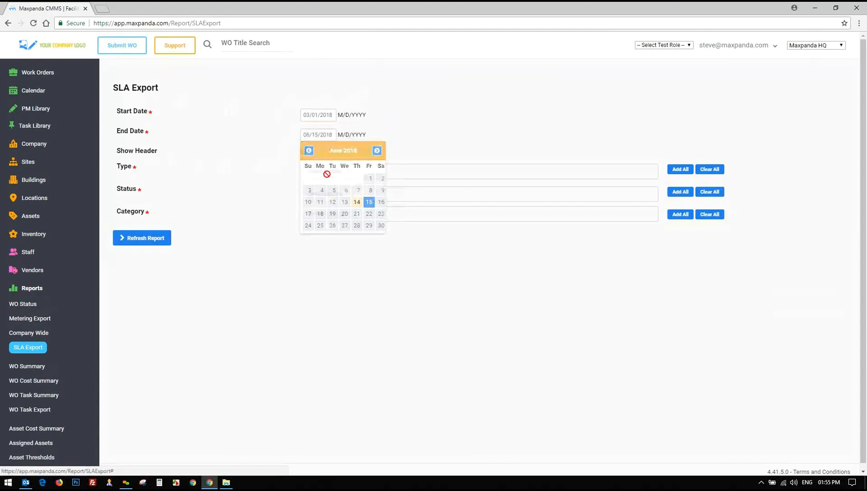
Include all categories, statuses and work order types, and generate the report
click(680, 214)
click(680, 192)
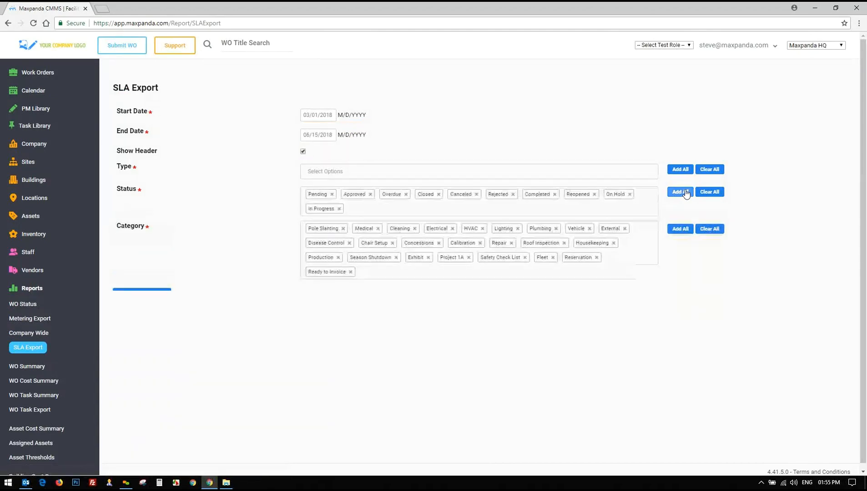
click(681, 169)
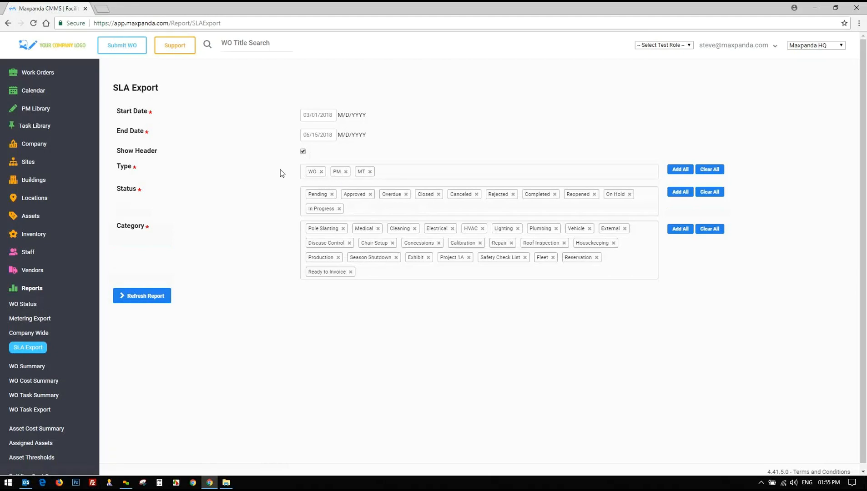
click(137, 296)
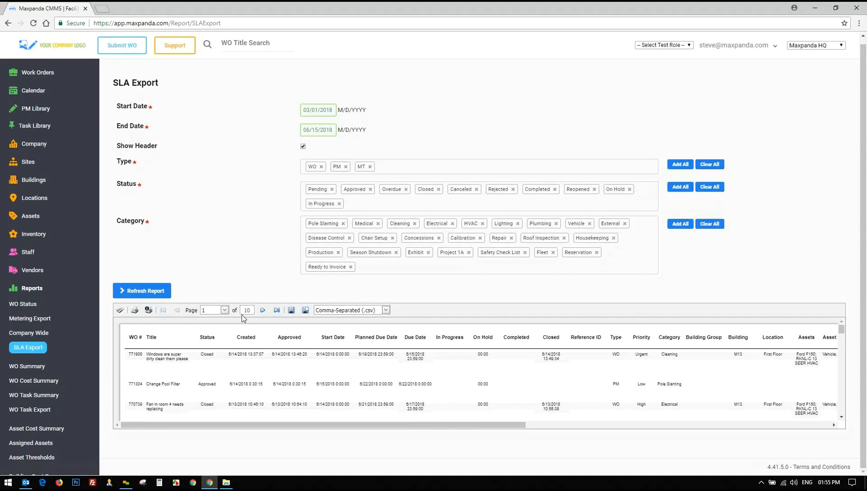
click(384, 310)
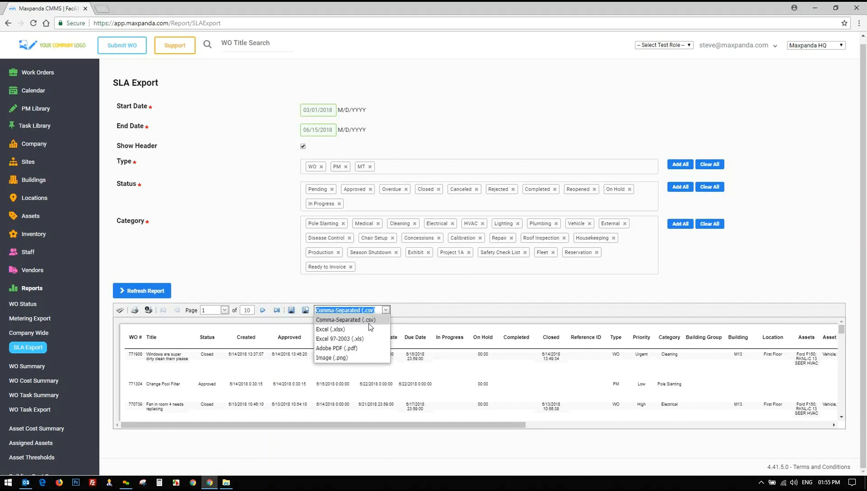
click(263, 284)
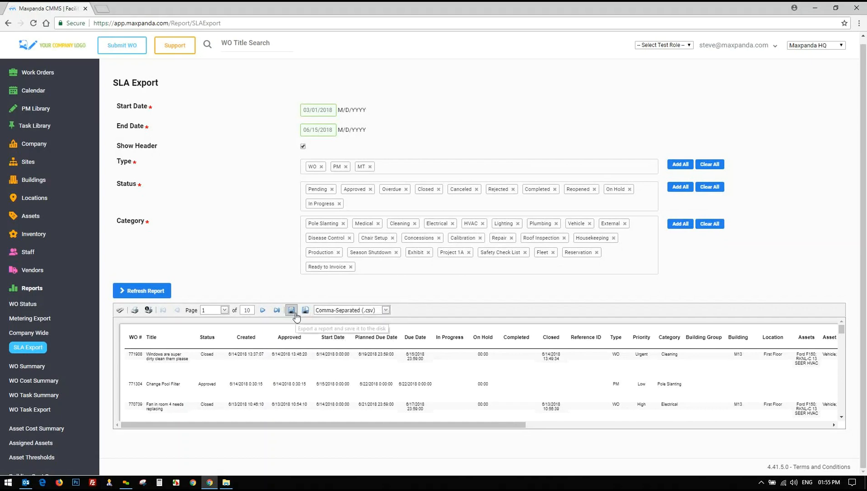
mouse_move(148, 356)
mouse_down()
mouse_move(192, 364)
mouse_move(148, 355)
mouse_up()
click(150, 357)
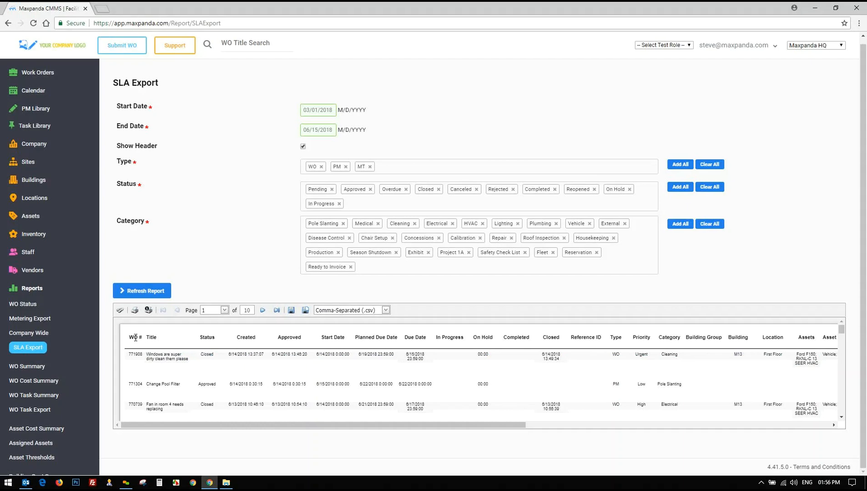
drag(136, 338, 593, 340)
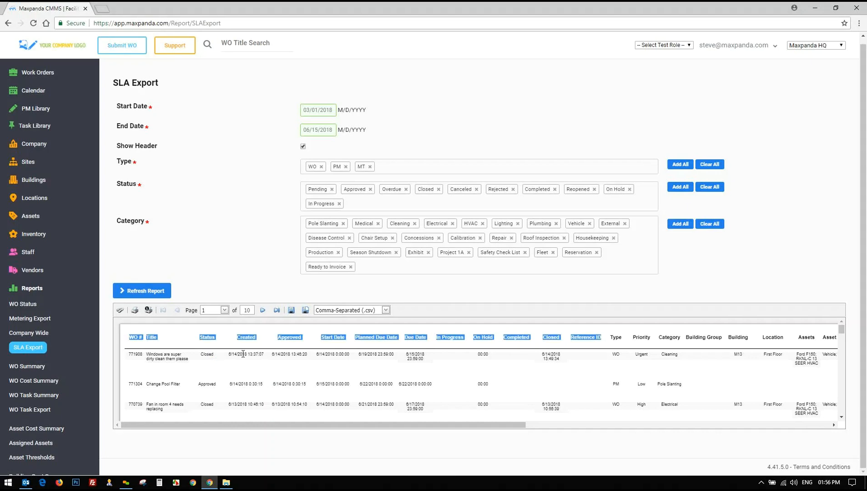
click(354, 359)
drag(358, 355, 424, 360)
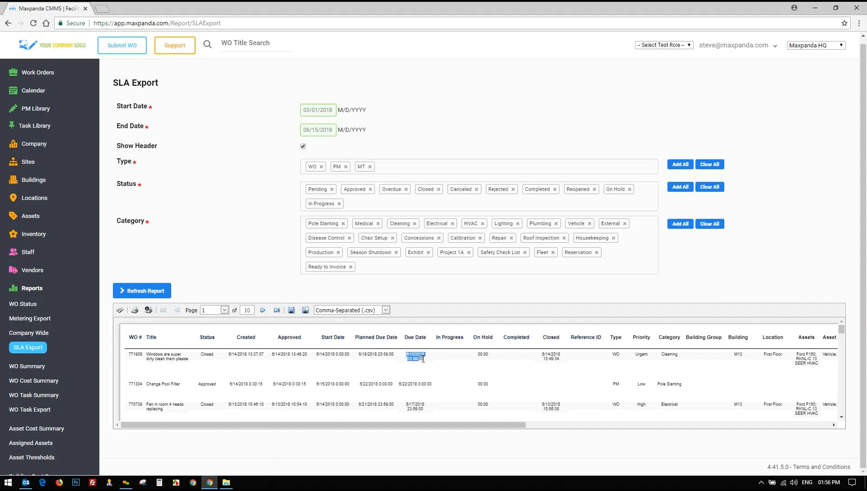
click(417, 357)
drag(448, 338, 494, 339)
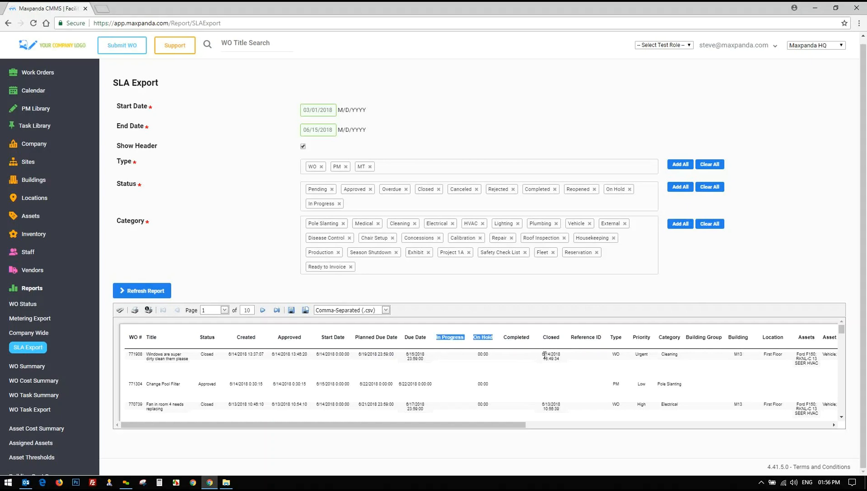
drag(544, 355, 557, 361)
drag(474, 426, 671, 430)
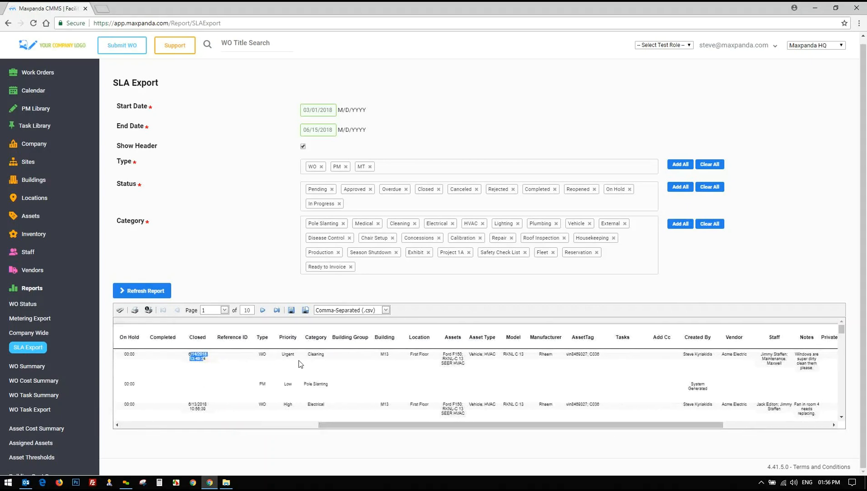
drag(286, 355, 812, 362)
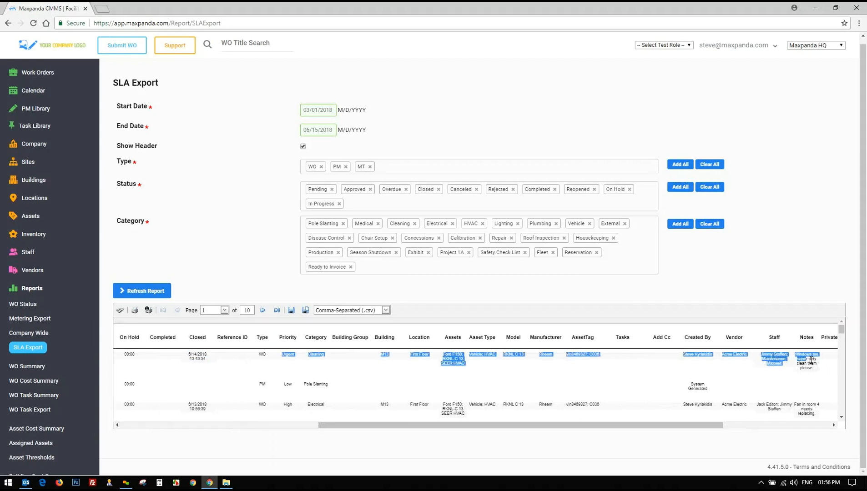
drag(517, 430, 624, 430)
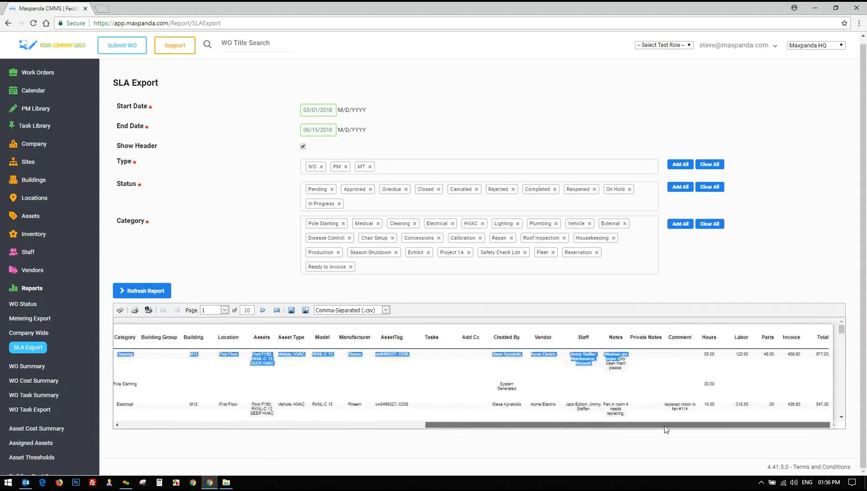
click(740, 366)
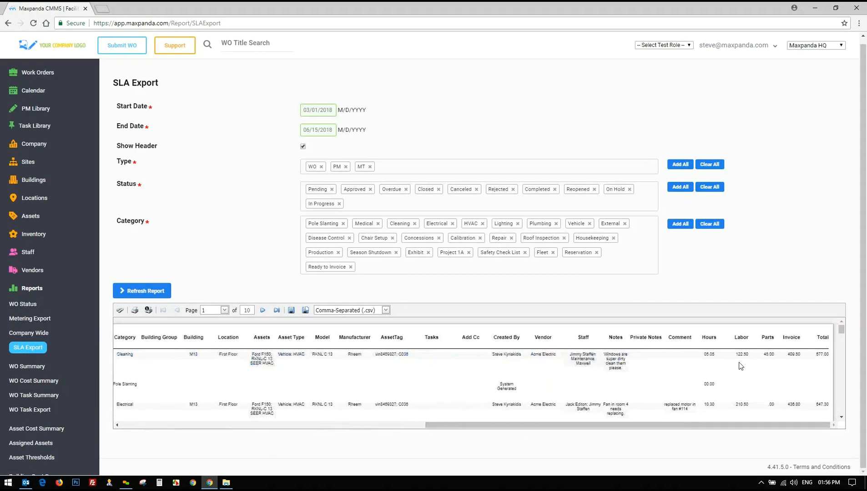
drag(715, 354, 770, 354)
click(717, 355)
click(415, 426)
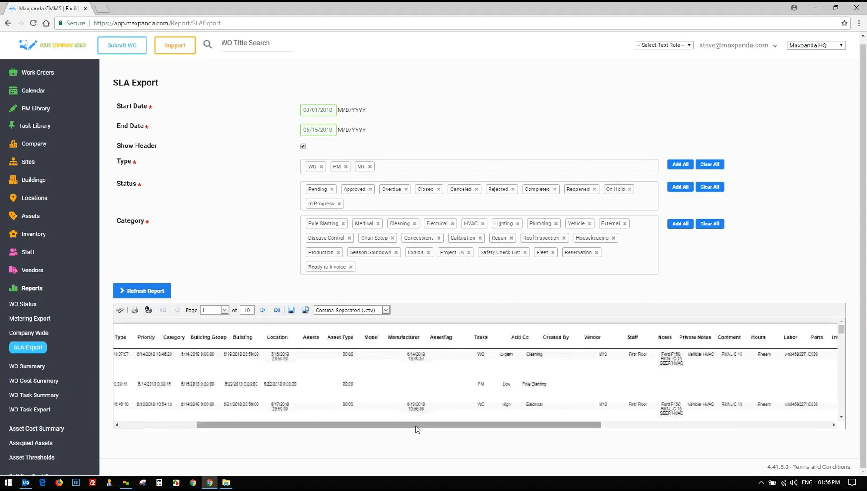
scroll(233, 241, up, 1)
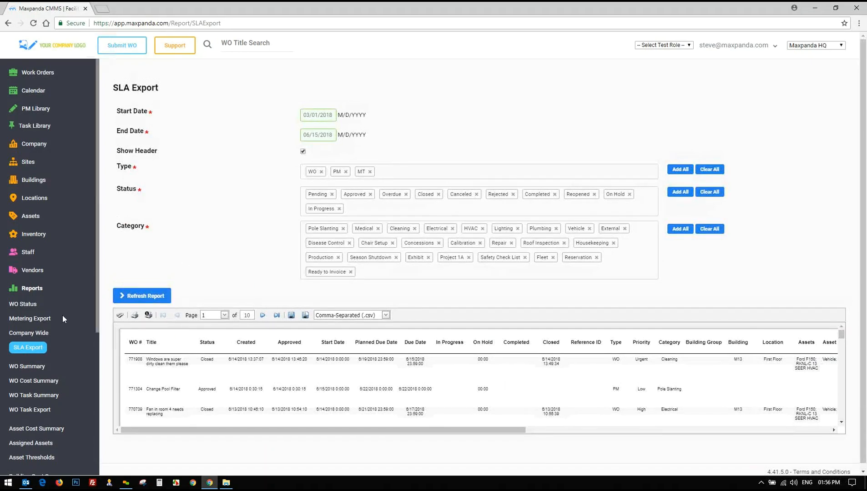
scroll(62, 314, down, 3)
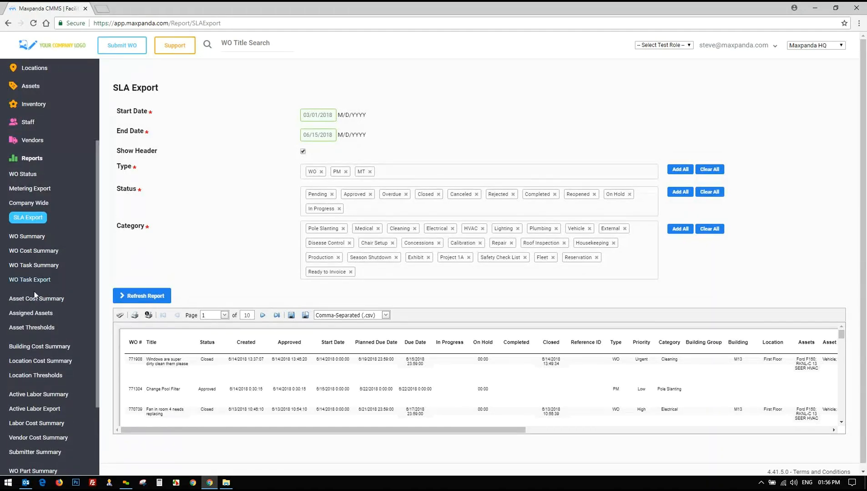
scroll(32, 292, down, 3)
scroll(32, 295, up, 4)
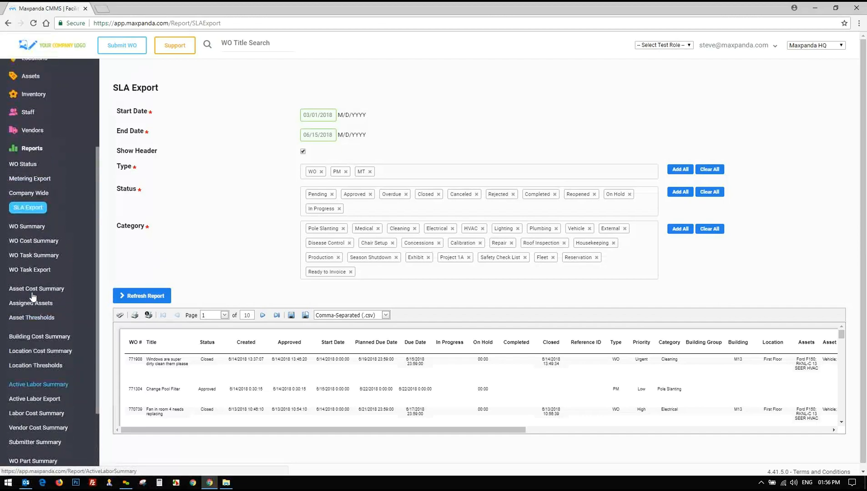
Open the site's Guest Services settings and select the public link URL
click(26, 214)
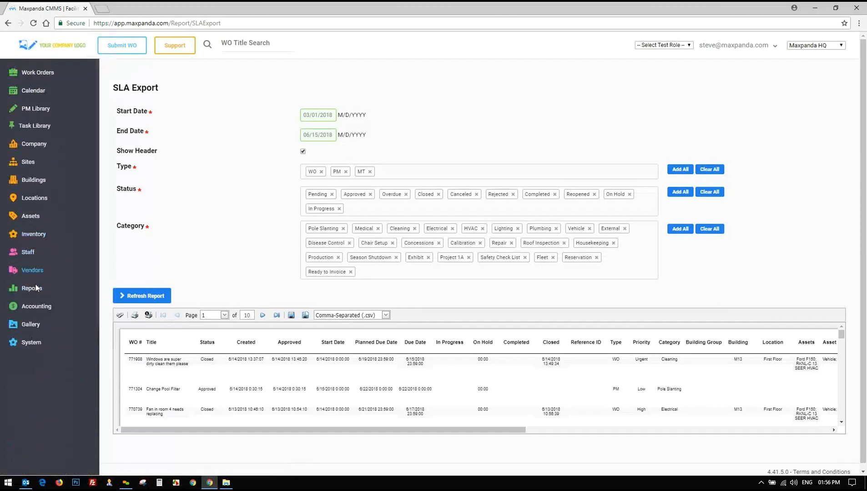
click(28, 164)
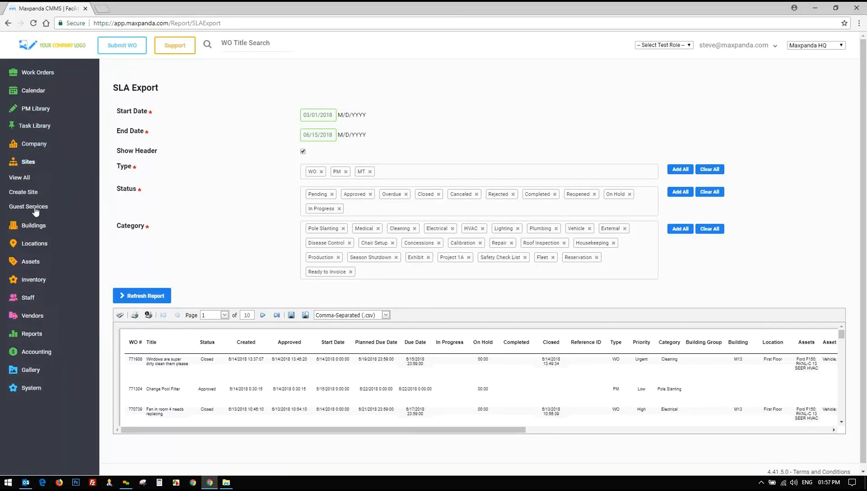
click(35, 208)
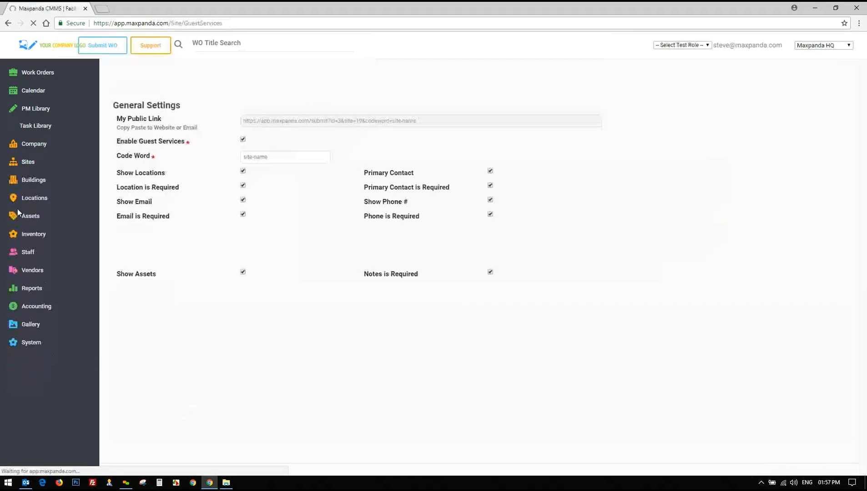
click(667, 45)
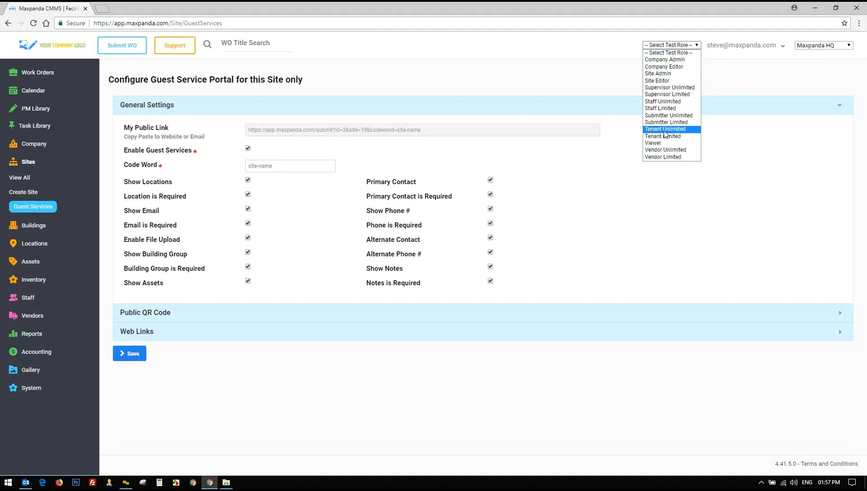
click(541, 183)
drag(435, 131, 241, 136)
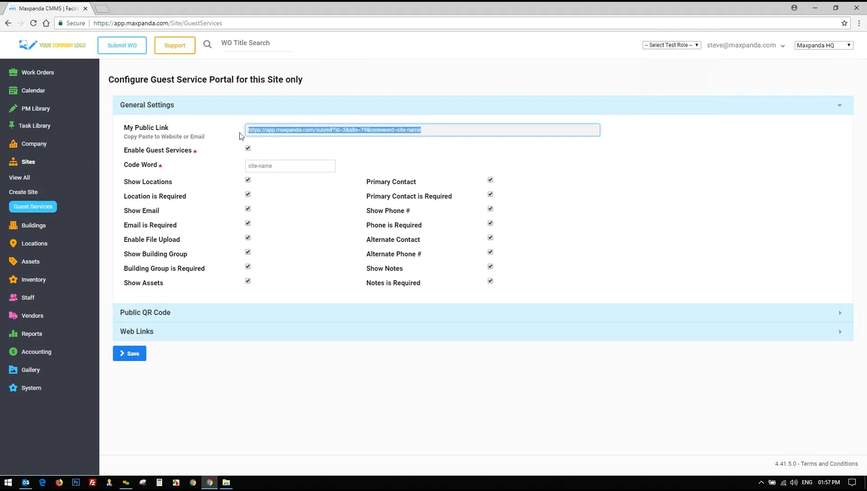
drag(277, 166, 242, 169)
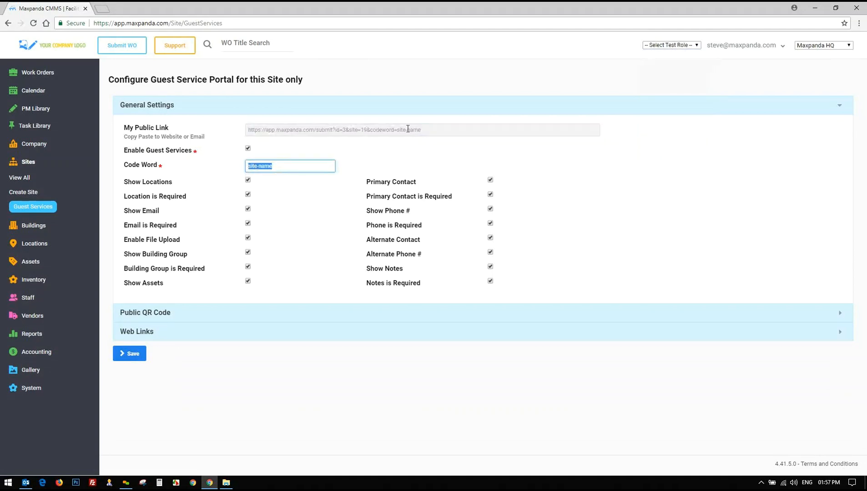
drag(436, 130, 225, 136)
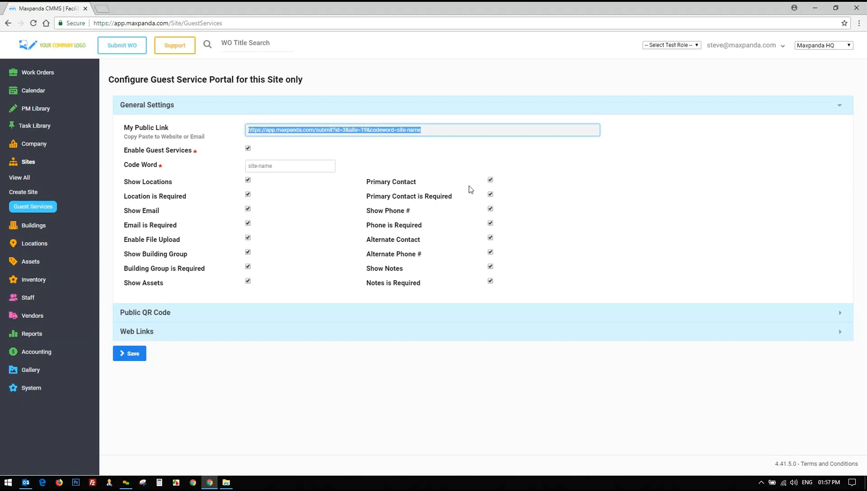
Turn on Show Title for the public QR code, then review Web Links and General Settings
click(154, 312)
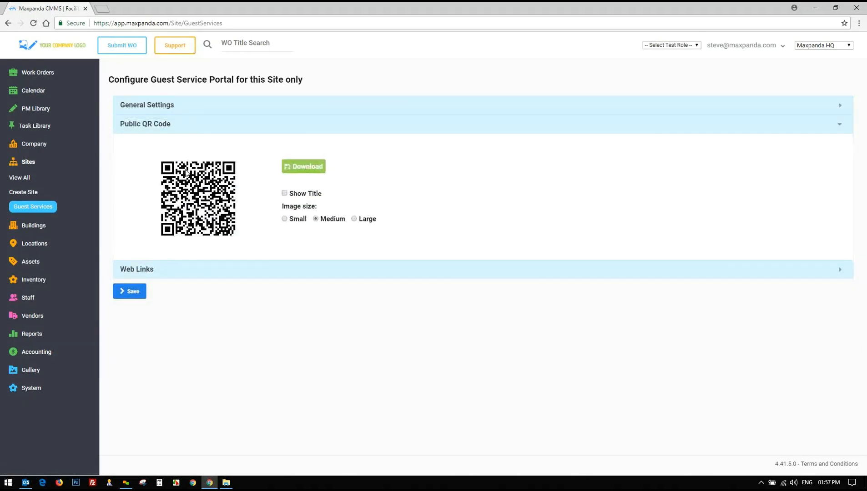
click(284, 193)
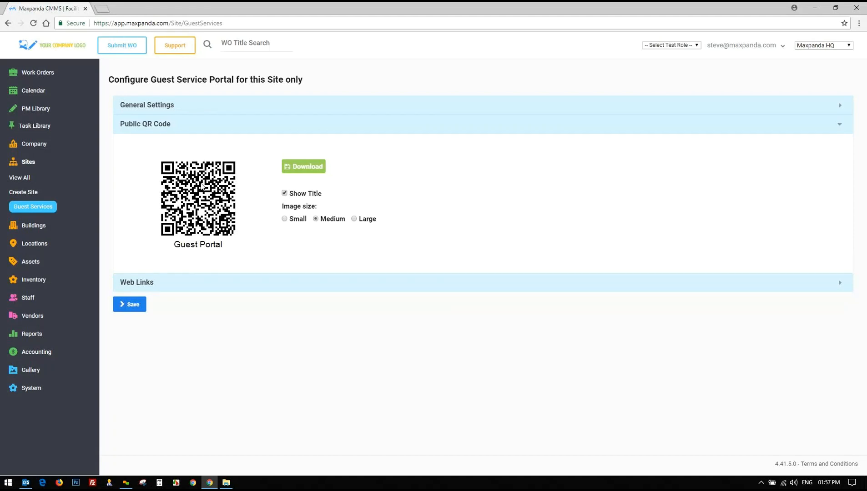
click(137, 281)
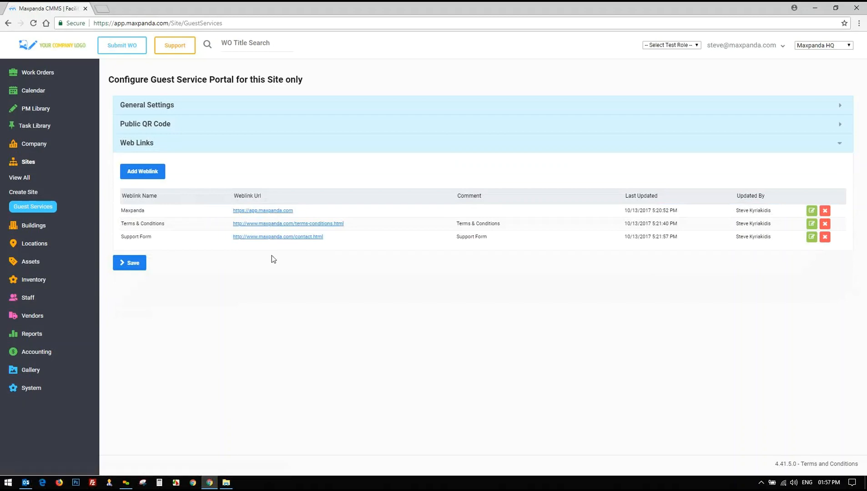
click(207, 105)
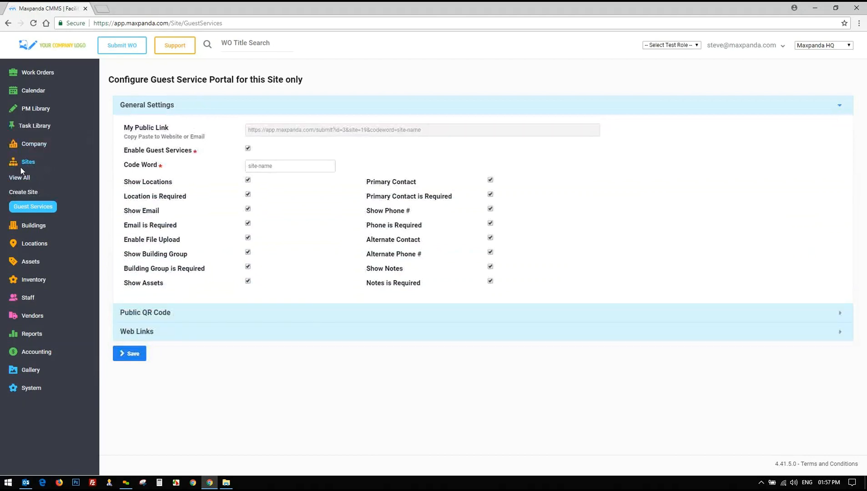
drag(439, 130, 227, 132)
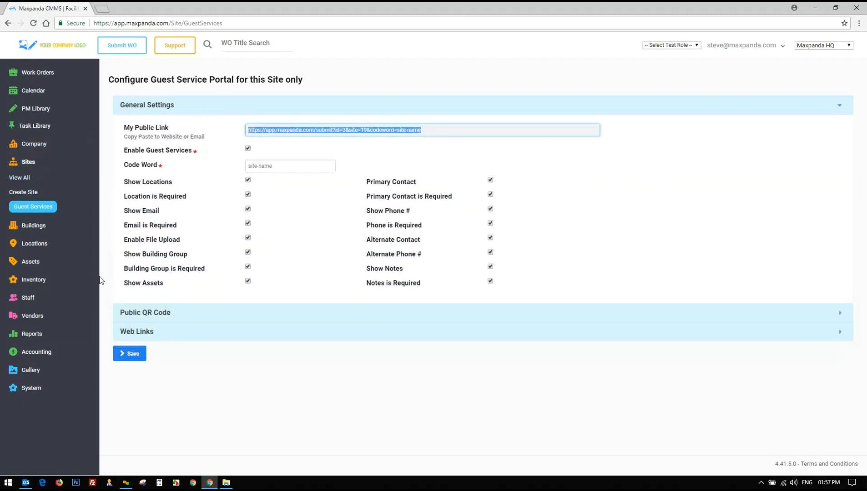
click(30, 261)
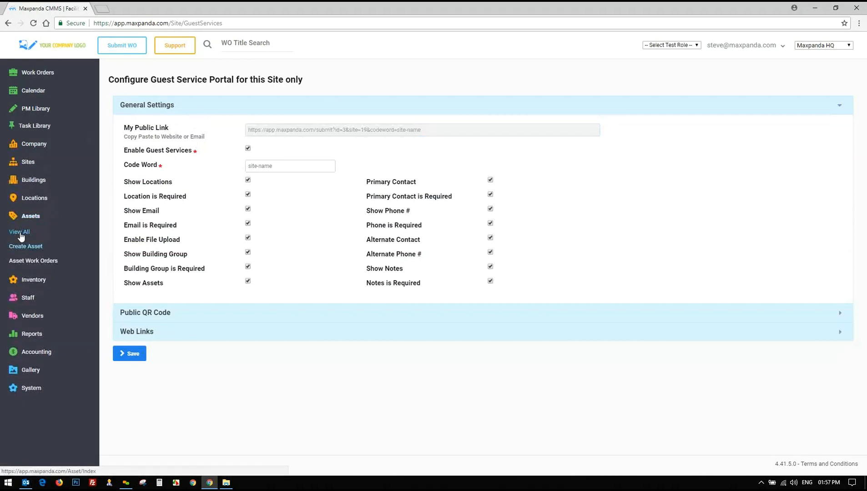
Open the RKNL-C 13 SEER HVAC asset for editing from the asset list
click(21, 233)
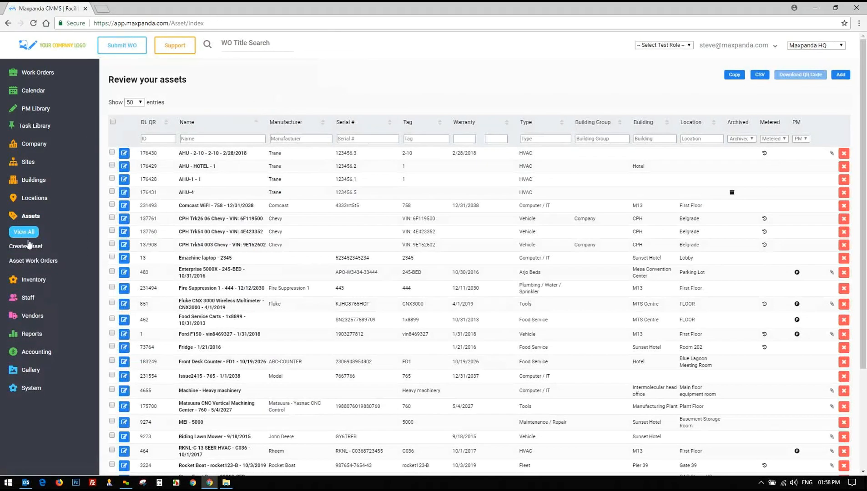
click(25, 279)
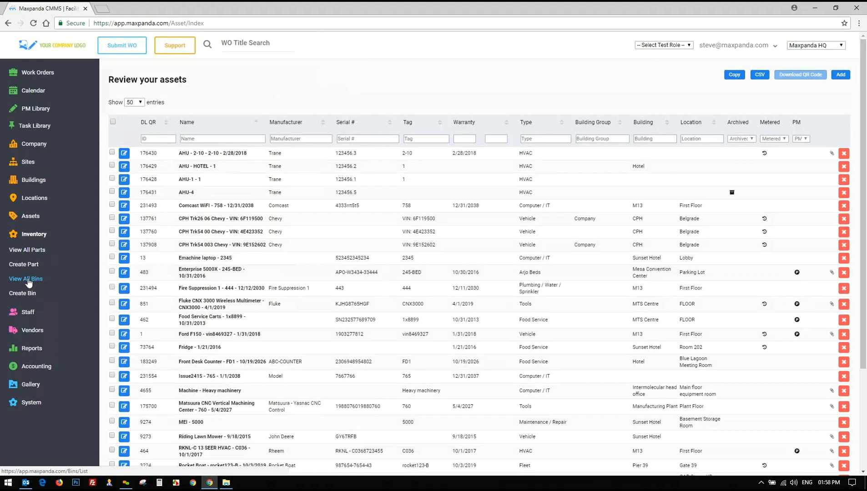
click(30, 236)
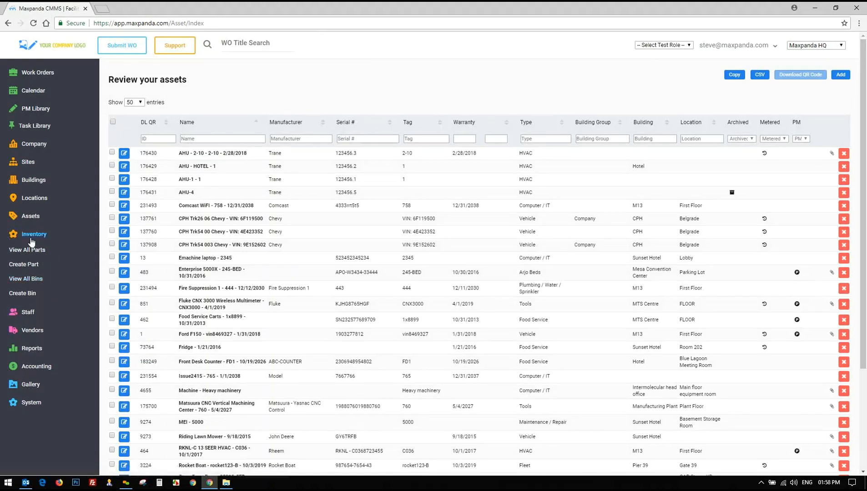
click(62, 220)
scroll(194, 264, down, 5)
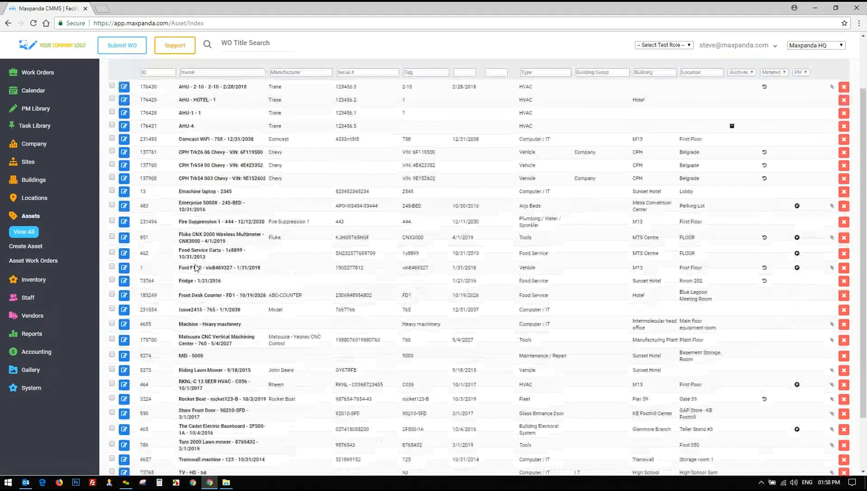
drag(177, 317, 293, 317)
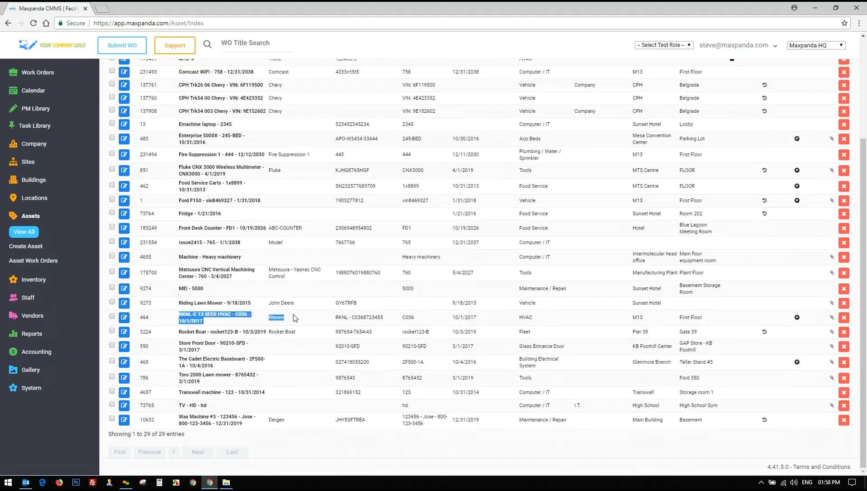
click(124, 318)
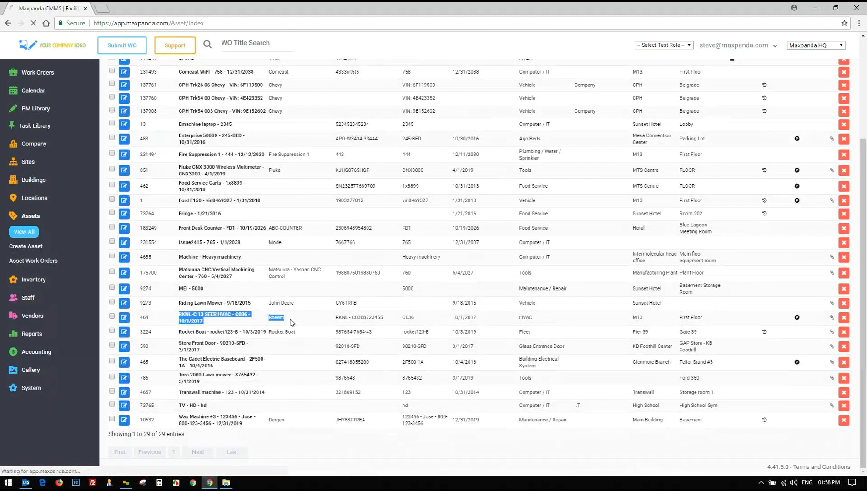
scroll(321, 311, up, 3)
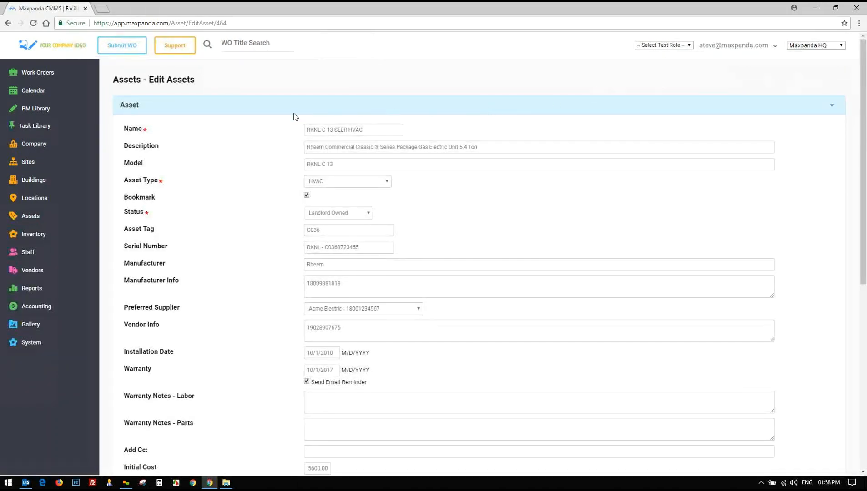
Collapse the asset details and expand the Parts, Metering, Attachments and QR Code sections
click(232, 105)
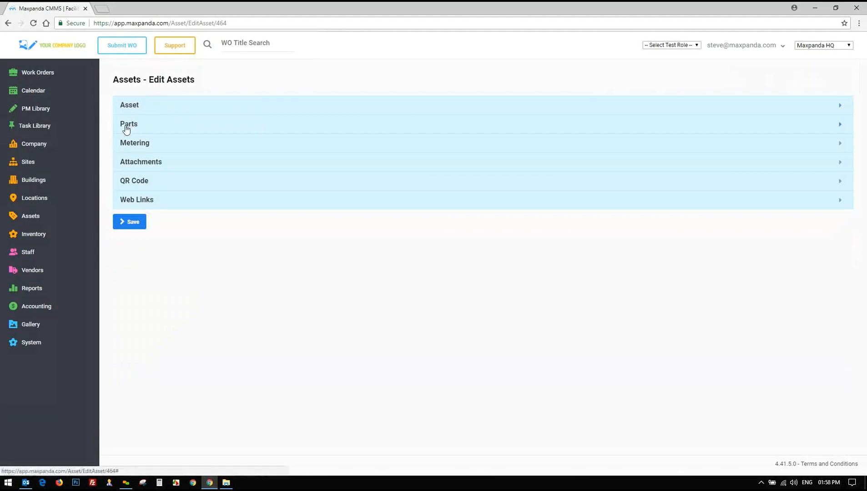
click(126, 129)
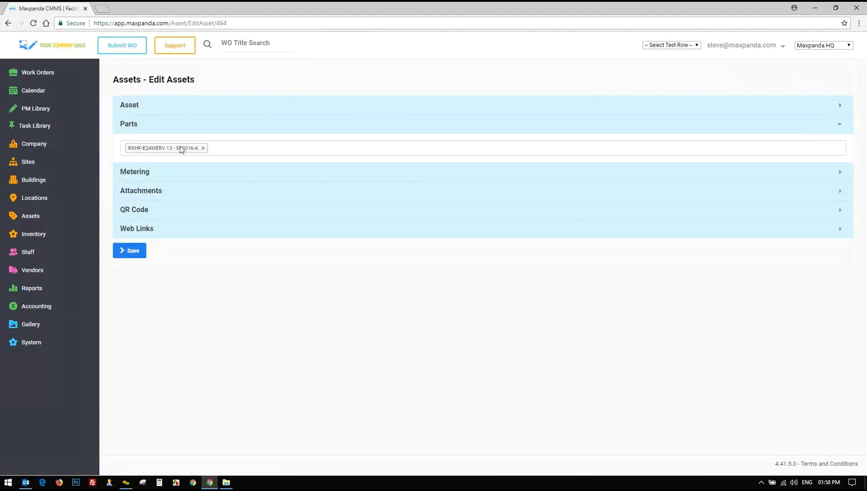
click(136, 175)
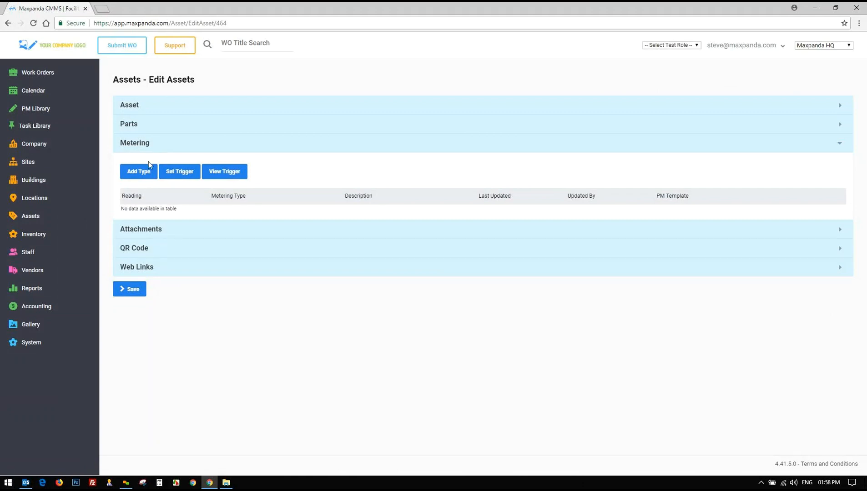
click(140, 230)
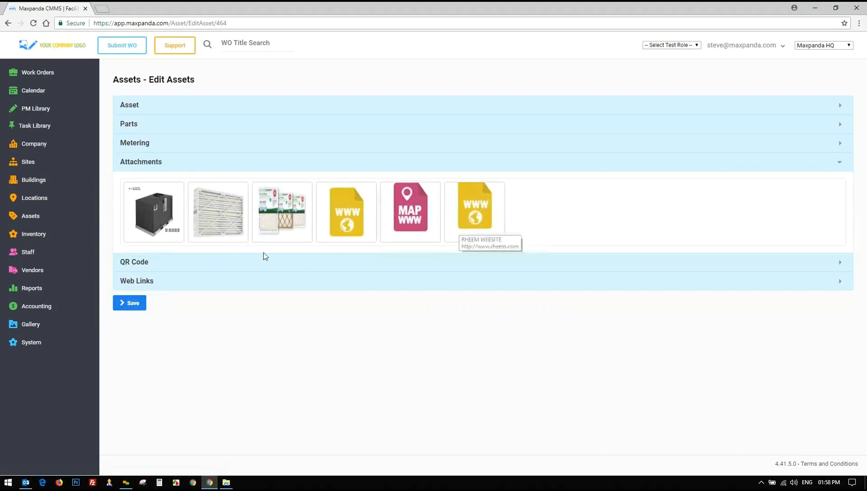
click(135, 268)
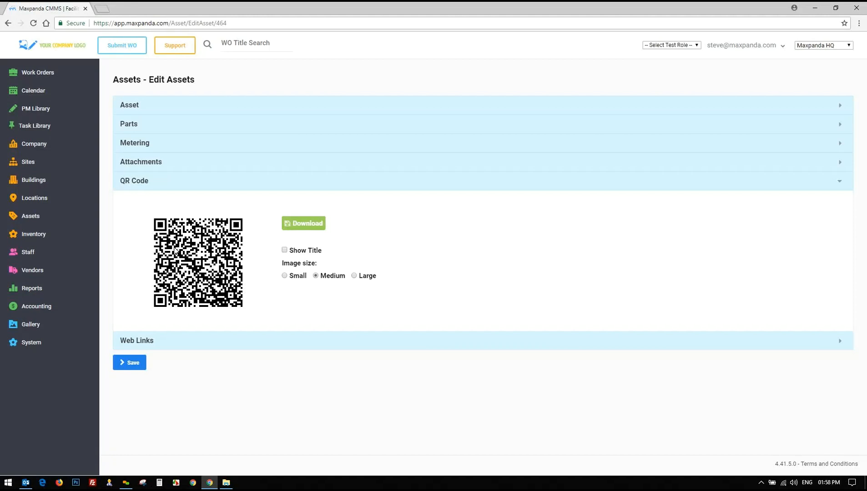
Print the asset title under a medium-size QR code, then reopen the asset details fields
click(284, 276)
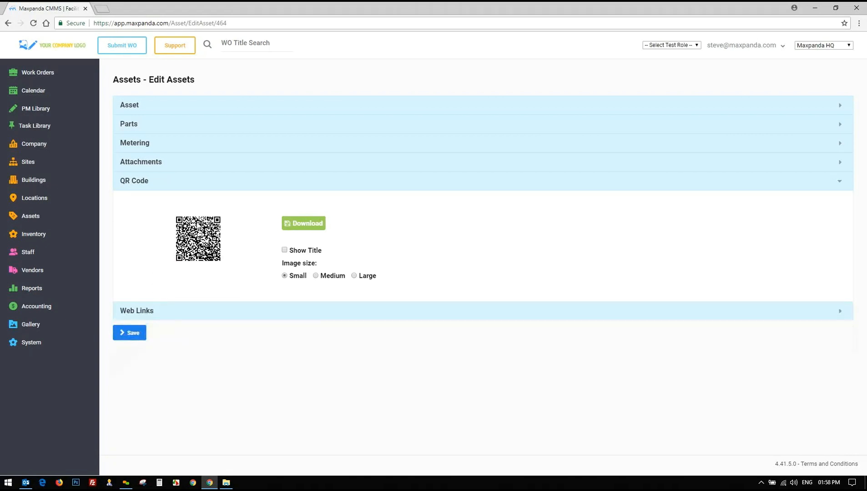
click(285, 250)
click(316, 275)
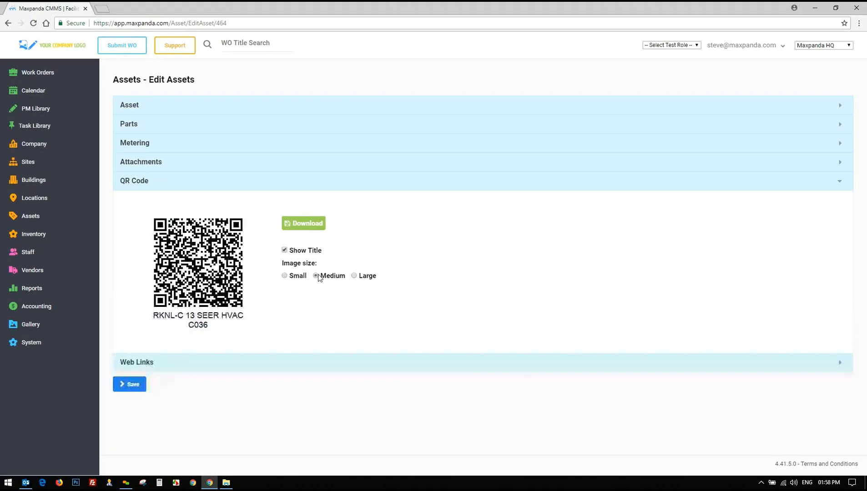
click(137, 362)
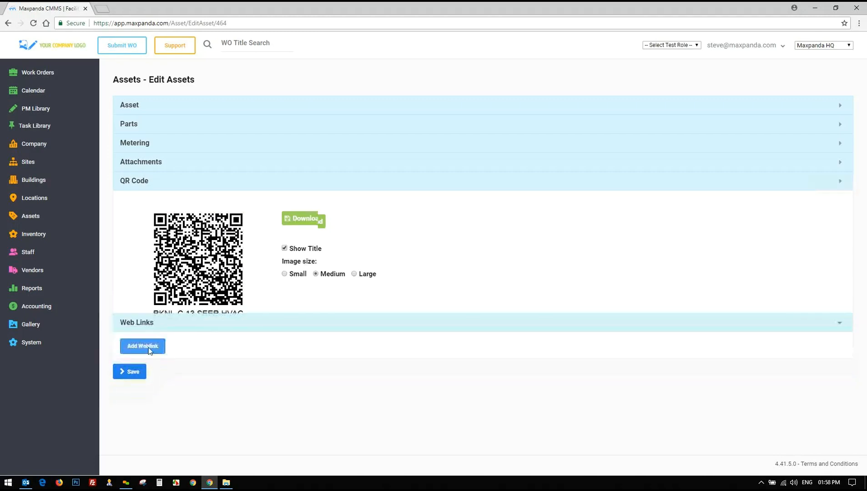
click(178, 182)
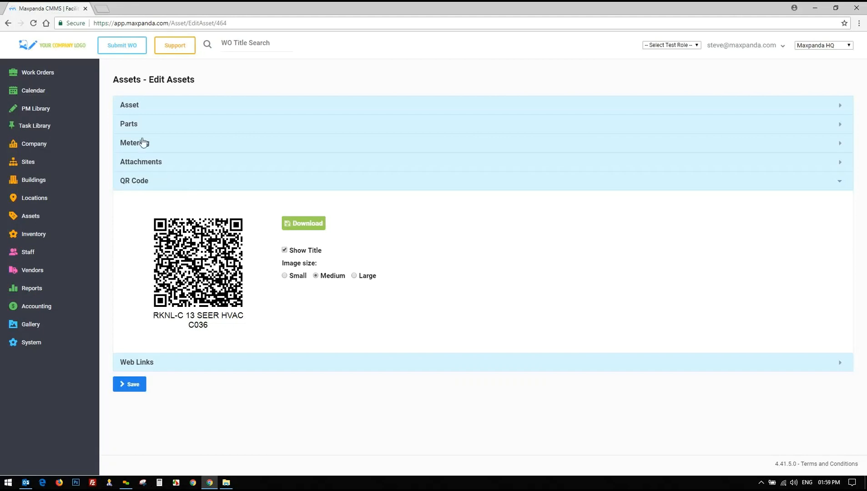
click(144, 105)
scroll(233, 224, down, 2)
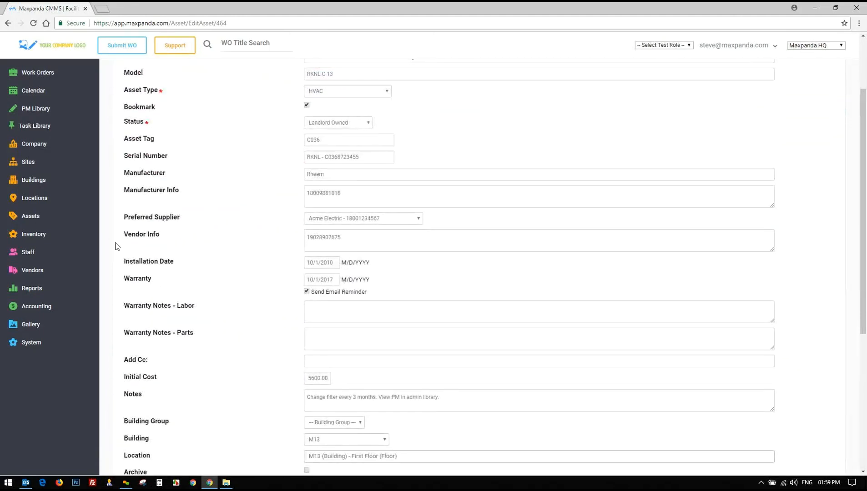
click(34, 236)
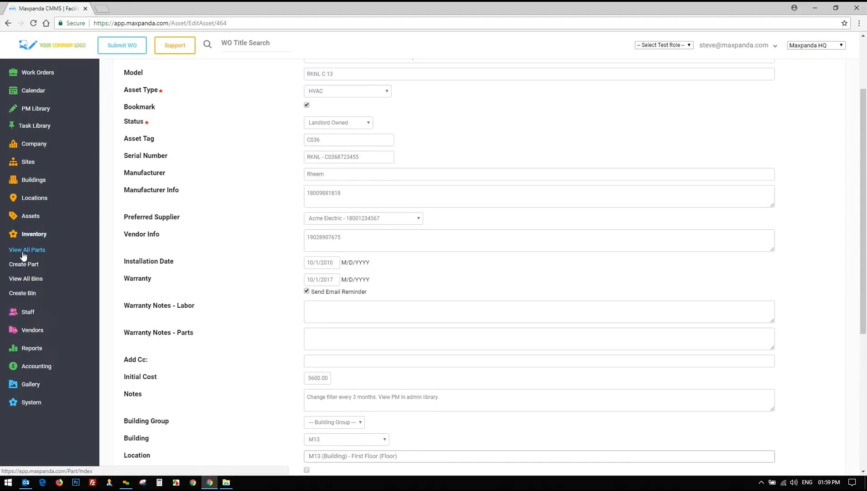
Open the 35-part inventory list and select all parts on the first page
click(23, 253)
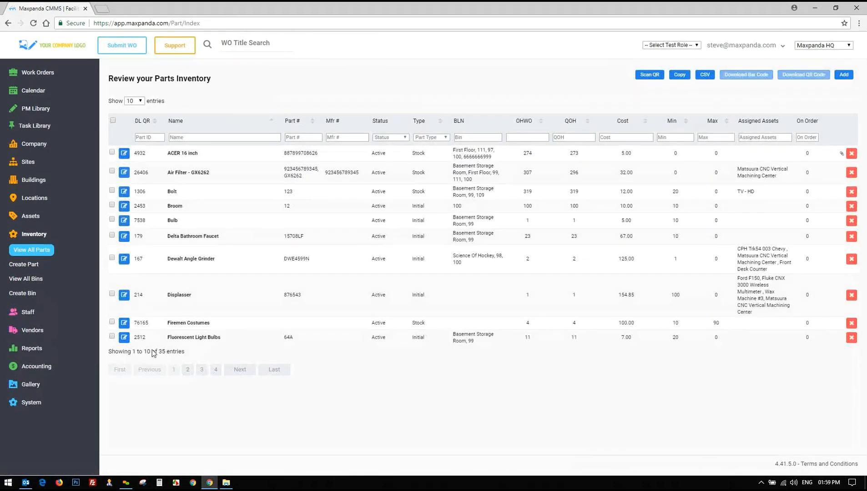
drag(158, 353, 200, 353)
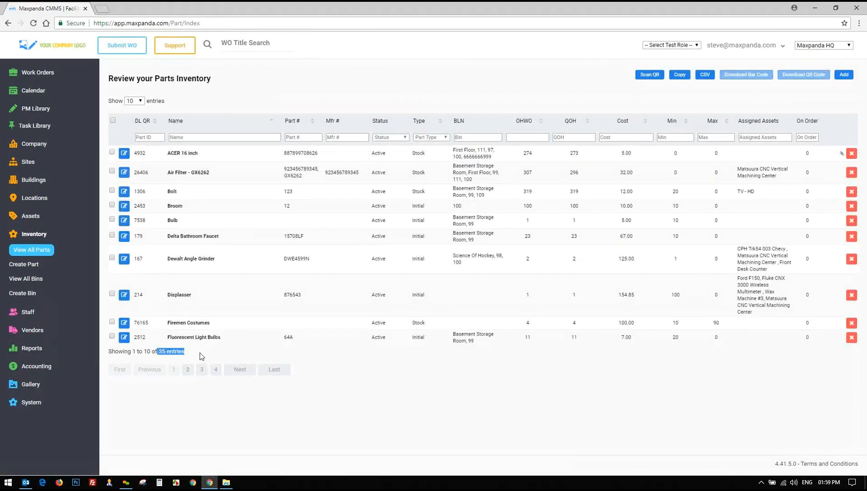
click(112, 121)
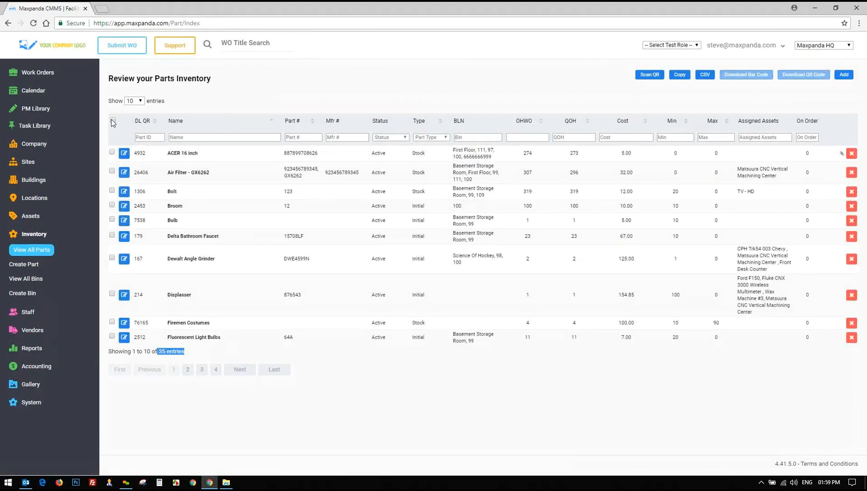
click(138, 101)
click(276, 98)
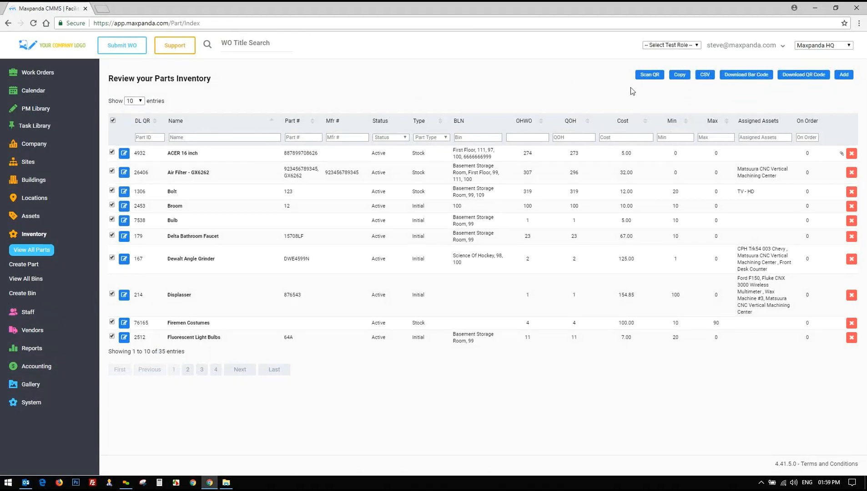
Try downloading bar codes, then preview the QR codes at large and medium sizes and cancel
click(760, 77)
click(485, 275)
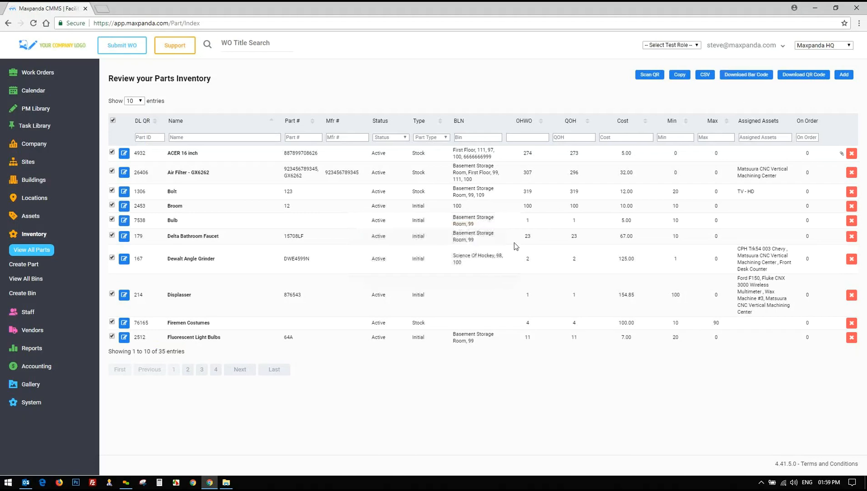
click(814, 77)
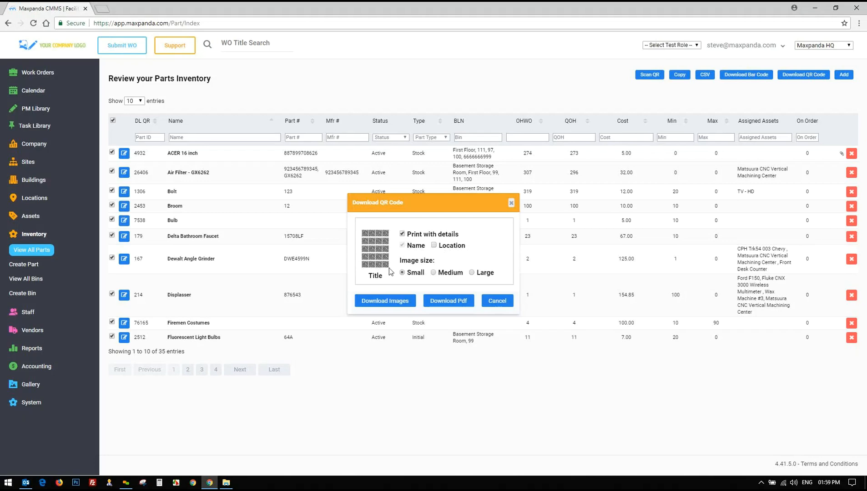
click(472, 273)
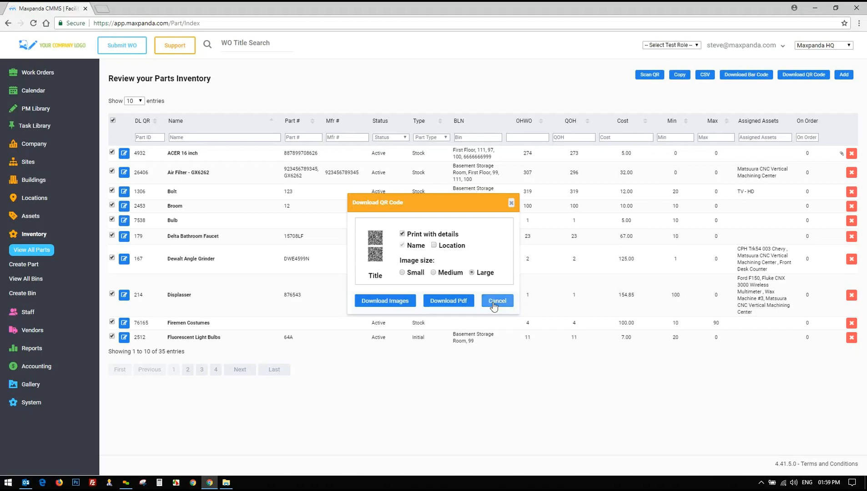
click(433, 273)
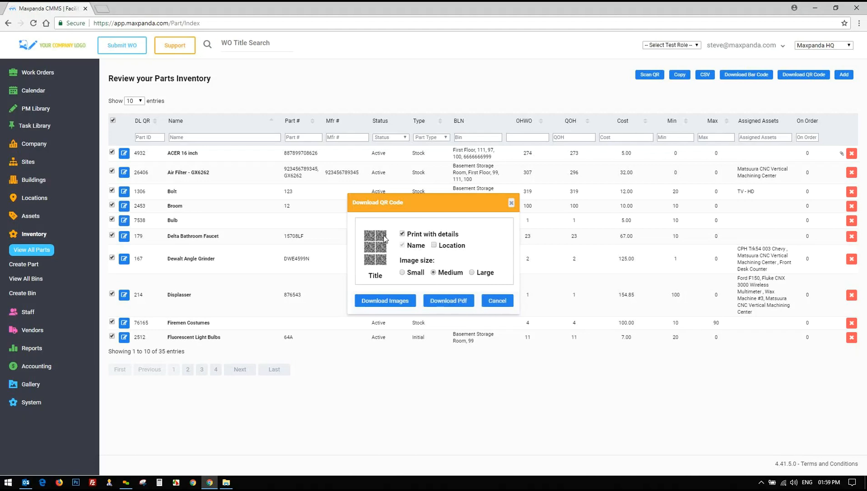
click(496, 302)
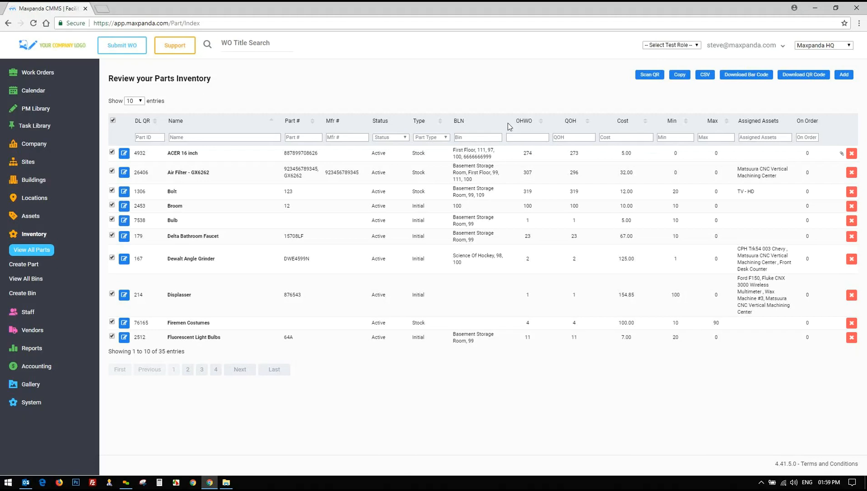
click(803, 76)
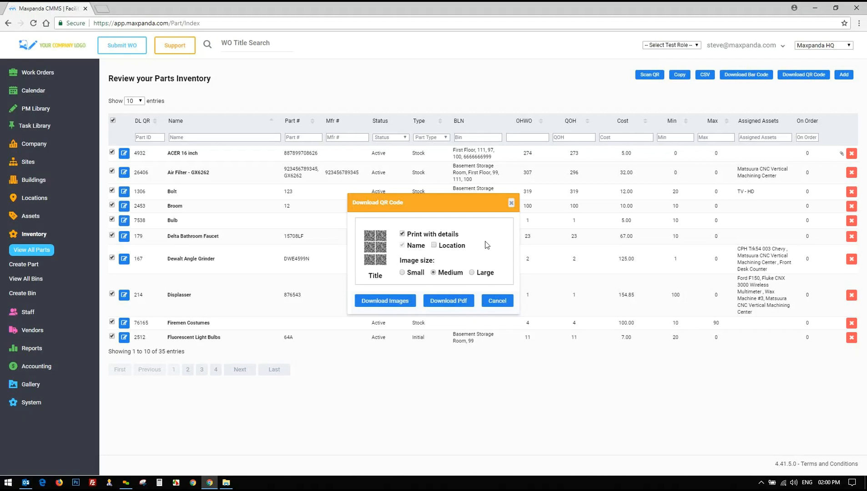
click(494, 301)
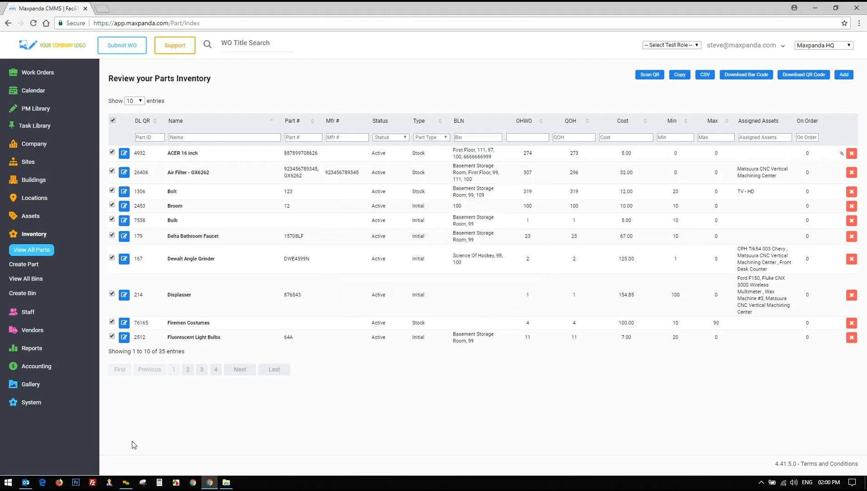
Load the Maxpanda website in a new browser tab
click(27, 75)
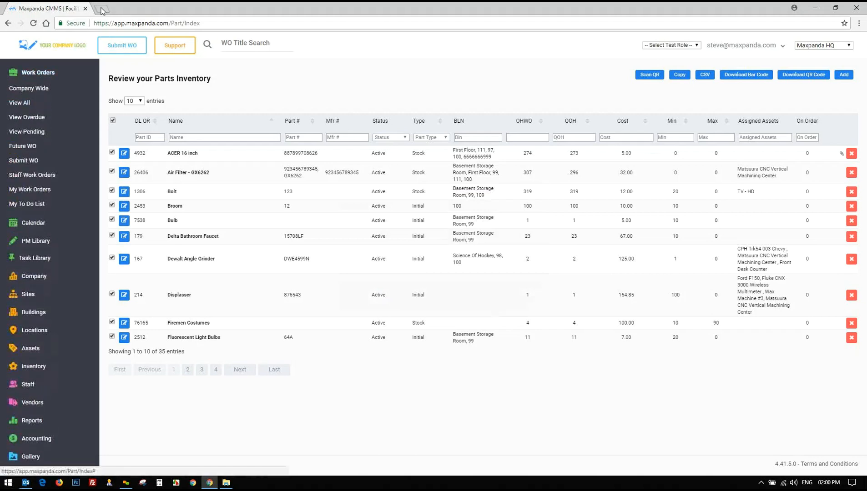
click(102, 8)
click(104, 40)
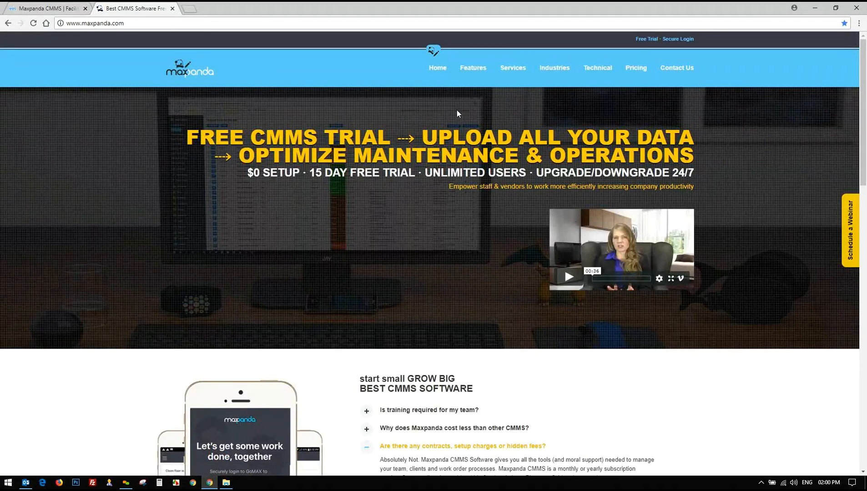
Open the CMMS Role Management page and review its permissions table across user roles
mouse_move(460, 76)
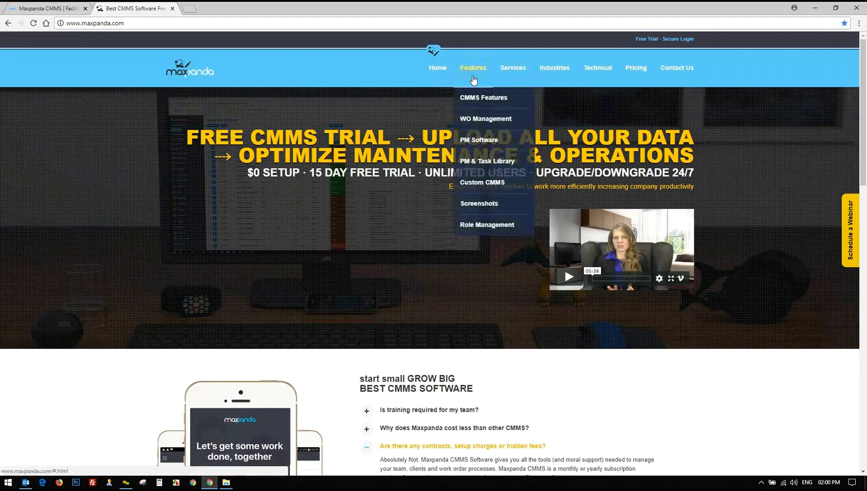
click(493, 228)
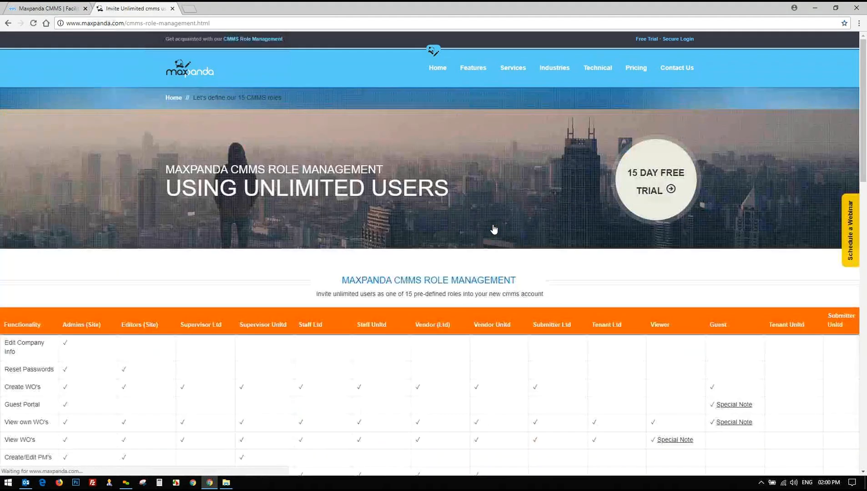
scroll(494, 229, down, 10)
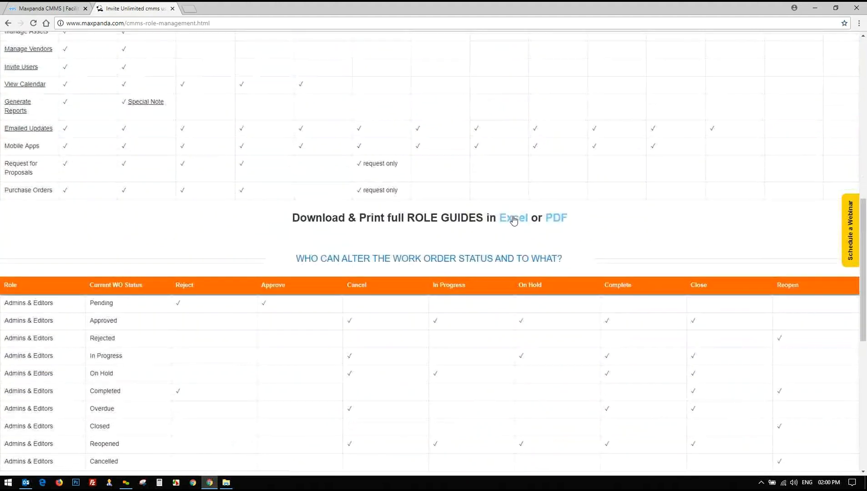
scroll(561, 222, up, 3)
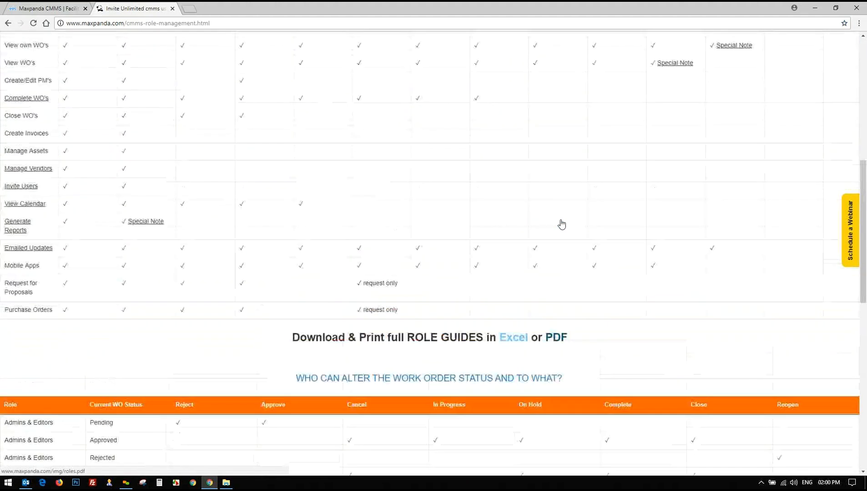
scroll(562, 225, up, 3)
drag(162, 140, 141, 214)
drag(182, 193, 456, 180)
click(537, 184)
Return to the top of the page and drop down the Services menu
scroll(559, 193, up, 5)
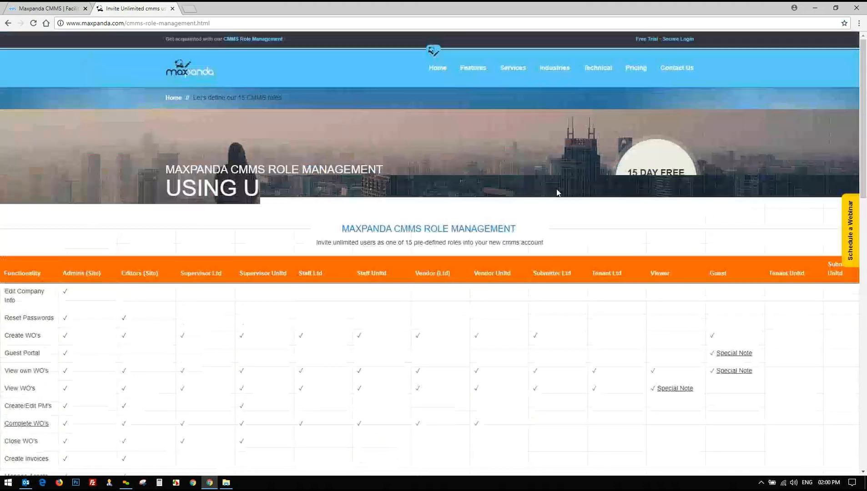
mouse_move(474, 67)
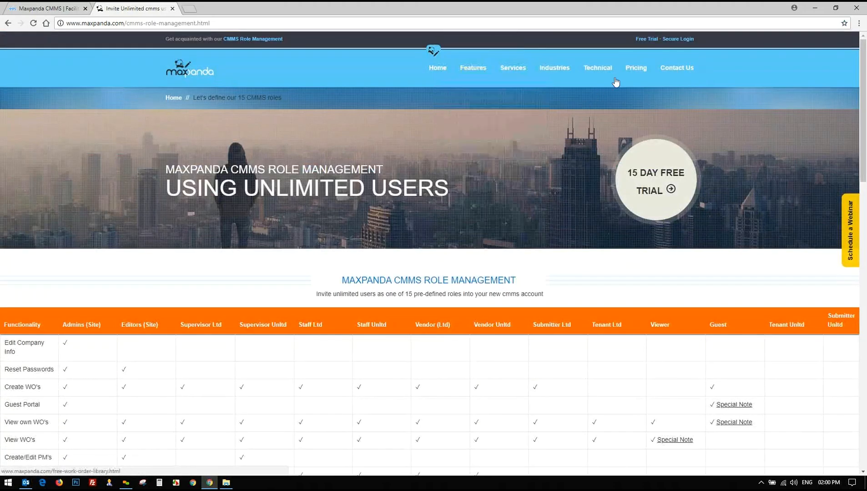
mouse_move(514, 72)
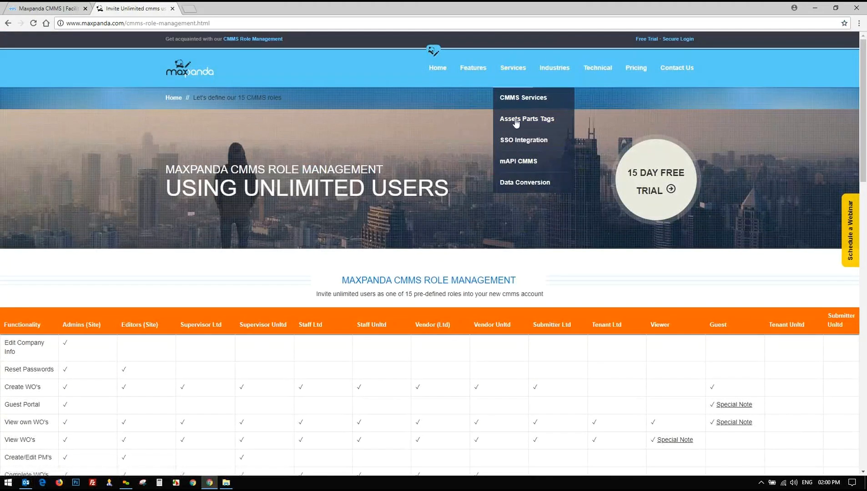
Open the mAPI CMMS page and highlight its CRM, Accounting and Reporting integration sections
click(518, 162)
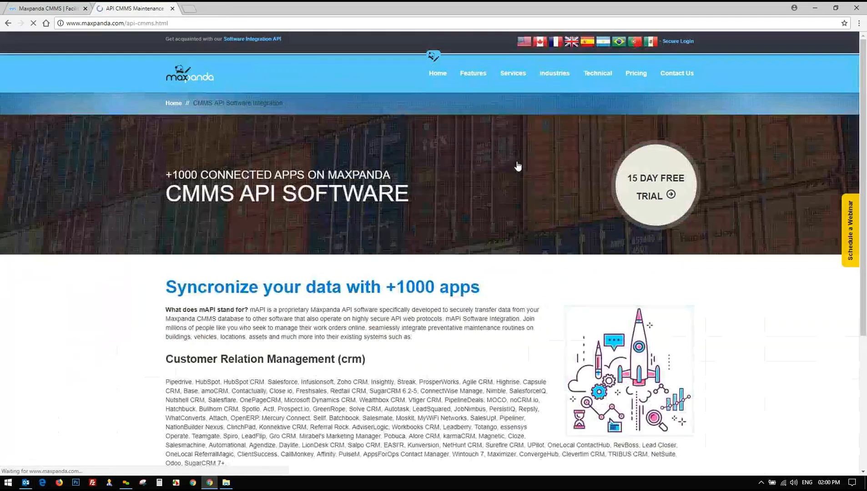
scroll(517, 167, down, 4)
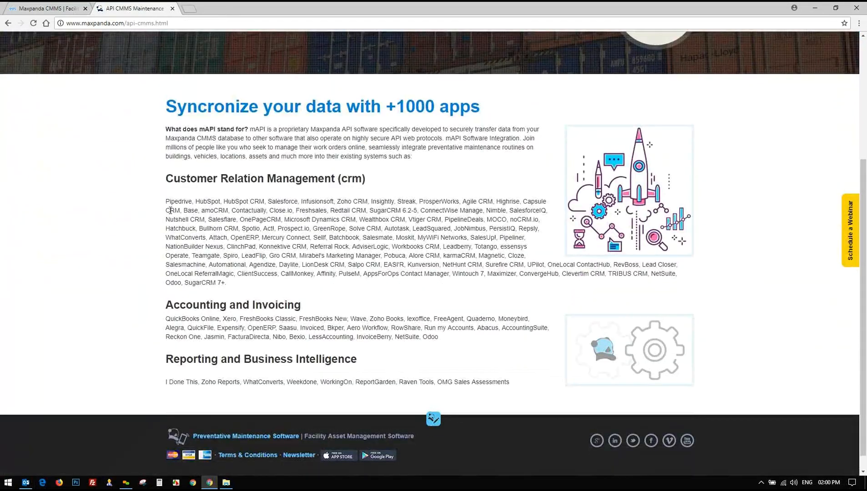
scroll(170, 210, down, 1)
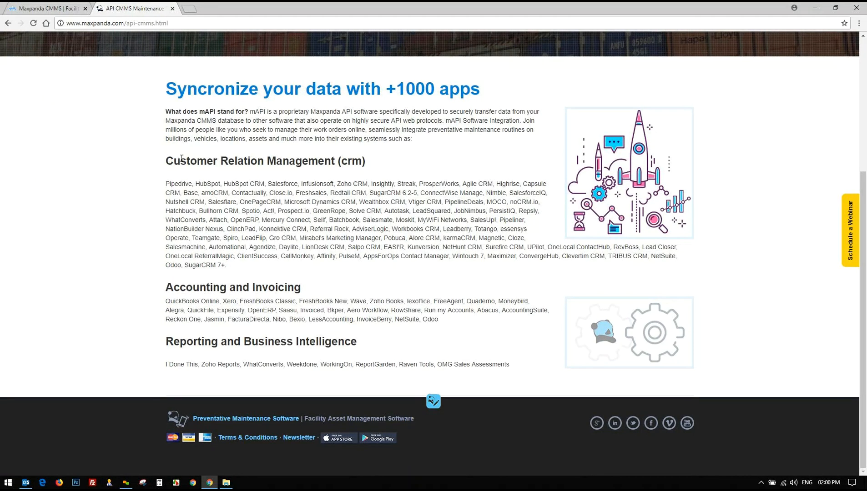
drag(166, 161, 373, 164)
drag(167, 162, 381, 166)
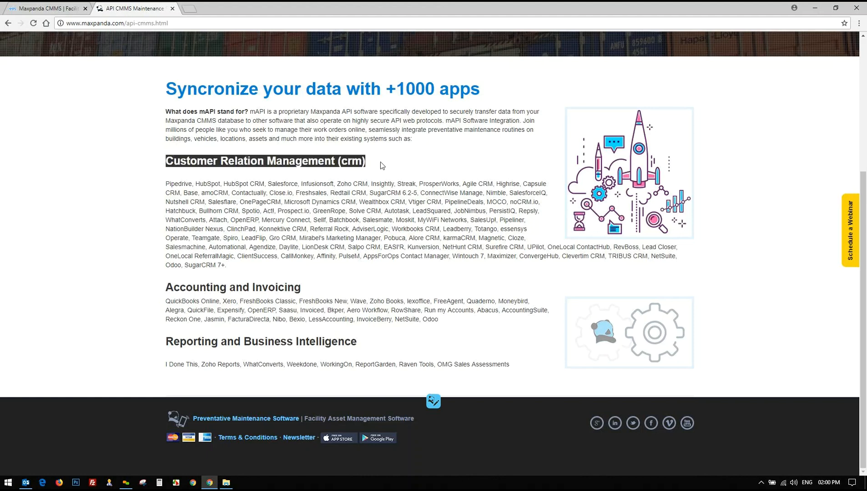
click(381, 166)
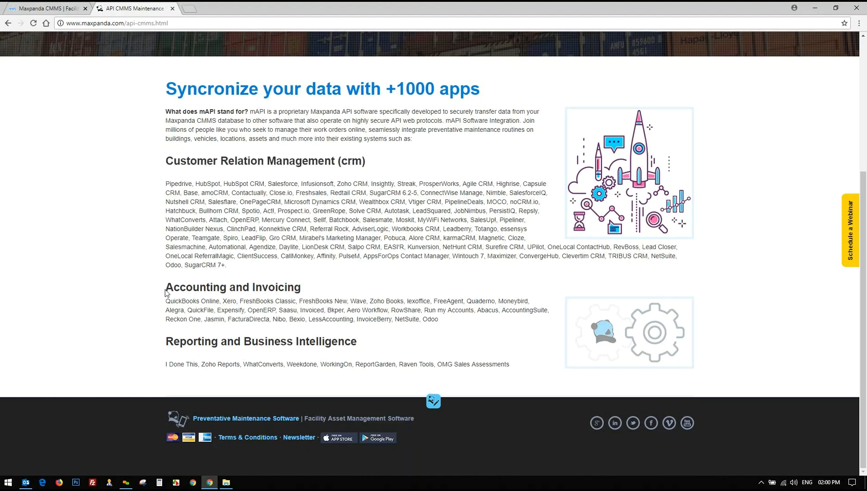
drag(166, 288, 304, 288)
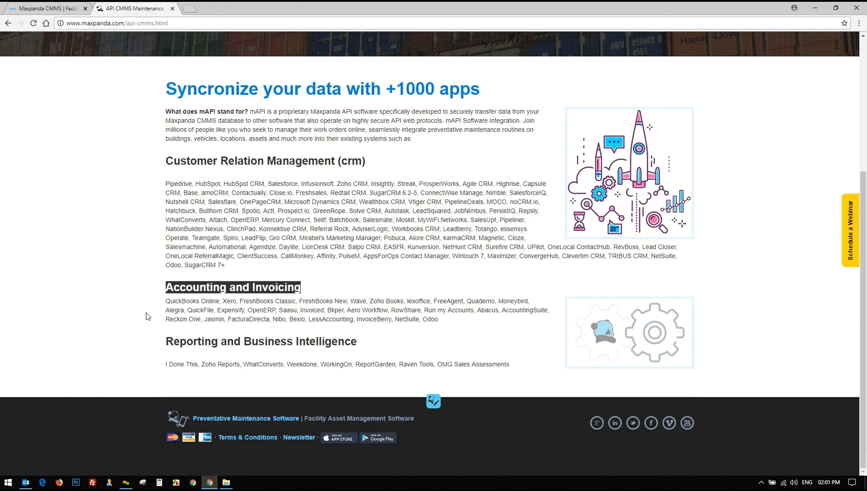
click(177, 299)
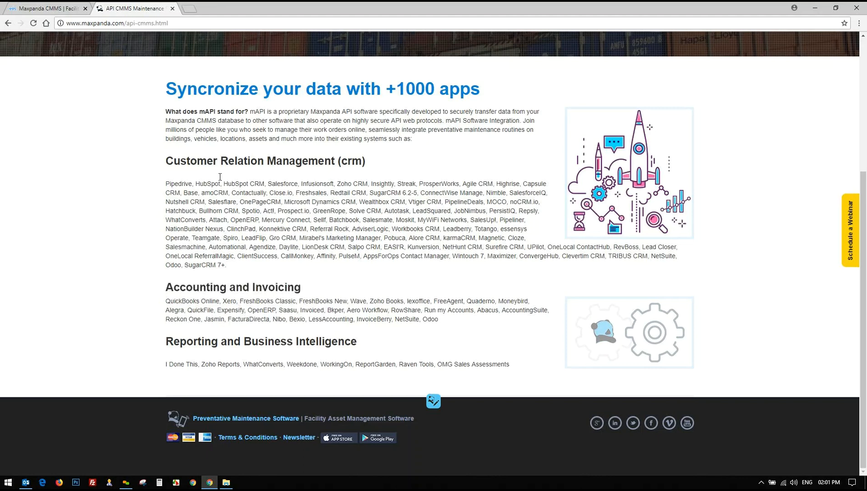
drag(169, 342, 366, 346)
click(366, 346)
drag(167, 366, 520, 367)
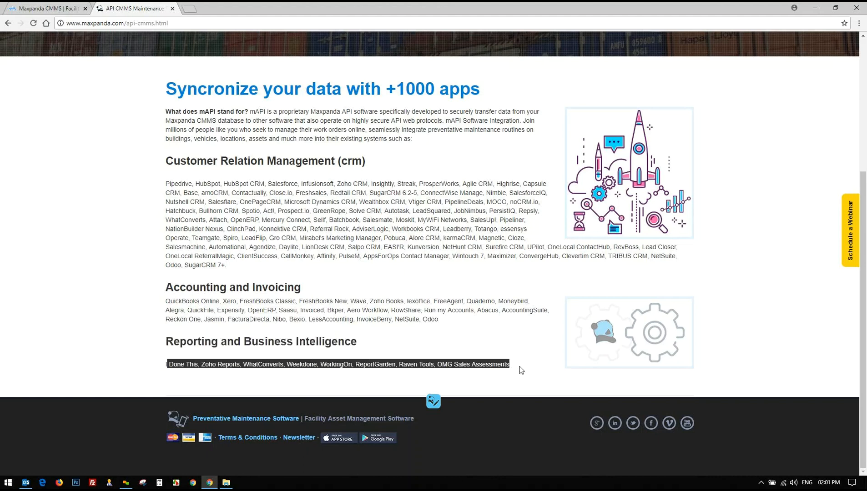
click(523, 370)
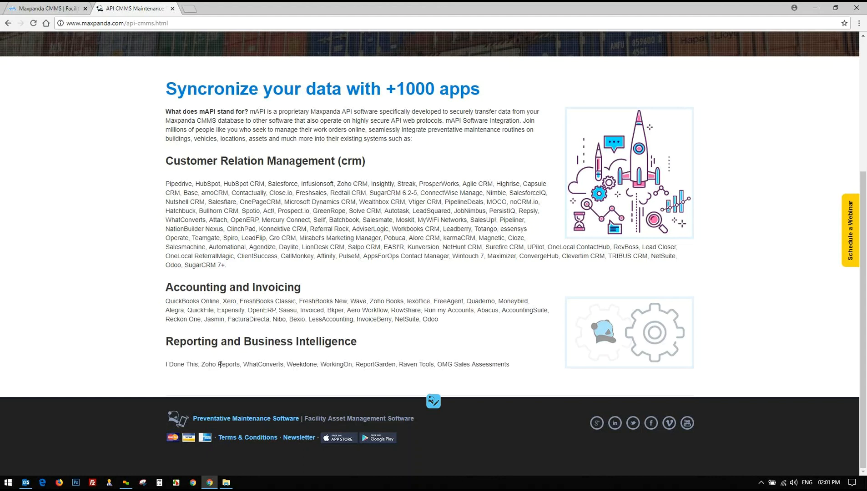
Switch between the parts inventory and API page tabs, ending on the Maxpanda CMMS app
click(74, 6)
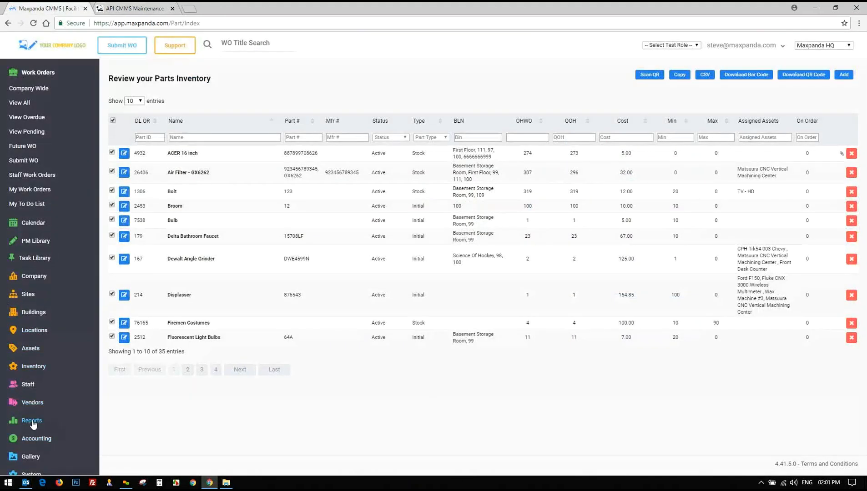
click(126, 6)
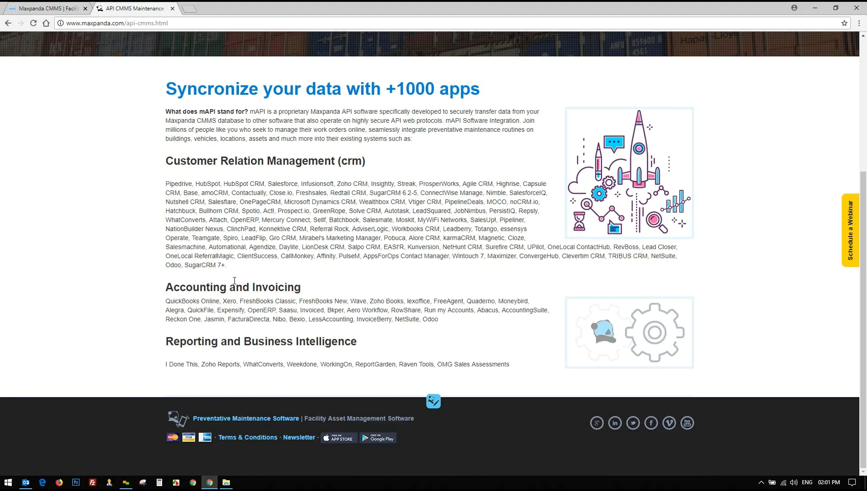
scroll(145, 123, up, 5)
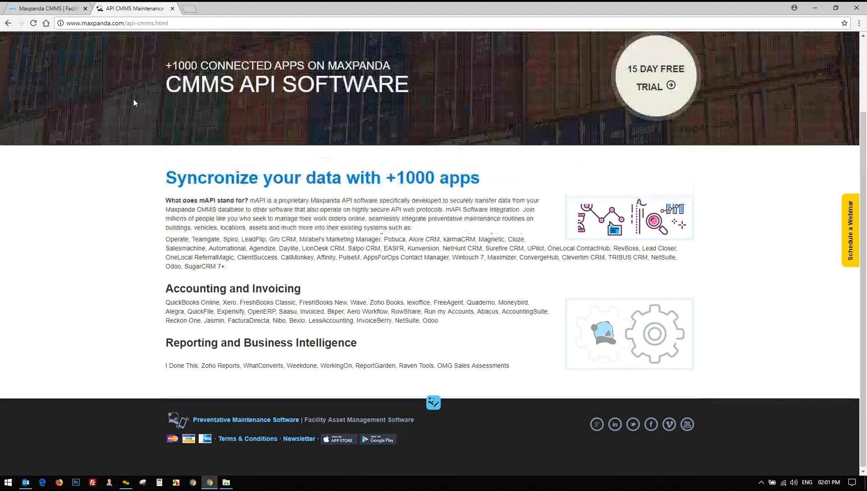
scroll(497, 154, down, 3)
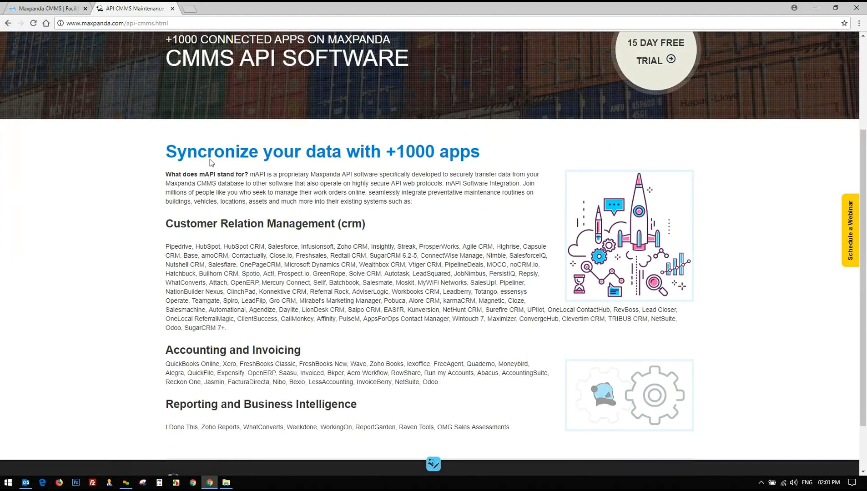
click(50, 8)
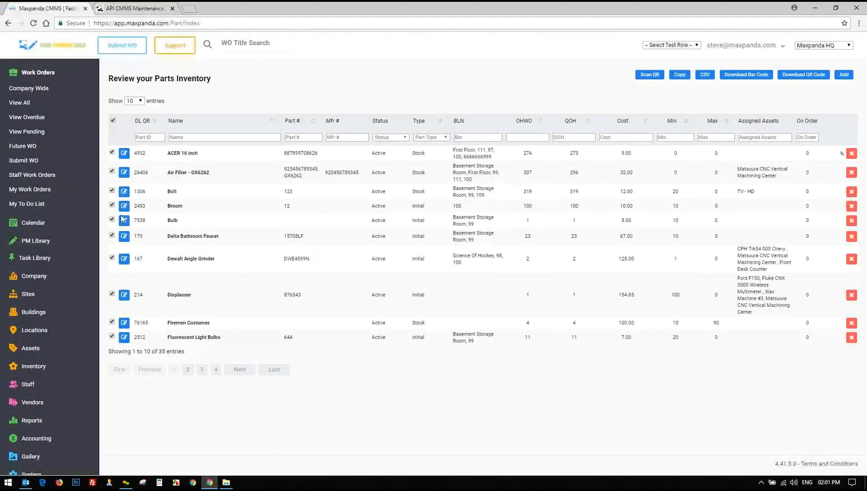
Expand the Accounting section and open the My PO list
click(37, 75)
click(36, 309)
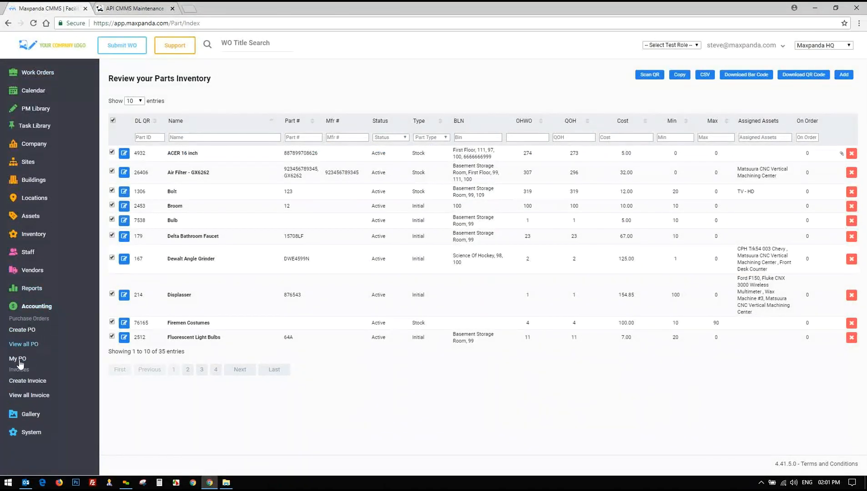
click(19, 359)
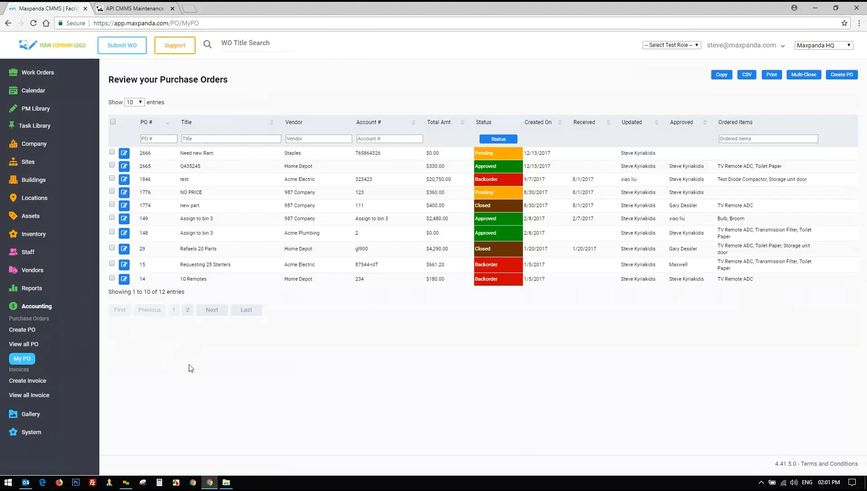
Start a new purchase order with Acme Electric as vendor, then view all purchase orders
click(24, 331)
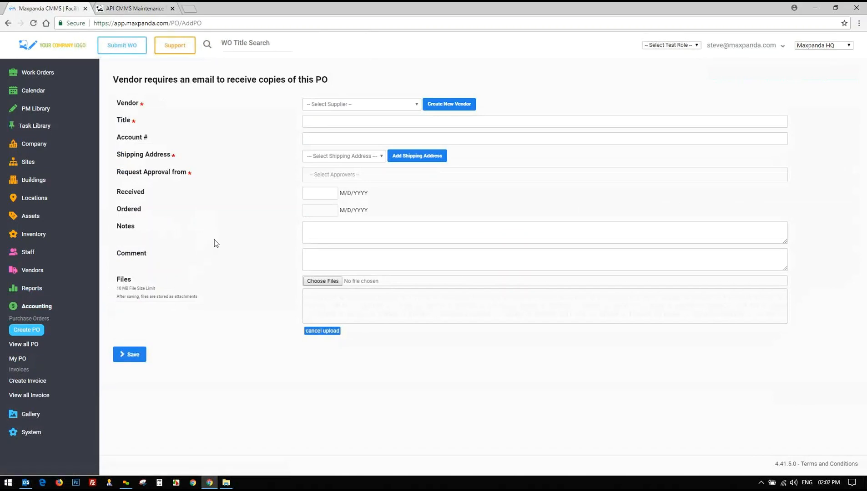
click(373, 104)
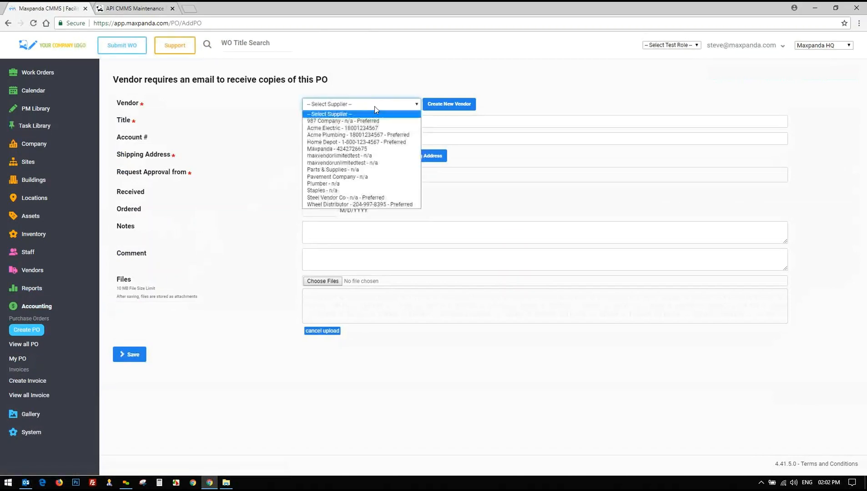
click(351, 129)
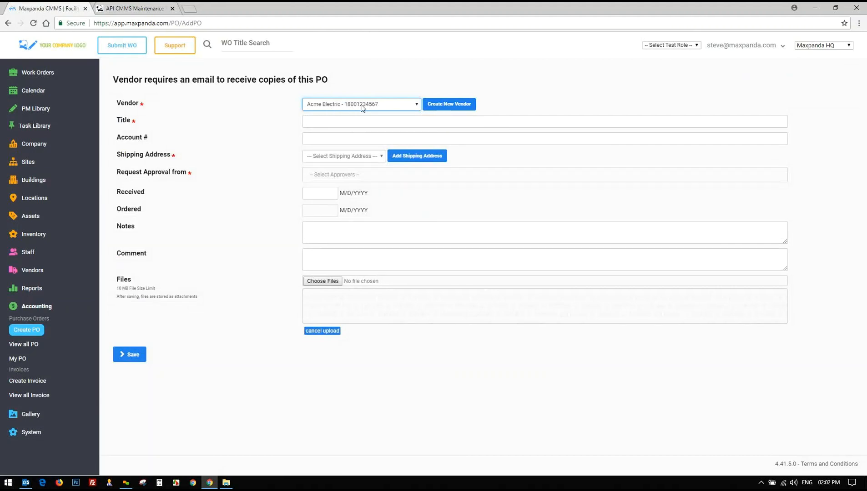
click(308, 121)
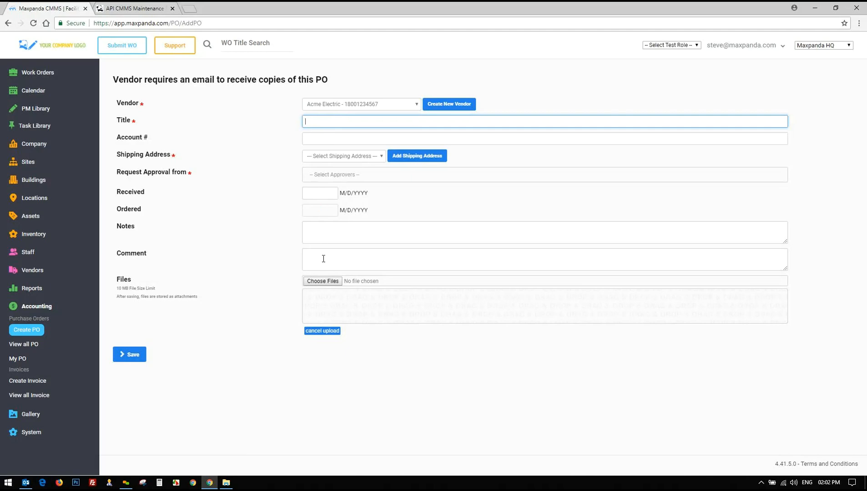
click(25, 346)
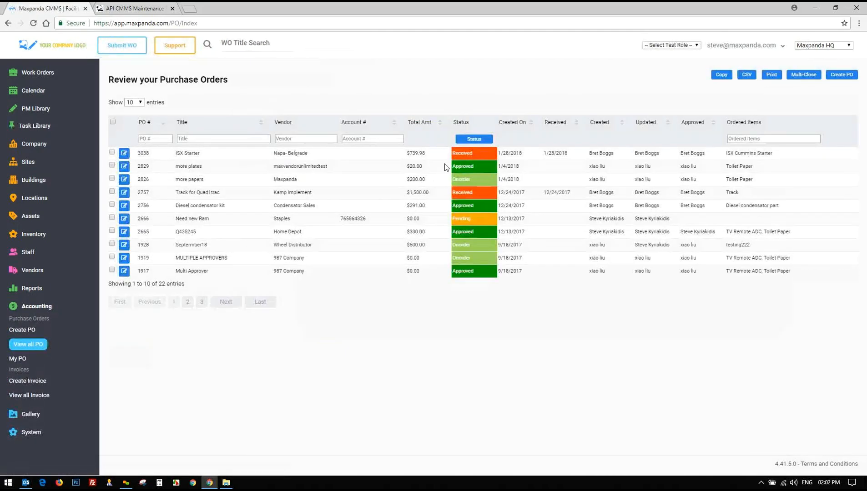
Open purchase order 2829 for editing and scroll through its details
drag(540, 171, 124, 170)
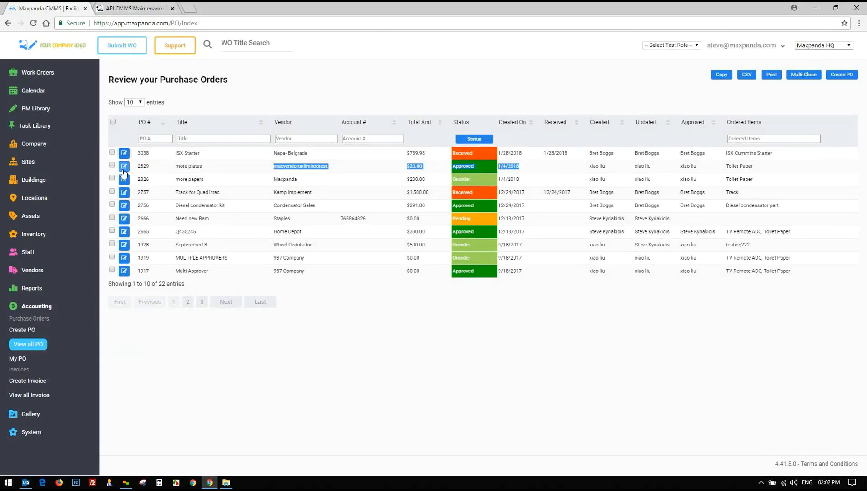
click(124, 169)
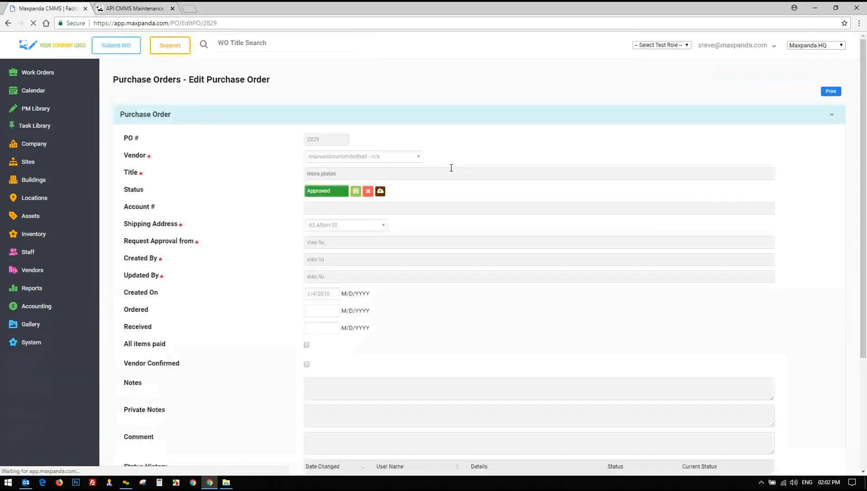
scroll(445, 168, down, 1)
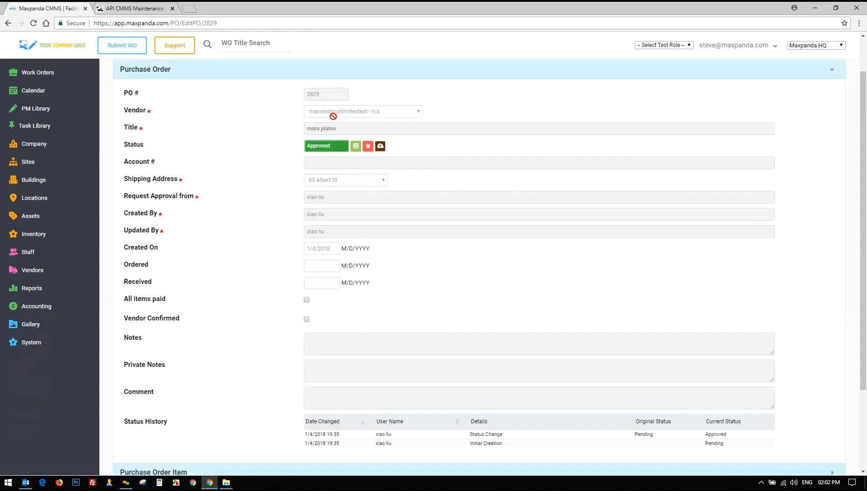
scroll(333, 117, up, 1)
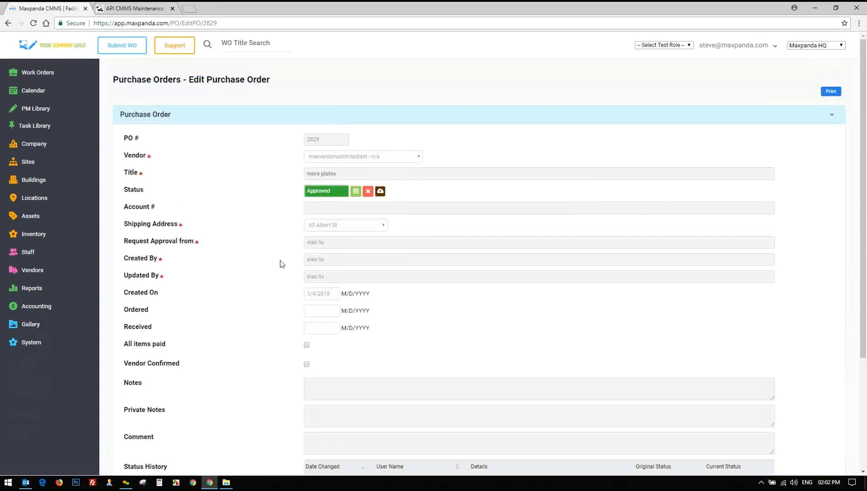
Start a blank new purchase order from Accounting > Create PO and open the approver list
click(39, 311)
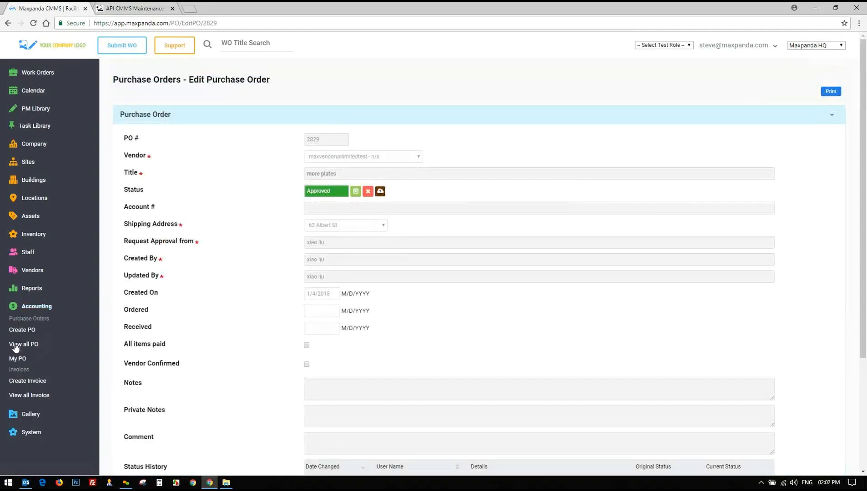
click(23, 331)
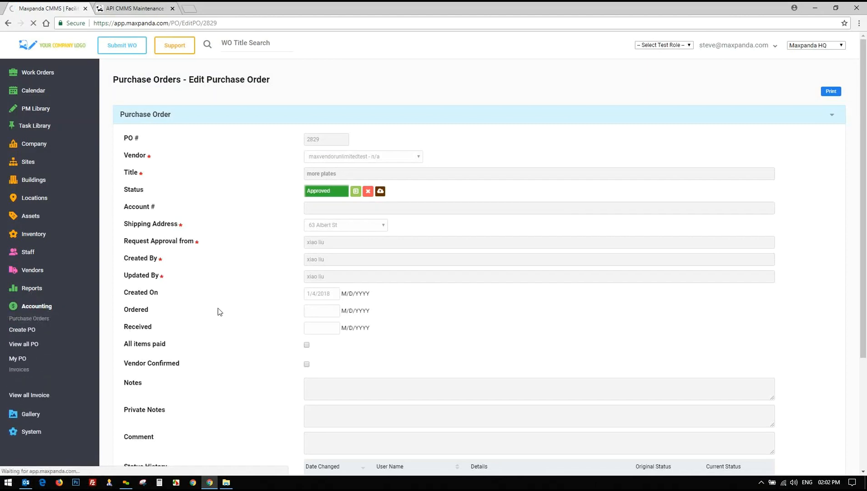
click(321, 170)
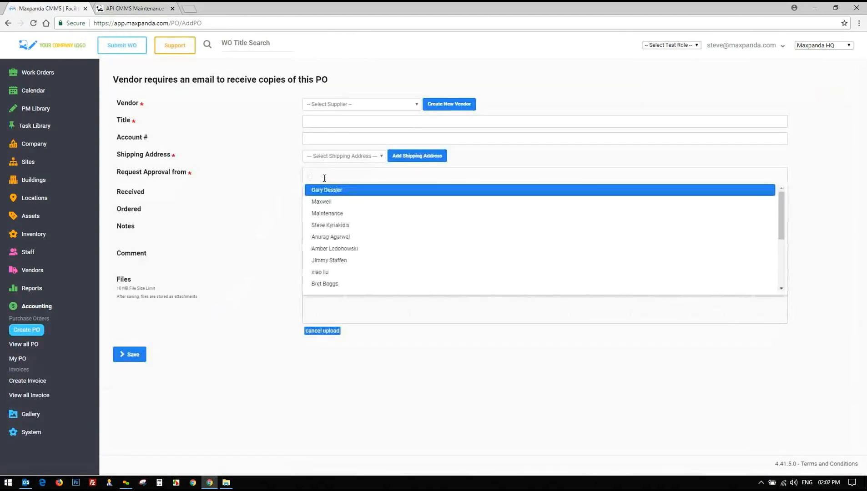
Tag one staff member as approver, then leave the unsaved form for the View all PO list
click(153, 175)
click(326, 190)
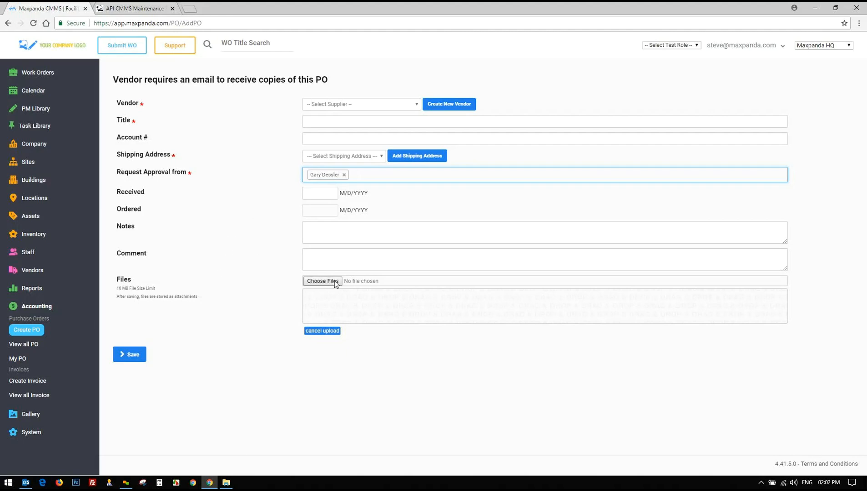
drag(118, 283, 217, 296)
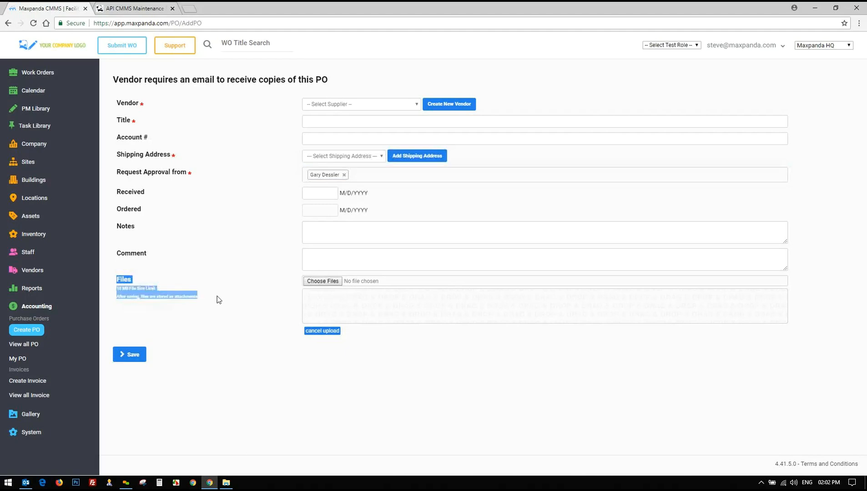
click(217, 296)
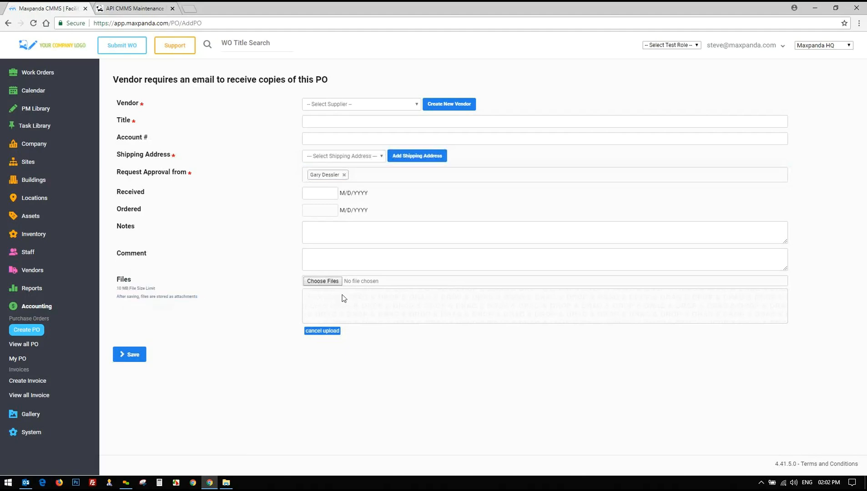
click(28, 344)
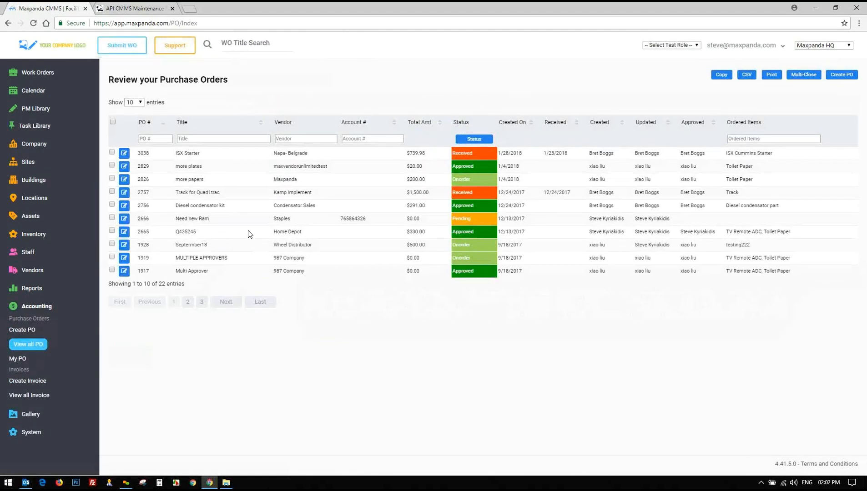
Open purchase order 2829 (more plates) for editing and scroll down its page
drag(424, 167, 124, 170)
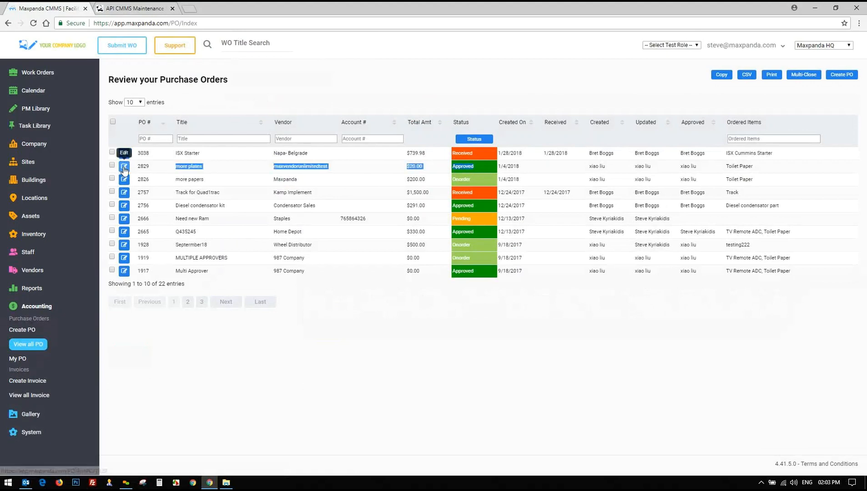
click(124, 170)
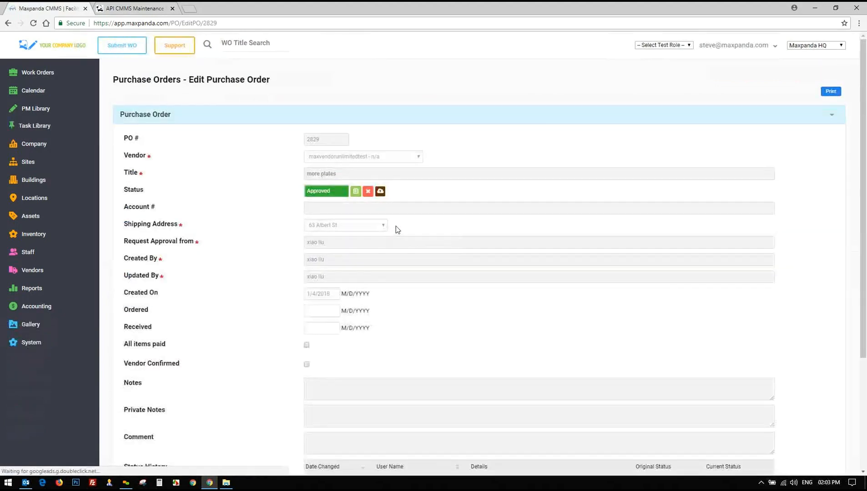
scroll(396, 226, down, 1)
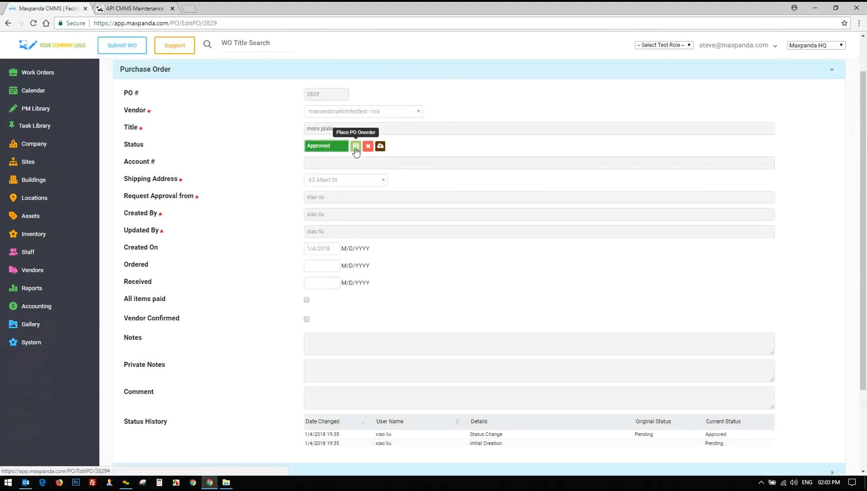
scroll(262, 190, down, 3)
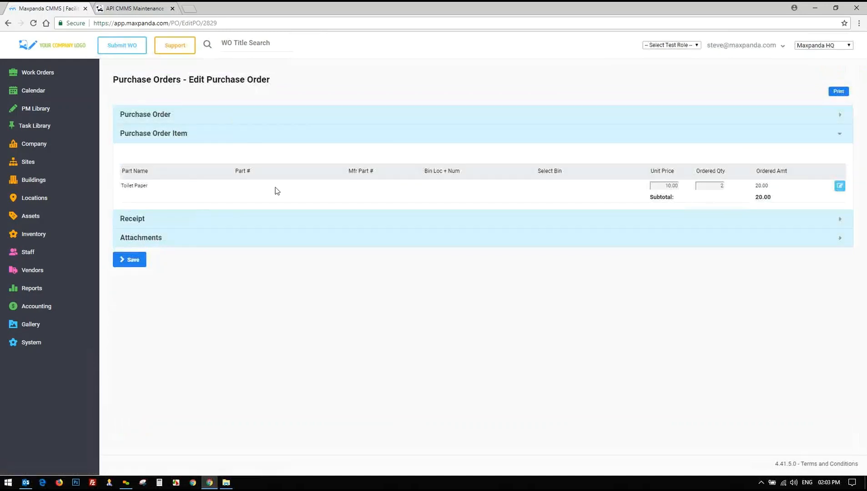
Review the ordered item table, then expand the Receipt and Attachments sections
drag(121, 184, 580, 181)
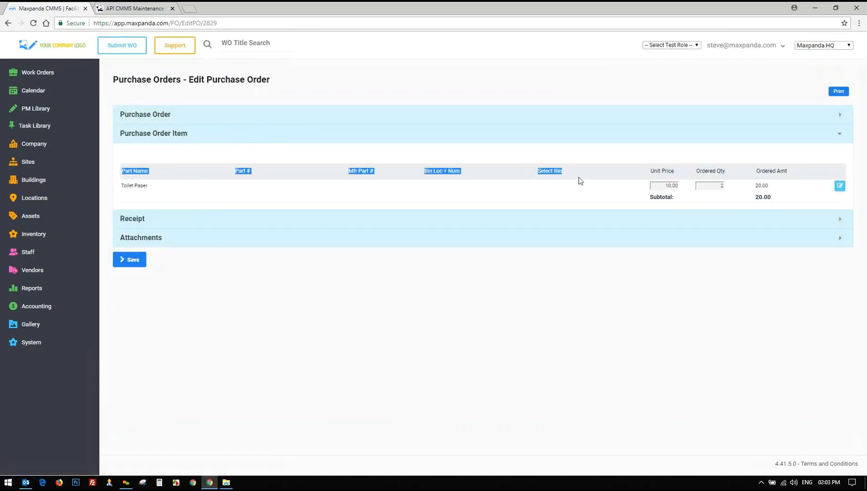
click(804, 198)
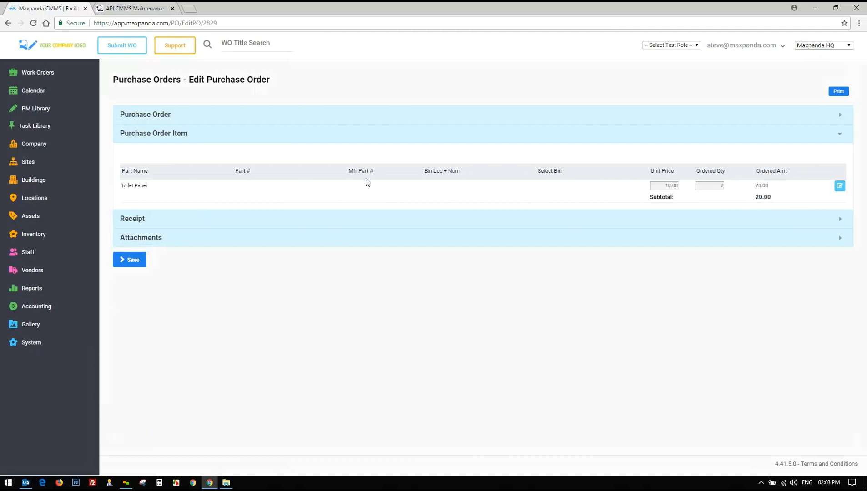
click(139, 220)
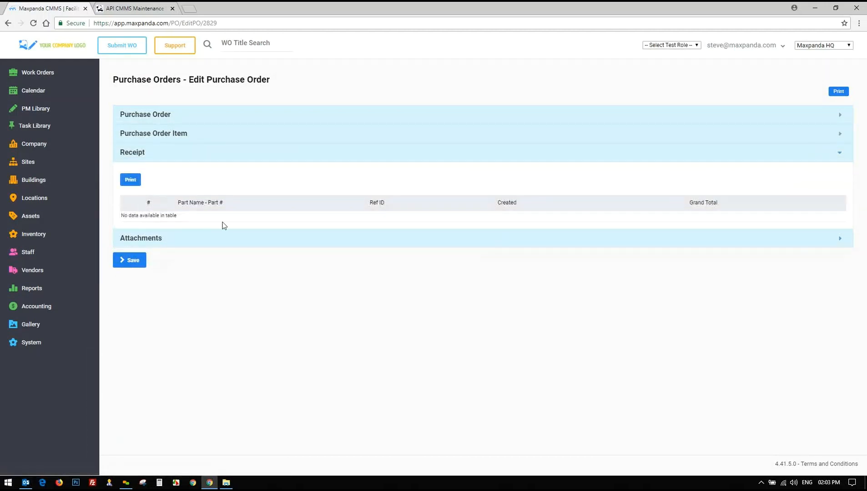
click(139, 242)
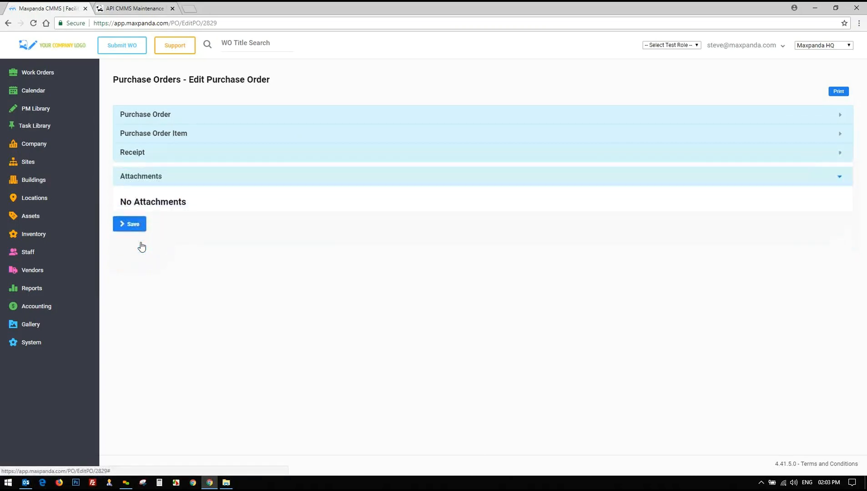
drag(119, 199, 206, 202)
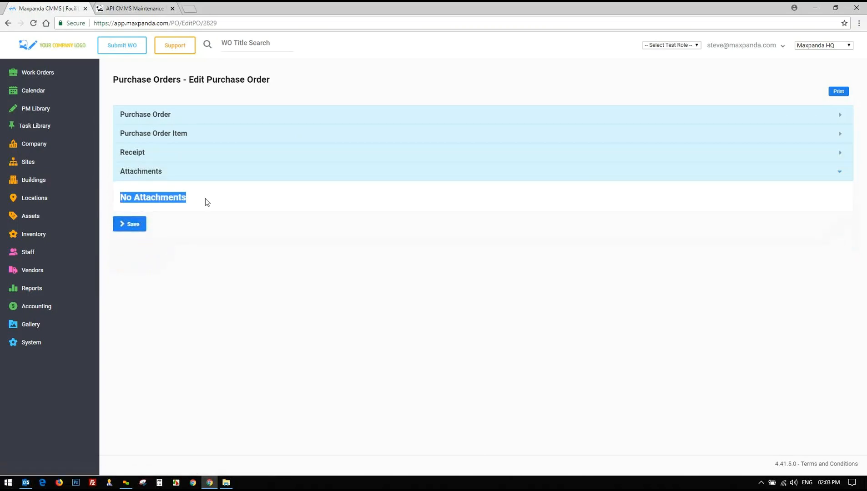
Reopen the main Purchase Order details section and scroll through it
click(181, 114)
click(181, 114)
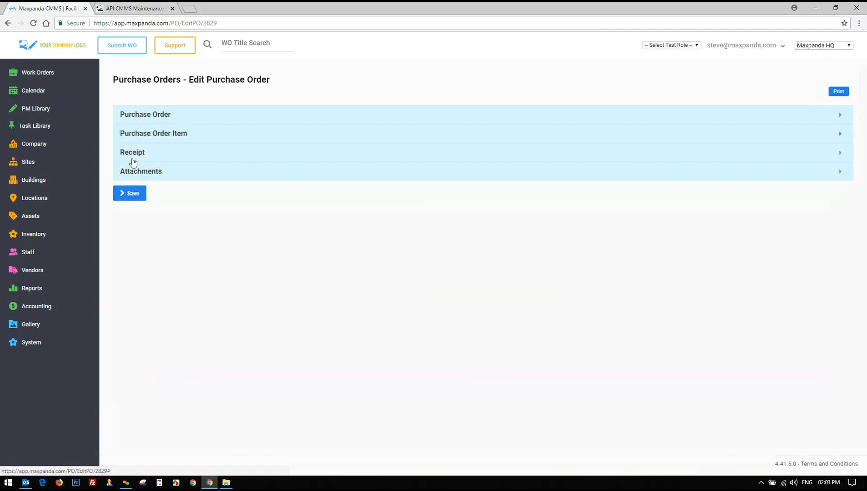
click(143, 119)
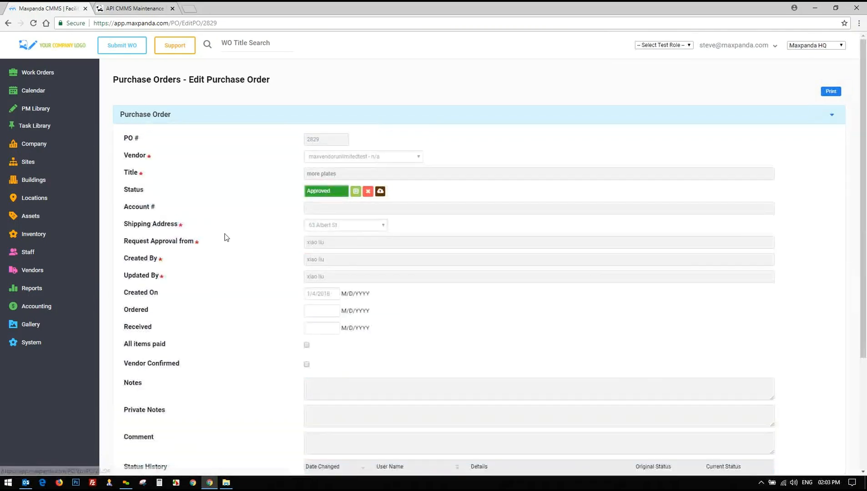
scroll(225, 236, down, 2)
scroll(224, 236, down, 2)
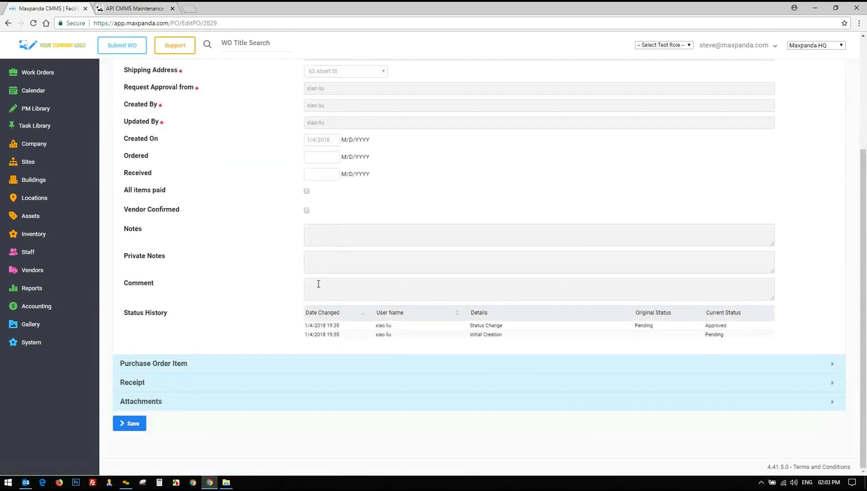
Inspect the comment and notes boxes, then return to the top and expand the Accounting options
click(318, 284)
click(321, 238)
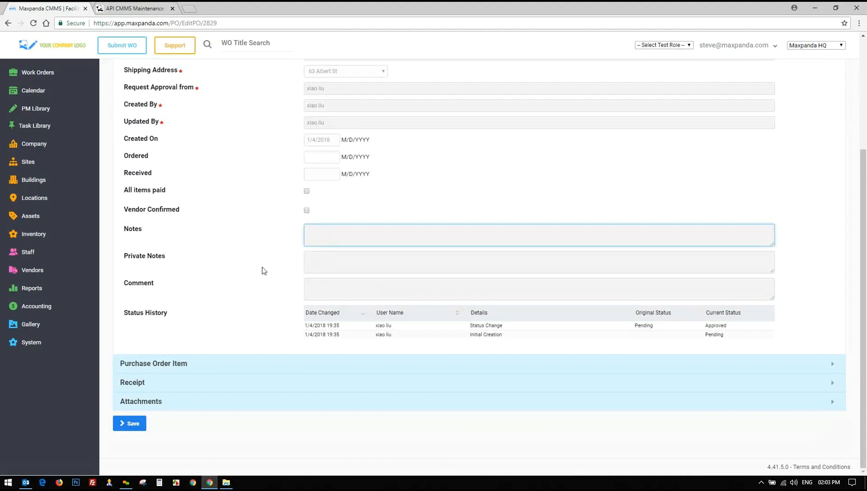
scroll(262, 268, up, 1)
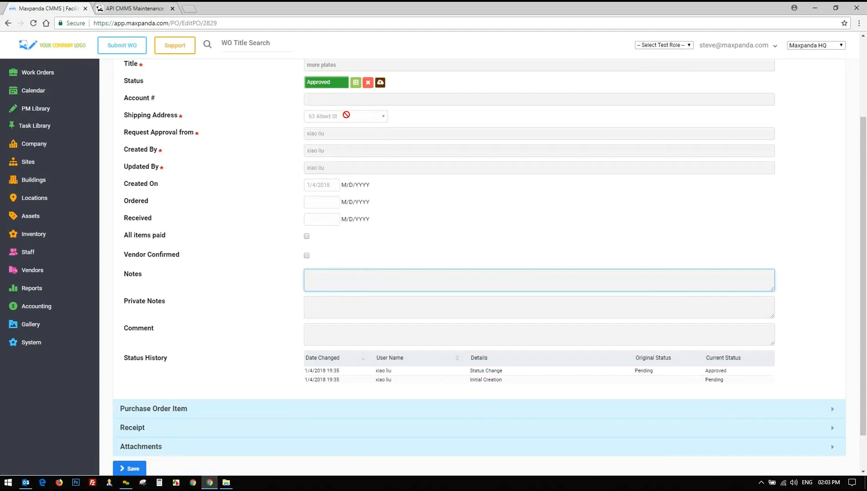
scroll(262, 173, up, 1)
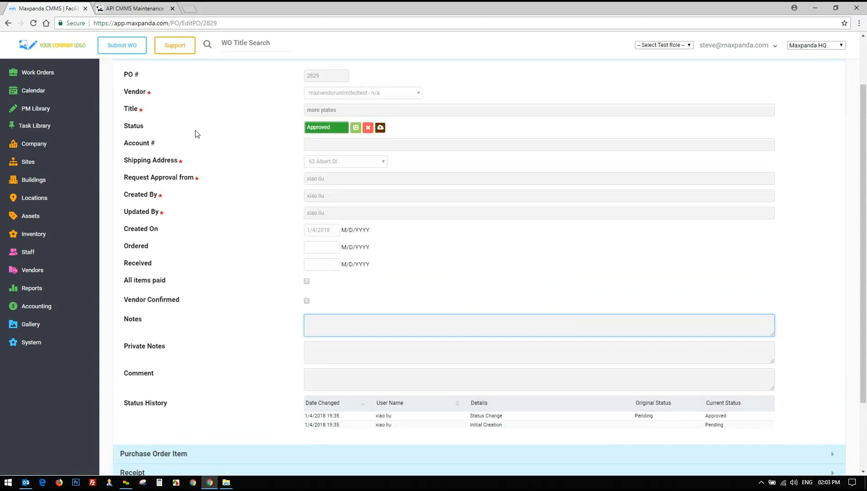
scroll(196, 134, up, 2)
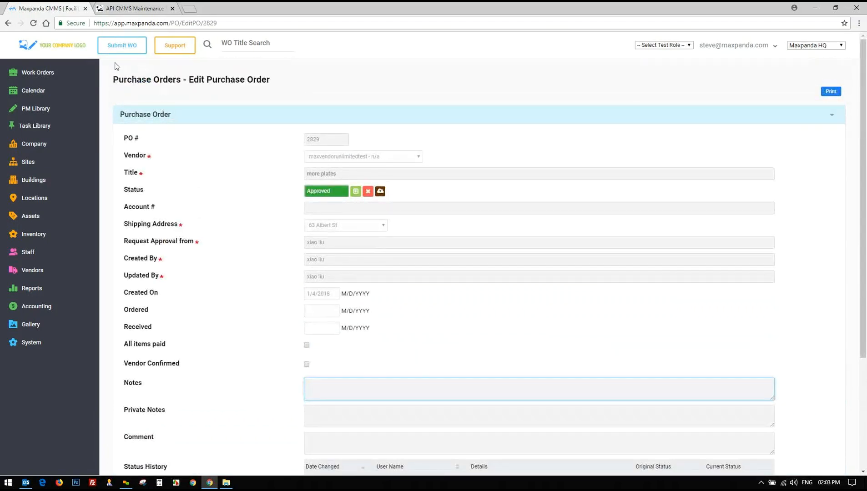
click(37, 306)
Start a new purchase order and tag two staff members plus Maintenance as approvers
click(18, 345)
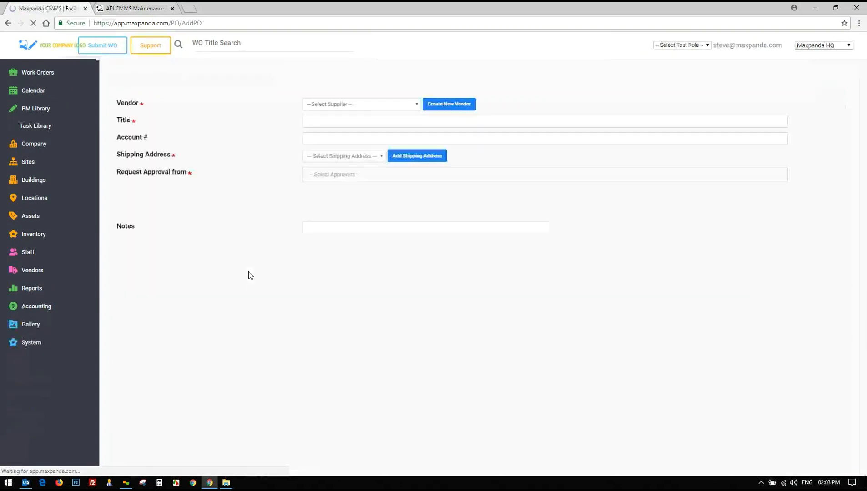
click(338, 175)
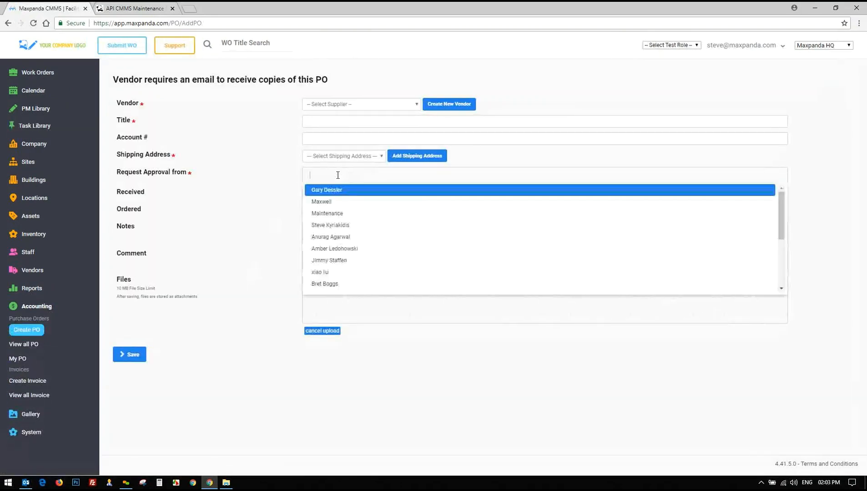
click(339, 201)
click(366, 180)
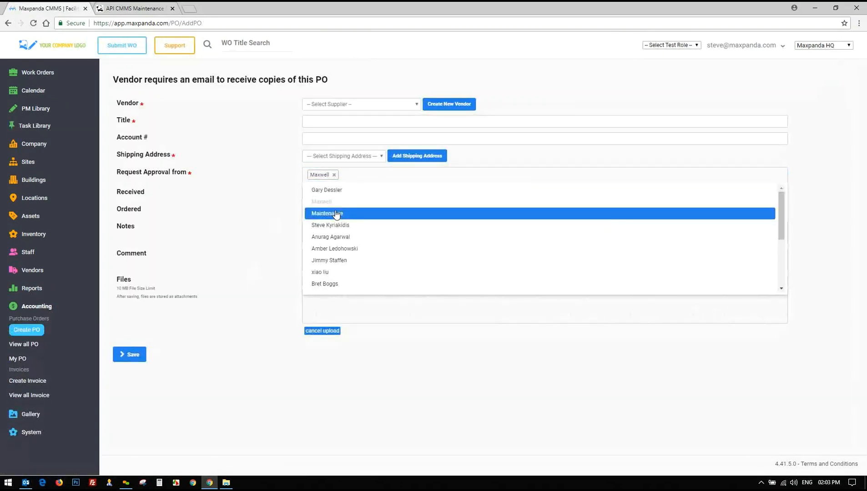
click(336, 213)
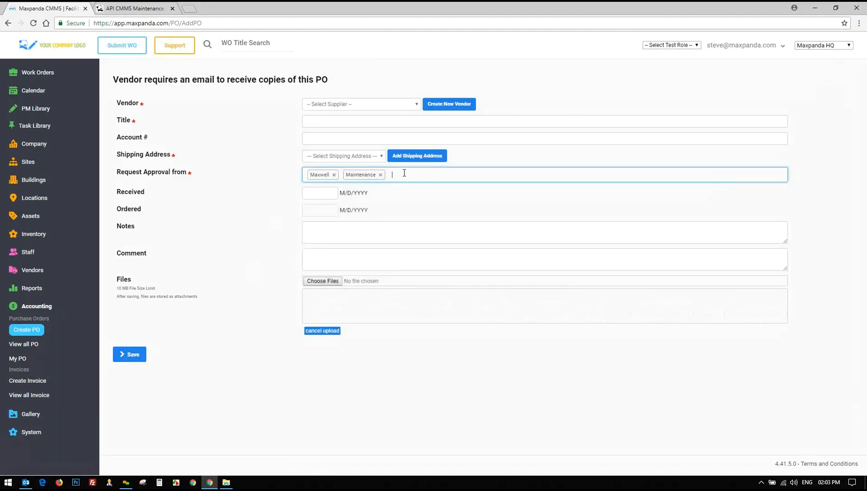
click(404, 174)
click(337, 191)
Reopen and close the Request Approval from list without adding anyone
click(252, 174)
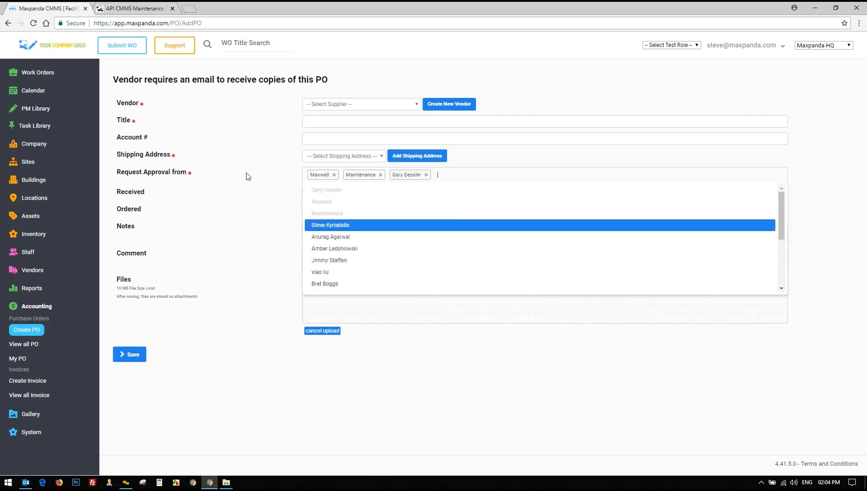
click(358, 74)
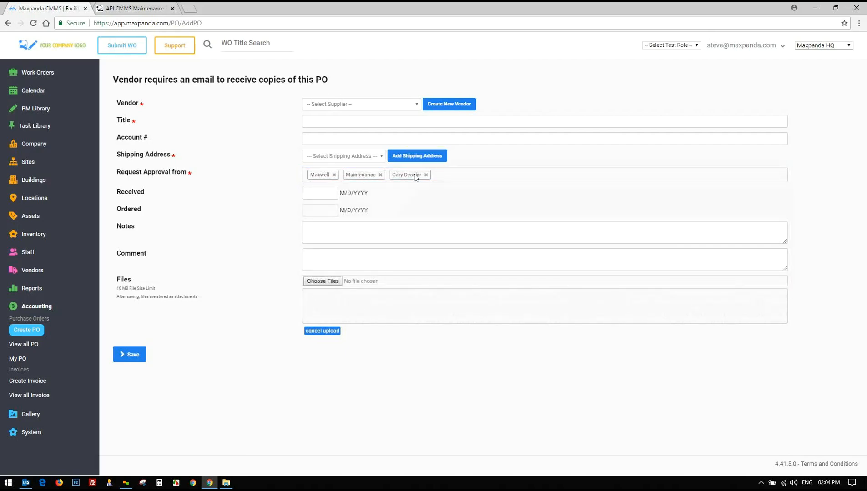
click(440, 174)
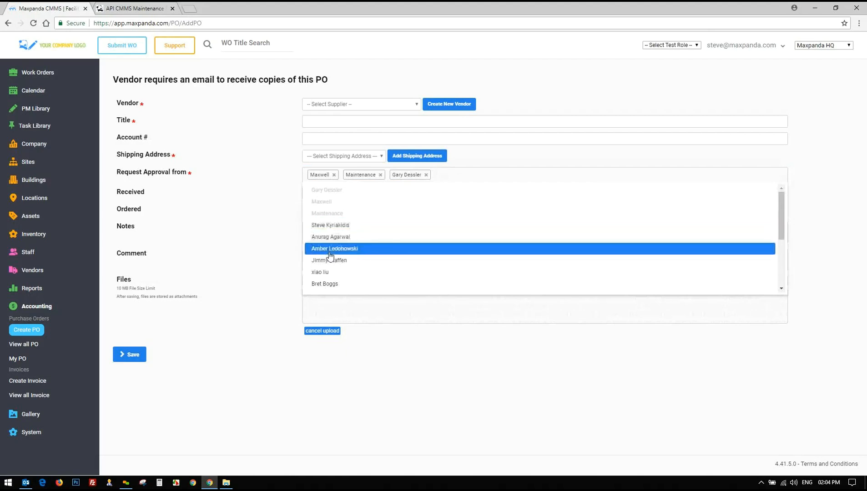
click(280, 181)
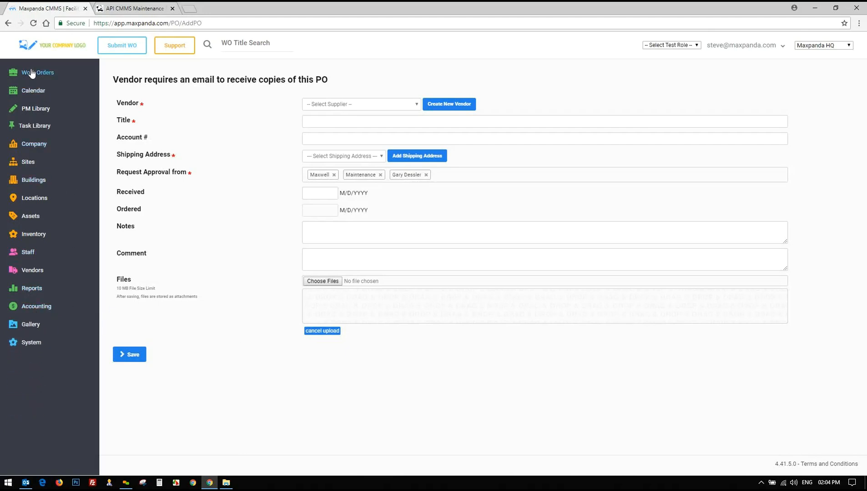
mouse_move(27, 81)
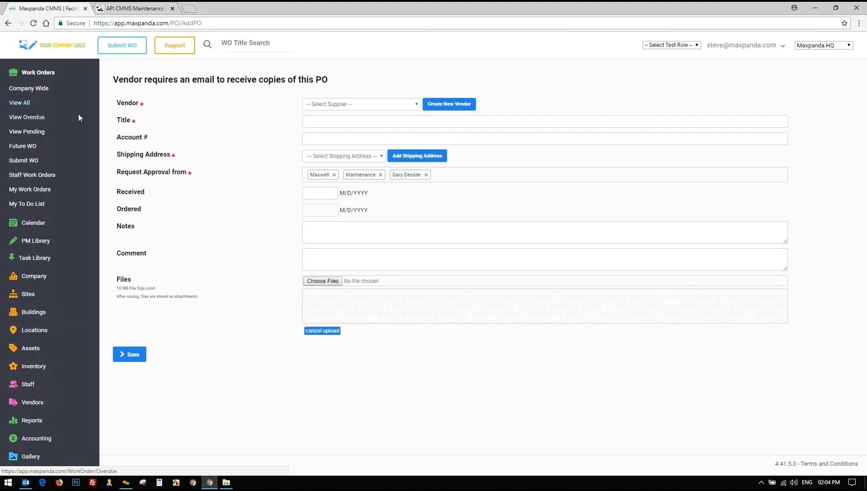
click(216, 106)
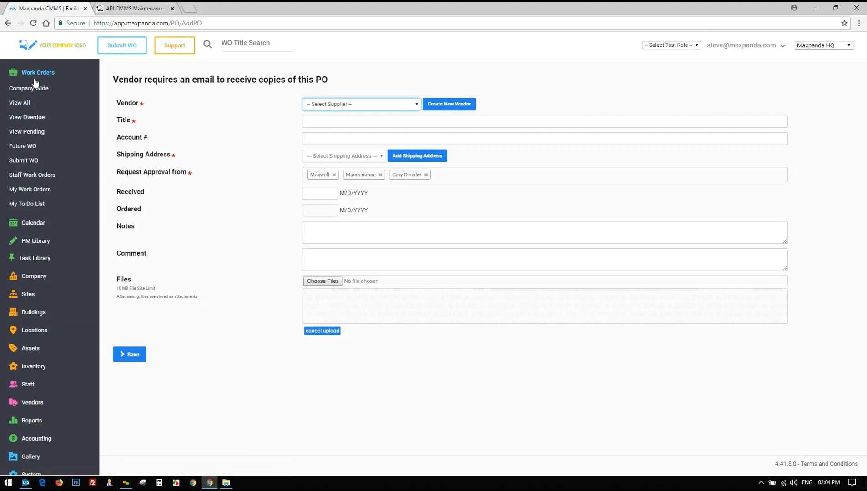
click(180, 123)
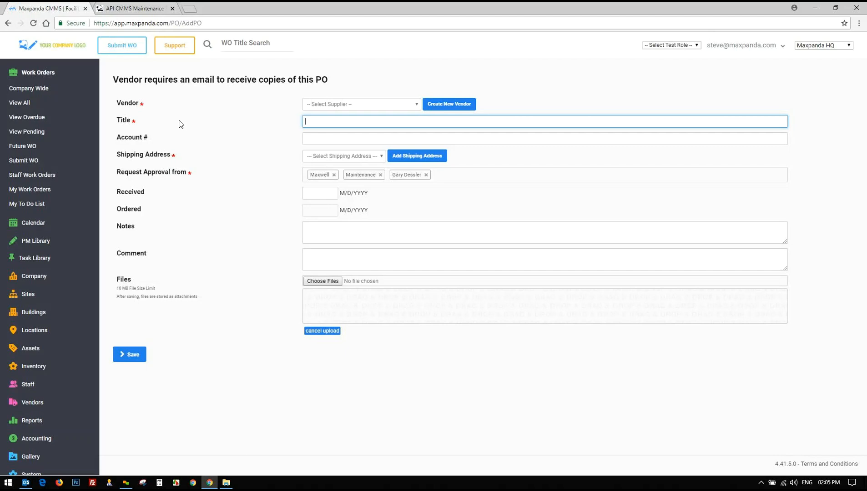
Return to the CMMS API Software page and read its CRM, accounting and reporting integrations
click(152, 8)
scroll(492, 163, up, 3)
scroll(491, 162, down, 5)
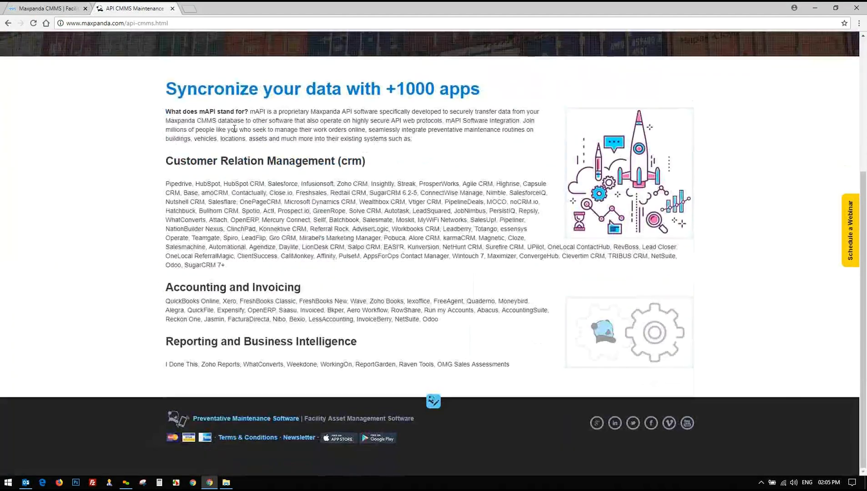
drag(167, 87, 514, 366)
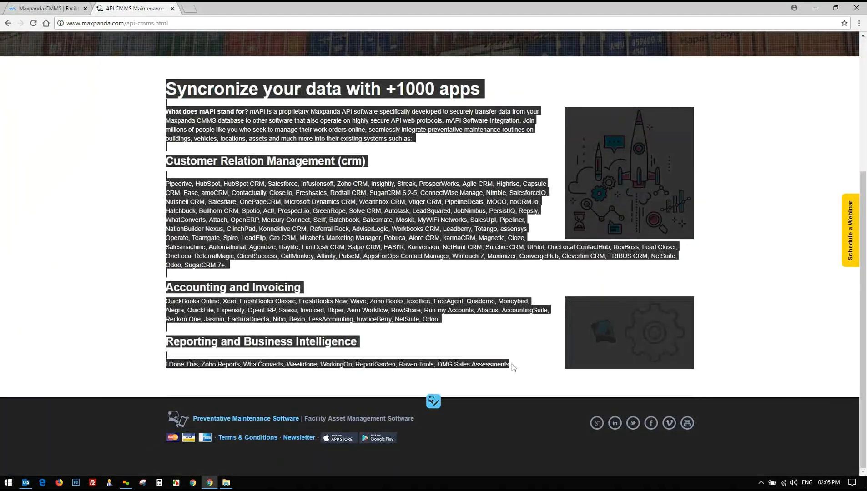
click(515, 366)
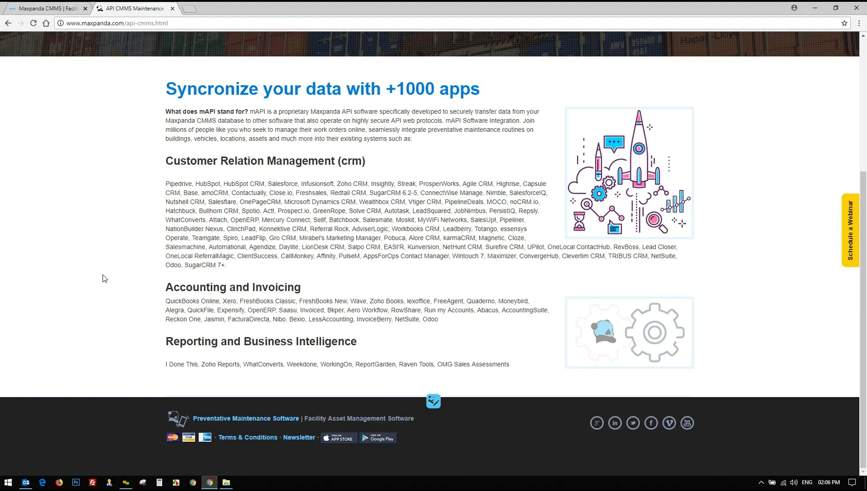
scroll(126, 245, up, 4)
mouse_move(598, 57)
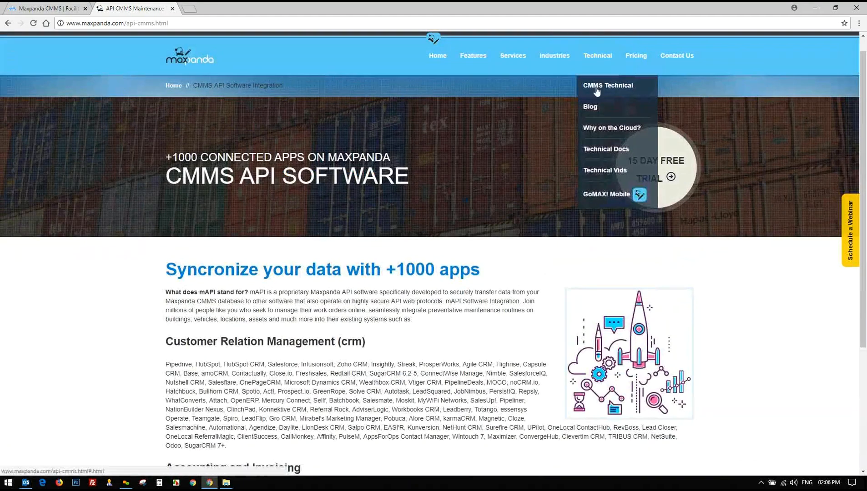
click(596, 91)
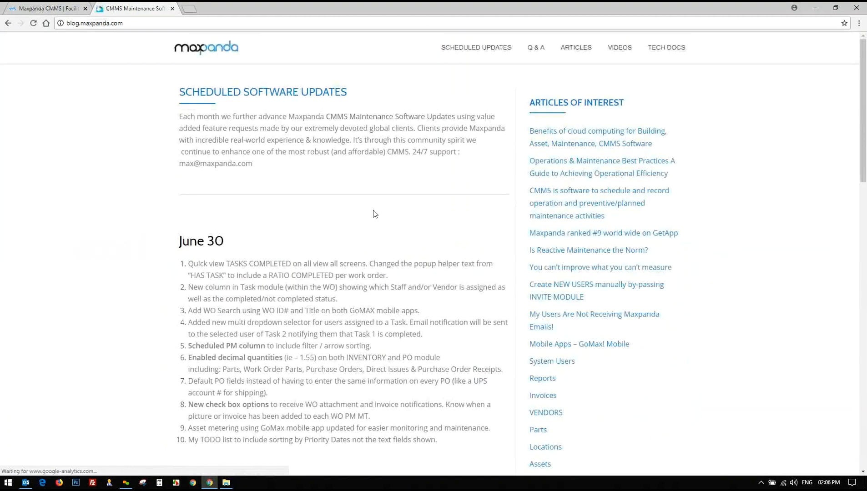
scroll(364, 209, down, 2)
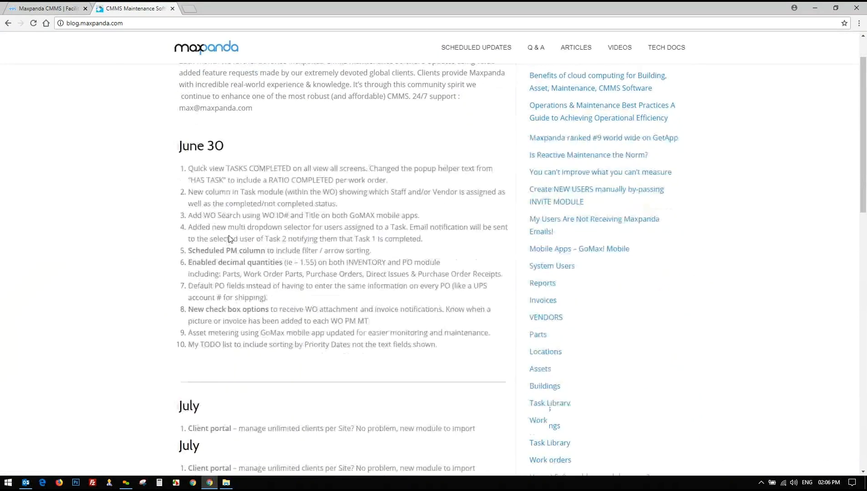
scroll(230, 239, down, 5)
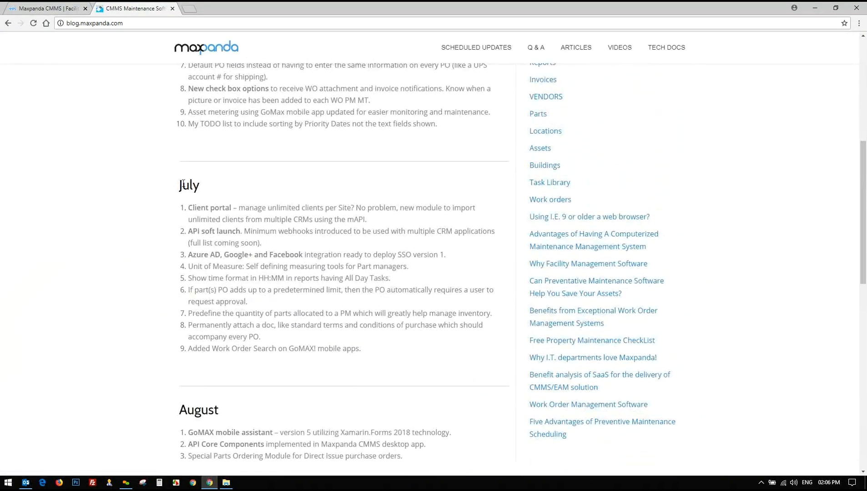
double_click(183, 183)
click(183, 184)
drag(188, 208, 264, 208)
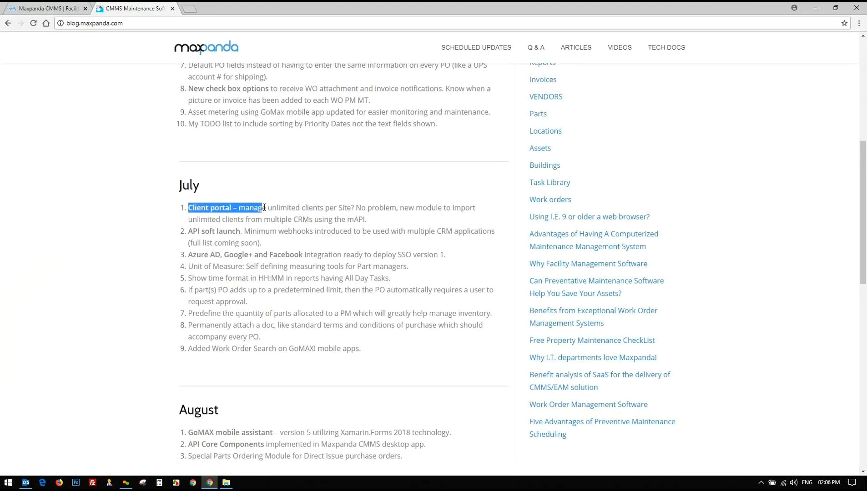
drag(188, 255, 346, 253)
scroll(332, 251, down, 4)
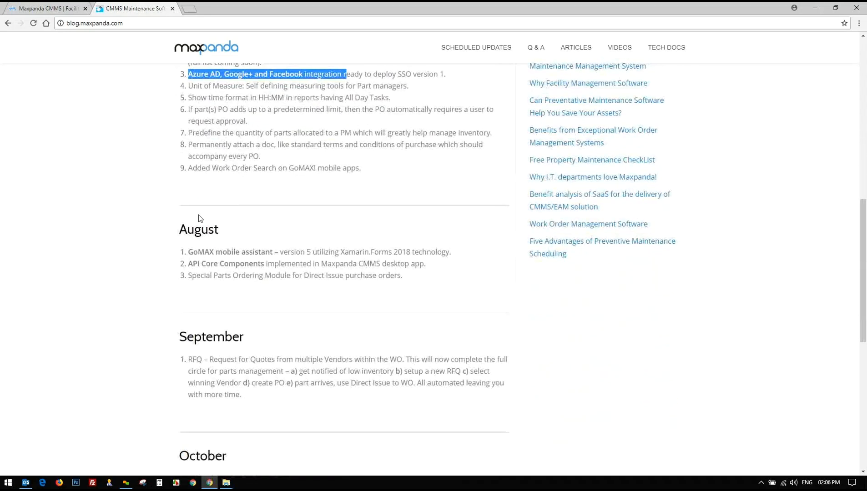
drag(193, 254, 262, 254)
scroll(170, 267, down, 3)
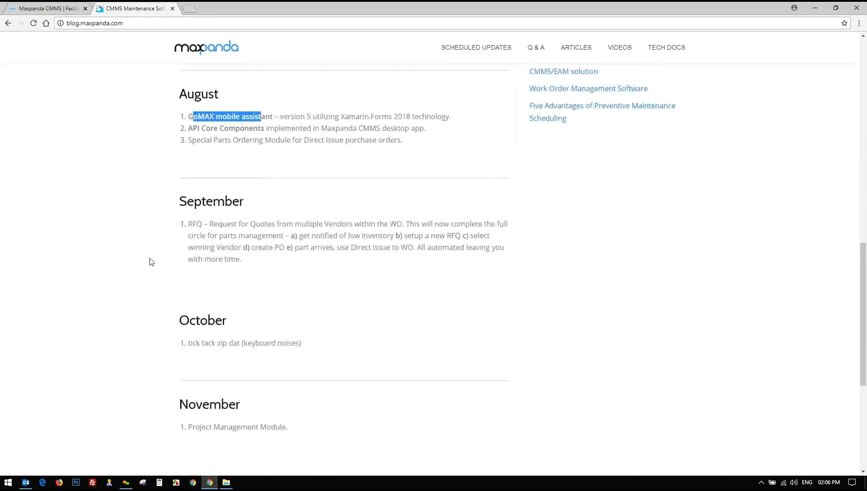
scroll(161, 330, down, 5)
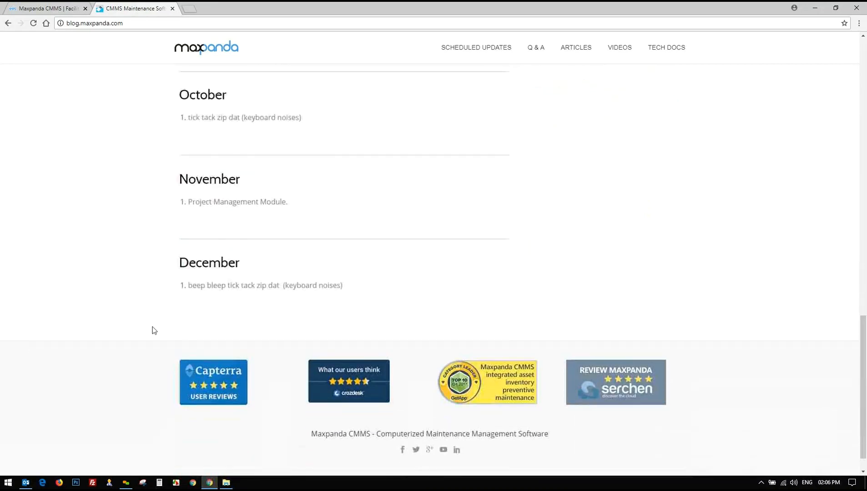
scroll(153, 328, up, 5)
scroll(153, 331, up, 6)
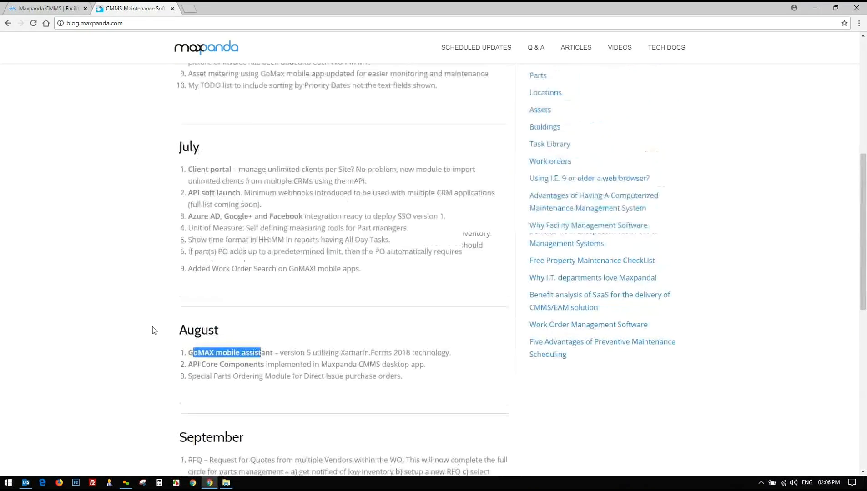
scroll(162, 251, up, 3)
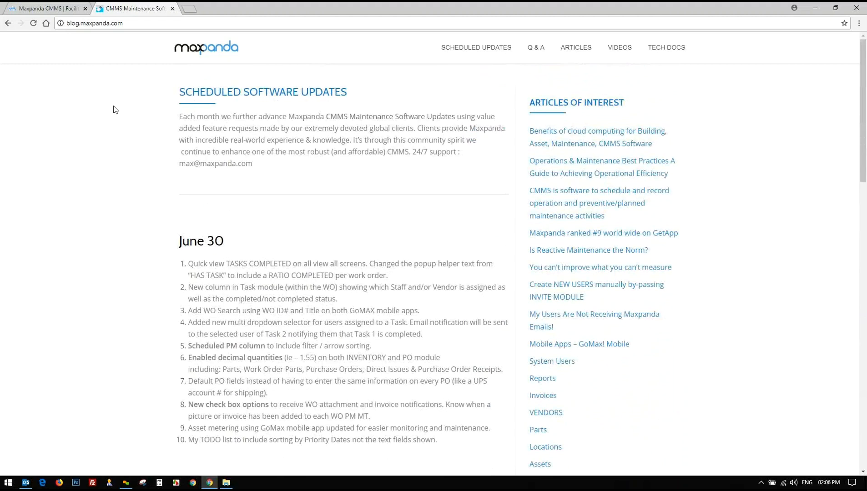
click(7, 23)
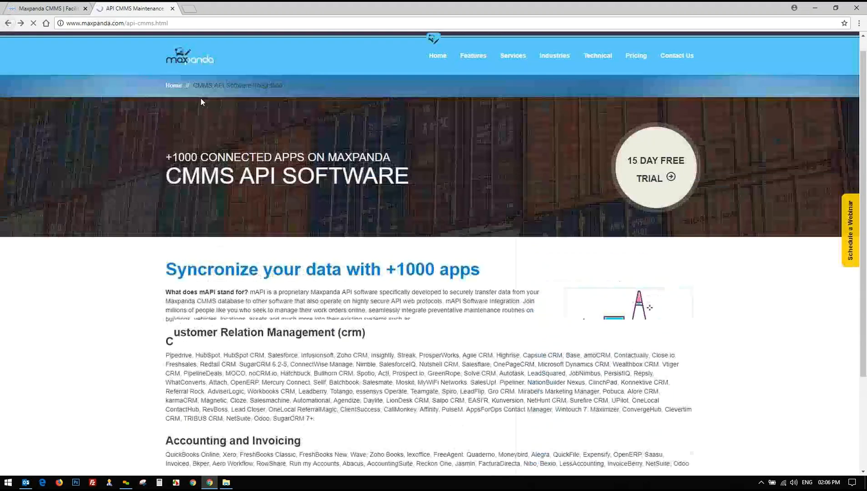
Open the GoMAX! Mobile maintenance page from the Technical menu
mouse_move(591, 57)
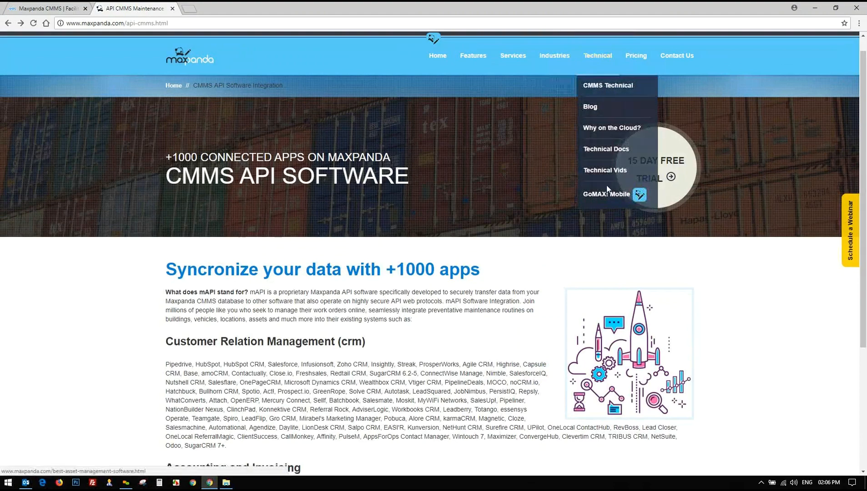
click(605, 199)
mouse_move(611, 69)
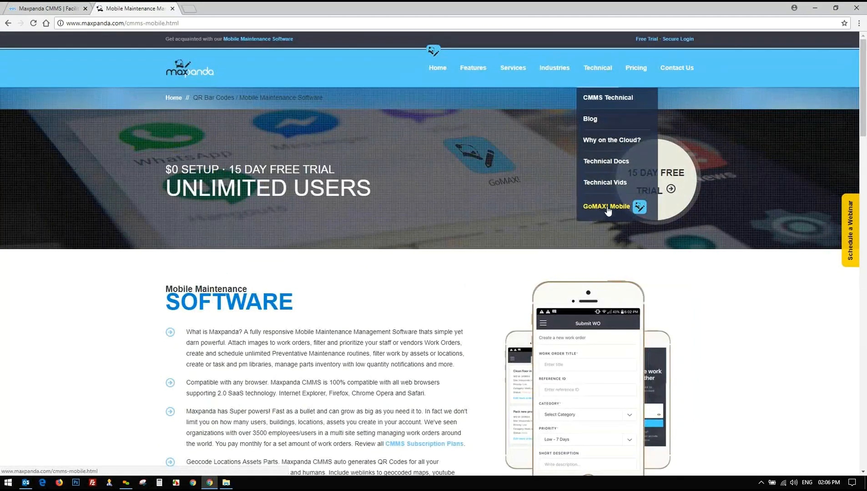
Scroll through the QR code, geotagging and $29/month mobile sections, then return to Home
scroll(577, 207, down, 5)
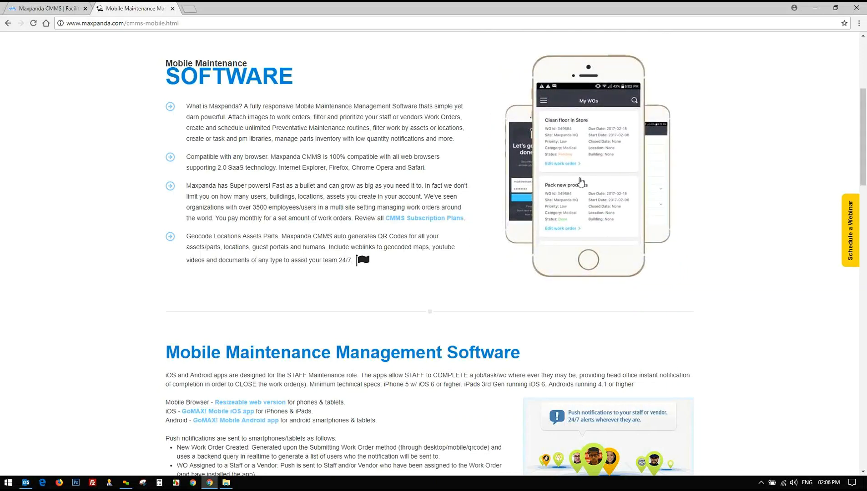
scroll(580, 182, down, 5)
scroll(195, 206, down, 4)
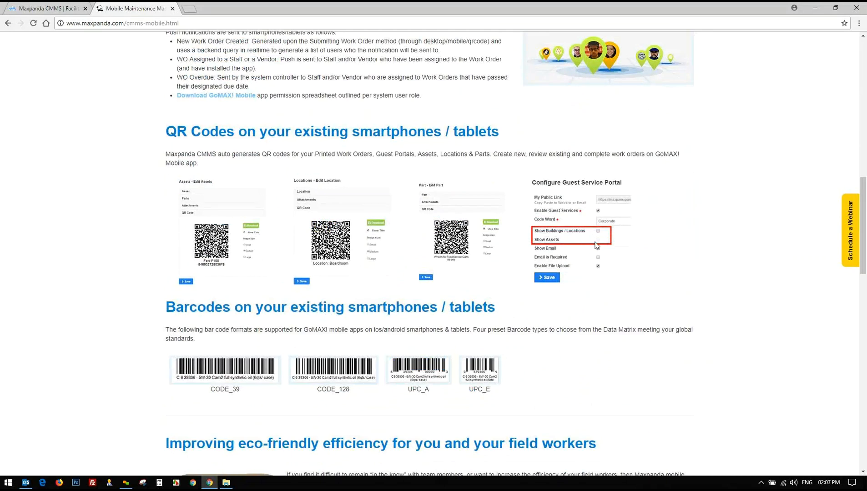
scroll(597, 246, down, 10)
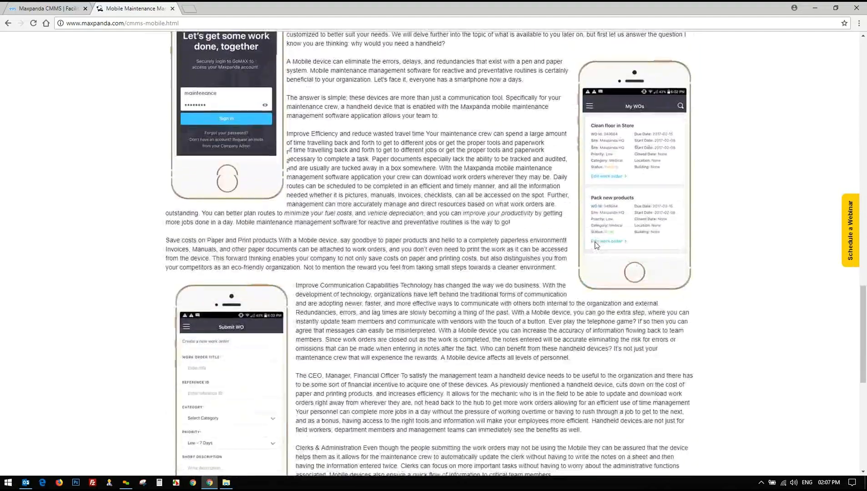
scroll(596, 245, down, 8)
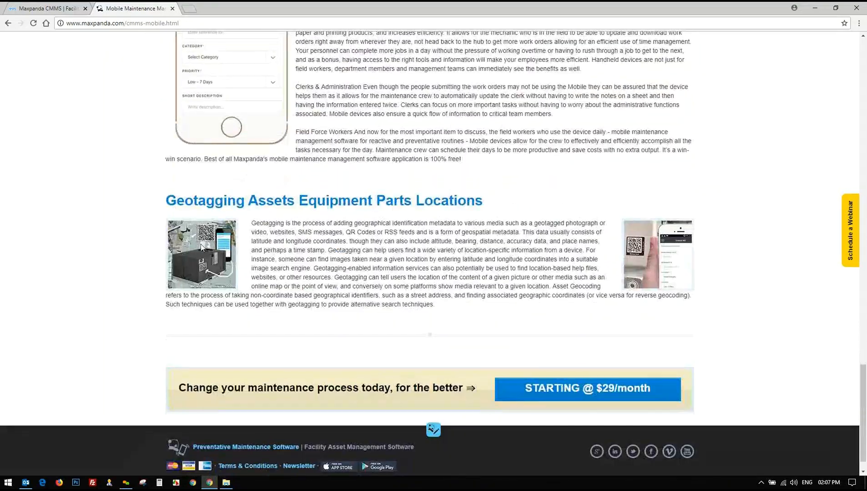
scroll(356, 293, up, 20)
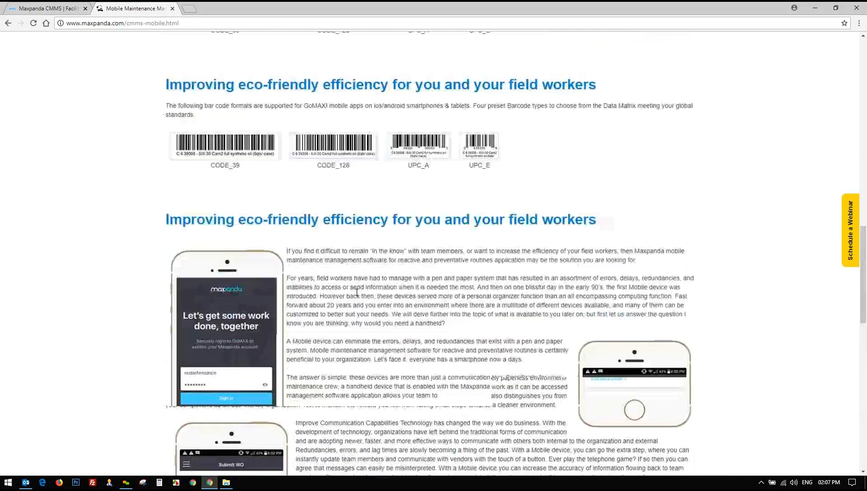
scroll(357, 297, up, 6)
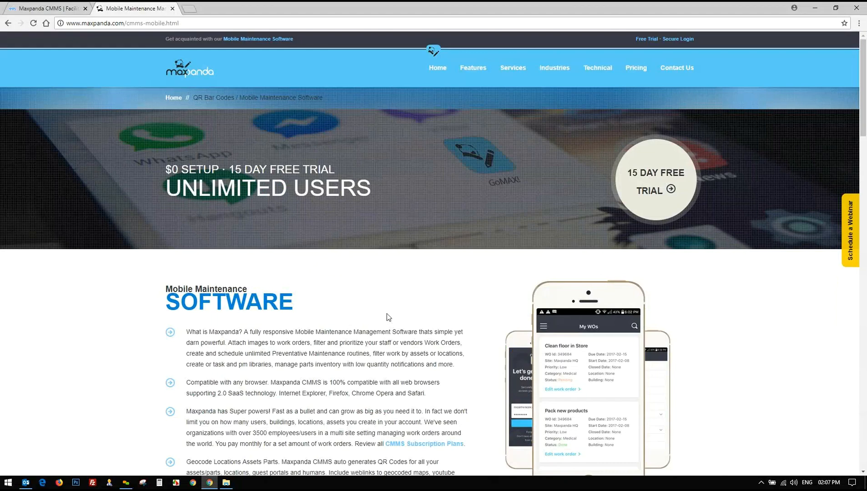
click(447, 69)
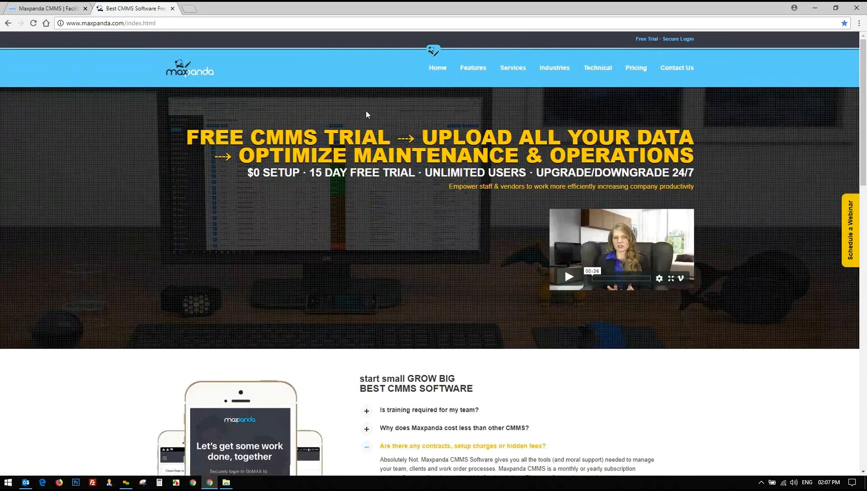